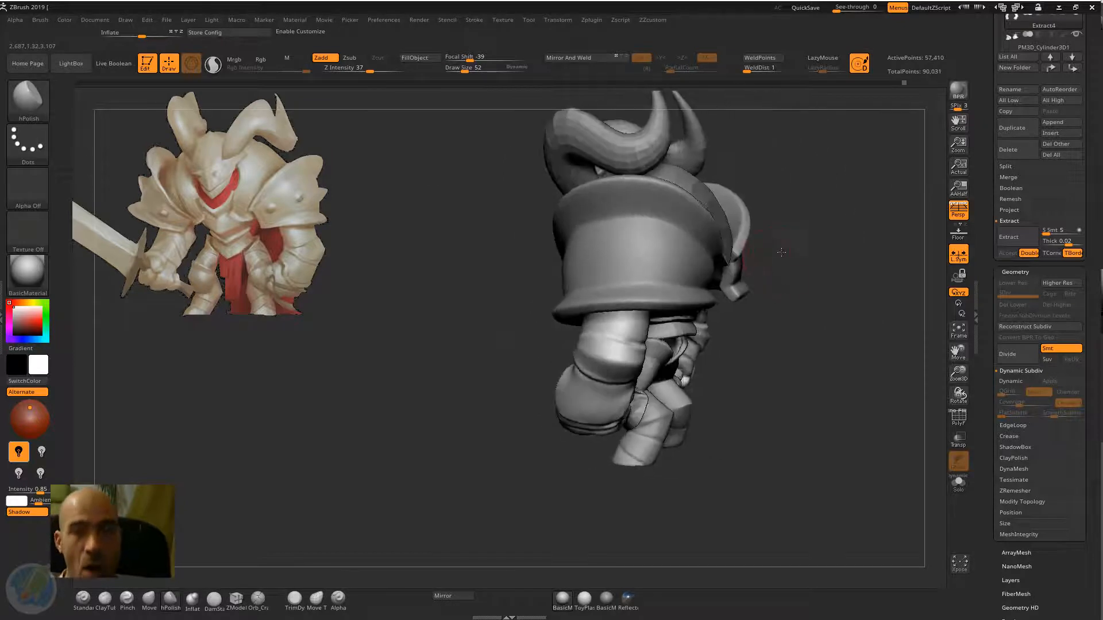
# Make the upper torso armor plate the active subtool and switch to the Move brush
pyautogui.moveTo(793, 329); pyautogui.dragTo(779, 287)
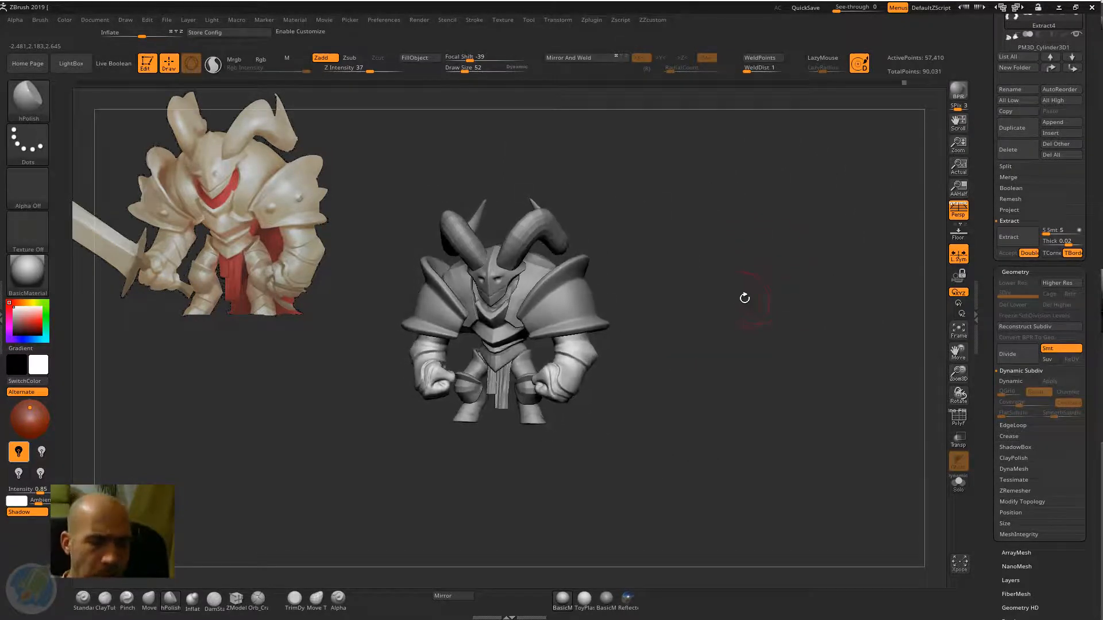
pyautogui.moveTo(697, 305); pyautogui.dragTo(759, 293)
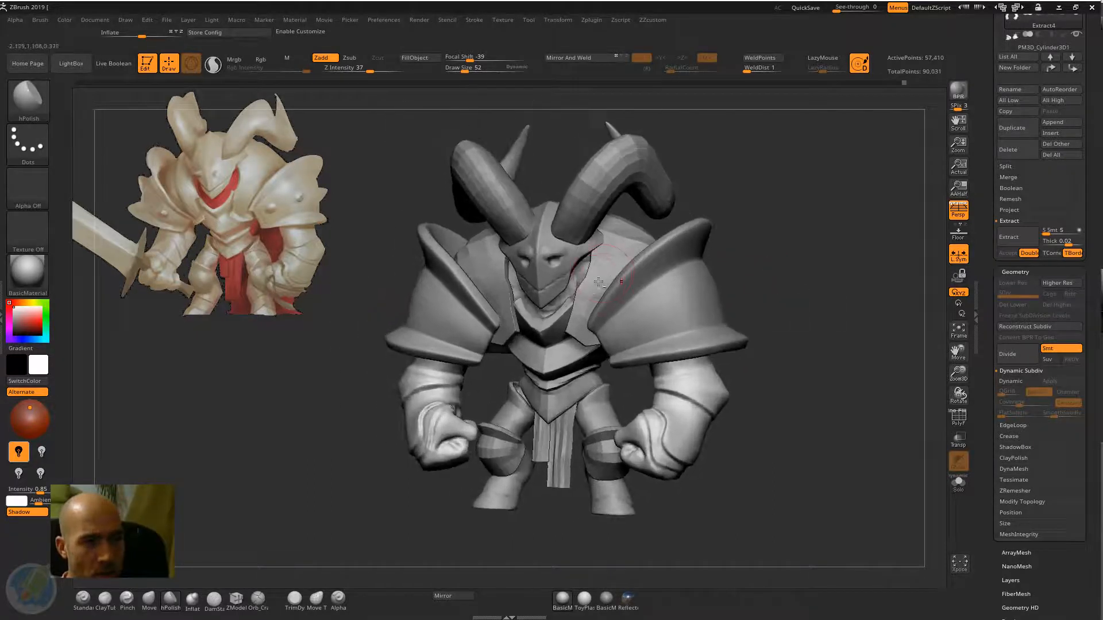
pyautogui.keyDown('alt'); pyautogui.click(590, 294); pyautogui.keyUp('alt')
pyautogui.press('b')
pyautogui.press('m')
pyautogui.press('v')
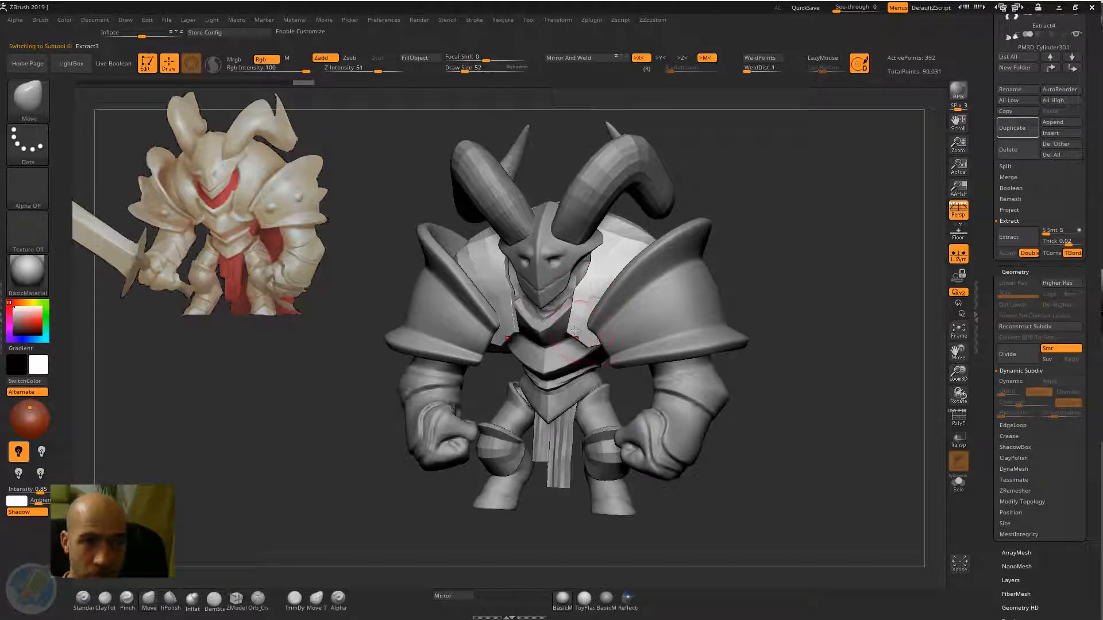
# Examine the upper torso armor plate from the front, above, the side and the back
pyautogui.moveTo(761, 198); pyautogui.dragTo(614, 212)
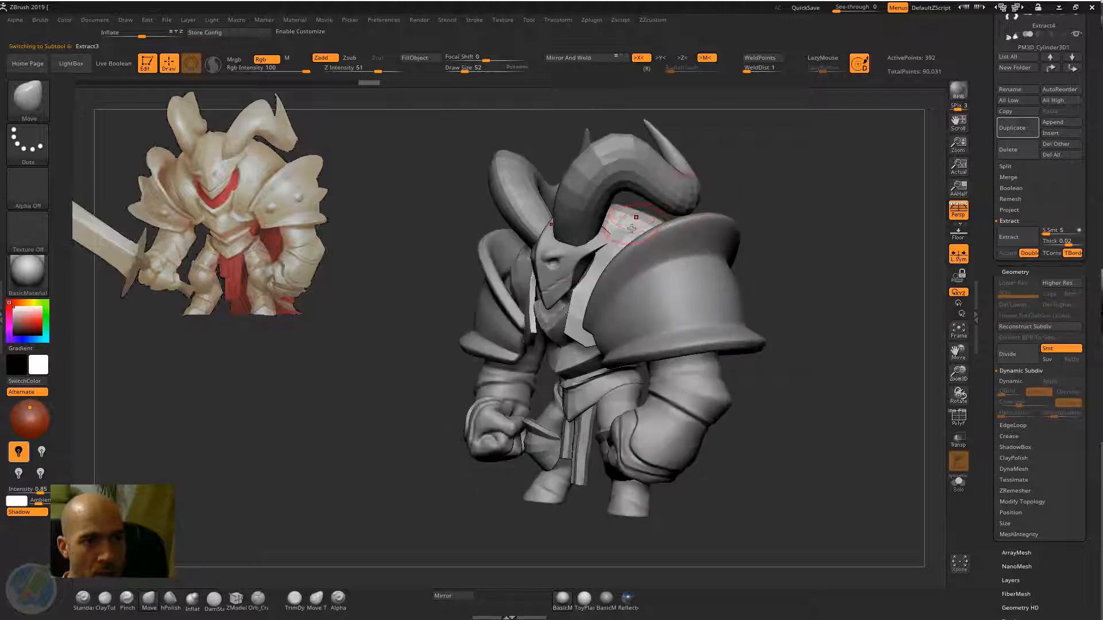
pyautogui.moveTo(849, 248); pyautogui.dragTo(632, 245)
pyautogui.moveTo(754, 244)
pyautogui.mouseDown()
pyautogui.moveTo(723, 158)
pyautogui.moveTo(756, 197)
pyautogui.moveTo(790, 179)
pyautogui.mouseUp()
pyautogui.moveTo(621, 246); pyautogui.dragTo(611, 248)
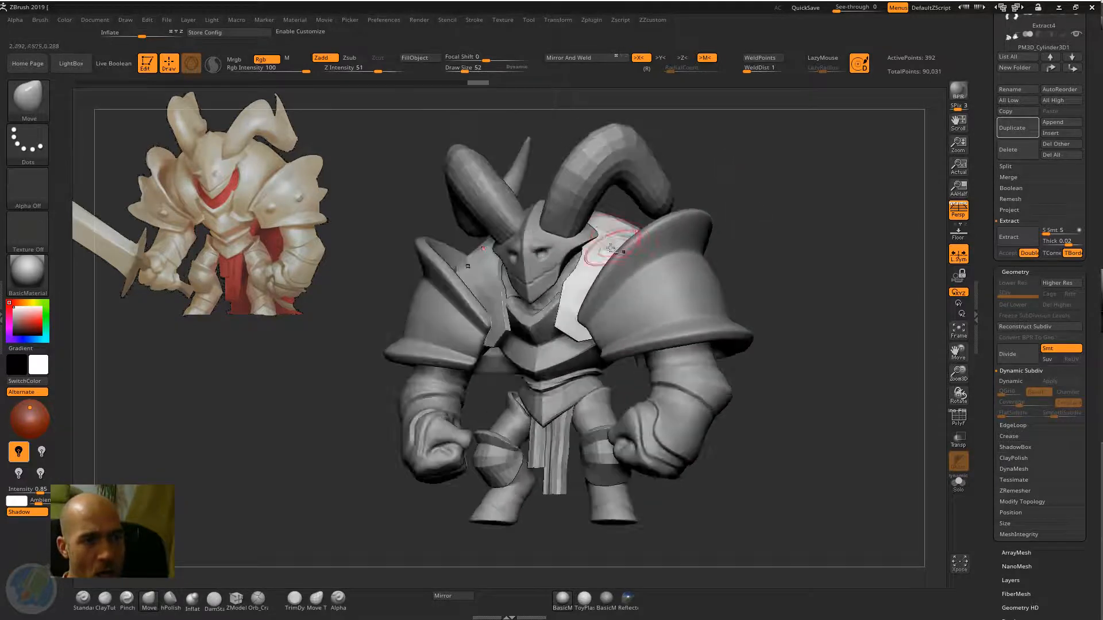
pyautogui.moveTo(728, 173)
pyautogui.mouseDown()
pyautogui.moveTo(686, 183)
pyautogui.moveTo(642, 215)
pyautogui.moveTo(767, 144)
pyautogui.moveTo(764, 209)
pyautogui.moveTo(714, 221)
pyautogui.moveTo(714, 239)
pyautogui.moveTo(750, 187)
pyautogui.moveTo(681, 222)
pyautogui.mouseUp()
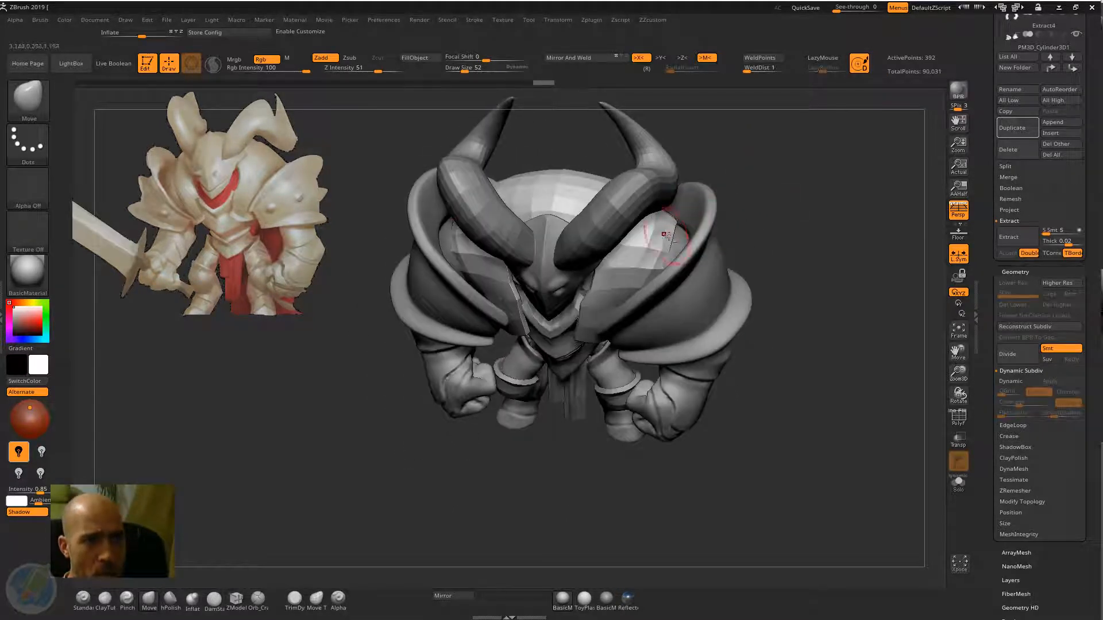
pyautogui.moveTo(730, 199); pyautogui.dragTo(632, 230)
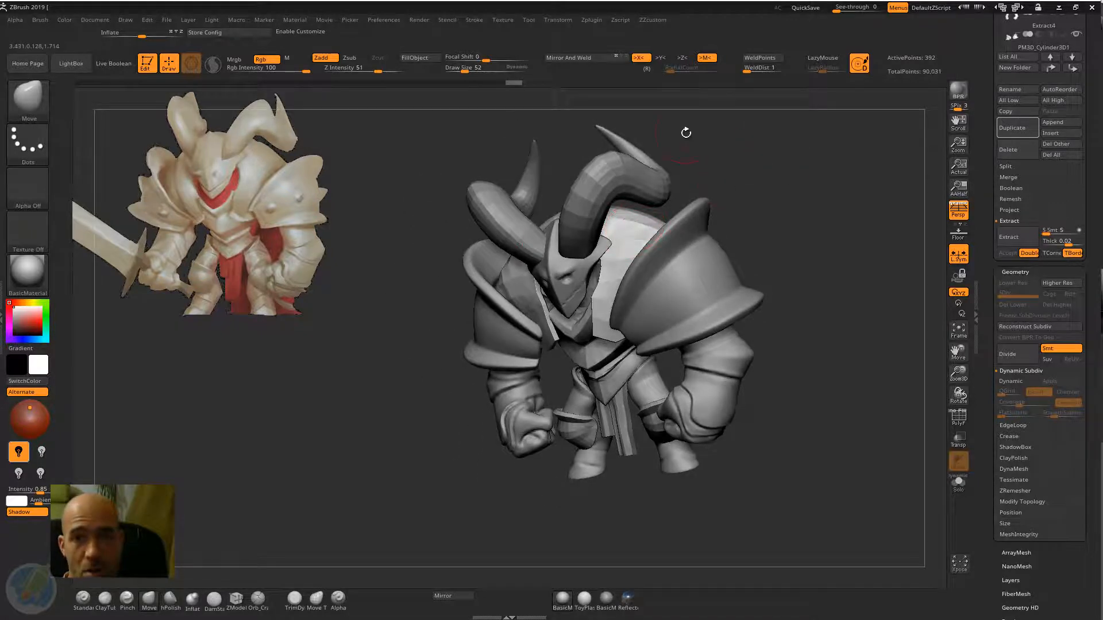
pyautogui.moveTo(807, 219); pyautogui.dragTo(772, 204)
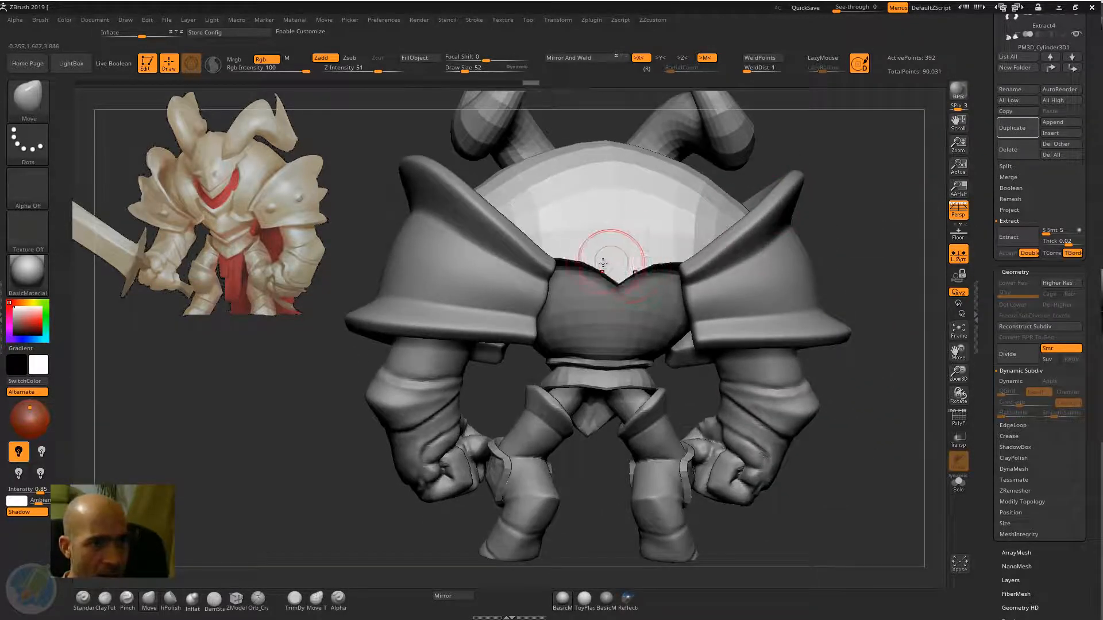
pyautogui.moveTo(869, 213)
pyautogui.mouseDown()
pyautogui.moveTo(654, 251)
pyautogui.moveTo(607, 274)
pyautogui.mouseUp()
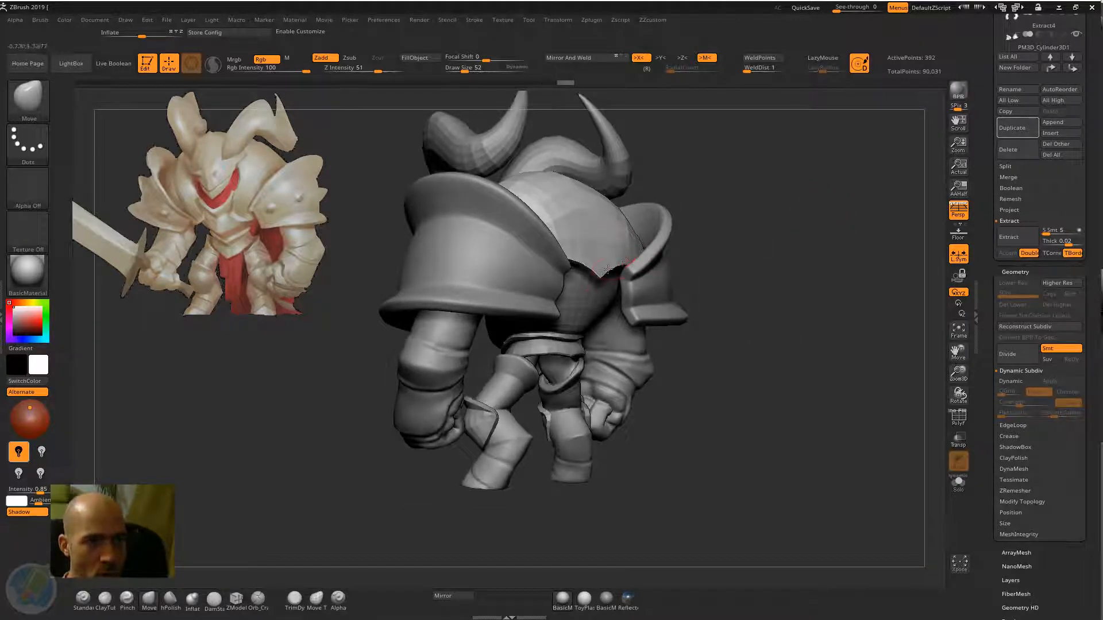
pyautogui.keyDown('alt'); pyautogui.moveTo(793, 210); pyautogui.dragTo(770, 172); pyautogui.keyUp('alt')
pyautogui.moveTo(770, 172)
pyautogui.keyDown('alt'); pyautogui.mouseDown()
pyautogui.moveTo(787, 225)
pyautogui.moveTo(606, 250)
pyautogui.mouseUp(); pyautogui.keyUp('alt')
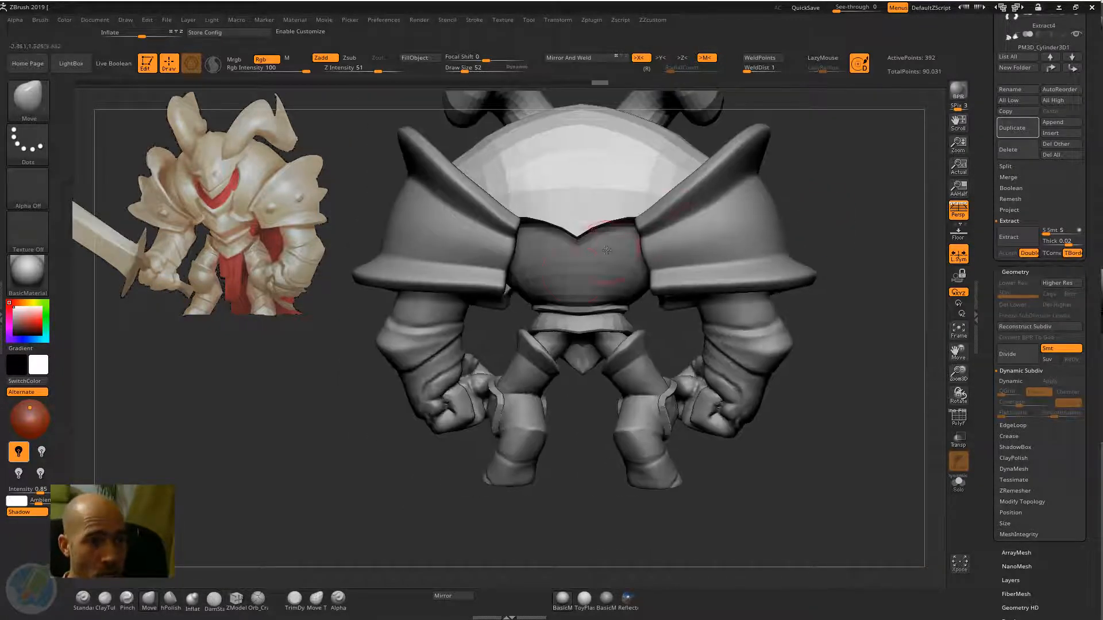
pyautogui.moveTo(845, 439); pyautogui.dragTo(867, 397)
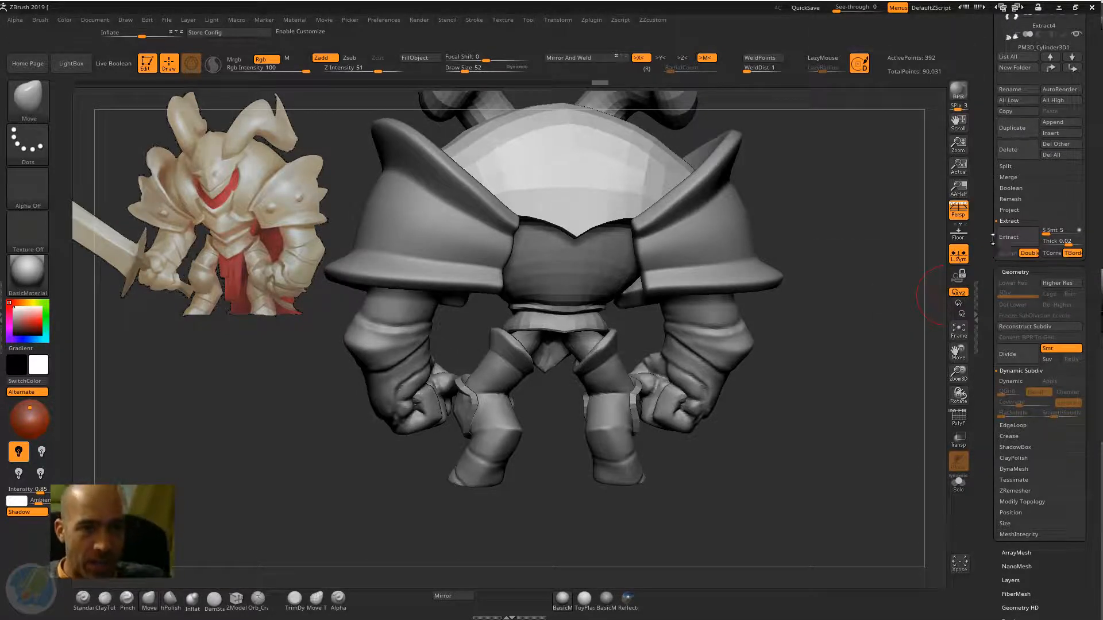
# Expand the subtool Split options and set the subtool list's visible count to 10
pyautogui.click(1005, 167)
pyautogui.moveTo(987, 233); pyautogui.dragTo(987, 295)
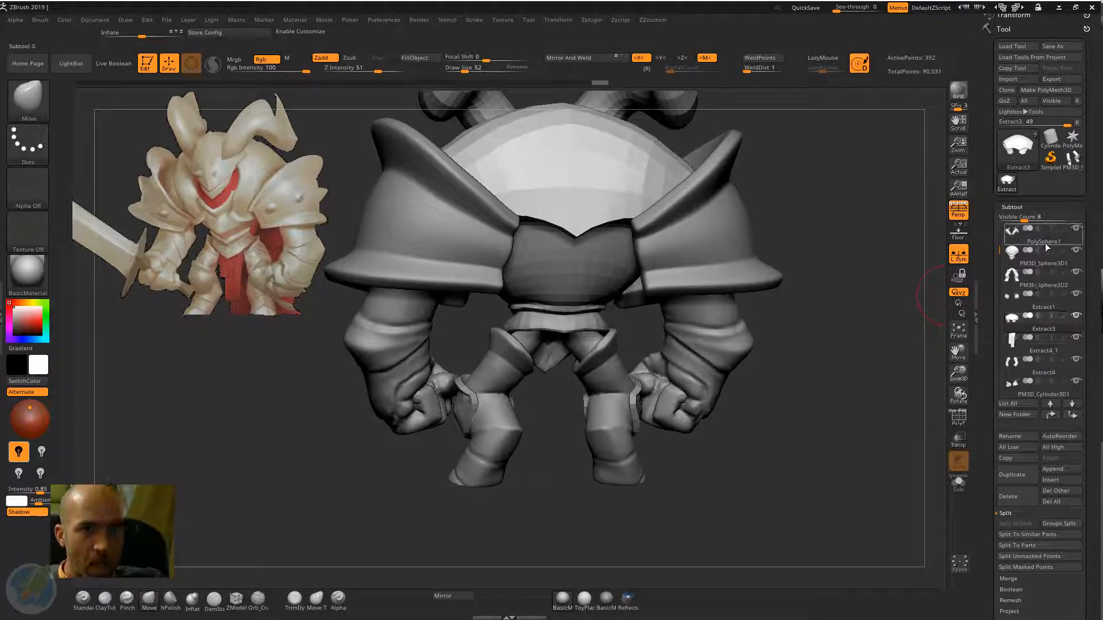
pyautogui.moveTo(1045, 243)
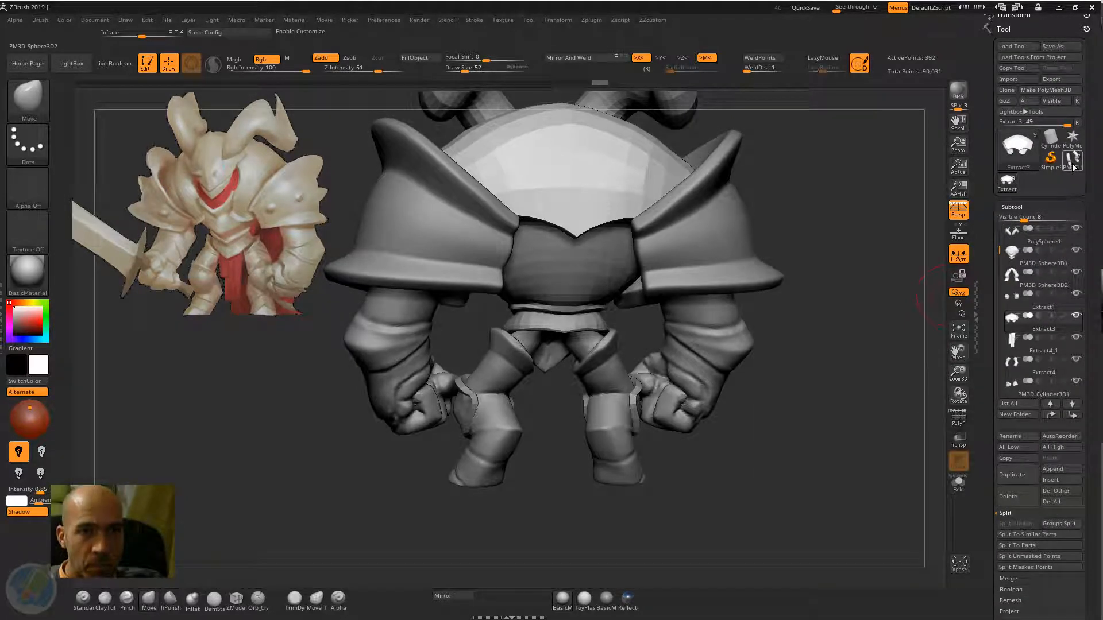
pyautogui.moveTo(1075, 166)
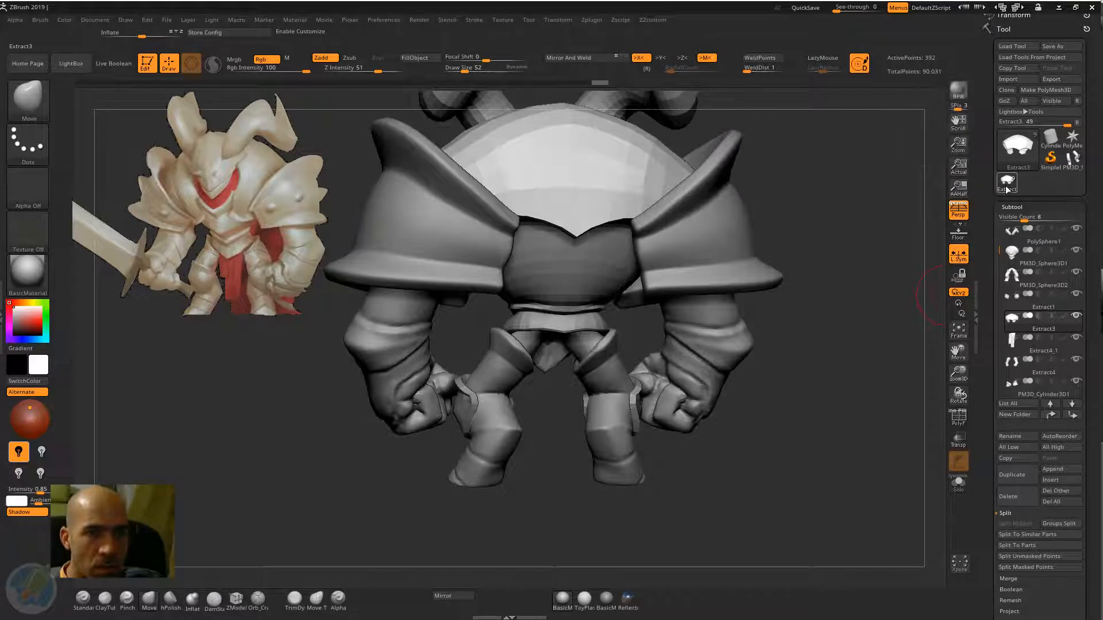
pyautogui.moveTo(1008, 190)
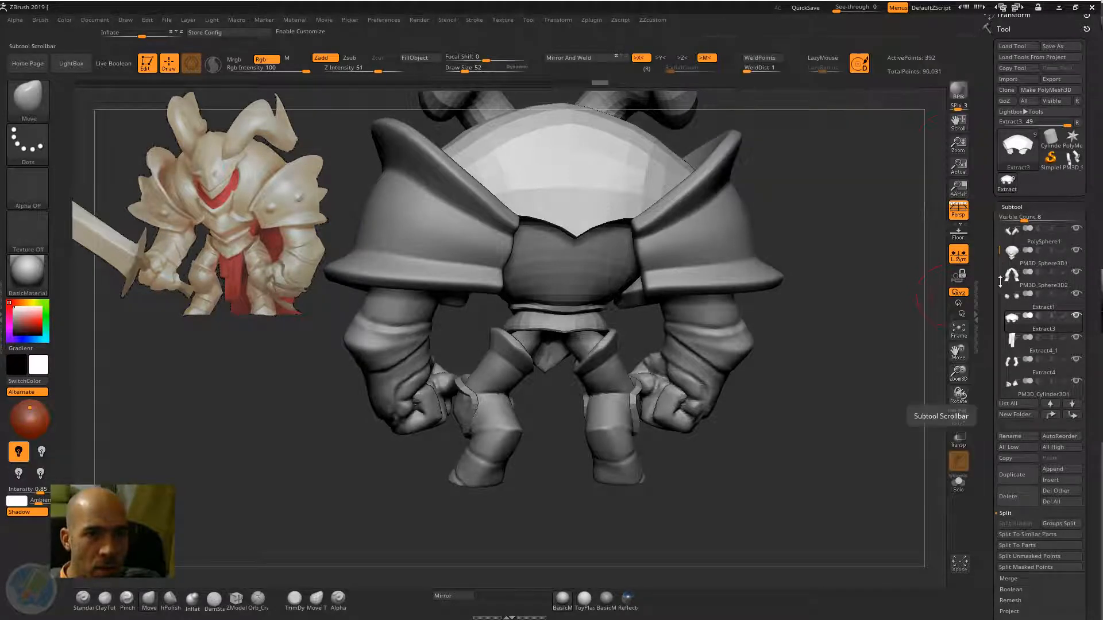
pyautogui.moveTo(1025, 219); pyautogui.dragTo(1045, 218)
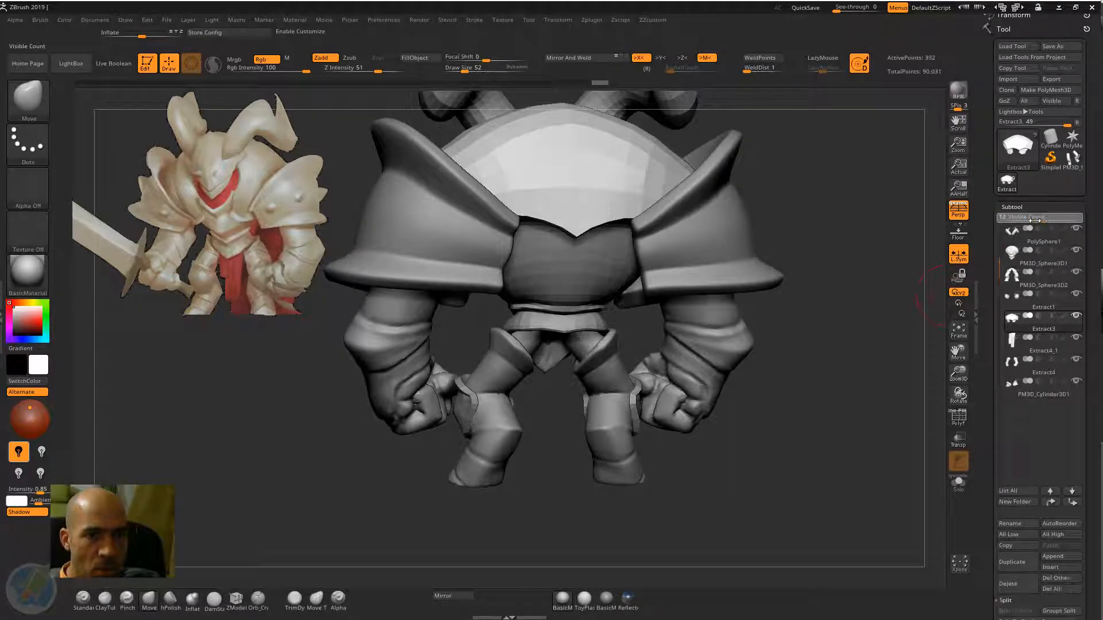
pyautogui.moveTo(1000, 251); pyautogui.dragTo(1000, 214)
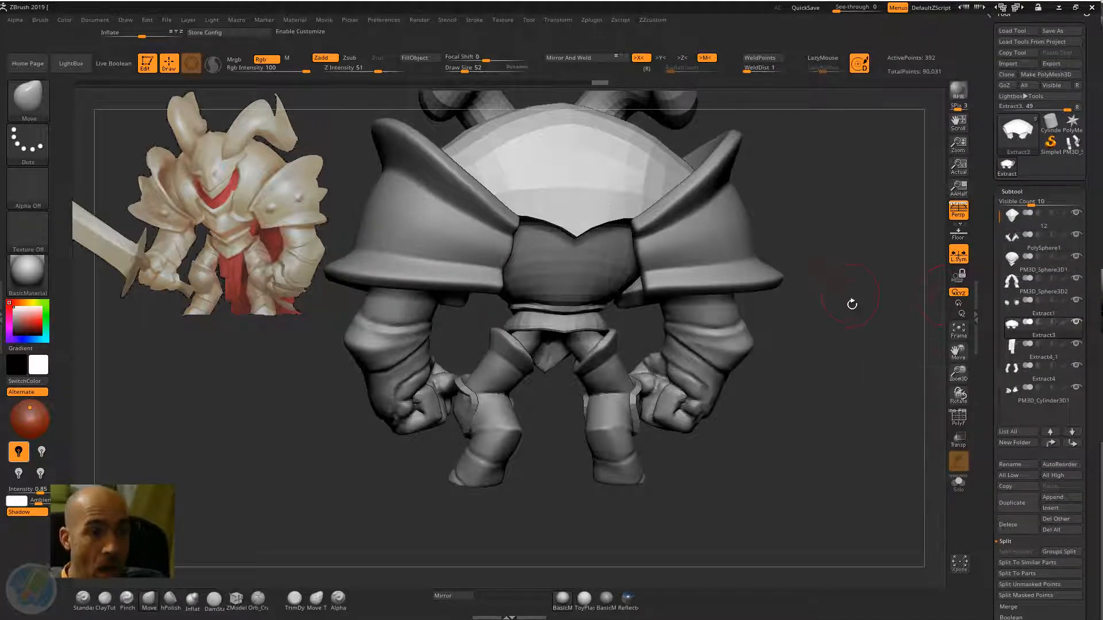
# Append a Plane3D mesh as a new subtool of the character
pyautogui.moveTo(853, 304); pyautogui.dragTo(918, 399)
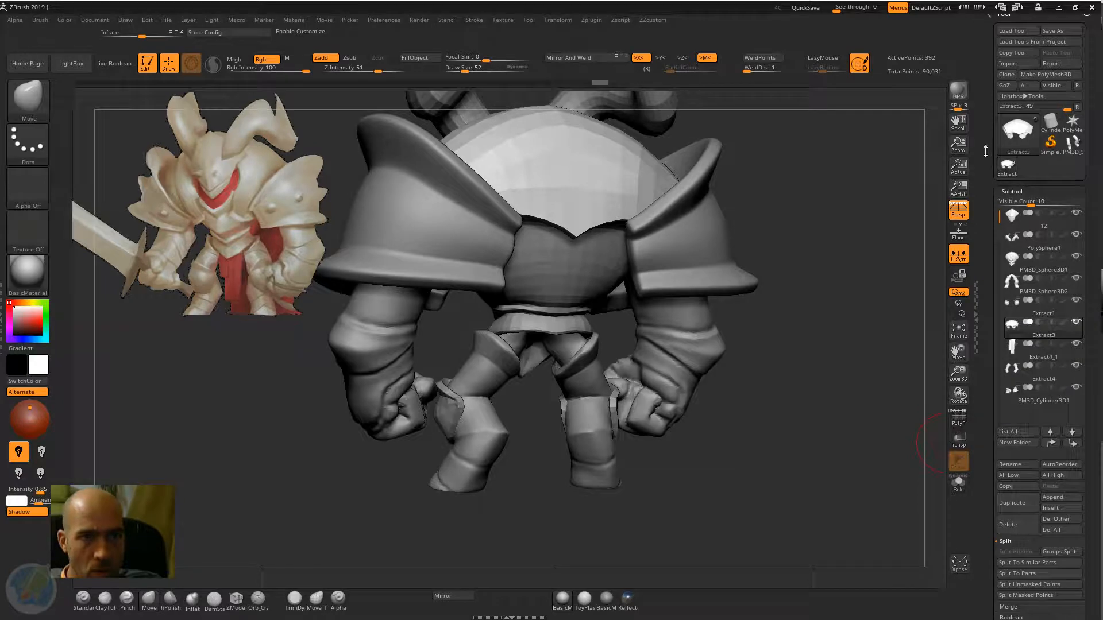
pyautogui.scroll(2, 1008, 108)
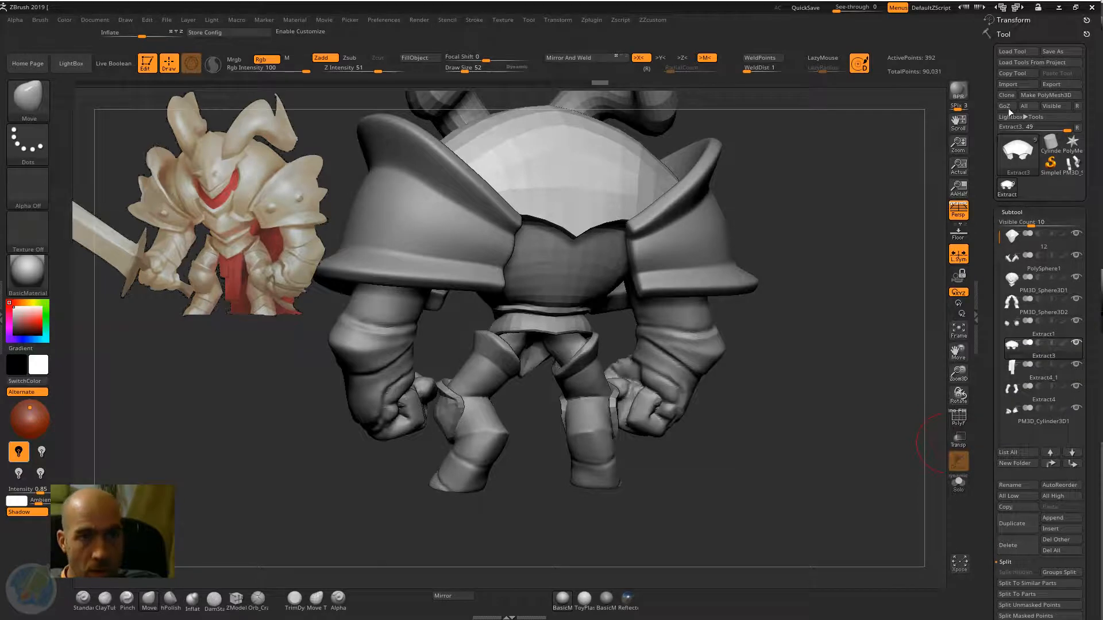
pyautogui.click(1018, 212)
pyautogui.click(1039, 222)
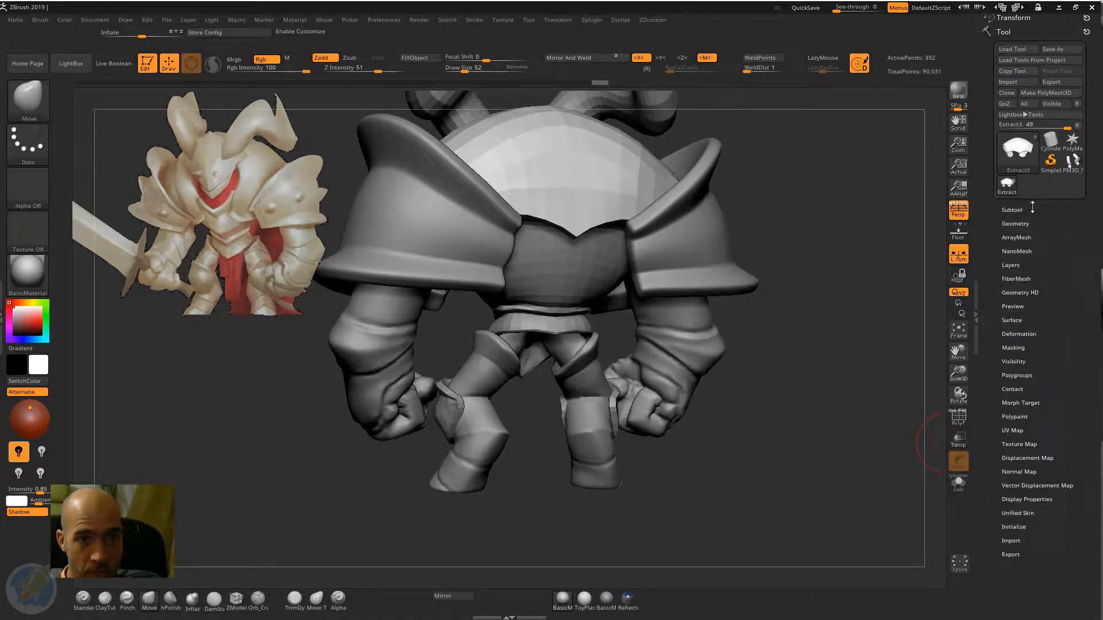
pyautogui.click(1023, 210)
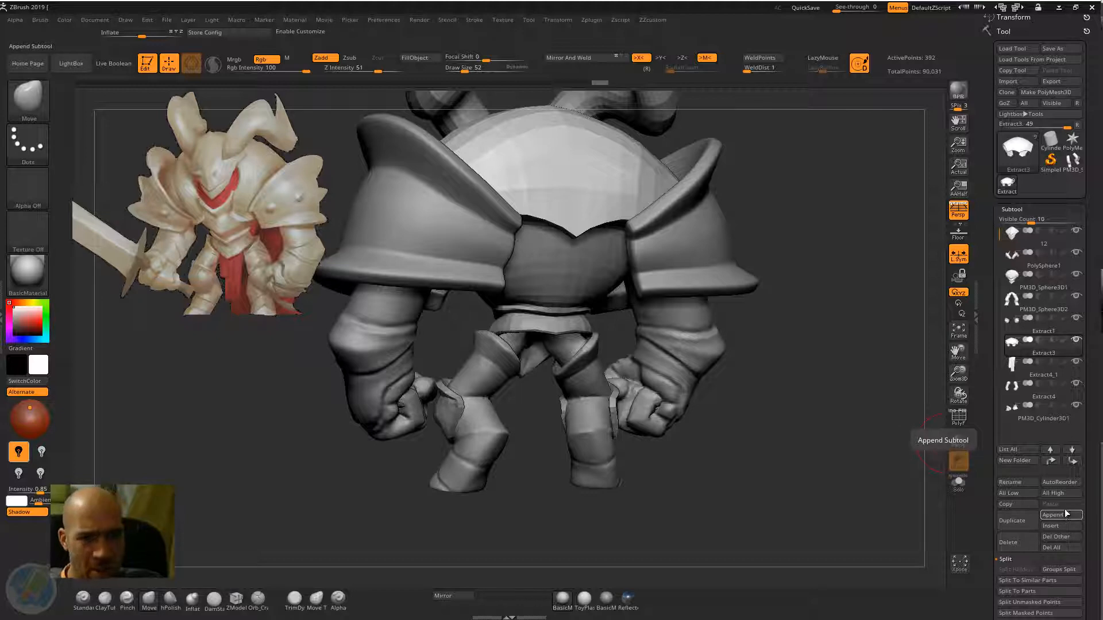
pyautogui.click(1064, 509)
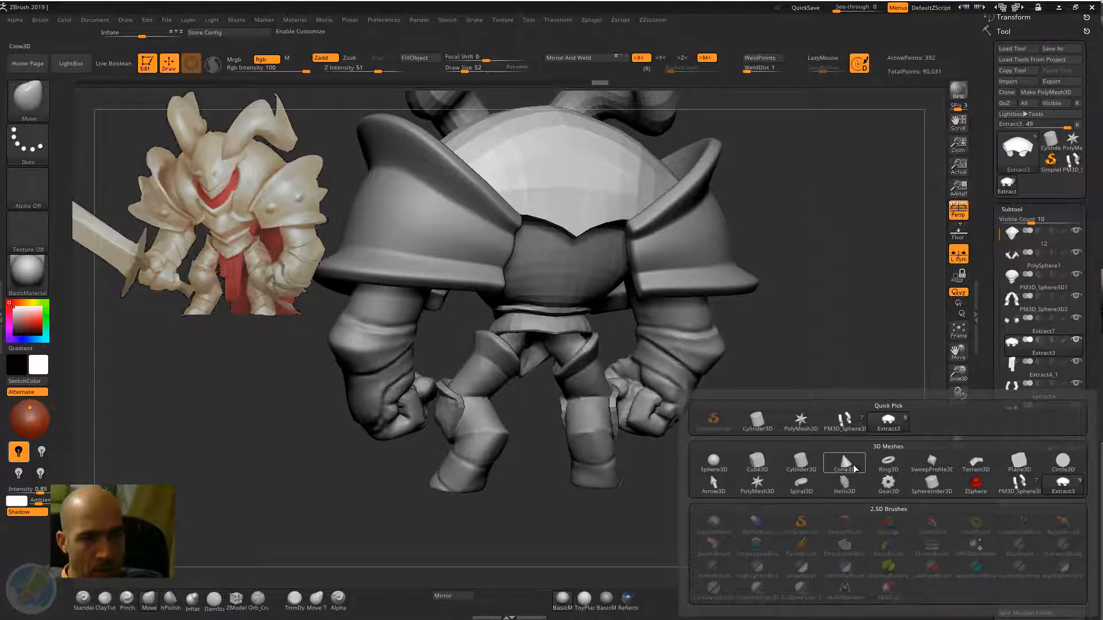
pyautogui.moveTo(850, 466)
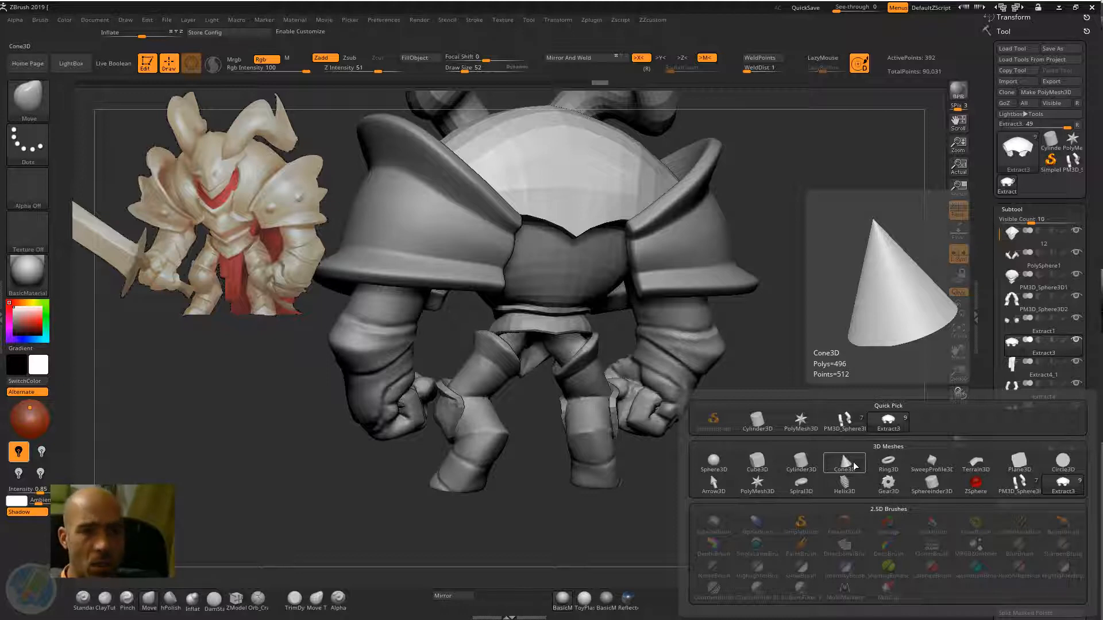
pyautogui.moveTo(1023, 463)
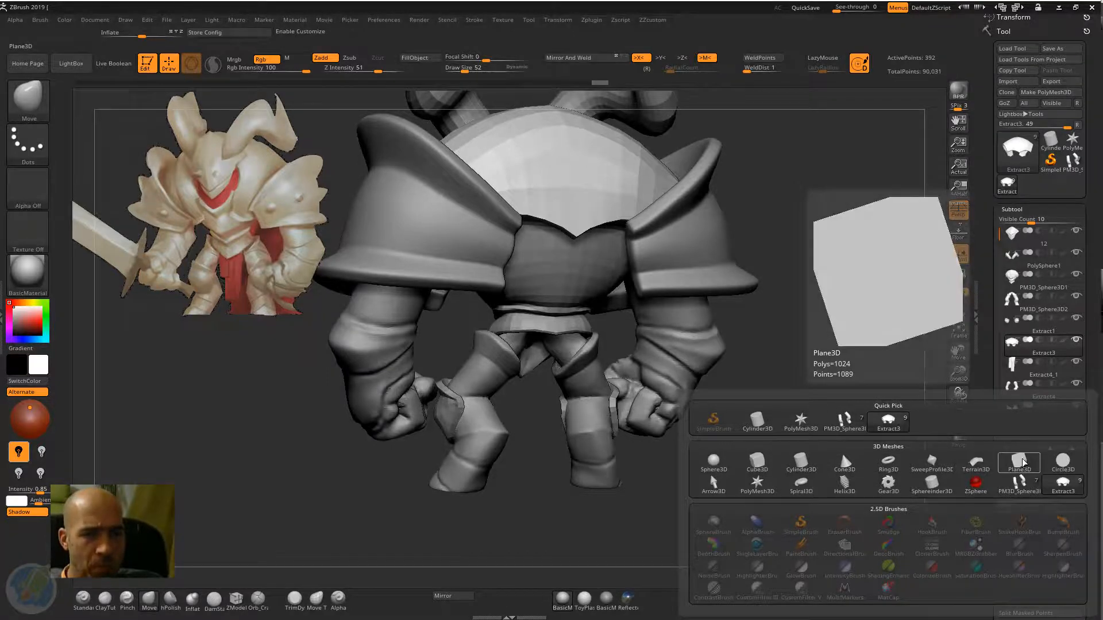
pyautogui.click(1023, 463)
# Make the appended plane the active subtool and turn on the PolyFrame display
pyautogui.press('f')
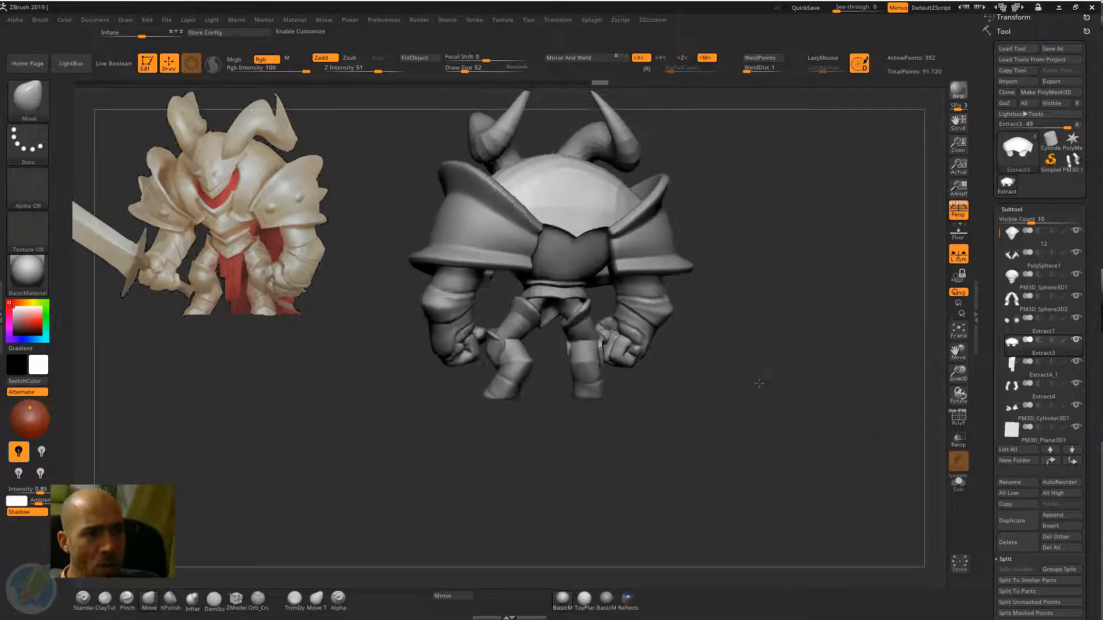
pyautogui.moveTo(760, 383); pyautogui.dragTo(816, 231)
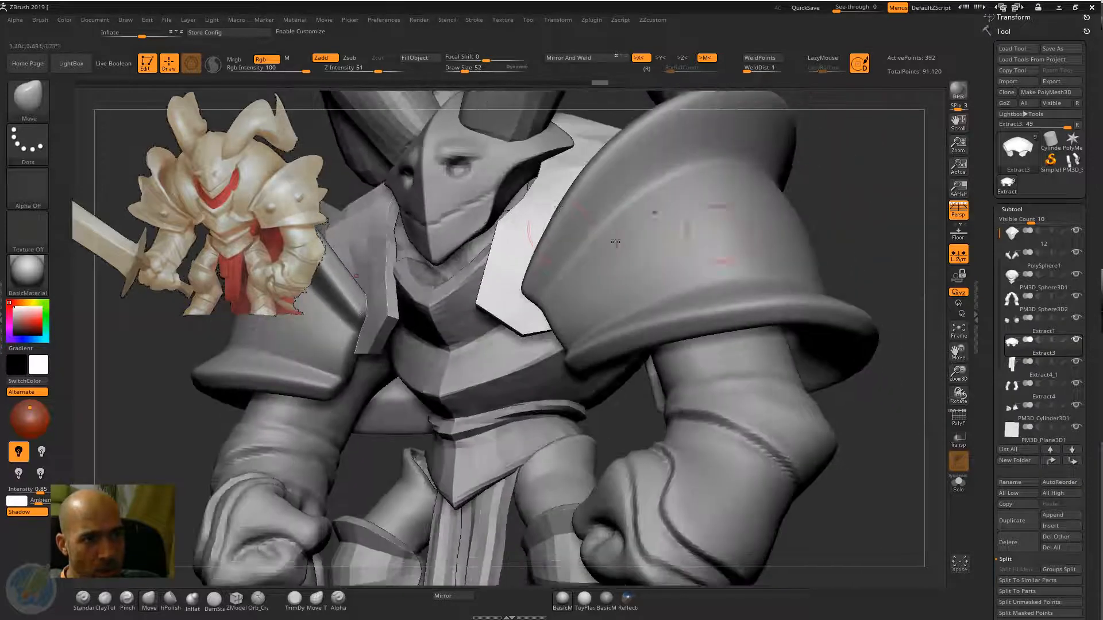
pyautogui.click(1012, 432)
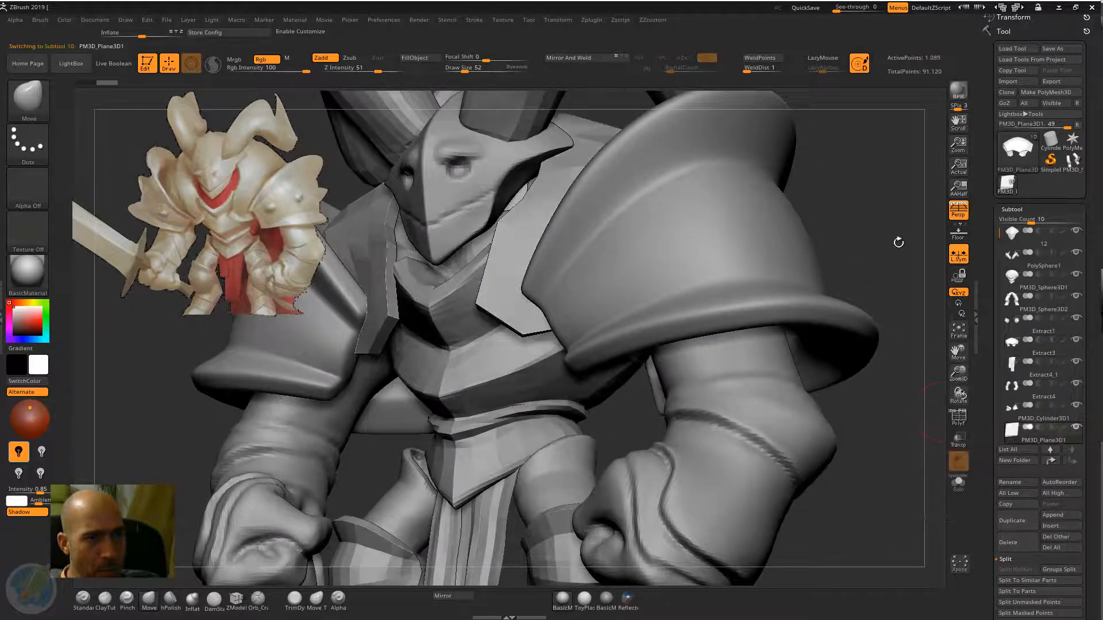
pyautogui.moveTo(898, 242); pyautogui.dragTo(948, 262)
pyautogui.click(961, 420)
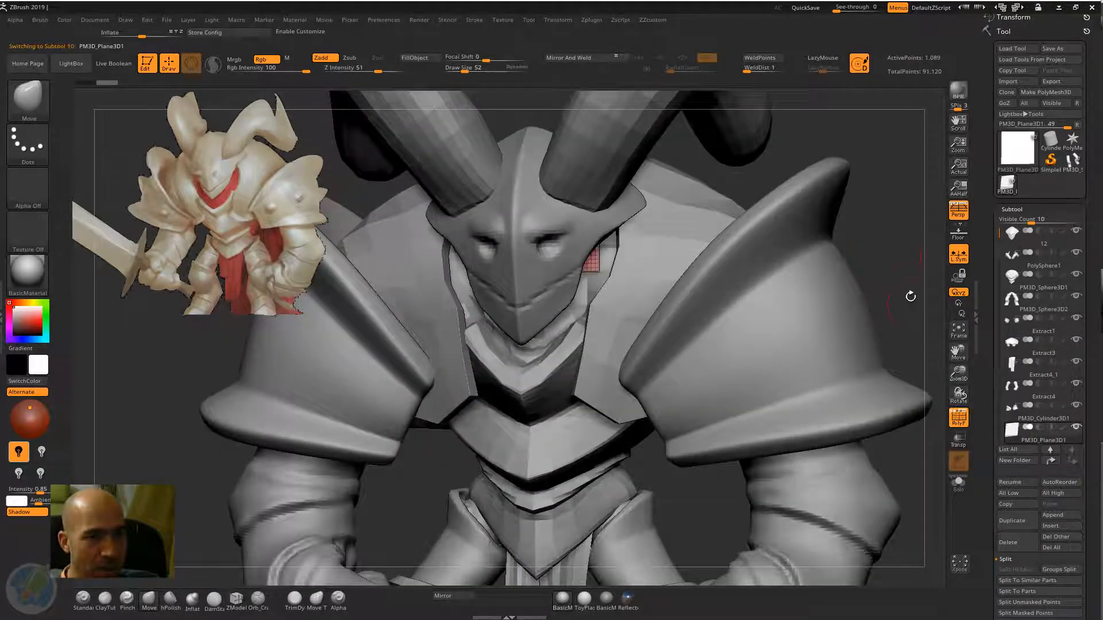
# Move the plane backward along Z in side view until it sits behind the character's back, and return to Draw mode
pyautogui.moveTo(910, 297); pyautogui.dragTo(922, 301)
pyautogui.keyDown('alt'); pyautogui.moveTo(871, 230); pyautogui.dragTo(770, 207); pyautogui.keyUp('alt')
pyautogui.press('w')
pyautogui.keyDown('shift'); pyautogui.moveTo(793, 246); pyautogui.dragTo(685, 252); pyautogui.keyUp('shift')
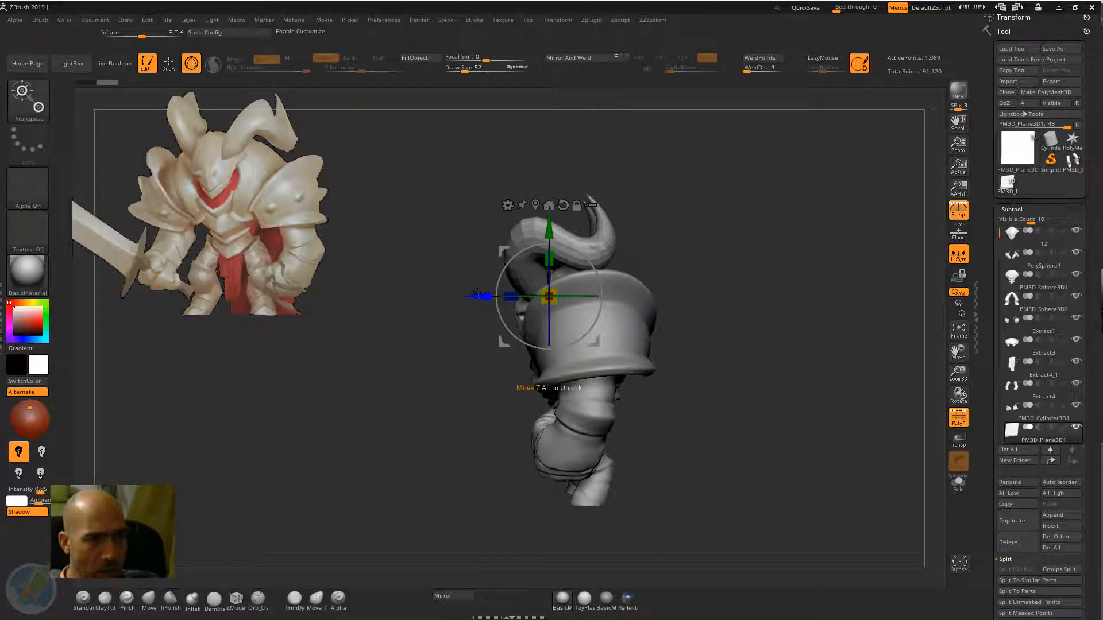
pyautogui.moveTo(479, 291); pyautogui.dragTo(619, 283)
pyautogui.moveTo(827, 210)
pyautogui.mouseDown()
pyautogui.moveTo(752, 190)
pyautogui.moveTo(810, 182)
pyautogui.mouseUp()
pyautogui.press('q')
pyautogui.moveTo(847, 232)
pyautogui.keyDown('alt'); pyautogui.mouseDown()
pyautogui.moveTo(798, 219)
pyautogui.moveTo(809, 231)
pyautogui.moveTo(820, 205)
pyautogui.mouseUp(); pyautogui.keyUp('alt')
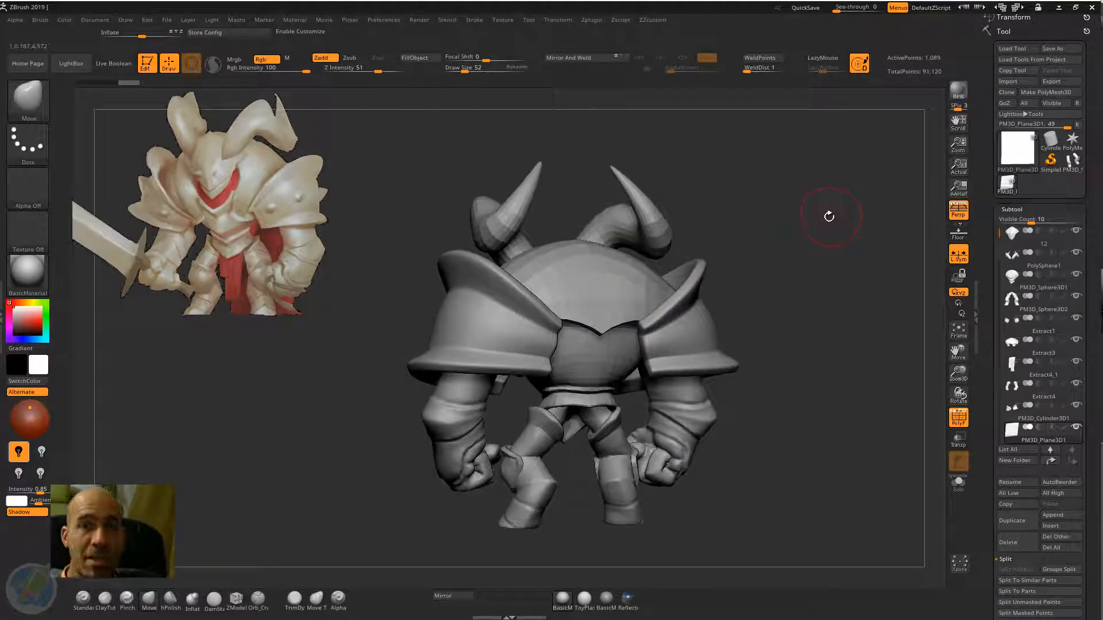
pyautogui.moveTo(849, 262); pyautogui.dragTo(903, 308)
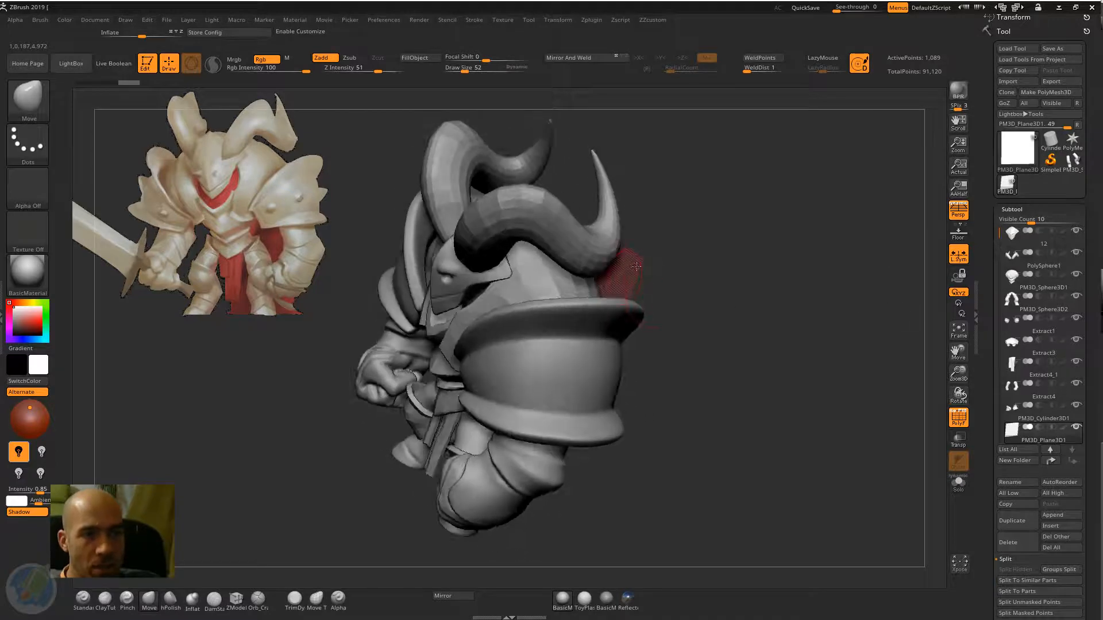
pyautogui.moveTo(677, 253); pyautogui.dragTo(731, 187)
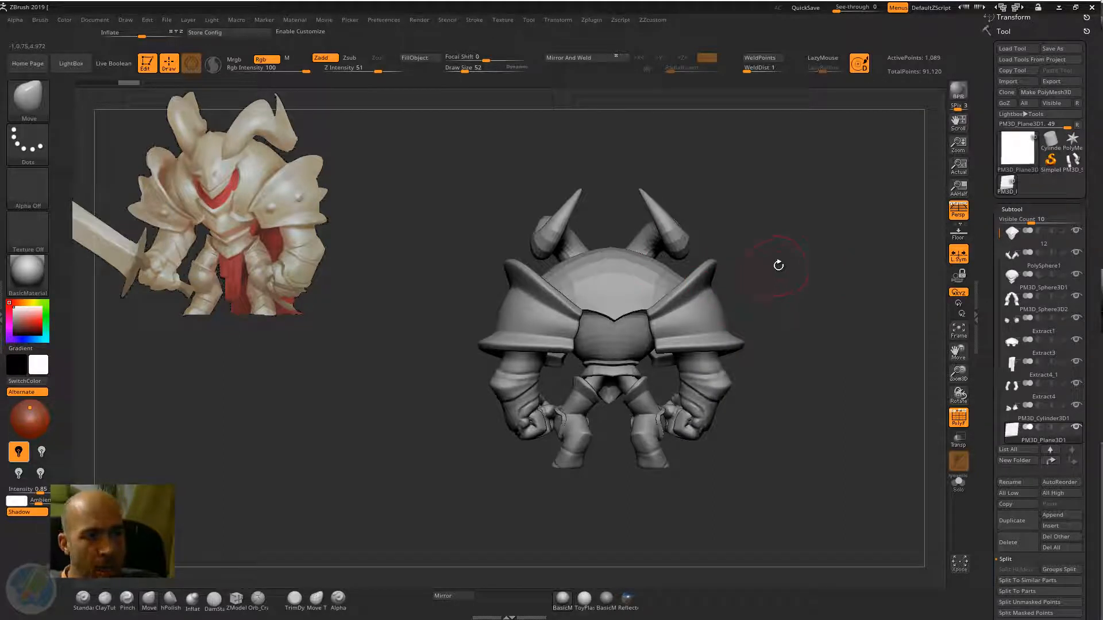
pyautogui.moveTo(781, 261); pyautogui.dragTo(814, 259)
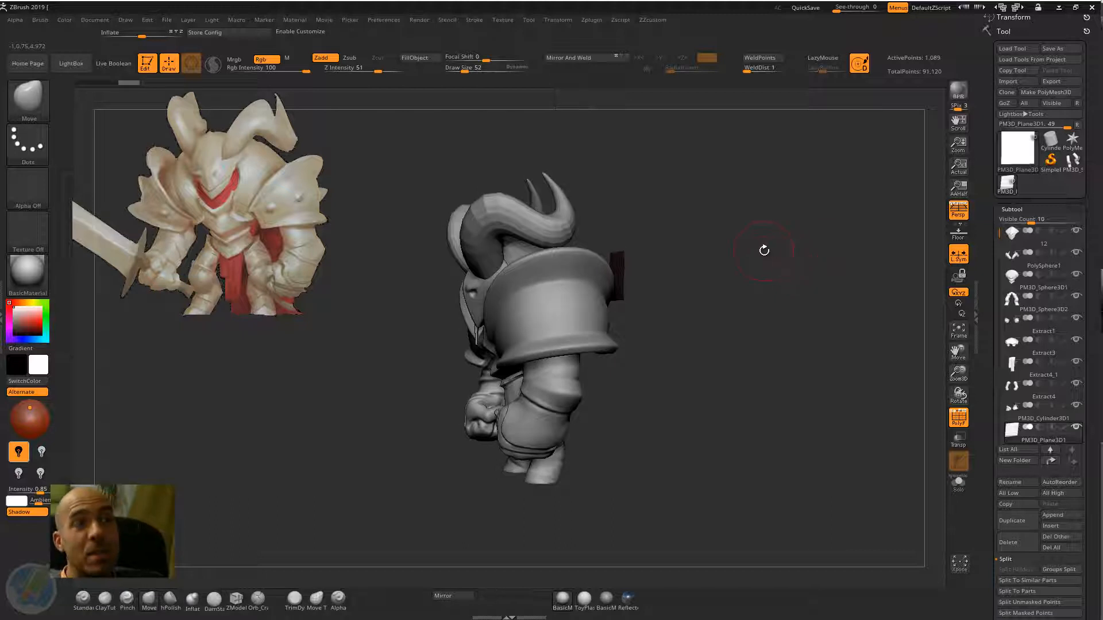
pyautogui.moveTo(760, 253); pyautogui.dragTo(692, 250)
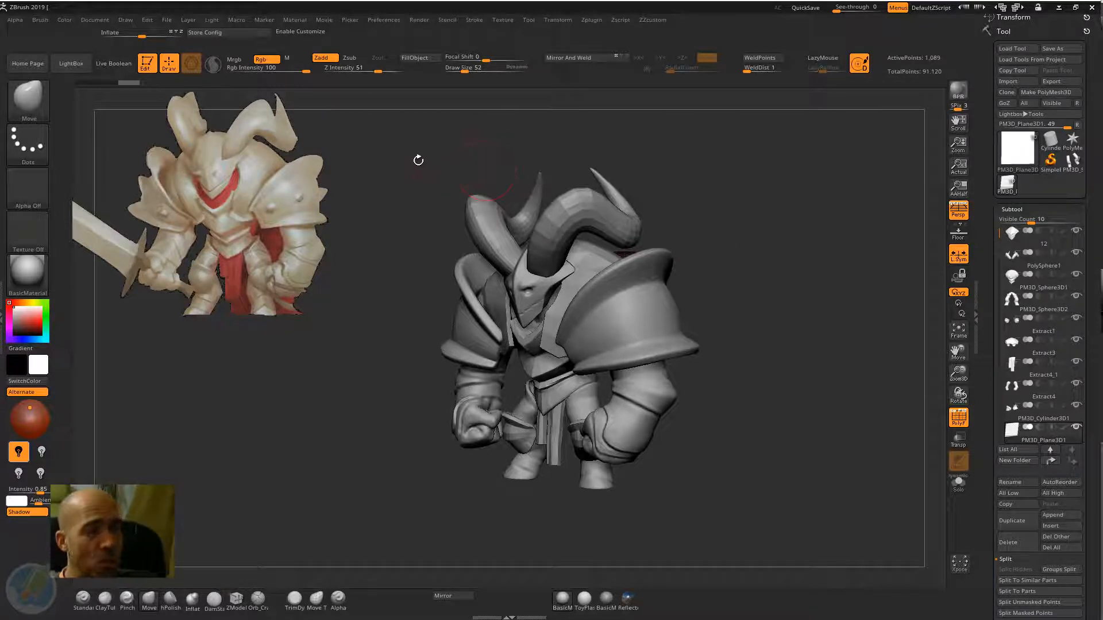
# Set the document background color to a darker grey sampled from the interface
pyautogui.click(102, 19)
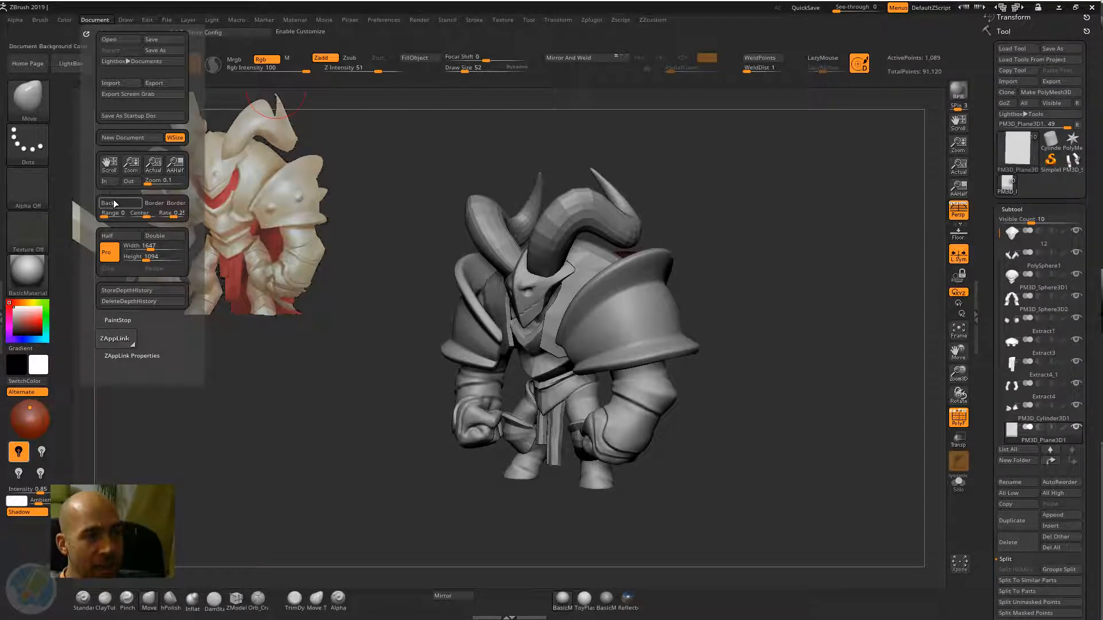
pyautogui.click(93, 22)
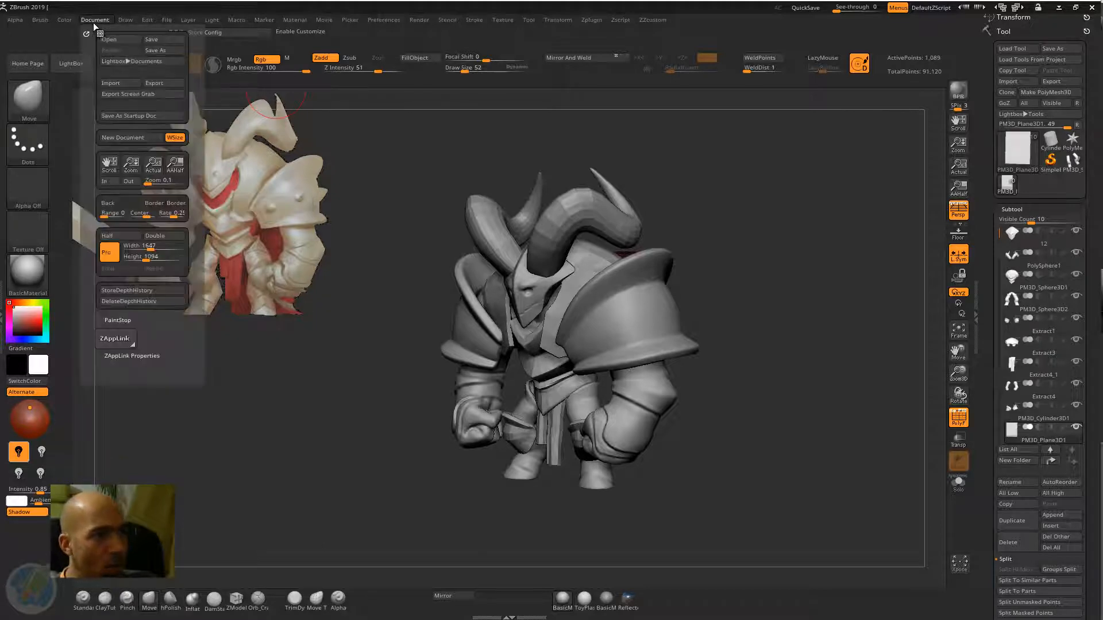
pyautogui.click(127, 19)
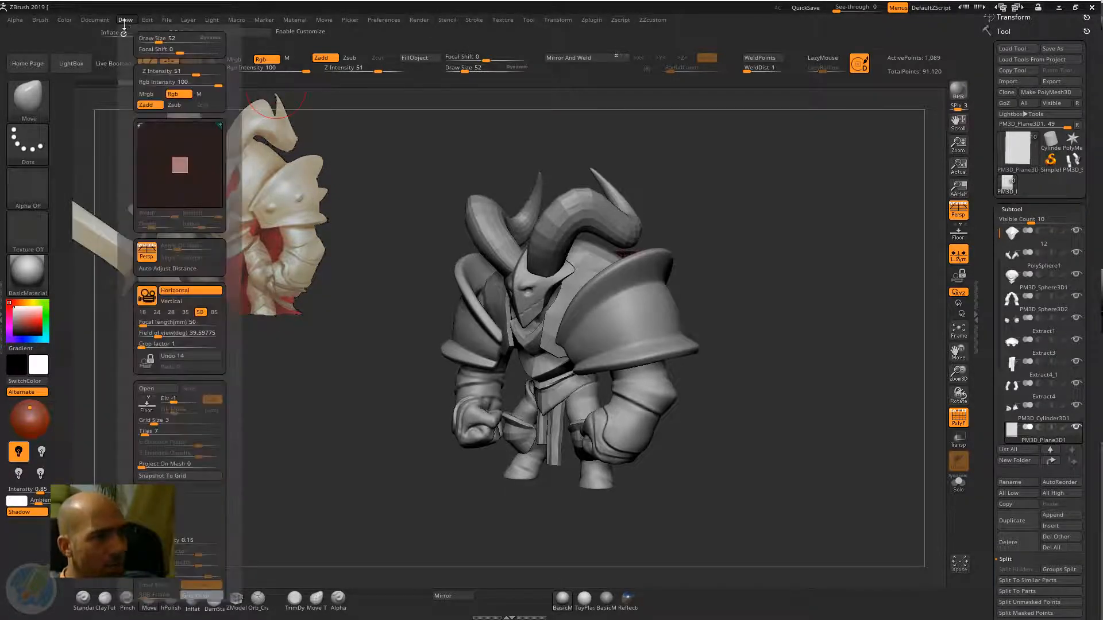
pyautogui.click(97, 21)
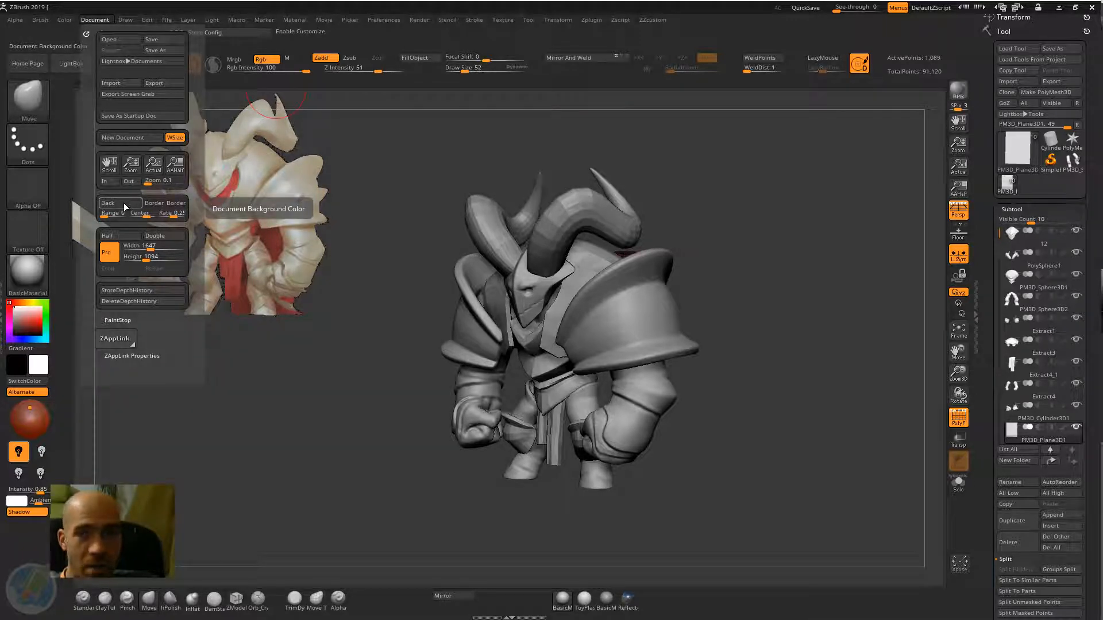
pyautogui.moveTo(123, 201); pyautogui.dragTo(121, 201)
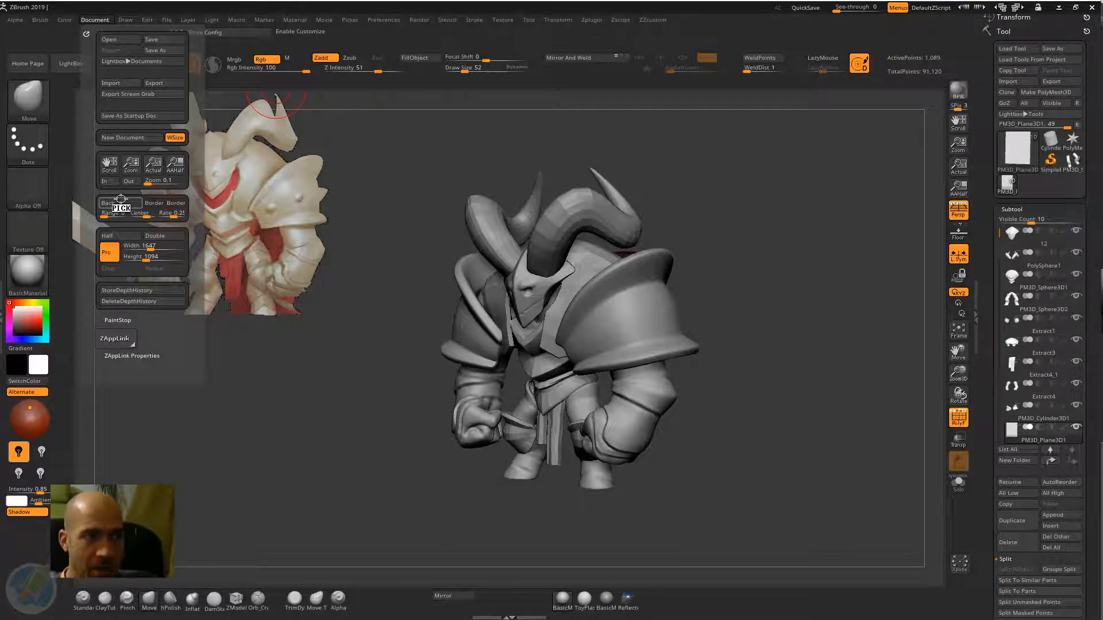
pyautogui.moveTo(121, 200); pyautogui.dragTo(29, 286)
pyautogui.moveTo(283, 407)
pyautogui.mouseDown()
pyautogui.moveTo(312, 402)
pyautogui.moveTo(300, 402)
pyautogui.mouseUp()
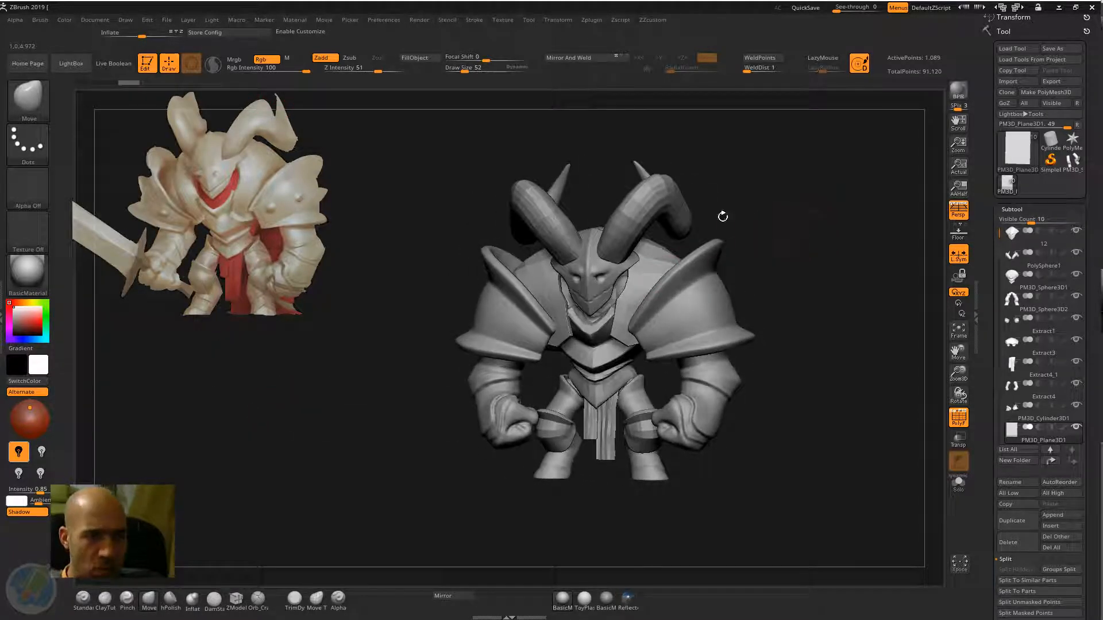
pyautogui.moveTo(820, 293)
pyautogui.keyDown('alt'); pyautogui.mouseDown()
pyautogui.moveTo(807, 247)
pyautogui.moveTo(740, 258)
pyautogui.moveTo(769, 267)
pyautogui.moveTo(782, 244)
pyautogui.moveTo(712, 185)
pyautogui.moveTo(685, 209)
pyautogui.moveTo(672, 196)
pyautogui.mouseUp(); pyautogui.keyUp('alt')
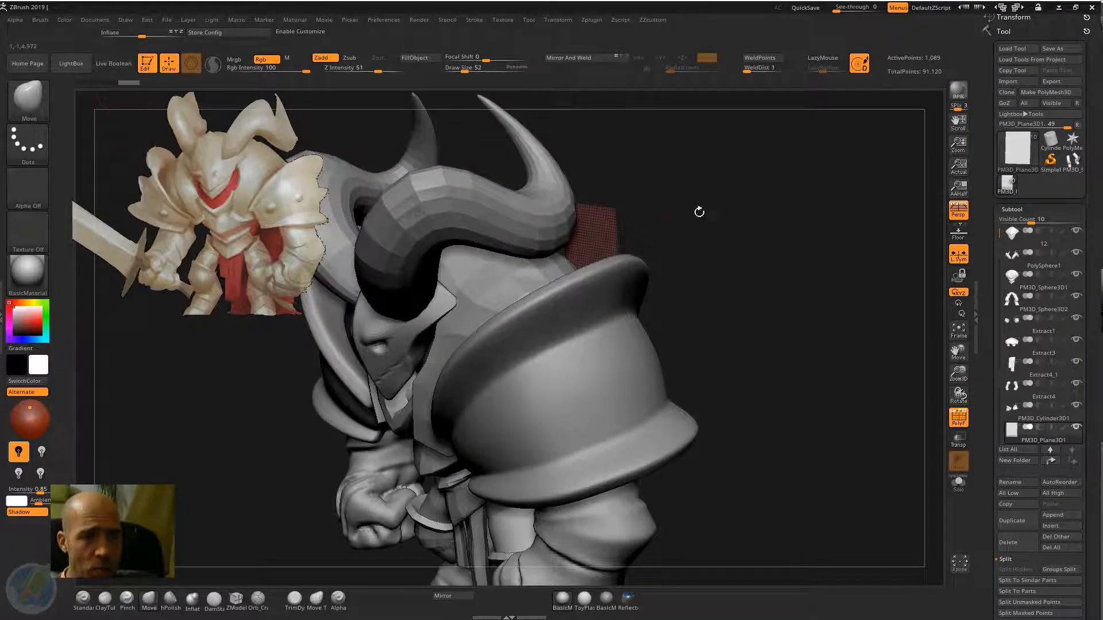
pyautogui.moveTo(700, 211)
pyautogui.keyDown('alt'); pyautogui.mouseDown()
pyautogui.moveTo(675, 227)
pyautogui.moveTo(682, 233)
pyautogui.moveTo(692, 207)
pyautogui.moveTo(749, 205)
pyautogui.mouseUp(); pyautogui.keyUp('alt')
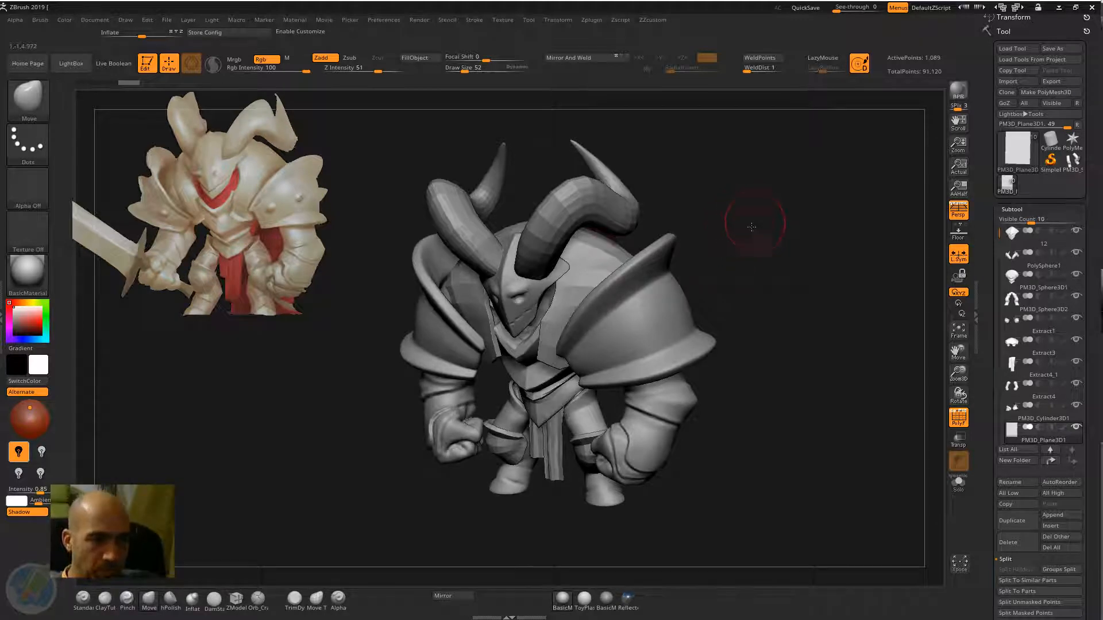
pyautogui.moveTo(747, 224)
pyautogui.mouseDown()
pyautogui.moveTo(768, 206)
pyautogui.moveTo(753, 206)
pyautogui.mouseUp()
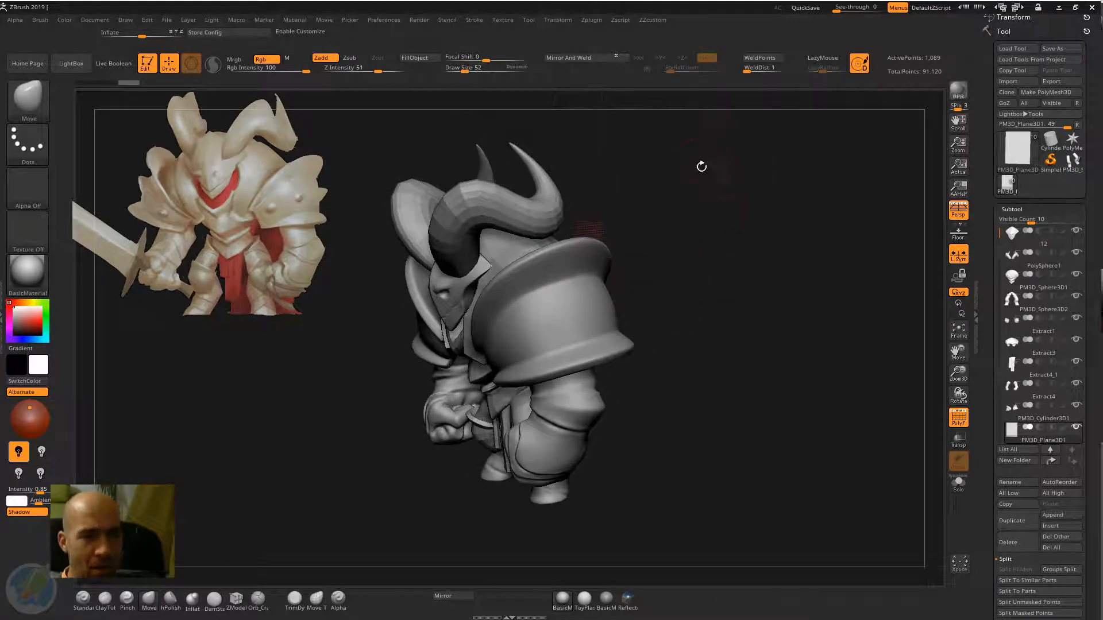
pyautogui.moveTo(700, 168)
pyautogui.mouseDown()
pyautogui.moveTo(720, 213)
pyautogui.moveTo(791, 204)
pyautogui.moveTo(744, 208)
pyautogui.mouseUp()
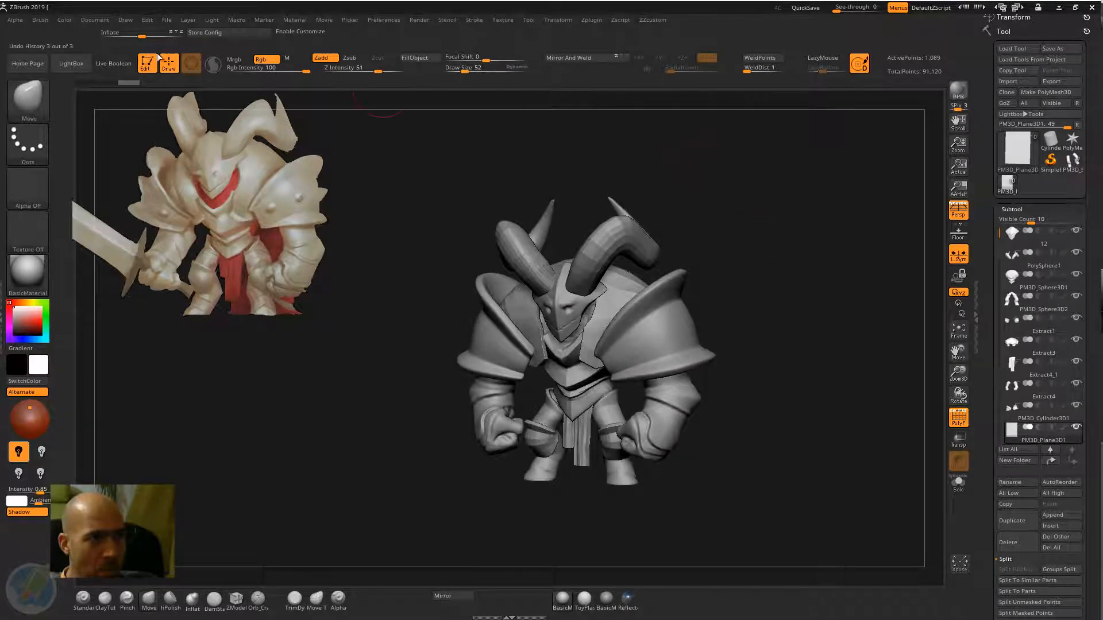
# Enable interface customization and remove the Persp button from the shelf beside the canvas
pyautogui.click(126, 18)
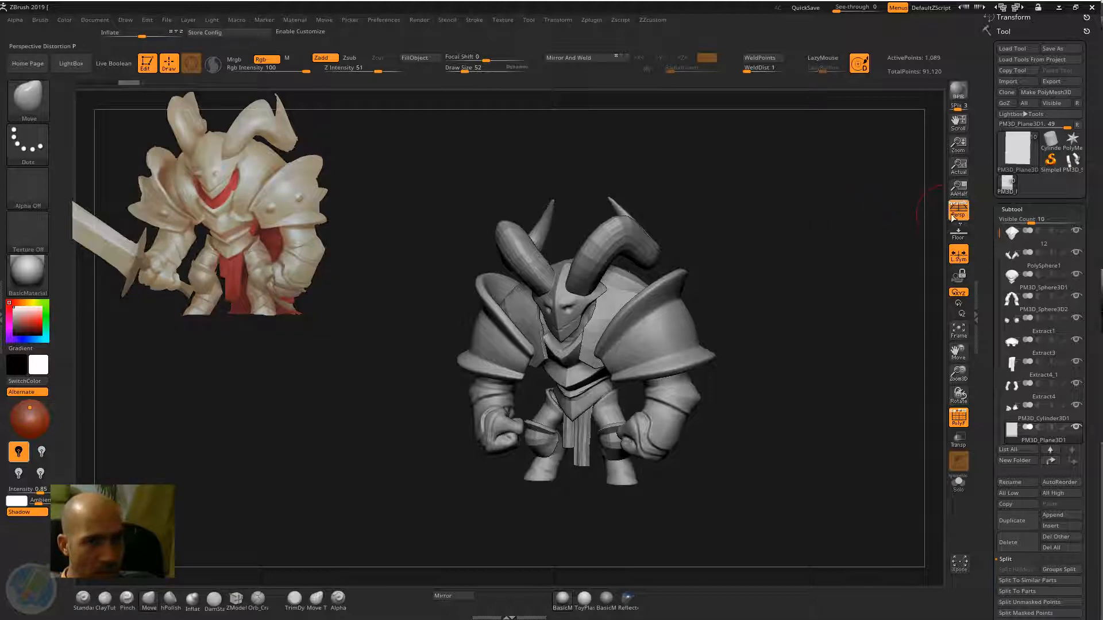
pyautogui.click(123, 20)
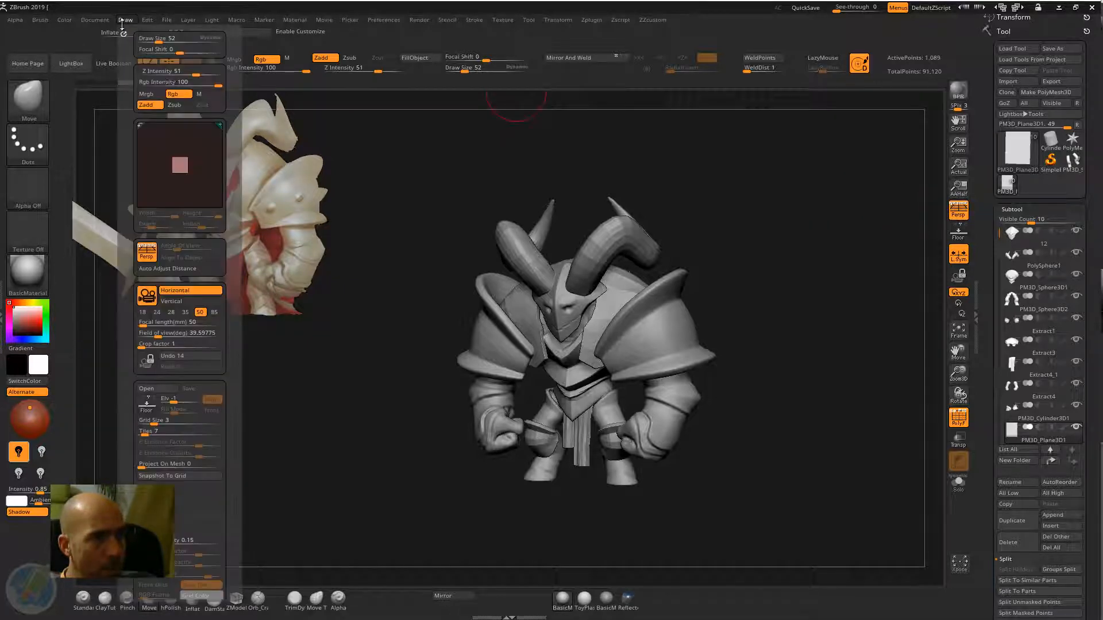
pyautogui.click(284, 32)
pyautogui.keyDown('ctrl'); pyautogui.keyDown('alt'); pyautogui.moveTo(959, 216); pyautogui.dragTo(722, 277); pyautogui.keyUp('alt'); pyautogui.keyUp('ctrl')
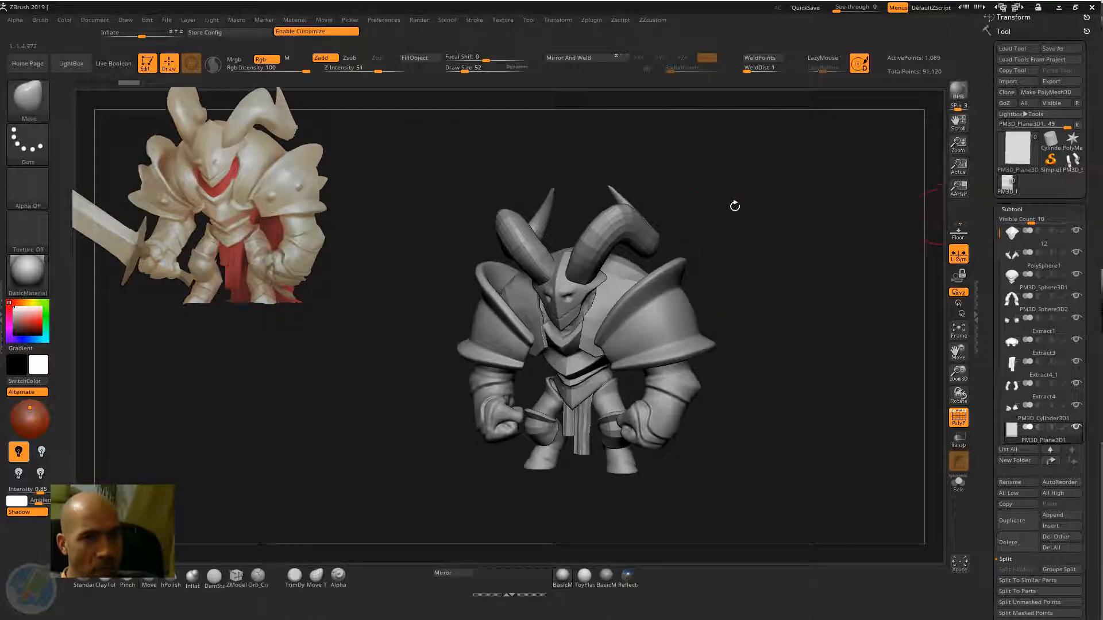
pyautogui.moveTo(735, 206); pyautogui.dragTo(729, 182)
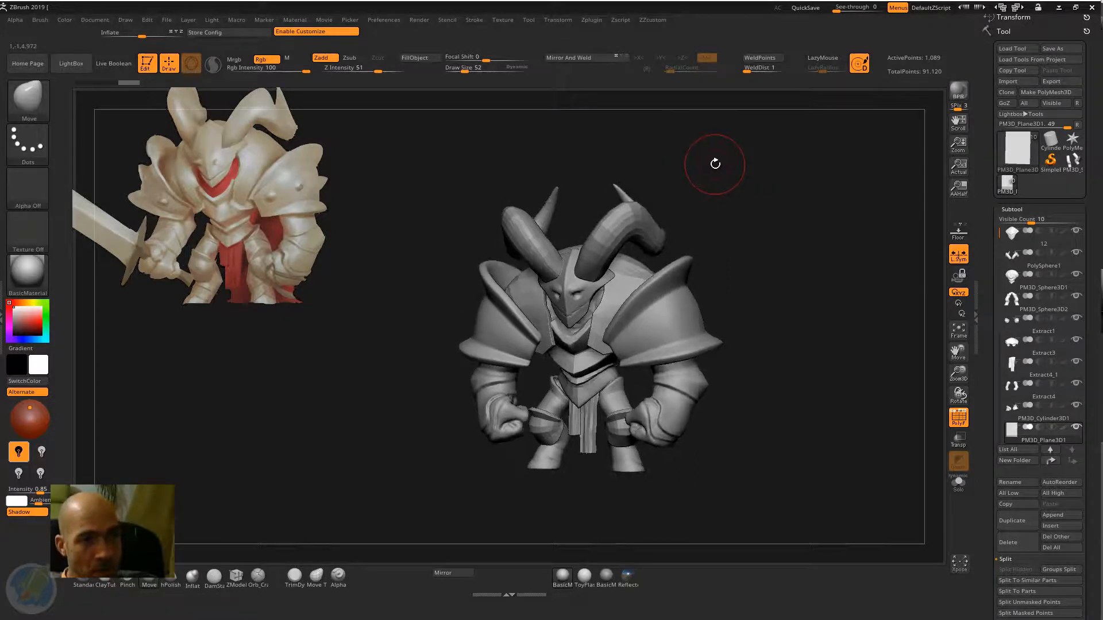
pyautogui.moveTo(716, 163); pyautogui.dragTo(717, 162)
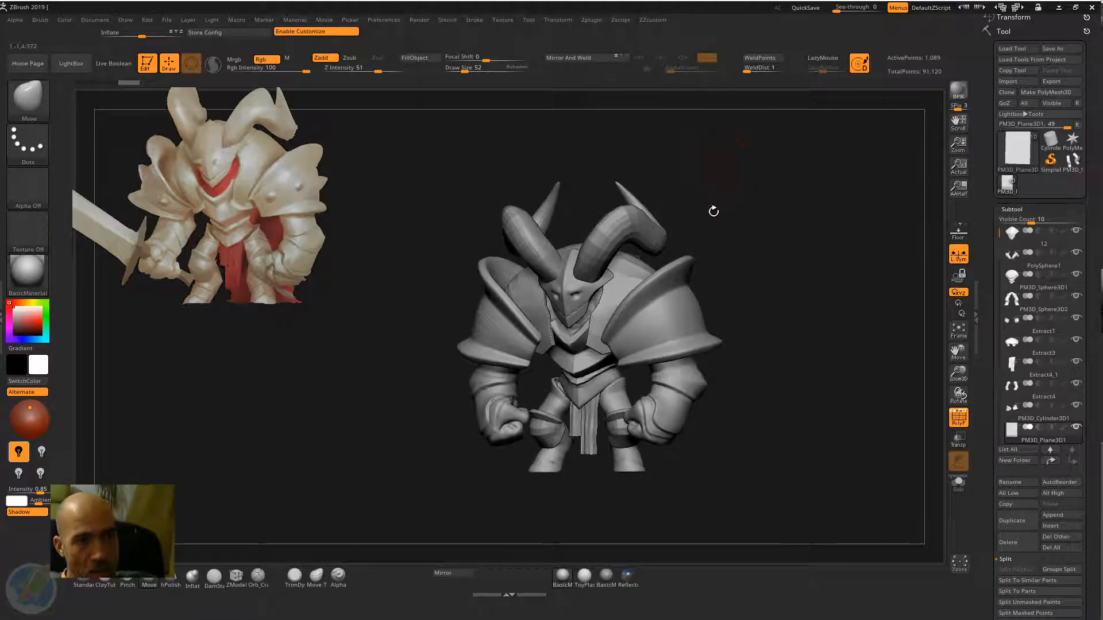
pyautogui.moveTo(748, 222); pyautogui.dragTo(741, 207)
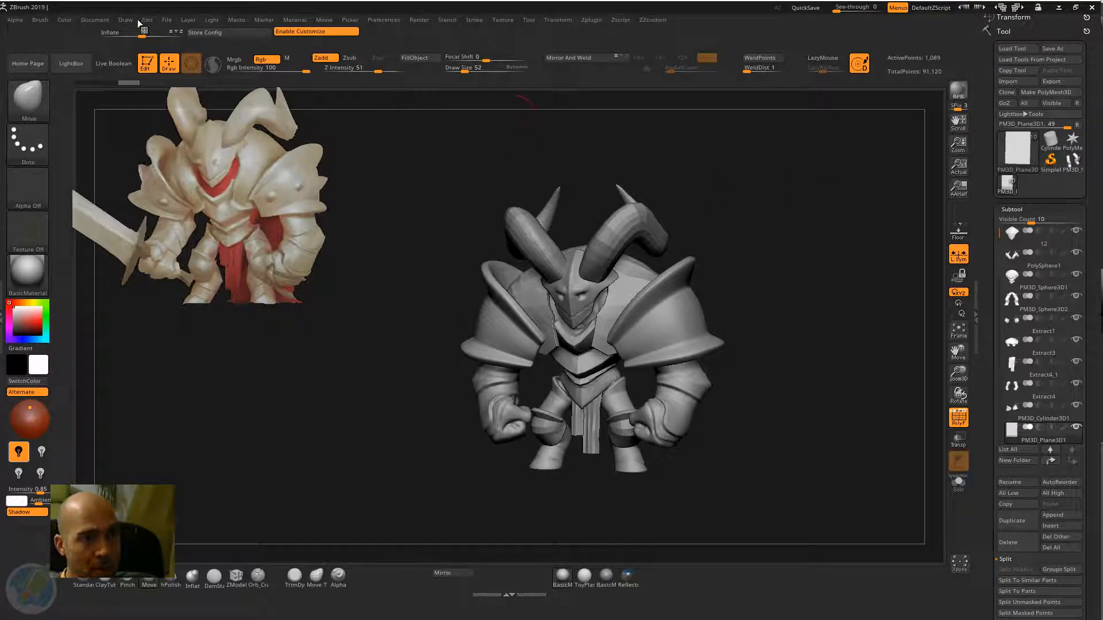
# Place the Persp control from the Draw palette back in its slot on the shelf beside the canvas
pyautogui.click(103, 20)
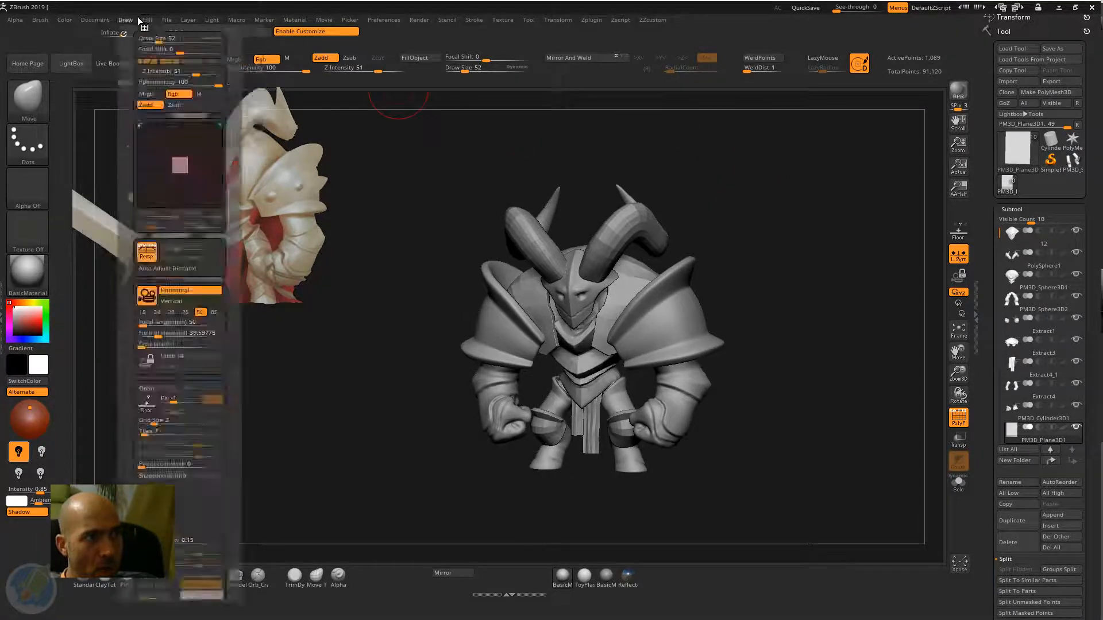
pyautogui.moveTo(142, 21)
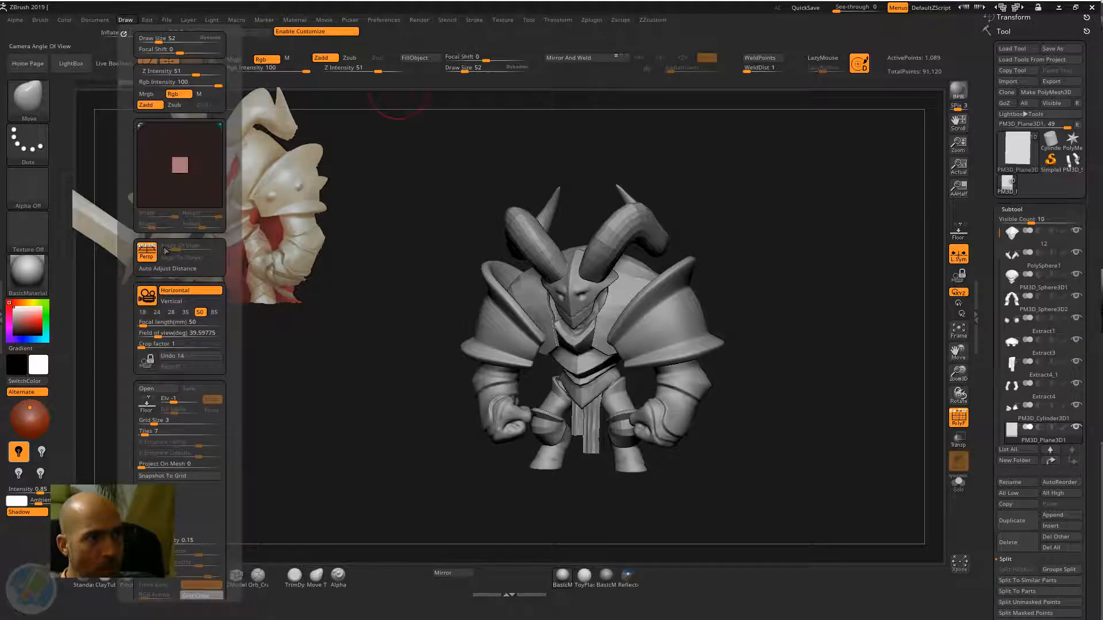
pyautogui.press('ctrl')
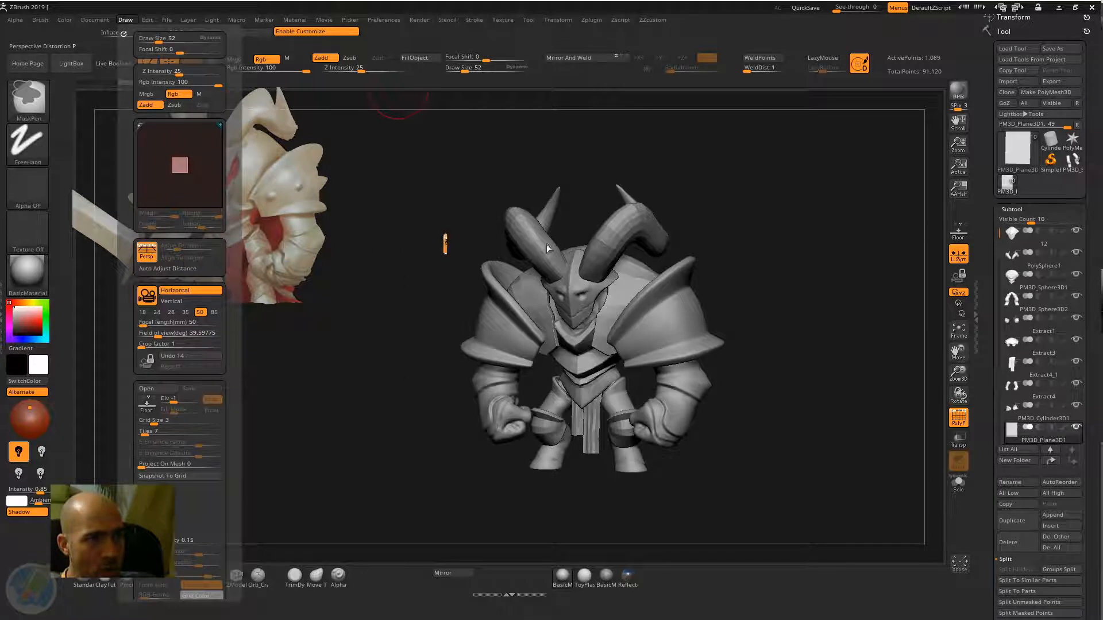
pyautogui.moveTo(546, 244)
pyautogui.keyDown('ctrl'); pyautogui.keyDown('alt'); pyautogui.mouseDown()
pyautogui.moveTo(847, 242)
pyautogui.moveTo(959, 213)
pyautogui.mouseUp(); pyautogui.keyUp('alt'); pyautogui.keyUp('ctrl')
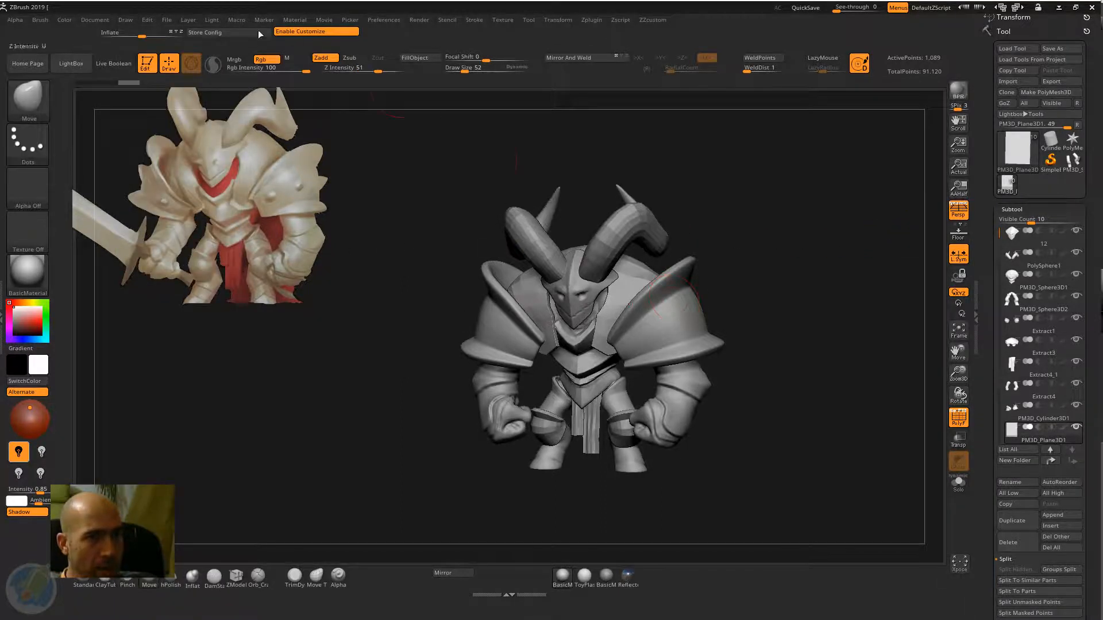
# Try the 18 mm and 85 mm focal length presets for the camera and check the character's perspective
pyautogui.click(126, 20)
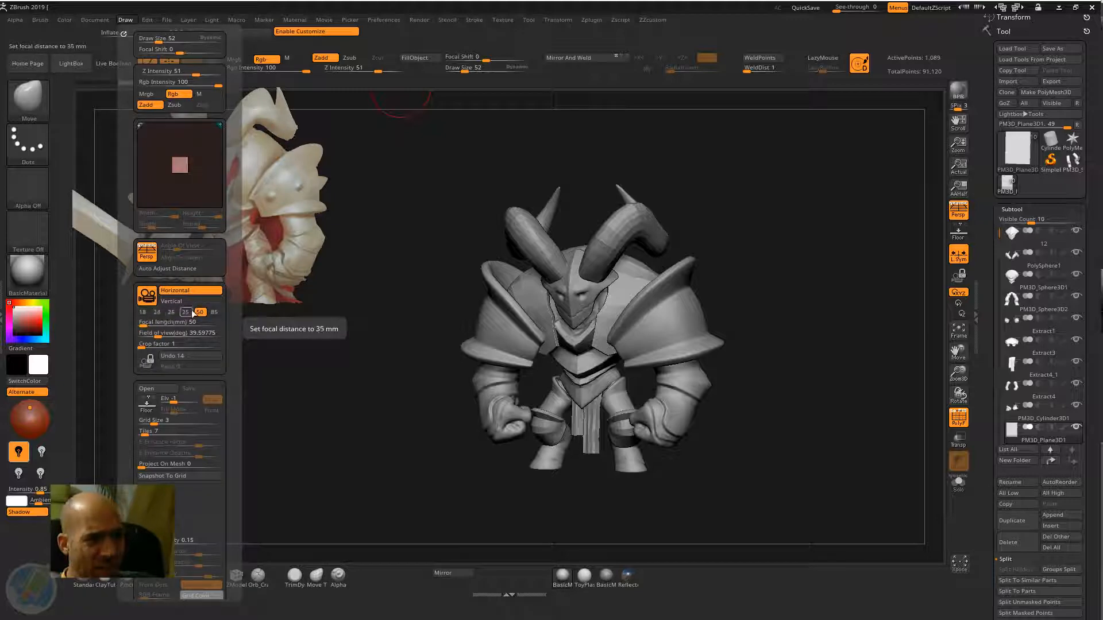
pyautogui.click(142, 312)
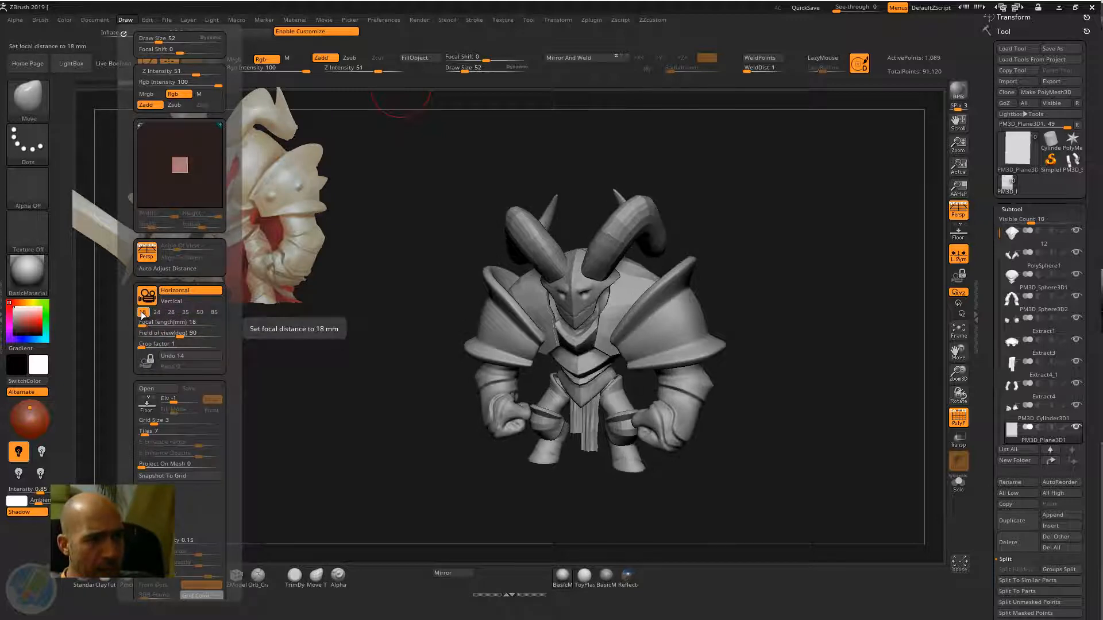
pyautogui.click(214, 313)
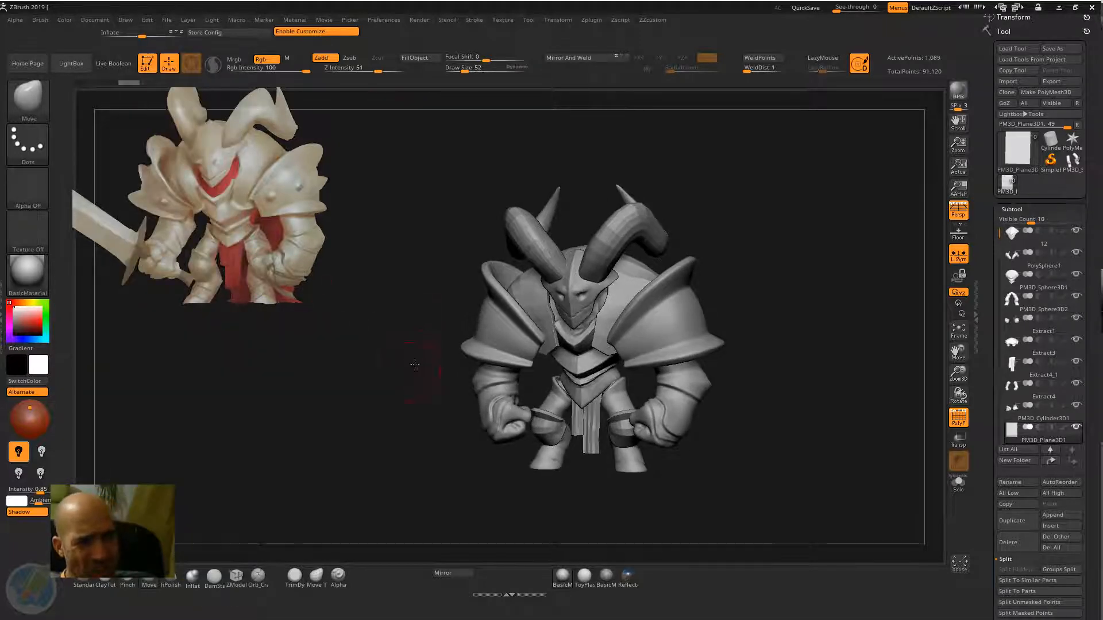
pyautogui.moveTo(415, 364); pyautogui.dragTo(428, 350)
pyautogui.keyDown('alt'); pyautogui.moveTo(827, 195); pyautogui.dragTo(791, 252); pyautogui.keyUp('alt')
pyautogui.moveTo(788, 172); pyautogui.dragTo(762, 171)
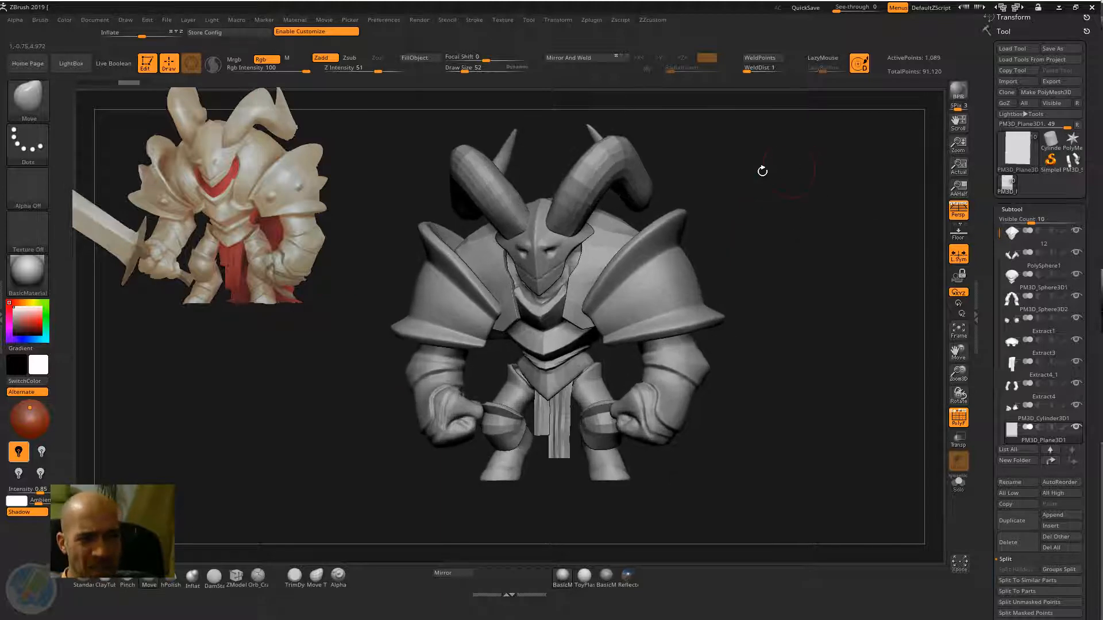
# Turn on Double-sided display for the plane and view the character from behind
pyautogui.moveTo(770, 245)
pyautogui.mouseDown()
pyautogui.moveTo(727, 256)
pyautogui.moveTo(712, 288)
pyautogui.moveTo(588, 254)
pyautogui.mouseUp()
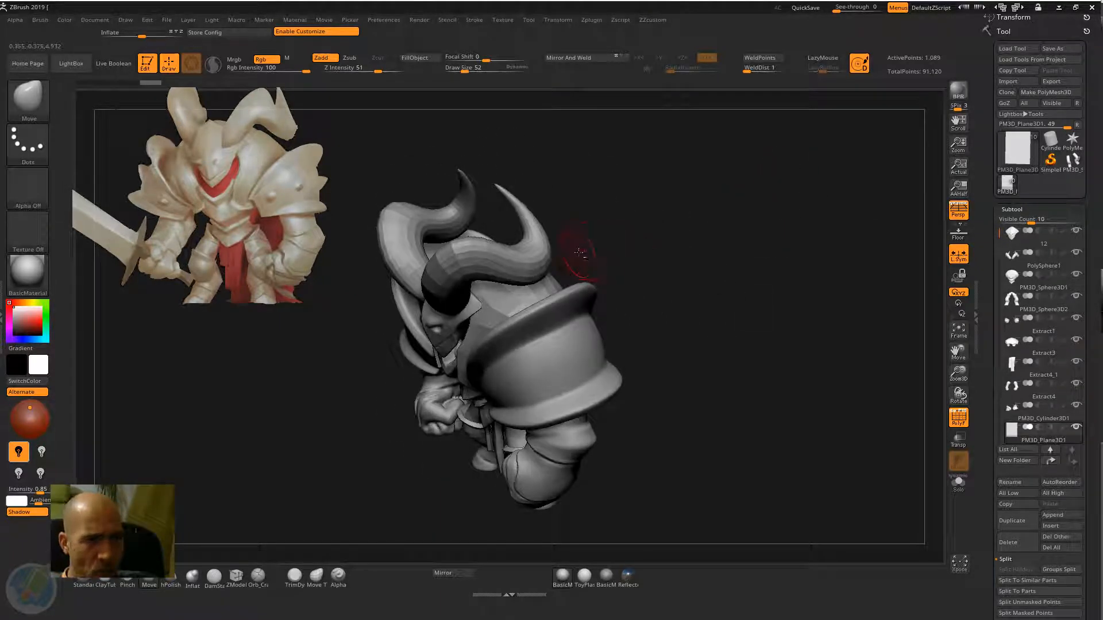
pyautogui.moveTo(680, 246)
pyautogui.mouseDown()
pyautogui.moveTo(672, 229)
pyautogui.moveTo(728, 256)
pyautogui.moveTo(704, 275)
pyautogui.mouseUp()
pyautogui.hotkey('ctrl', 'shift', 'a')
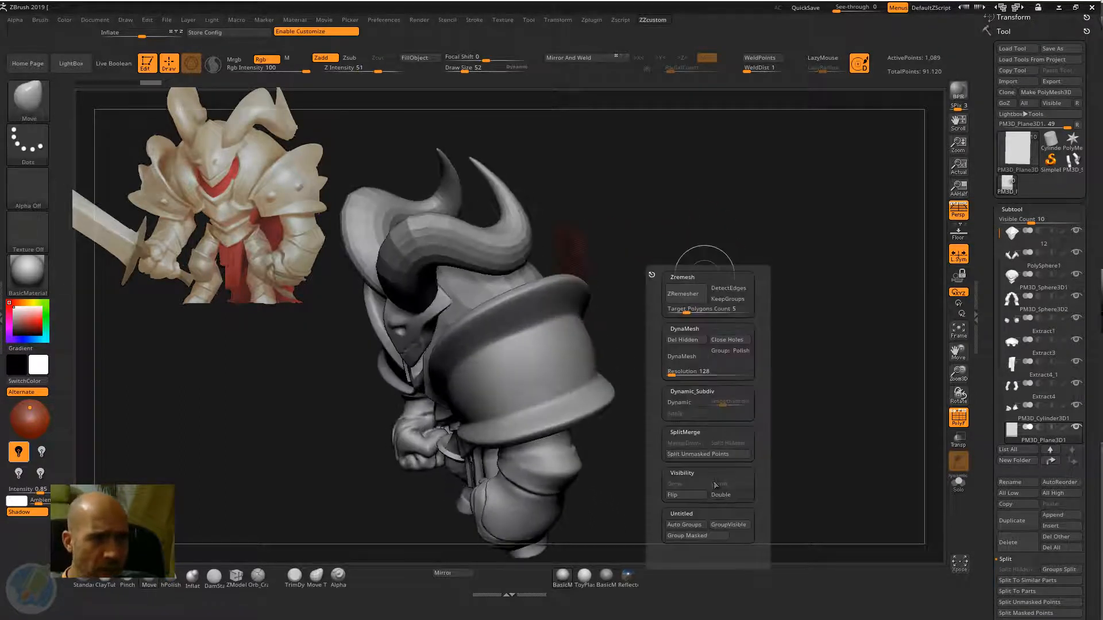
pyautogui.click(730, 494)
pyautogui.moveTo(736, 493); pyautogui.dragTo(751, 178)
# Stretch the plane vertically into a tall rectangle and lower it to the middle of the character's back
pyautogui.press('w')
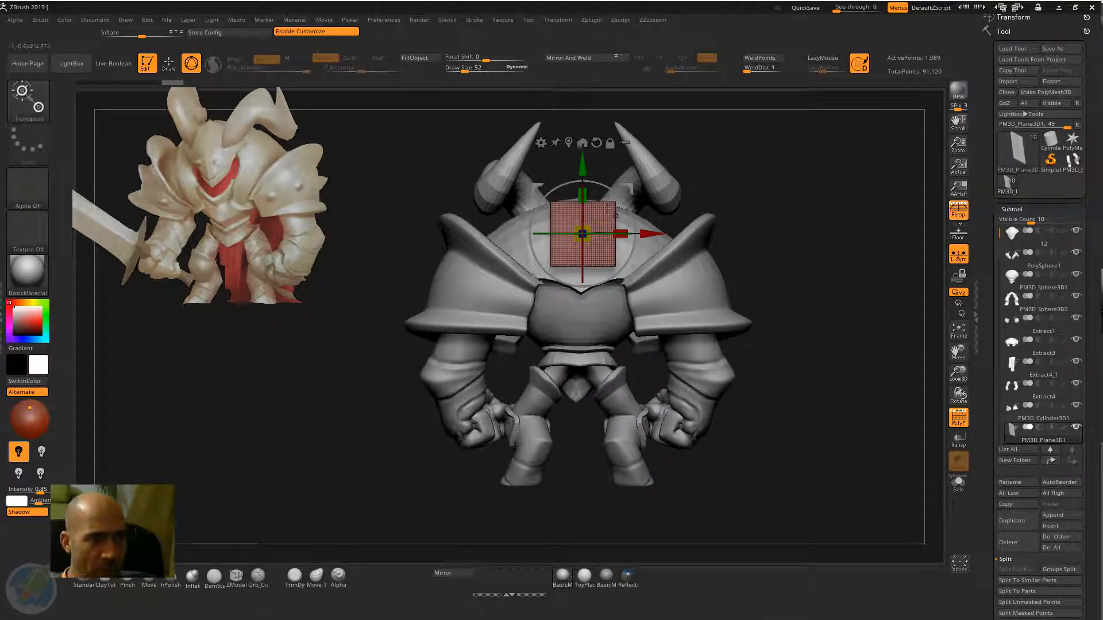
pyautogui.moveTo(582, 195); pyautogui.dragTo(584, 262)
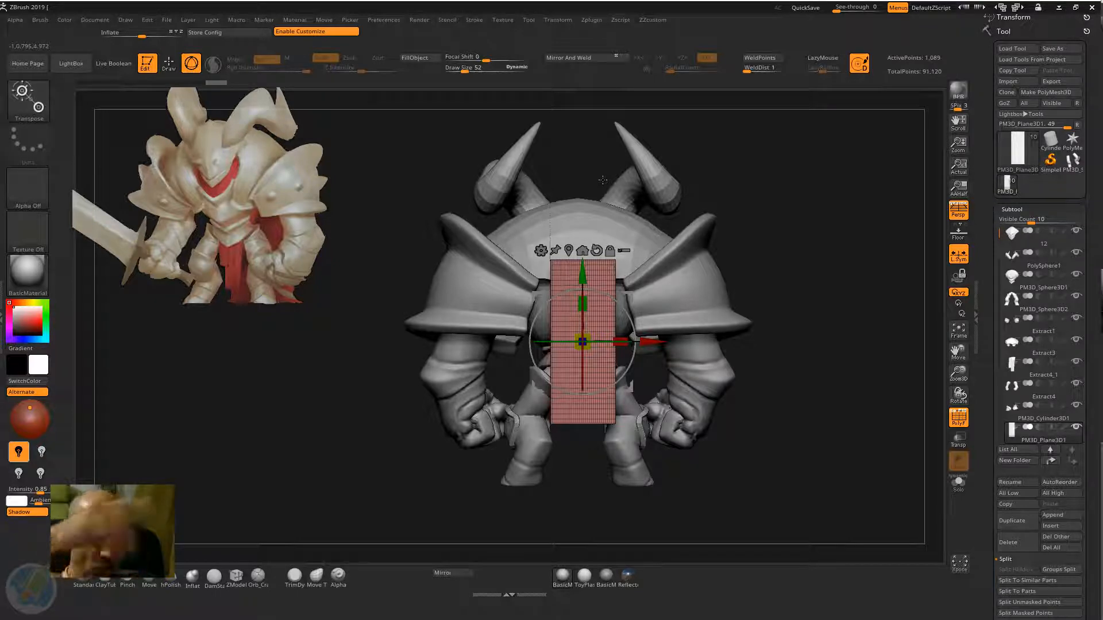
pyautogui.hotkey('ctrl', 'shift', '1')
pyautogui.hotkey('ctrl', 'shift', '1')
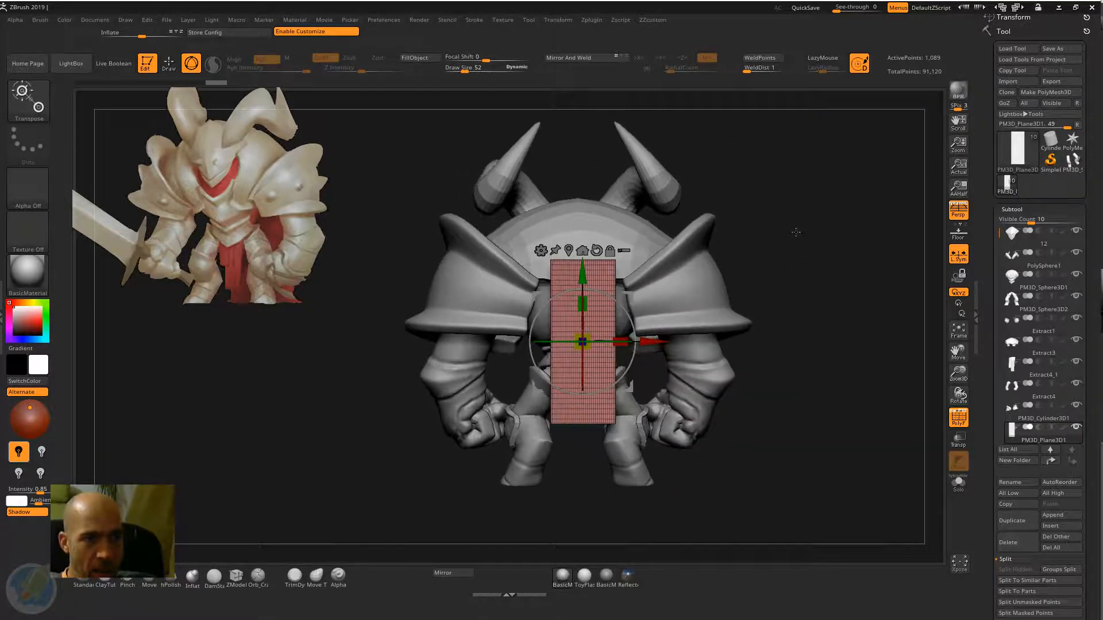
pyautogui.hotkey('ctrl', 'q')
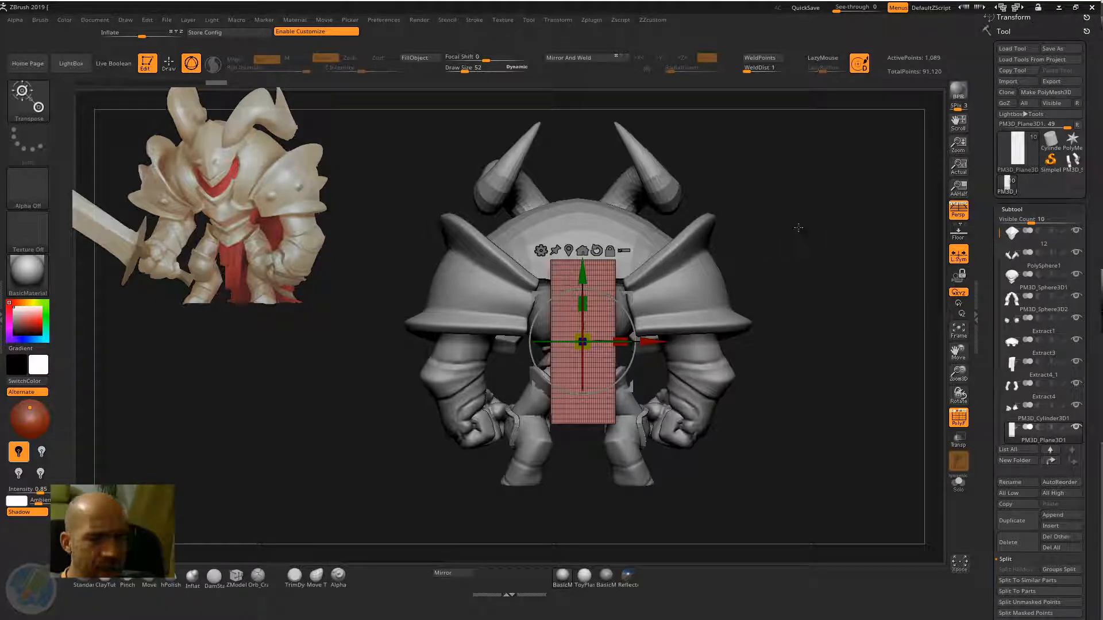
pyautogui.hotkey('ctrl', 'q')
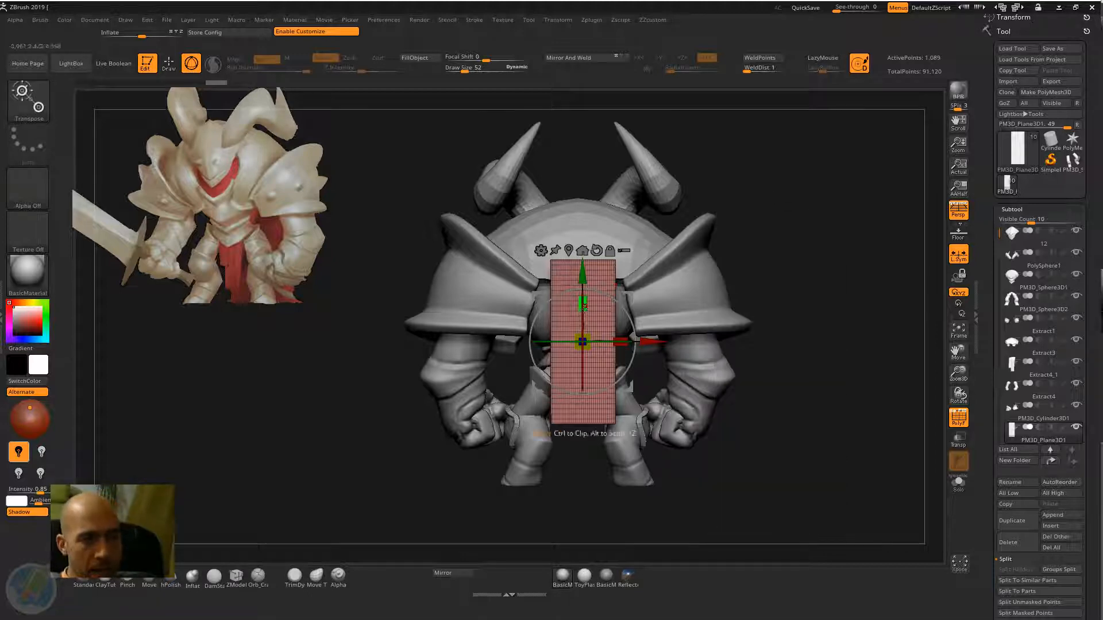
# Enlarge the plane and shift it down so it hangs between the shoulder plates like a cape
pyautogui.moveTo(585, 286); pyautogui.dragTo(586, 293)
pyautogui.moveTo(620, 342); pyautogui.dragTo(639, 342)
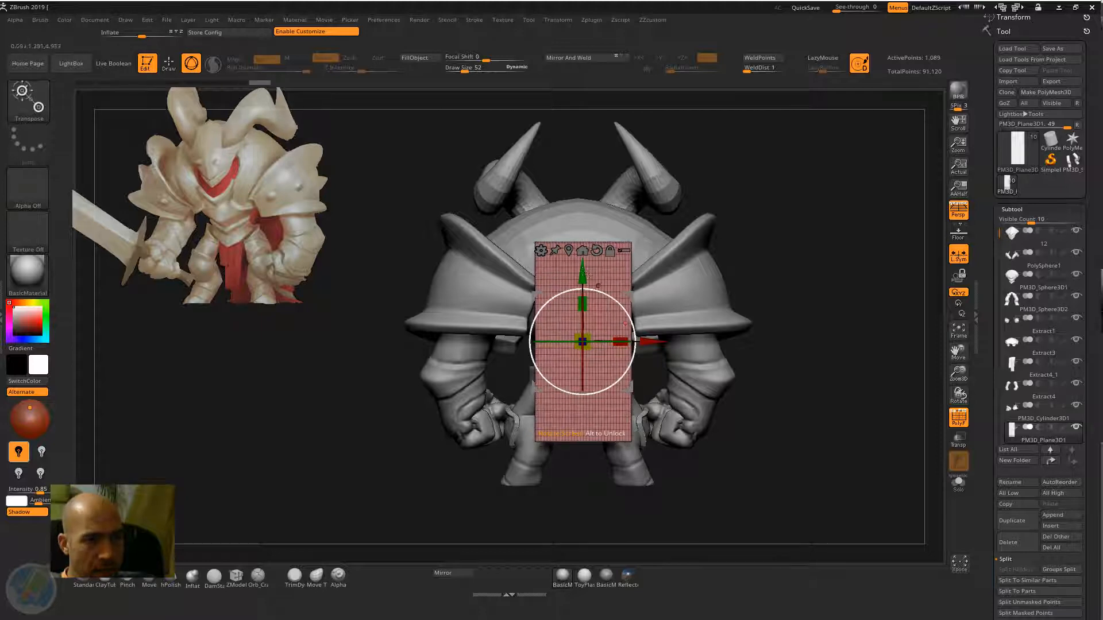
pyautogui.moveTo(583, 277); pyautogui.dragTo(583, 310)
# Move the plane forward in depth until its top edge cuts into the upper back, and return to Draw mode
pyautogui.moveTo(787, 367); pyautogui.dragTo(687, 319)
pyautogui.moveTo(546, 373); pyautogui.dragTo(681, 365)
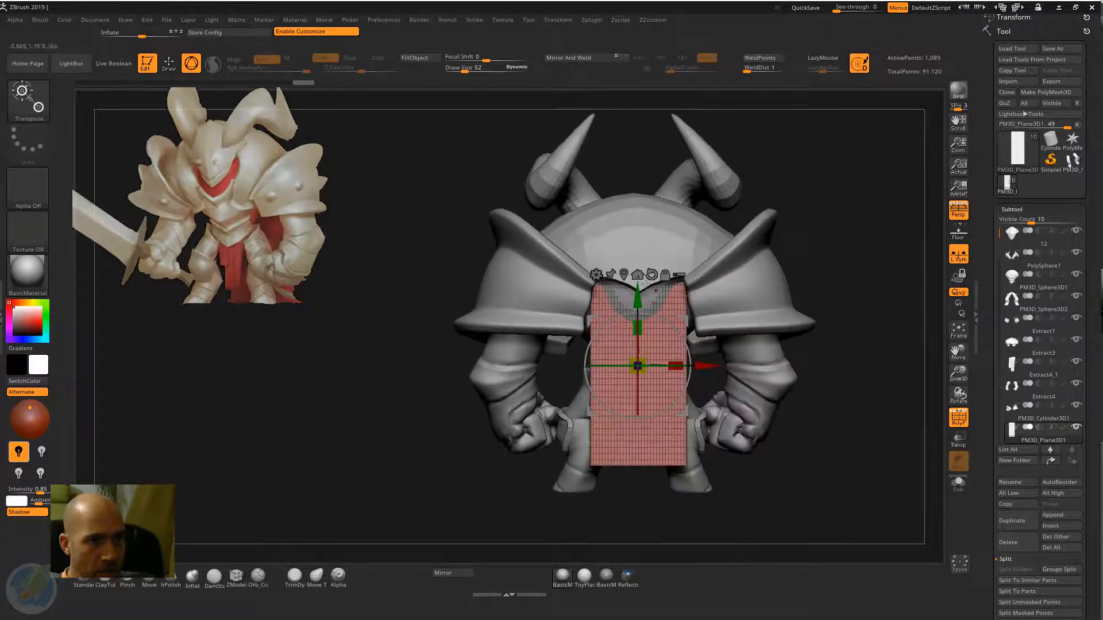
pyautogui.moveTo(829, 261); pyautogui.dragTo(750, 252)
pyautogui.moveTo(698, 376); pyautogui.dragTo(692, 374)
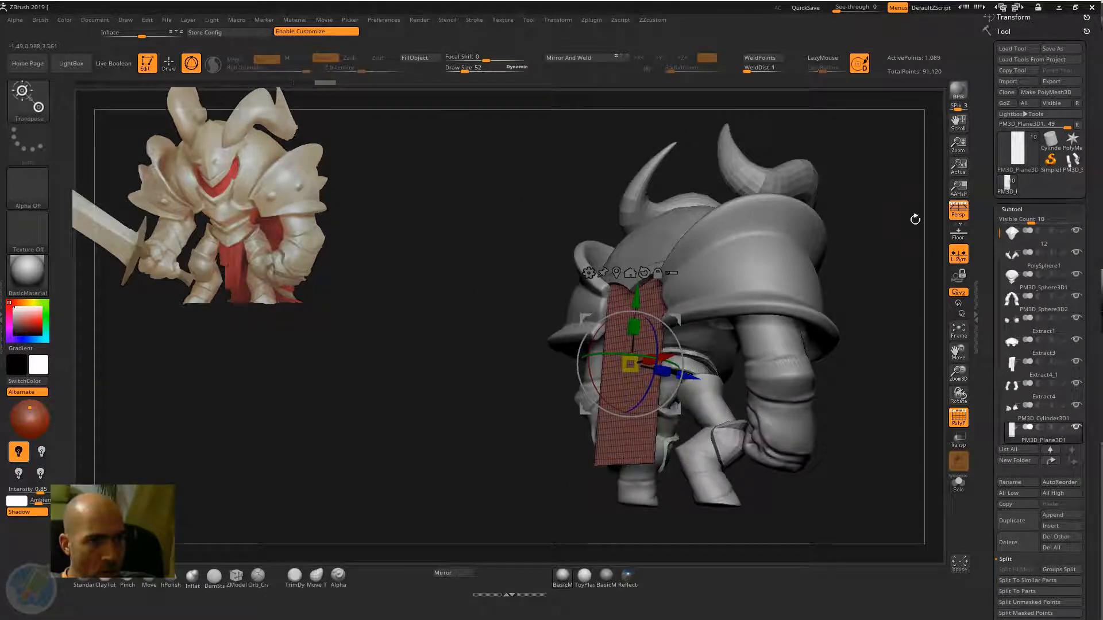
pyautogui.press('q')
pyautogui.moveTo(915, 219); pyautogui.dragTo(950, 255)
pyautogui.keyDown('alt'); pyautogui.moveTo(879, 280); pyautogui.dragTo(801, 190); pyautogui.keyUp('alt')
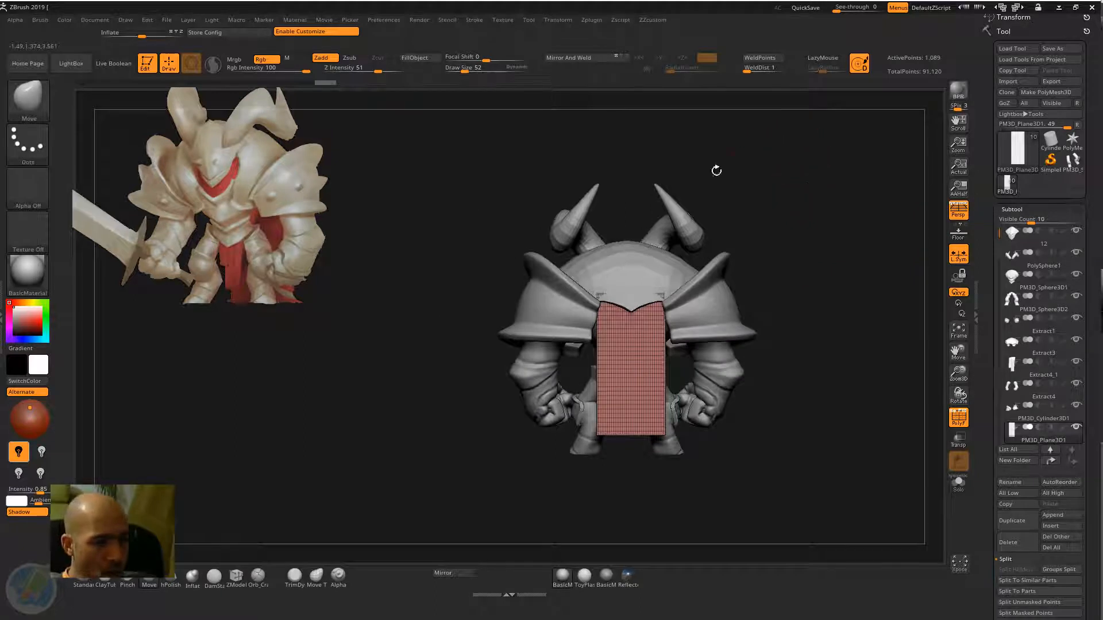
# Turn on X-axis symmetry and pull the cape plane's lower edge down and outward with the Move brush so it flares slightly
pyautogui.moveTo(778, 247); pyautogui.dragTo(683, 276)
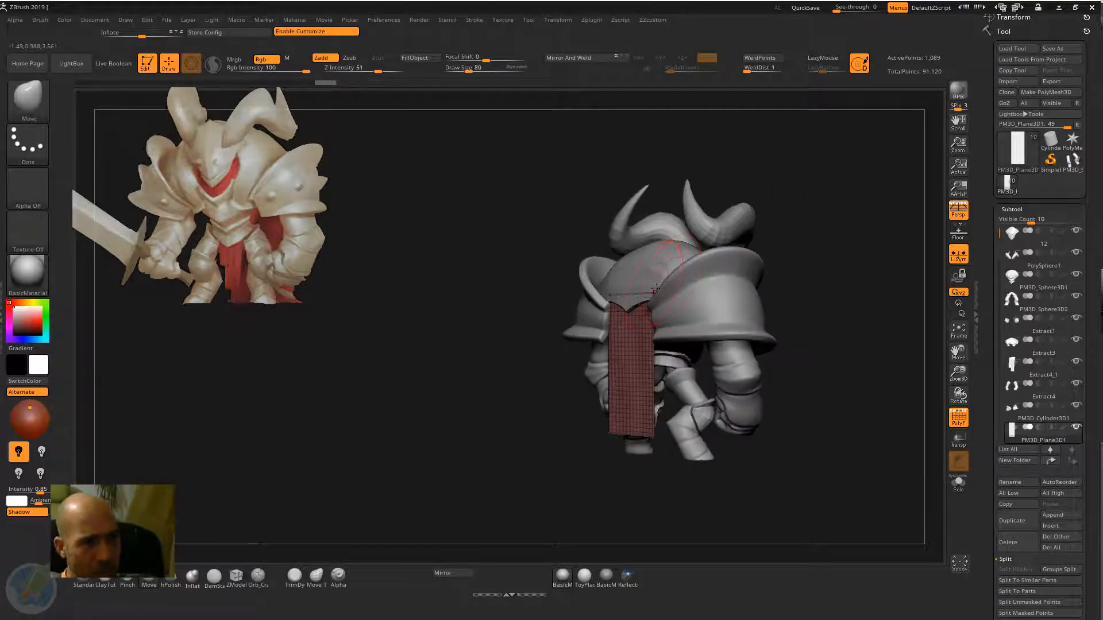
pyautogui.press('x')
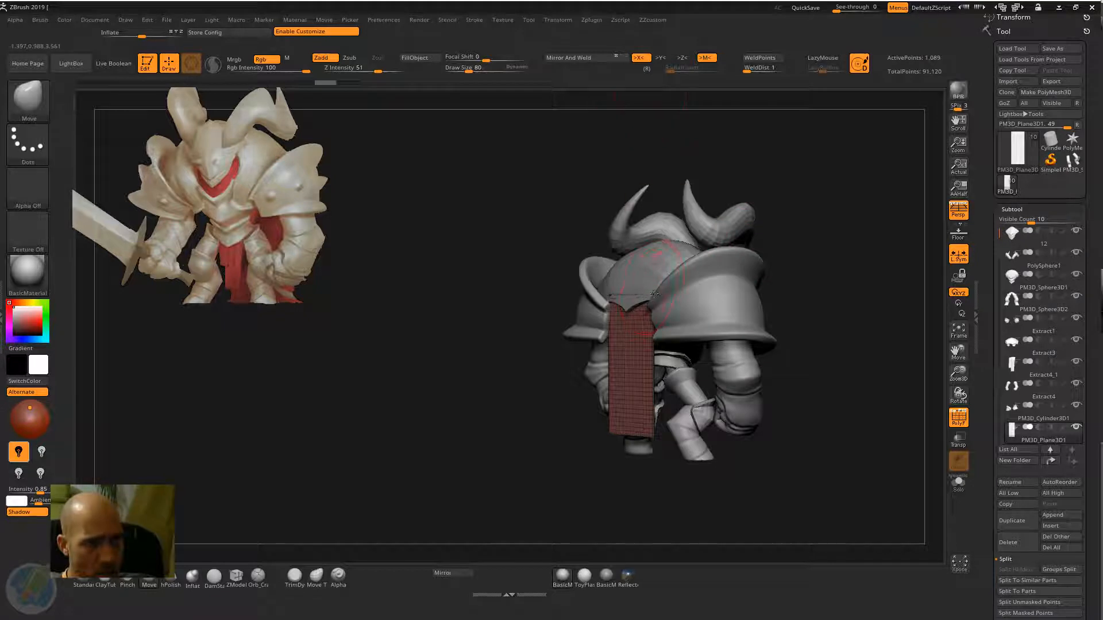
pyautogui.keyDown('shift'); pyautogui.moveTo(557, 450); pyautogui.dragTo(580, 436); pyautogui.keyUp('shift')
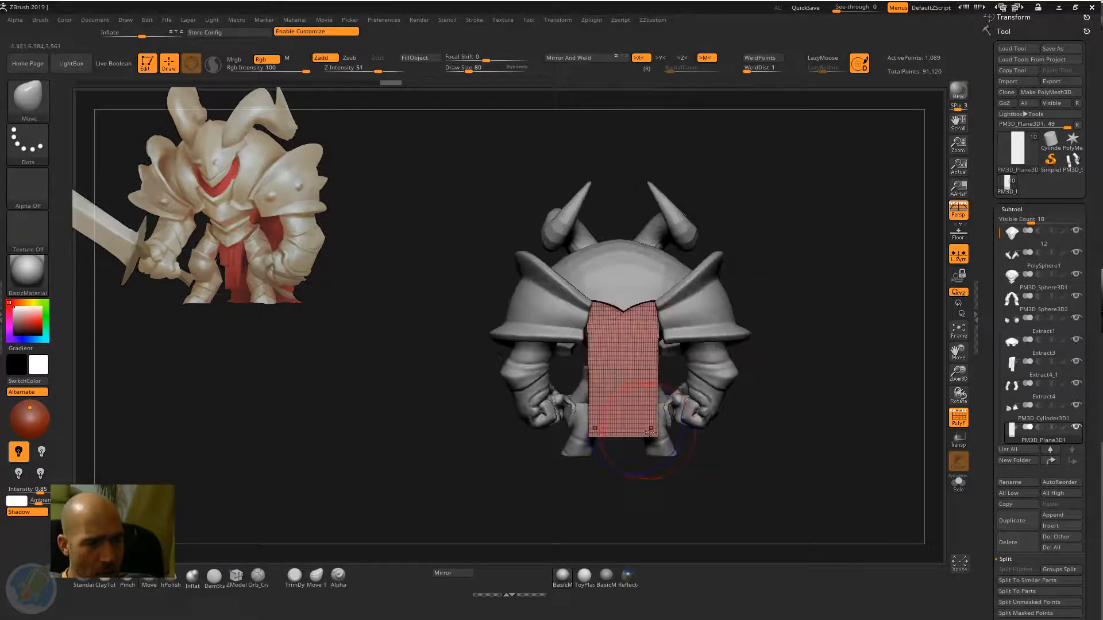
pyautogui.moveTo(591, 386); pyautogui.dragTo(587, 387)
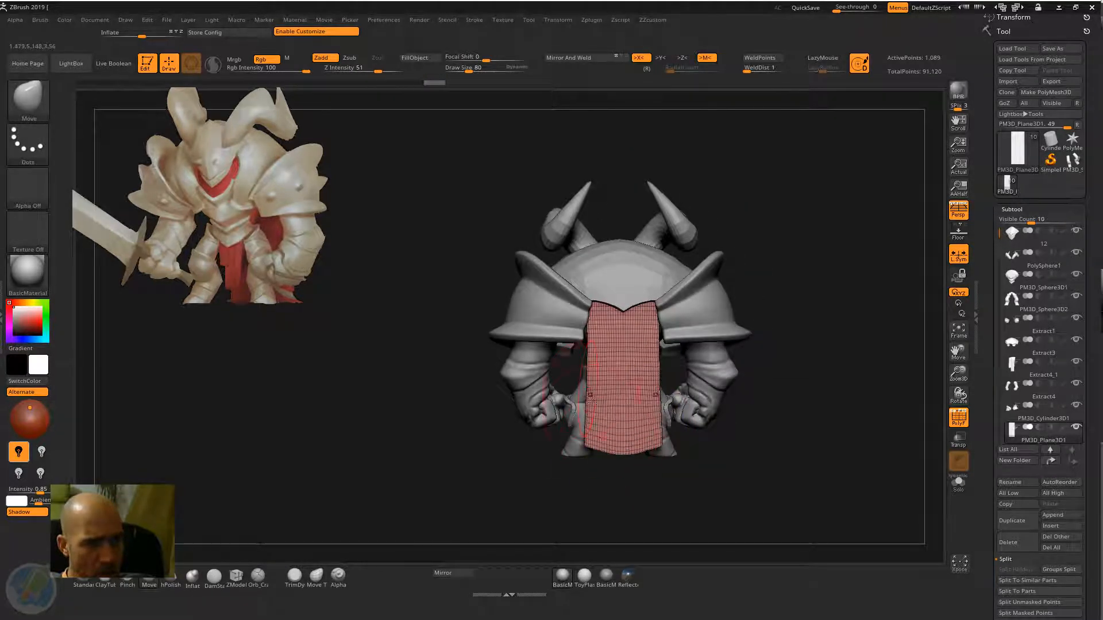
pyautogui.moveTo(587, 425)
pyautogui.mouseDown()
pyautogui.moveTo(579, 452)
pyautogui.moveTo(643, 452)
pyautogui.mouseUp()
# Turn off Perspective and PolyFrame display while viewing the character's lower body from the side
pyautogui.moveTo(730, 424); pyautogui.dragTo(793, 391)
pyautogui.keyDown('alt'); pyautogui.moveTo(677, 316); pyautogui.dragTo(702, 351); pyautogui.keyUp('alt')
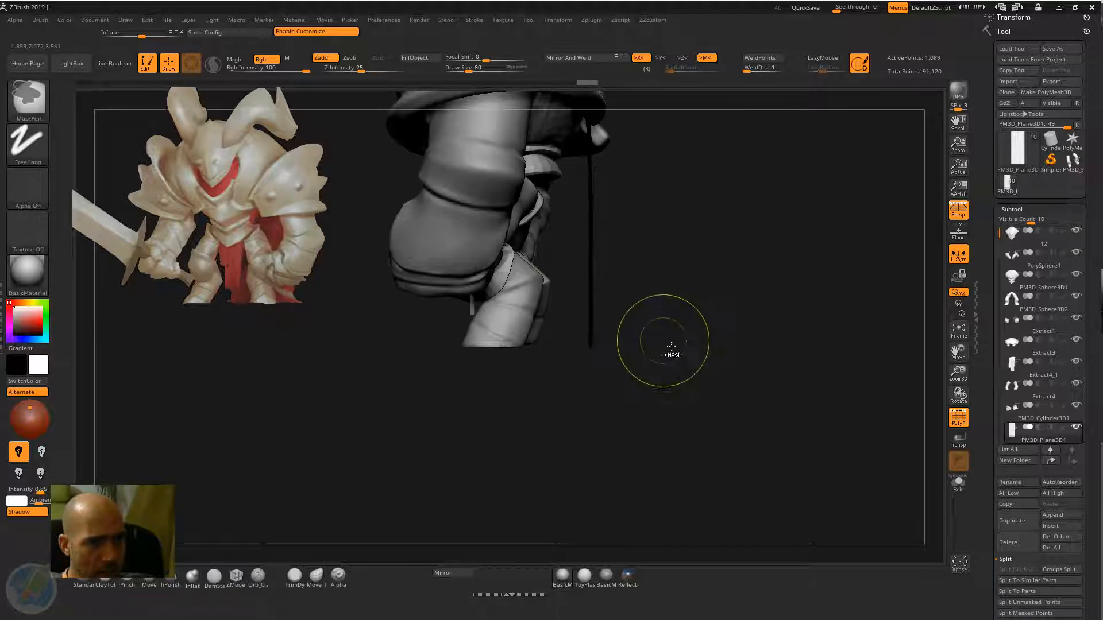
pyautogui.press('w')
pyautogui.moveTo(702, 314)
pyautogui.mouseDown()
pyautogui.moveTo(754, 322)
pyautogui.moveTo(885, 298)
pyautogui.mouseUp()
pyautogui.press('p')
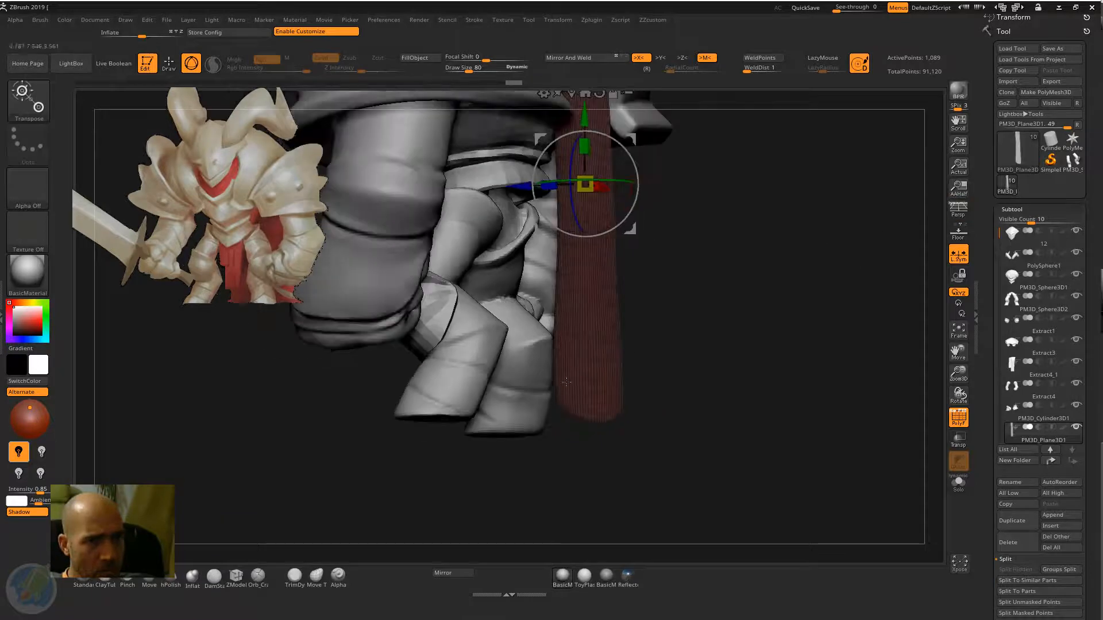
pyautogui.press('q')
pyautogui.moveTo(781, 372)
pyautogui.mouseDown()
pyautogui.moveTo(788, 381)
pyautogui.moveTo(739, 369)
pyautogui.moveTo(722, 332)
pyautogui.moveTo(756, 313)
pyautogui.moveTo(682, 370)
pyautogui.mouseUp()
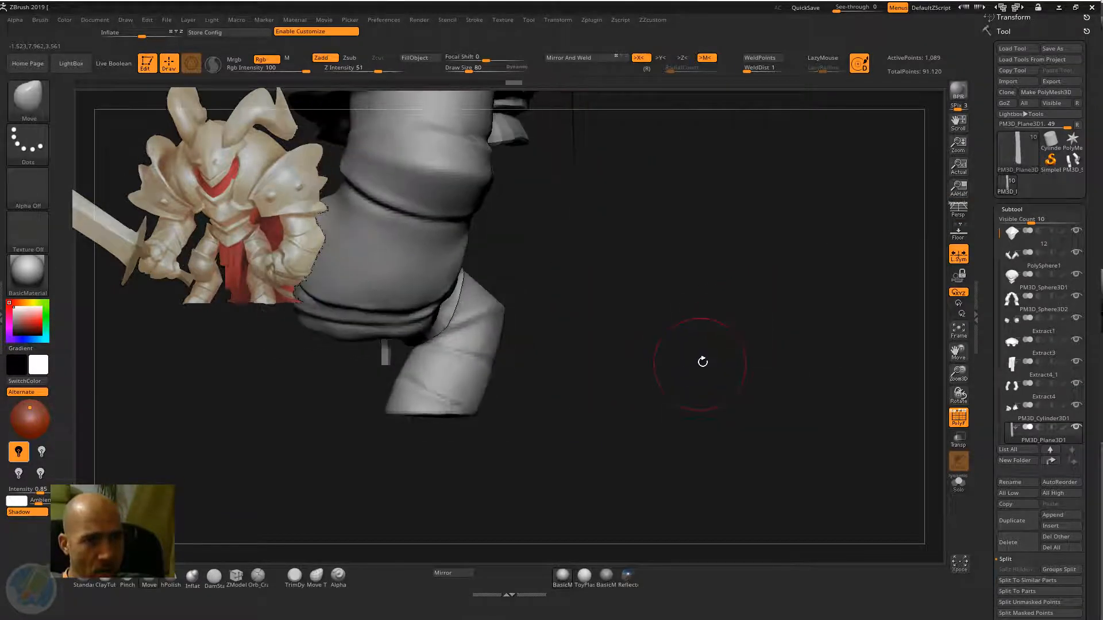
pyautogui.click(959, 424)
# Mask the cape's lower strip, blur it, invert it so only the hem stays editable, and soften the mask edge again
pyautogui.moveTo(744, 373); pyautogui.dragTo(743, 350)
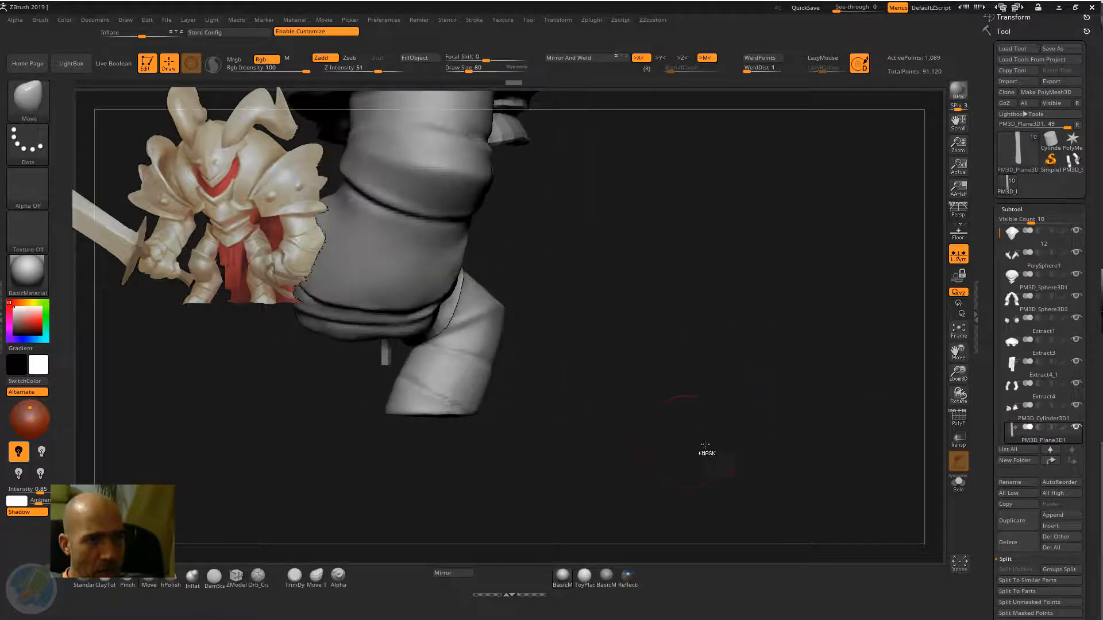
pyautogui.moveTo(702, 446)
pyautogui.keyDown('ctrl'); pyautogui.mouseDown()
pyautogui.moveTo(551, 391)
pyautogui.moveTo(539, 365)
pyautogui.mouseUp(); pyautogui.keyUp('ctrl')
pyautogui.moveTo(747, 365); pyautogui.dragTo(571, 335)
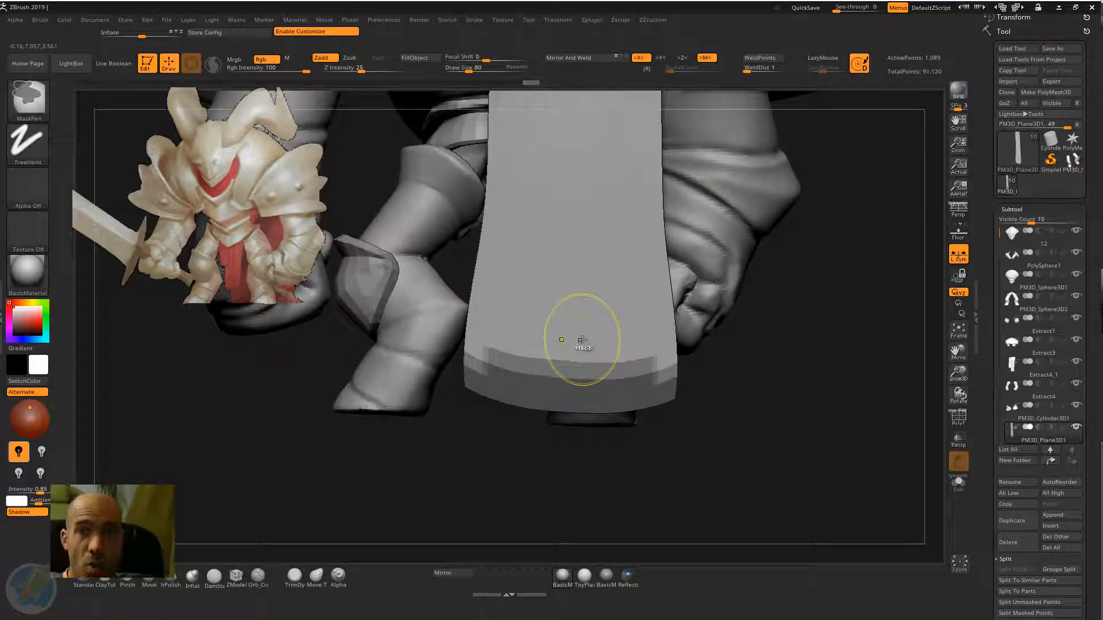
pyautogui.keyDown('ctrl'); pyautogui.click(580, 339); pyautogui.keyUp('ctrl')
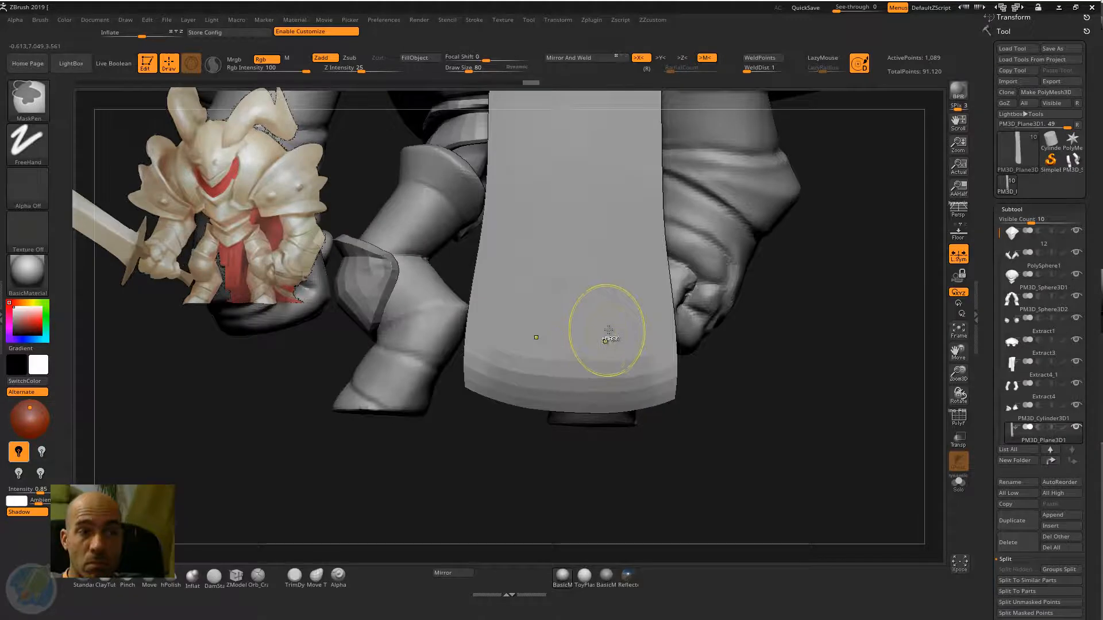
pyautogui.keyDown('ctrl'); pyautogui.click(777, 334); pyautogui.keyUp('ctrl')
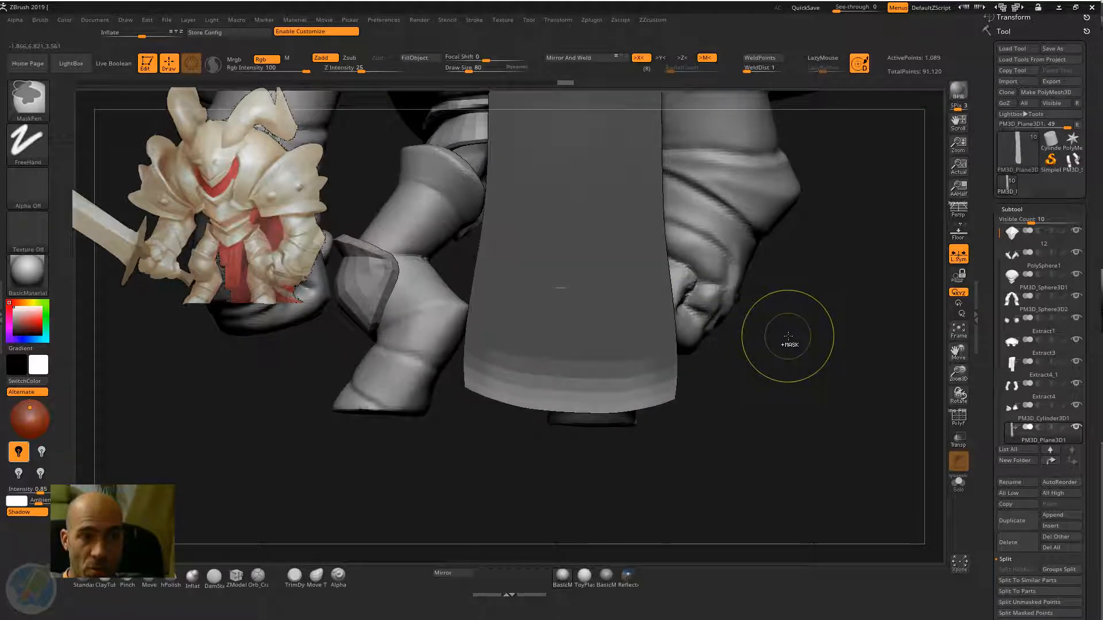
pyautogui.moveTo(838, 338); pyautogui.dragTo(578, 320)
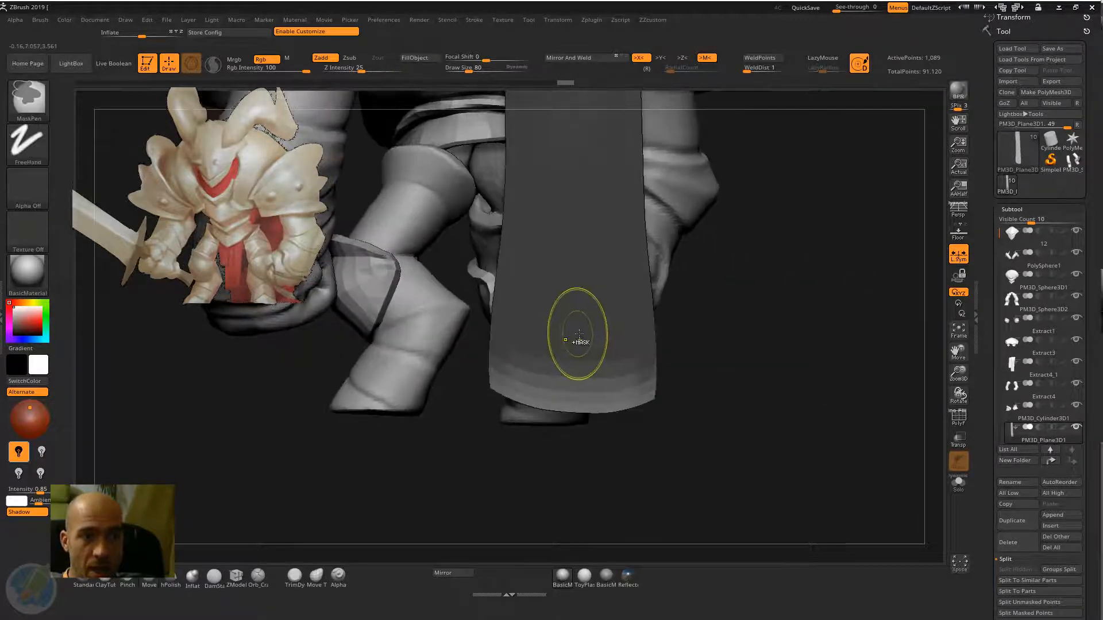
pyautogui.keyDown('ctrl'); pyautogui.click(592, 336); pyautogui.keyUp('ctrl')
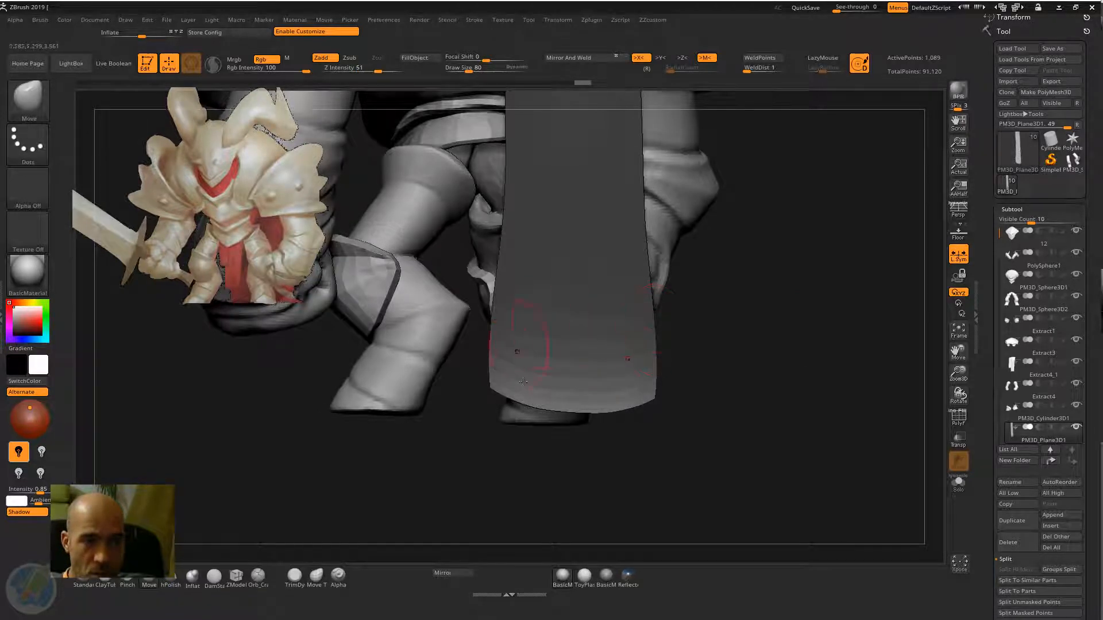
# Move the gizmo's pivot down to the cape's lower edge and view the cape from the side
pyautogui.moveTo(740, 355)
pyautogui.mouseDown()
pyautogui.moveTo(719, 364)
pyautogui.moveTo(734, 330)
pyautogui.moveTo(697, 248)
pyautogui.mouseUp()
pyautogui.press('w')
pyautogui.keyDown('alt'); pyautogui.moveTo(641, 119); pyautogui.dragTo(640, 163); pyautogui.keyUp('alt')
pyautogui.keyDown('alt'); pyautogui.moveTo(578, 117); pyautogui.dragTo(577, 356); pyautogui.keyUp('alt')
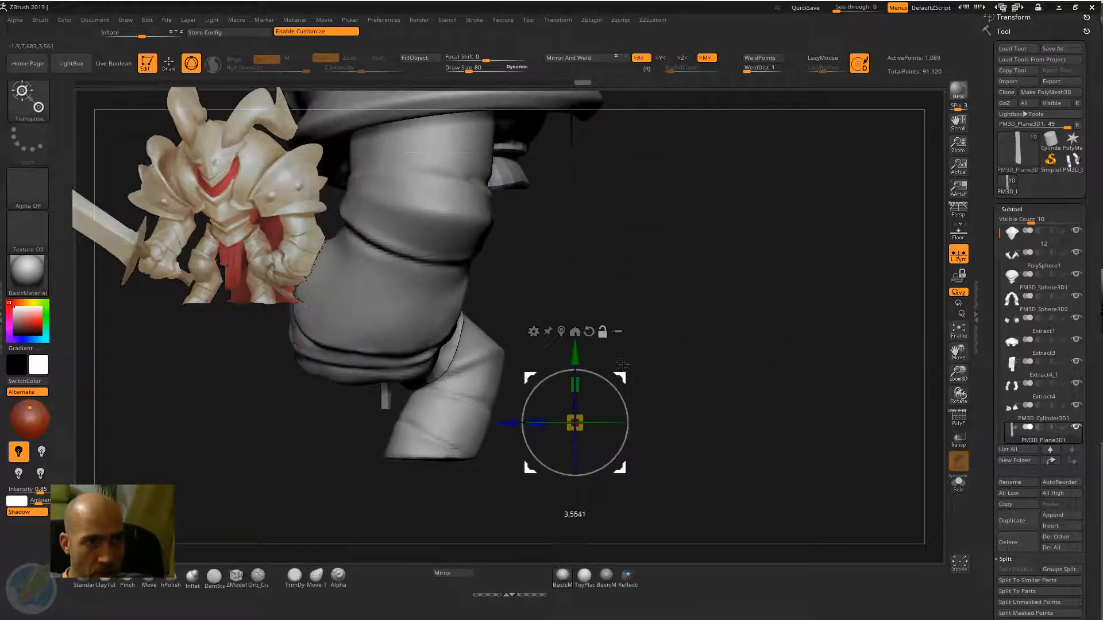
pyautogui.moveTo(715, 334); pyautogui.dragTo(572, 341)
pyautogui.moveTo(798, 396); pyautogui.dragTo(921, 387)
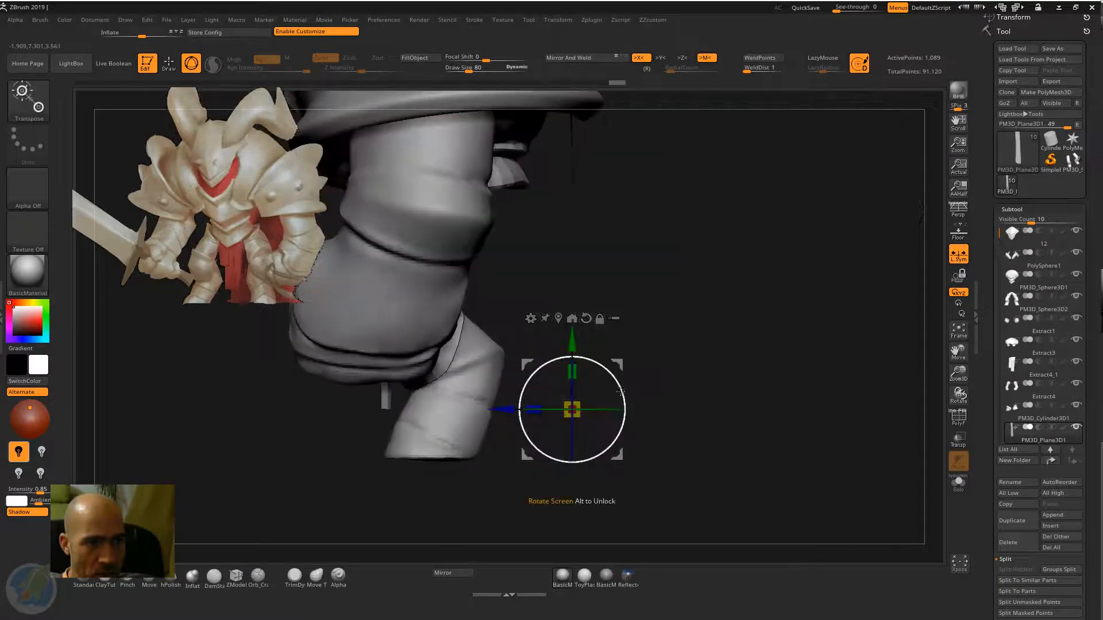
# Rotate the unmasked hem so it curls backward and shift it about 0.66 units away from the legs
pyautogui.moveTo(622, 390); pyautogui.dragTo(607, 350)
pyautogui.moveTo(679, 342); pyautogui.dragTo(610, 359)
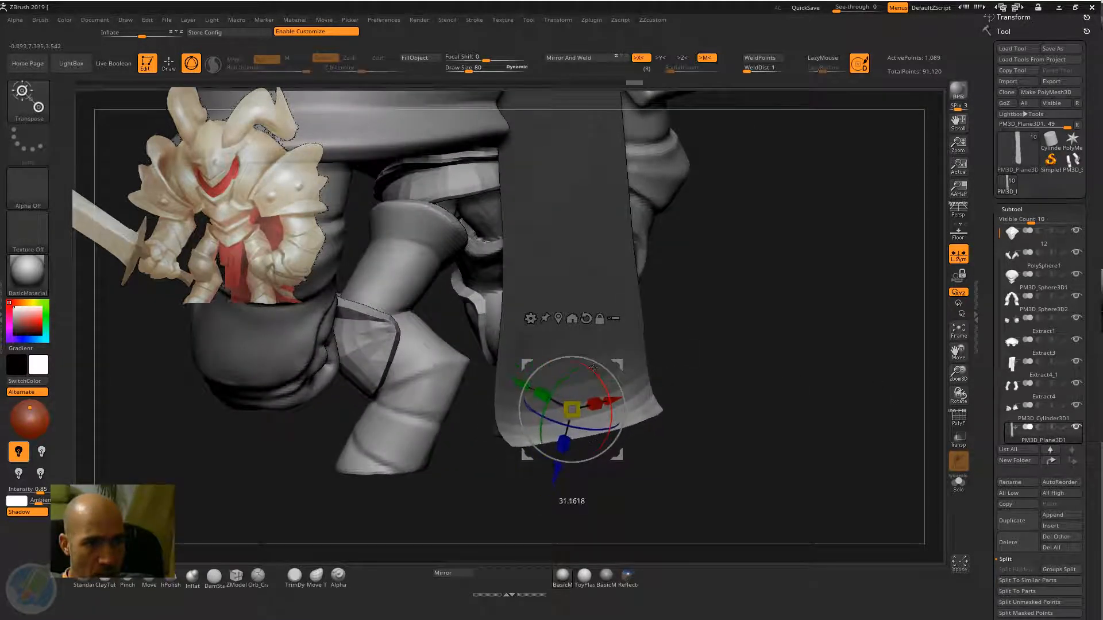
pyautogui.moveTo(590, 357); pyautogui.dragTo(589, 357)
pyautogui.keyDown('shift'); pyautogui.moveTo(726, 303); pyautogui.dragTo(781, 316); pyautogui.keyUp('shift')
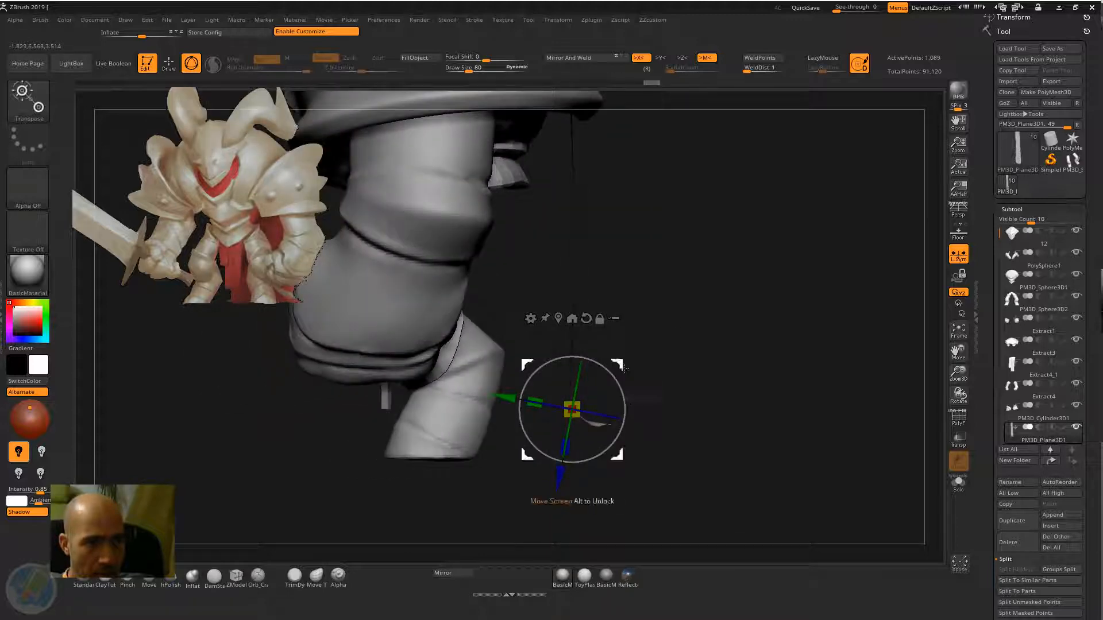
pyautogui.moveTo(625, 367); pyautogui.dragTo(639, 366)
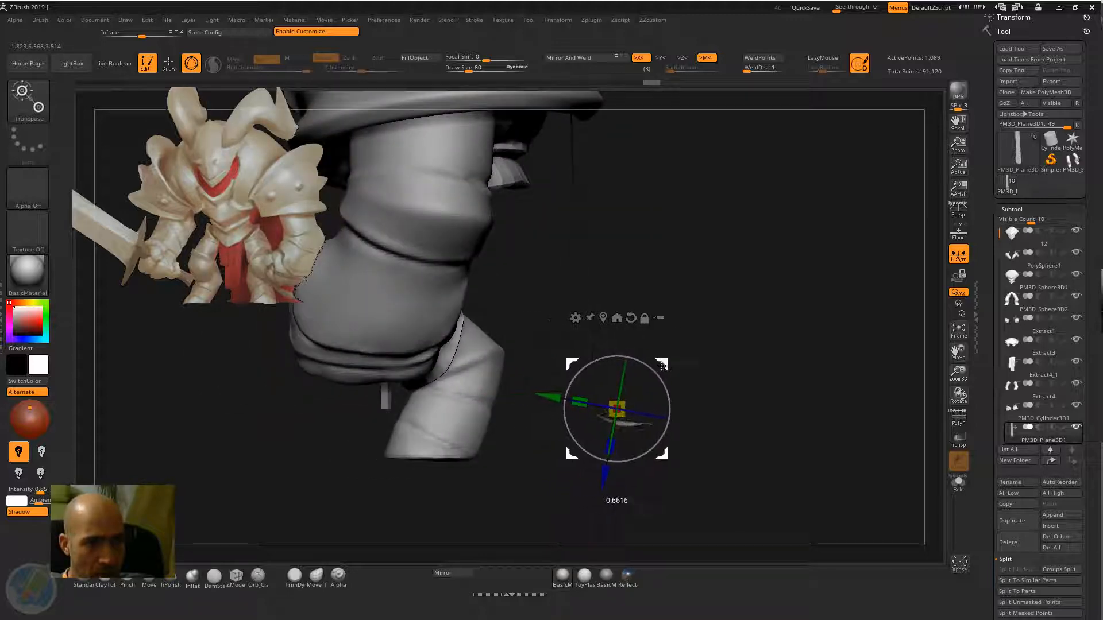
pyautogui.moveTo(661, 394); pyautogui.dragTo(662, 363)
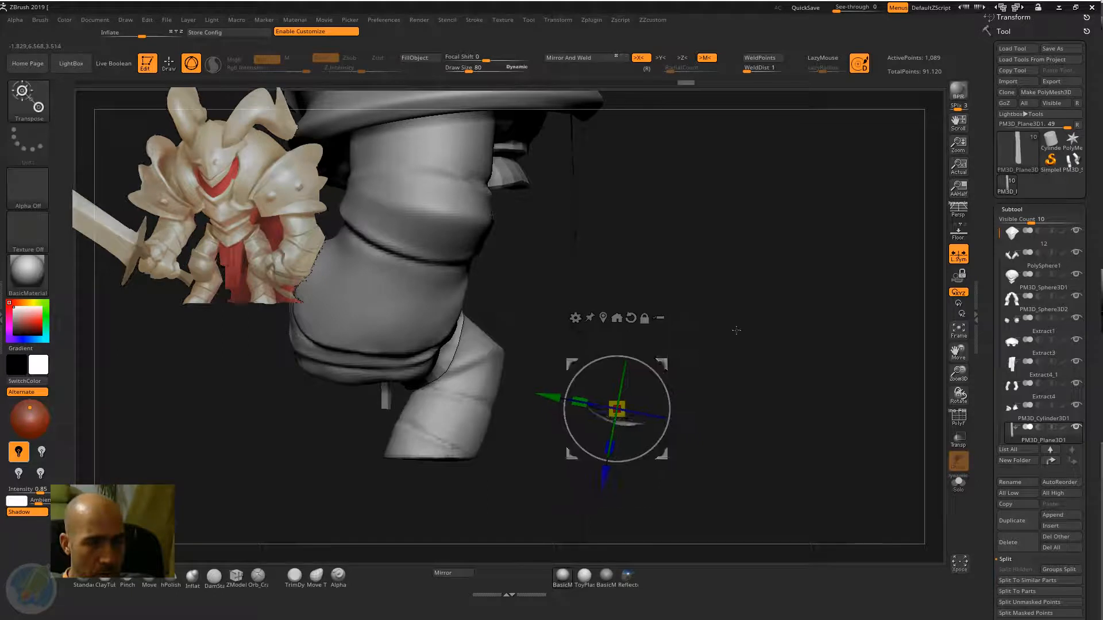
# Replace the mask with a taller one over the cape's lower section, then invert and blur it to free that section
pyautogui.keyDown('ctrl'); pyautogui.moveTo(745, 343); pyautogui.dragTo(754, 353); pyautogui.keyUp('ctrl')
pyautogui.keyDown('ctrl'); pyautogui.moveTo(766, 299); pyautogui.dragTo(555, 501); pyautogui.keyUp('ctrl')
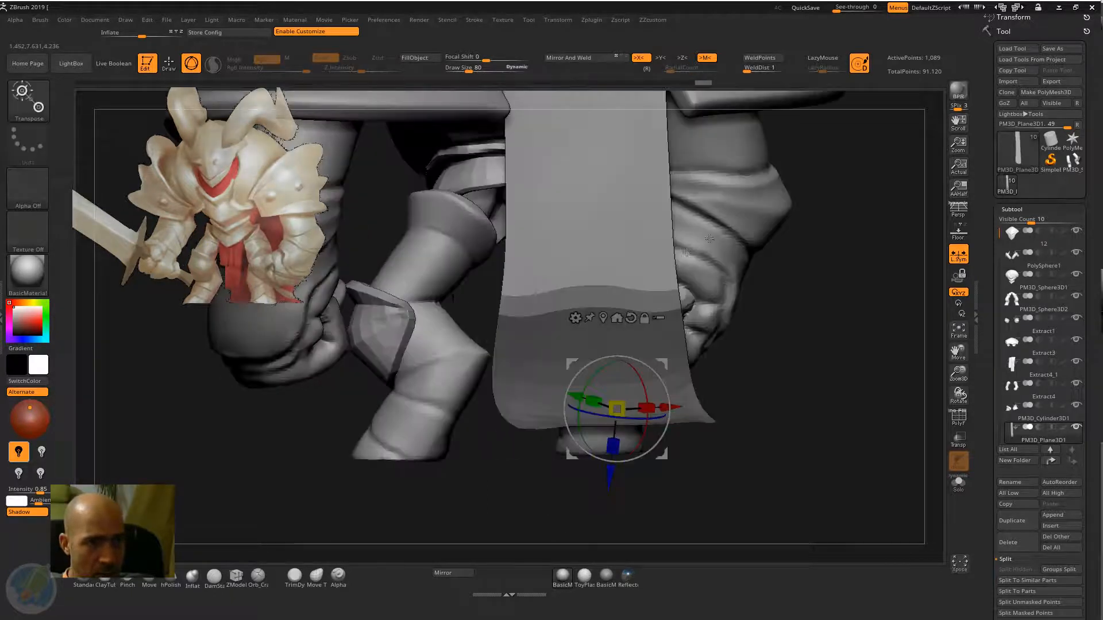
pyautogui.press('q')
pyautogui.keyDown('ctrl'); pyautogui.click(624, 284); pyautogui.keyUp('ctrl')
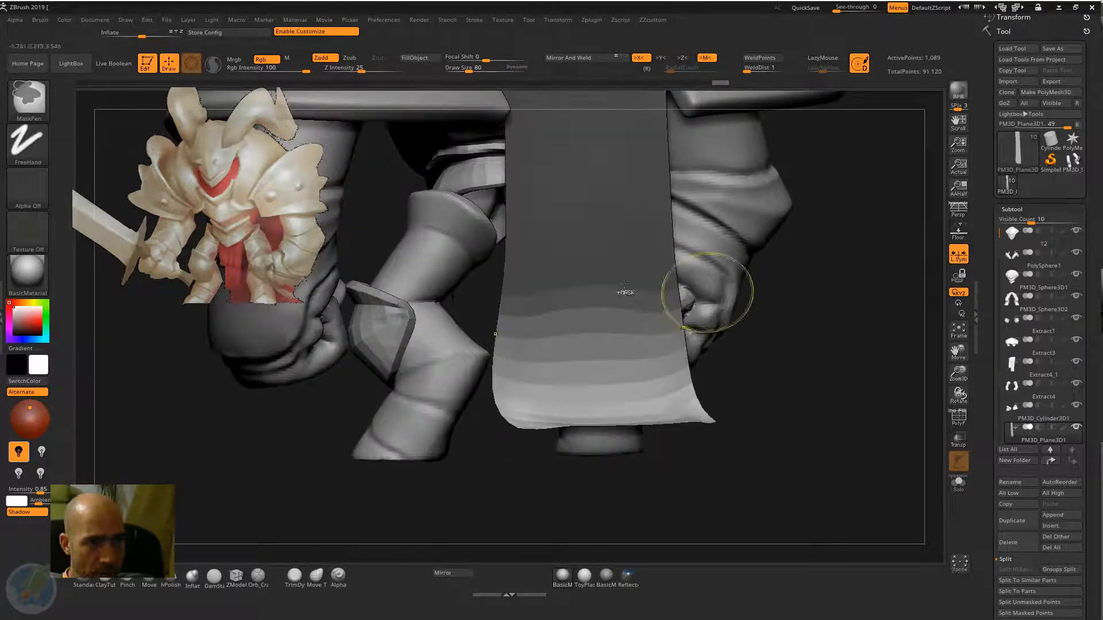
pyautogui.keyDown('ctrl'); pyautogui.click(624, 284); pyautogui.keyUp('ctrl')
# Reset the gizmo's orientation and move the curled hem straight down to floor level, then return to Draw mode
pyautogui.moveTo(896, 287); pyautogui.dragTo(718, 286)
pyautogui.press('w')
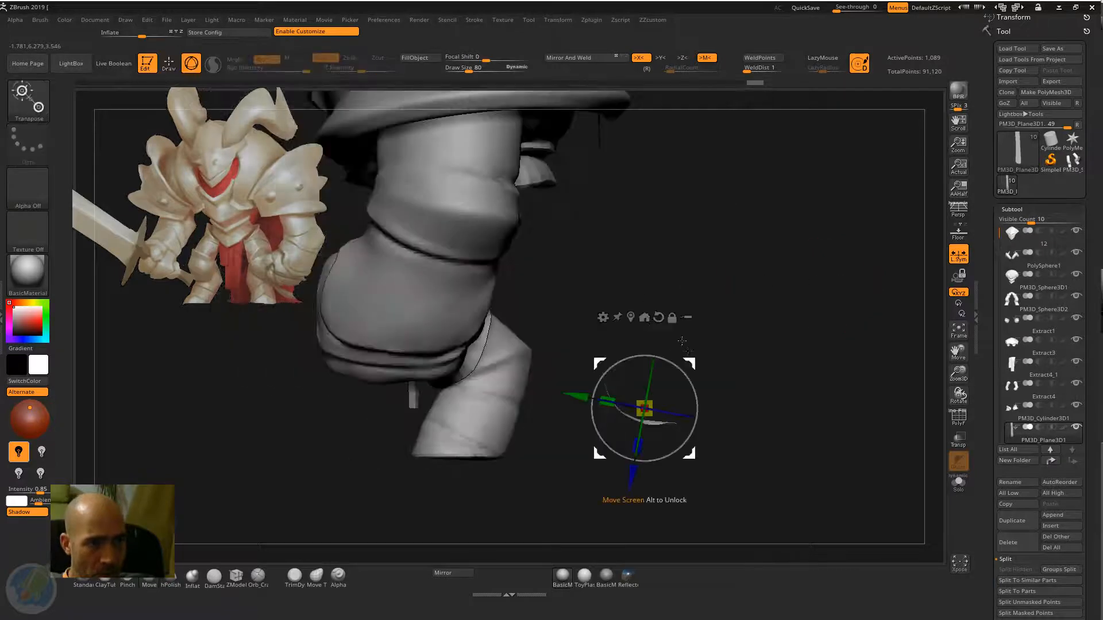
pyautogui.click(659, 317)
pyautogui.moveTo(645, 339); pyautogui.dragTo(644, 381)
pyautogui.press('q')
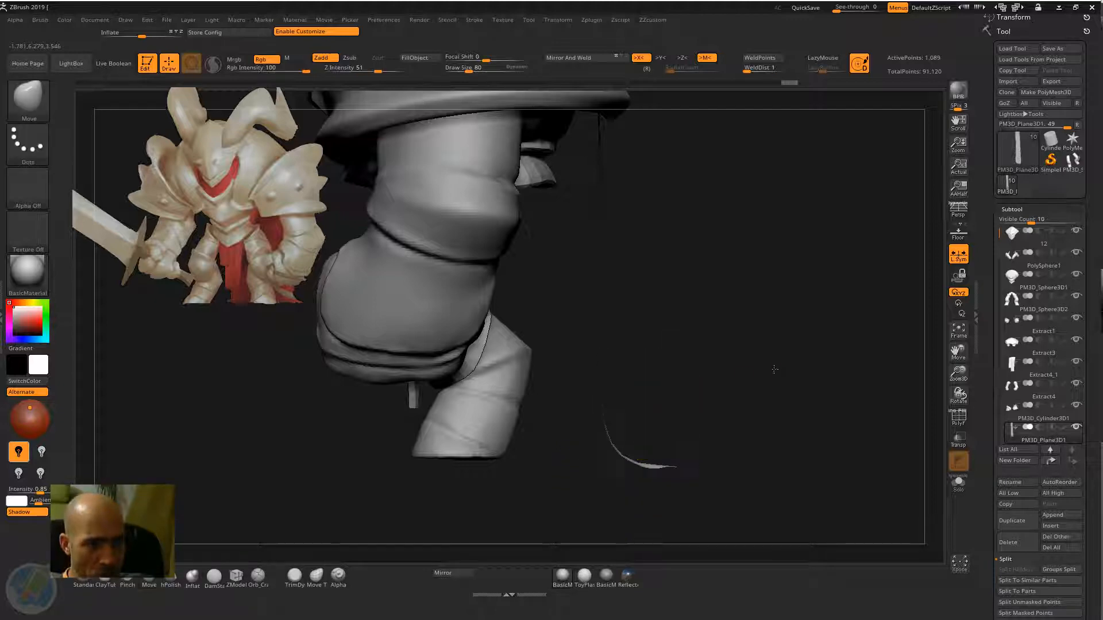
# Choose the ClipCurve brush and clip the cape's hem along a horizontal line at the height of the feet
pyautogui.moveTo(773, 369)
pyautogui.mouseDown()
pyautogui.moveTo(746, 362)
pyautogui.moveTo(522, 428)
pyautogui.mouseUp()
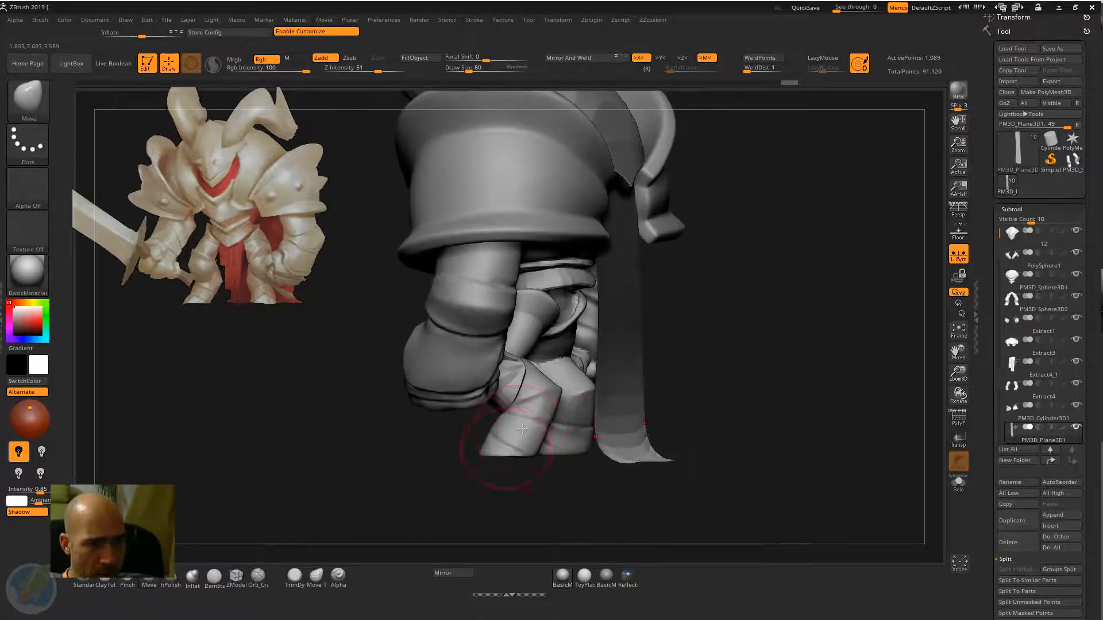
pyautogui.moveTo(507, 494); pyautogui.dragTo(647, 382)
pyautogui.moveTo(746, 322); pyautogui.dragTo(663, 200)
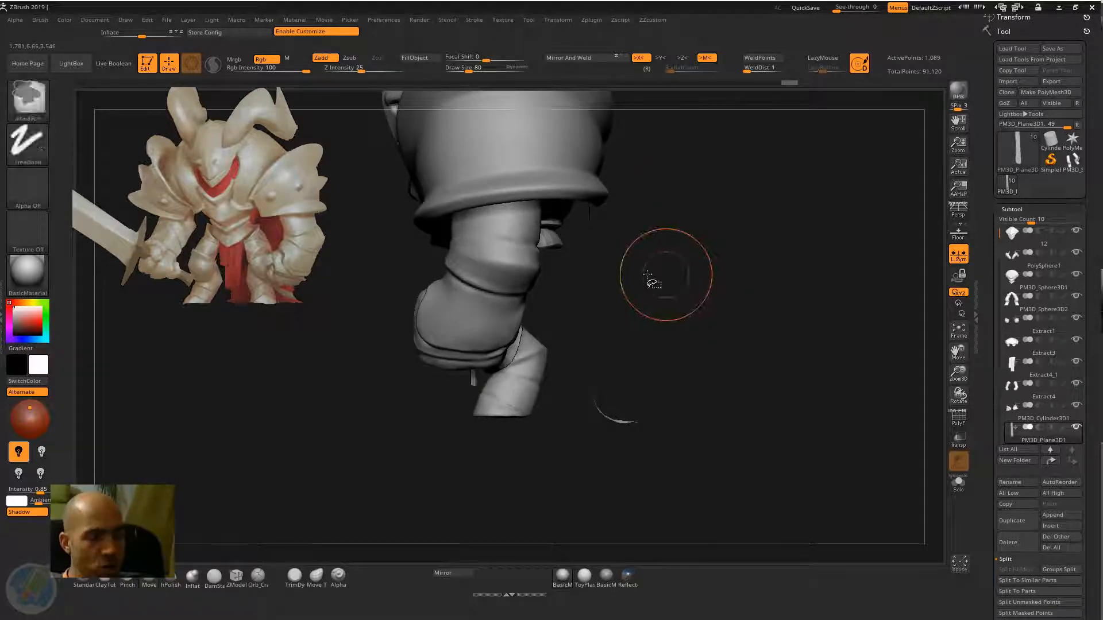
pyautogui.hotkey('ctrl', 'shift')
pyautogui.click(29, 99)
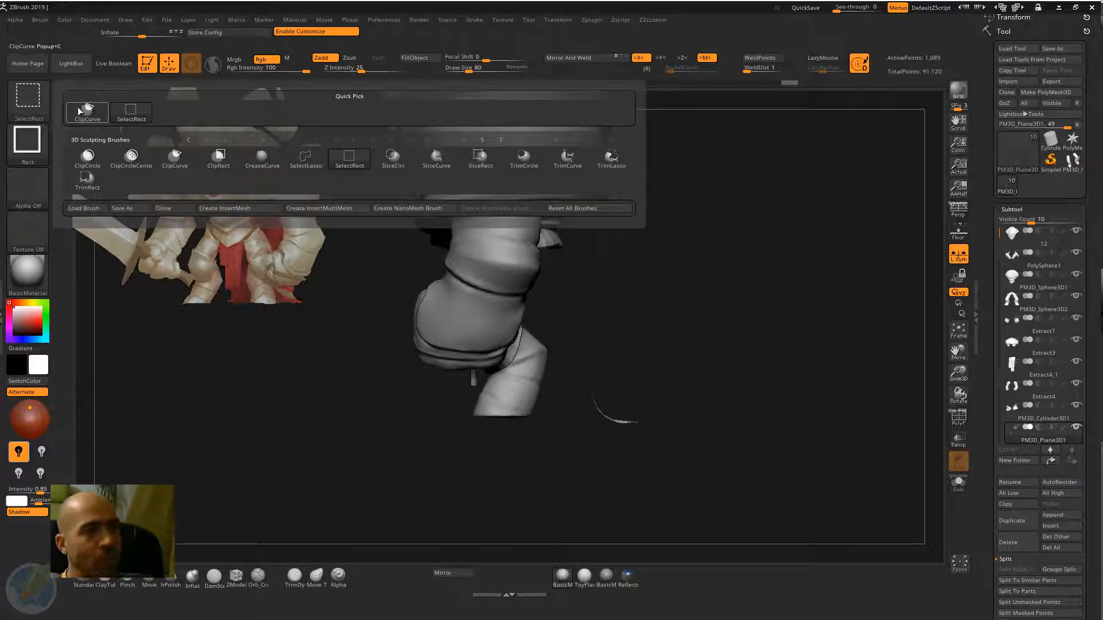
pyautogui.click(91, 109)
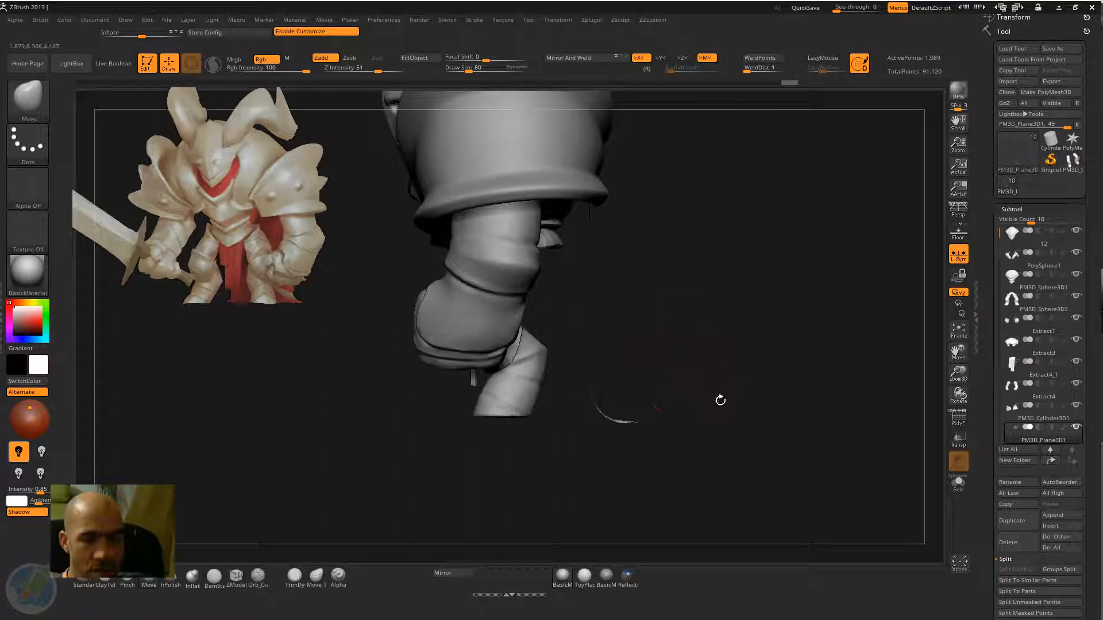
pyautogui.keyDown('ctrl'); pyautogui.keyDown('shift'); pyautogui.moveTo(726, 417); pyautogui.dragTo(449, 414); pyautogui.keyUp('shift'); pyautogui.keyUp('ctrl')
pyautogui.moveTo(678, 422)
pyautogui.mouseDown()
pyautogui.moveTo(728, 456)
pyautogui.moveTo(728, 413)
pyautogui.moveTo(684, 418)
pyautogui.mouseUp()
pyautogui.keyDown('ctrl'); pyautogui.keyDown('shift'); pyautogui.moveTo(393, 423); pyautogui.dragTo(814, 435); pyautogui.keyUp('shift'); pyautogui.keyUp('ctrl')
# Pull the hem's corners and rear edge outward with the Move brush to square off its rounded outline
pyautogui.moveTo(796, 317)
pyautogui.mouseDown()
pyautogui.moveTo(776, 326)
pyautogui.moveTo(801, 347)
pyautogui.moveTo(837, 295)
pyautogui.moveTo(808, 345)
pyautogui.moveTo(755, 304)
pyautogui.mouseUp()
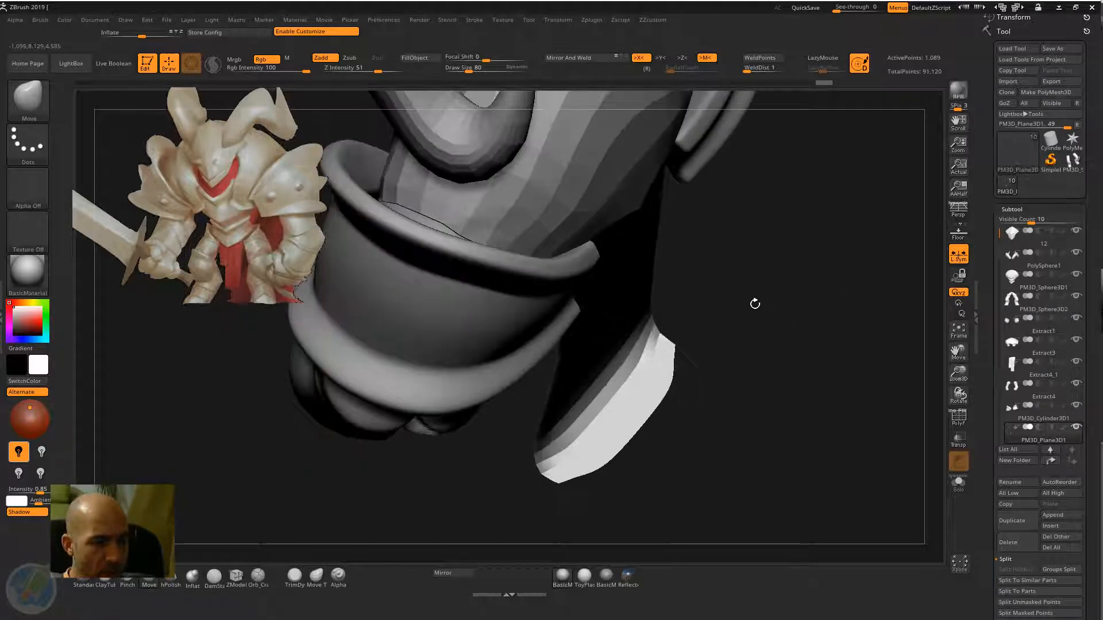
pyautogui.moveTo(679, 347)
pyautogui.mouseDown()
pyautogui.moveTo(698, 359)
pyautogui.moveTo(679, 386)
pyautogui.mouseUp()
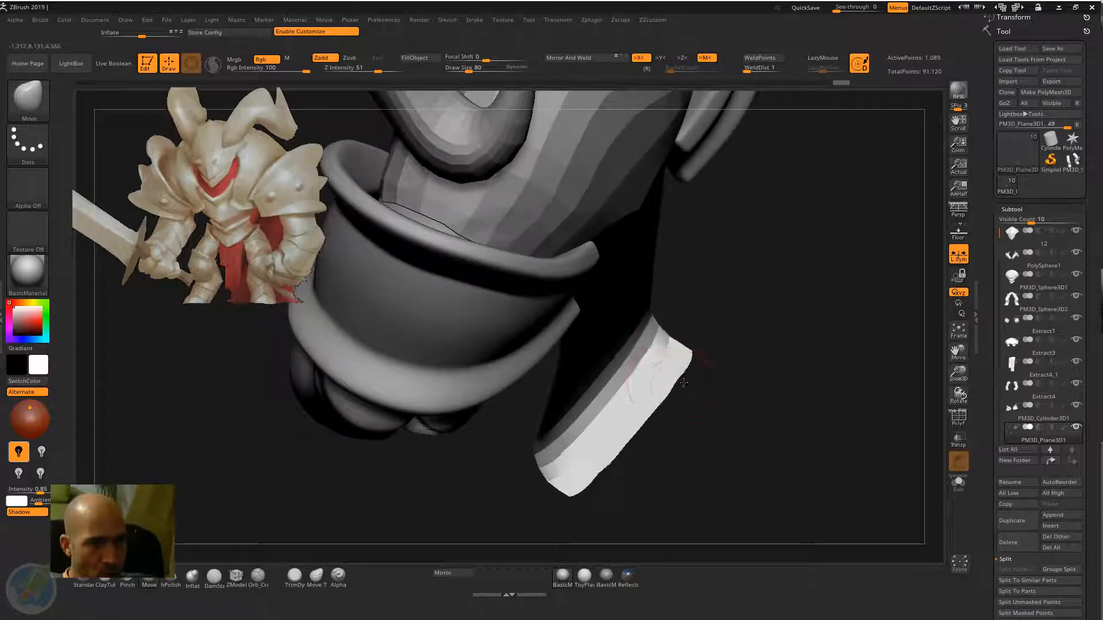
pyautogui.moveTo(629, 423); pyautogui.dragTo(637, 431)
pyautogui.moveTo(579, 478); pyautogui.dragTo(582, 503)
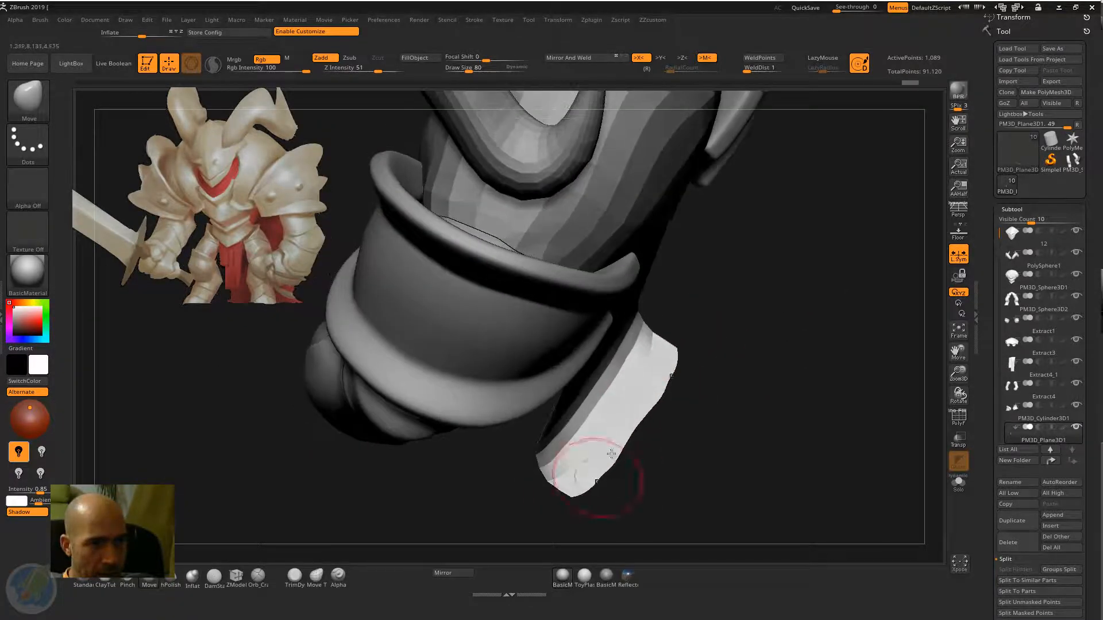
pyautogui.moveTo(653, 408); pyautogui.dragTo(659, 414)
# Enlarge the Move brush to a draw size of 96 and adjust the cape's side edges from the back view
pyautogui.moveTo(751, 255); pyautogui.dragTo(673, 202)
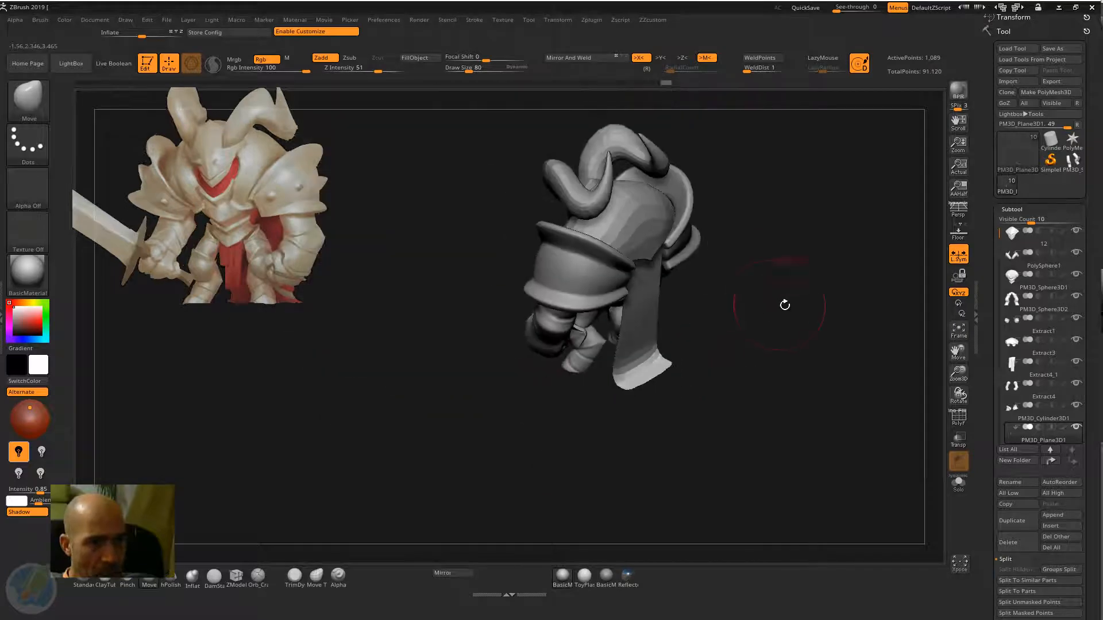
pyautogui.moveTo(785, 305); pyautogui.dragTo(773, 267)
pyautogui.keyDown('alt'); pyautogui.moveTo(837, 227); pyautogui.dragTo(826, 299); pyautogui.keyUp('alt')
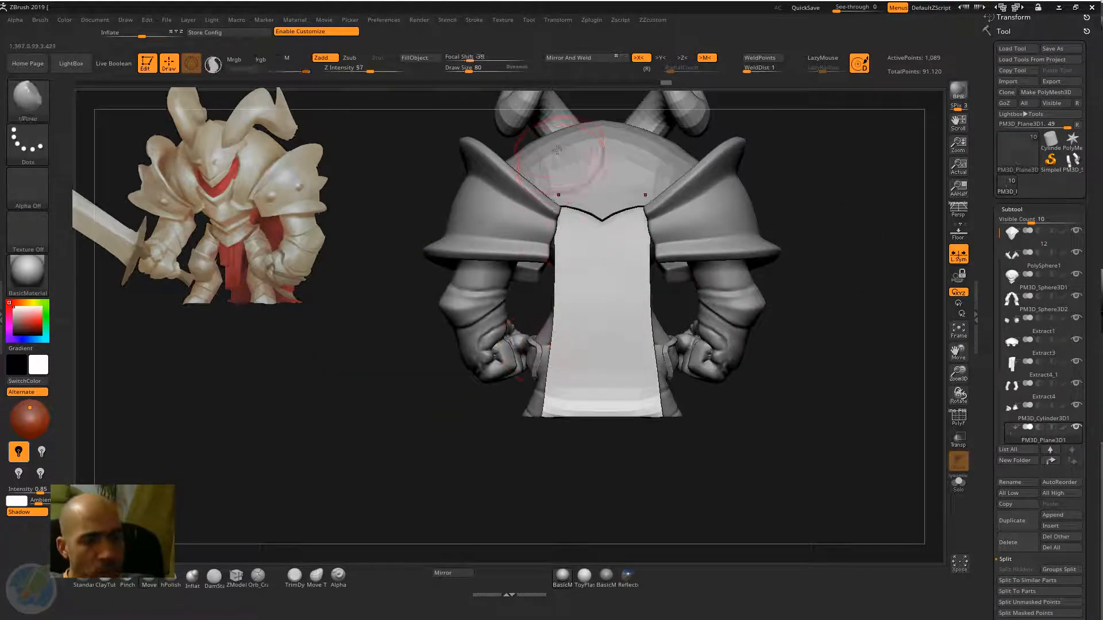
pyautogui.press(']')
pyautogui.moveTo(548, 223); pyautogui.dragTo(552, 223)
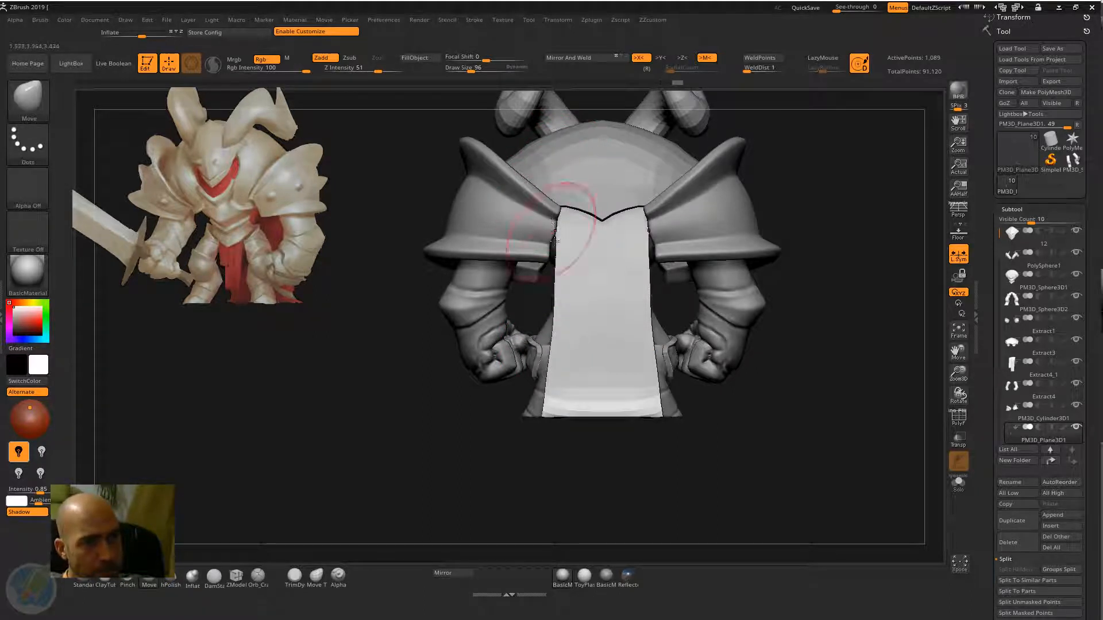
pyautogui.moveTo(556, 279); pyautogui.dragTo(552, 279)
pyautogui.moveTo(555, 390); pyautogui.dragTo(551, 364)
# Switch to the Standard brush at draw size 40 for working on the back of the cape
pyautogui.moveTo(453, 410)
pyautogui.keyDown('alt'); pyautogui.mouseDown()
pyautogui.moveTo(446, 429)
pyautogui.moveTo(473, 351)
pyautogui.mouseUp(); pyautogui.keyUp('alt')
pyautogui.press('b')
pyautogui.press('s')
pyautogui.press('t')
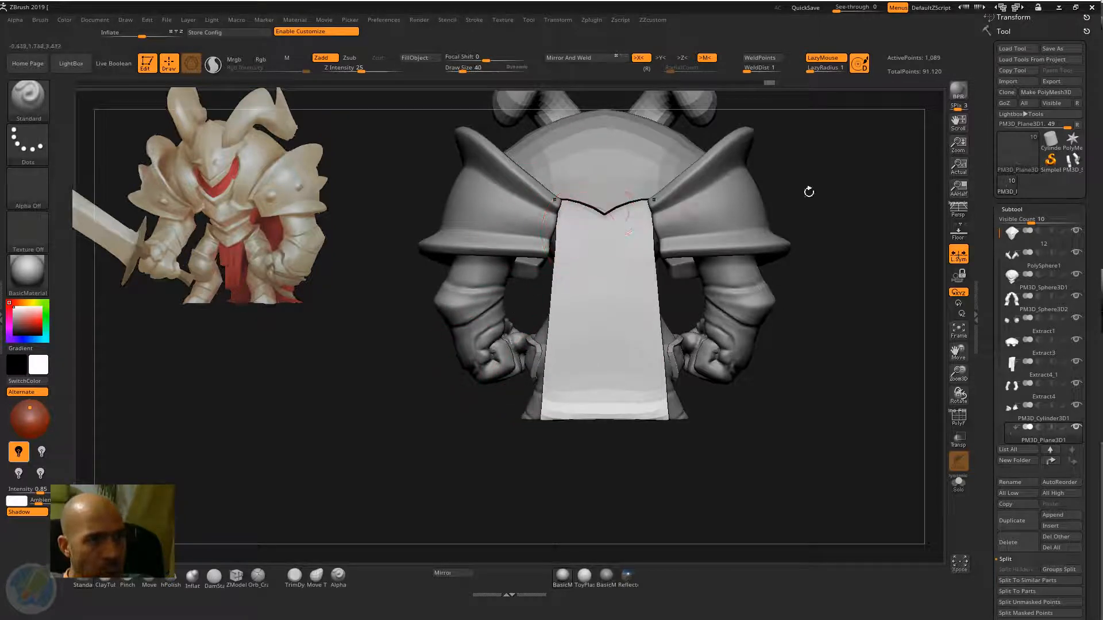
pyautogui.moveTo(809, 192)
pyautogui.mouseDown()
pyautogui.moveTo(841, 155)
pyautogui.moveTo(847, 109)
pyautogui.moveTo(842, 180)
pyautogui.moveTo(819, 198)
pyautogui.mouseUp()
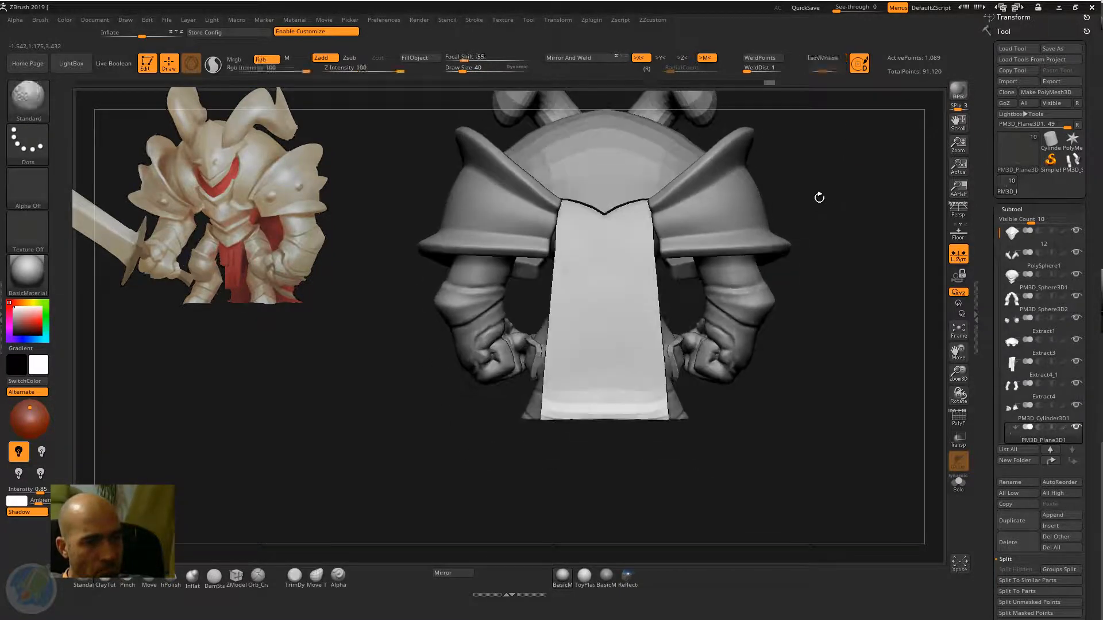
# Remesh the cape with ZRemesher at a target polygons count of 0.1 and display its wireframe
pyautogui.moveTo(865, 254); pyautogui.dragTo(848, 257)
pyautogui.press('2')
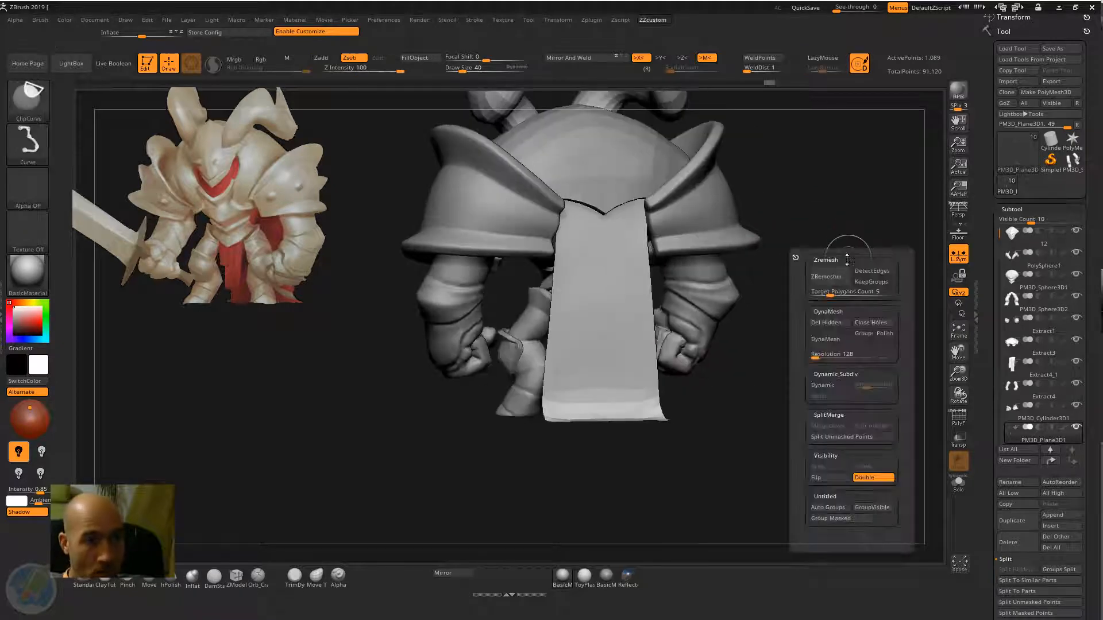
pyautogui.moveTo(828, 295); pyautogui.dragTo(805, 298)
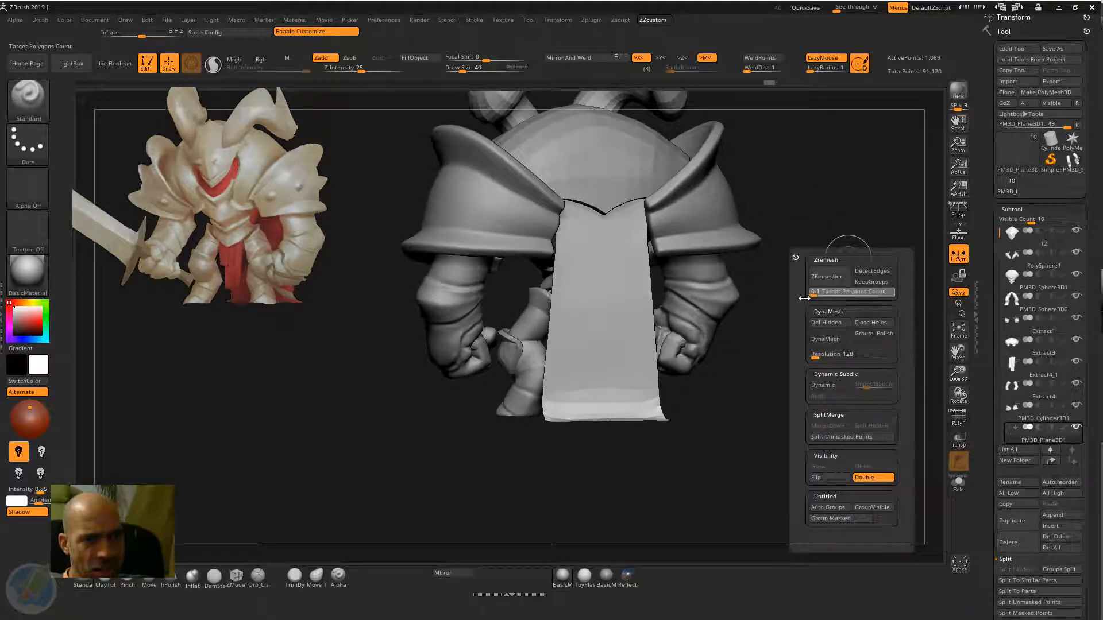
pyautogui.click(824, 292)
pyautogui.click(827, 277)
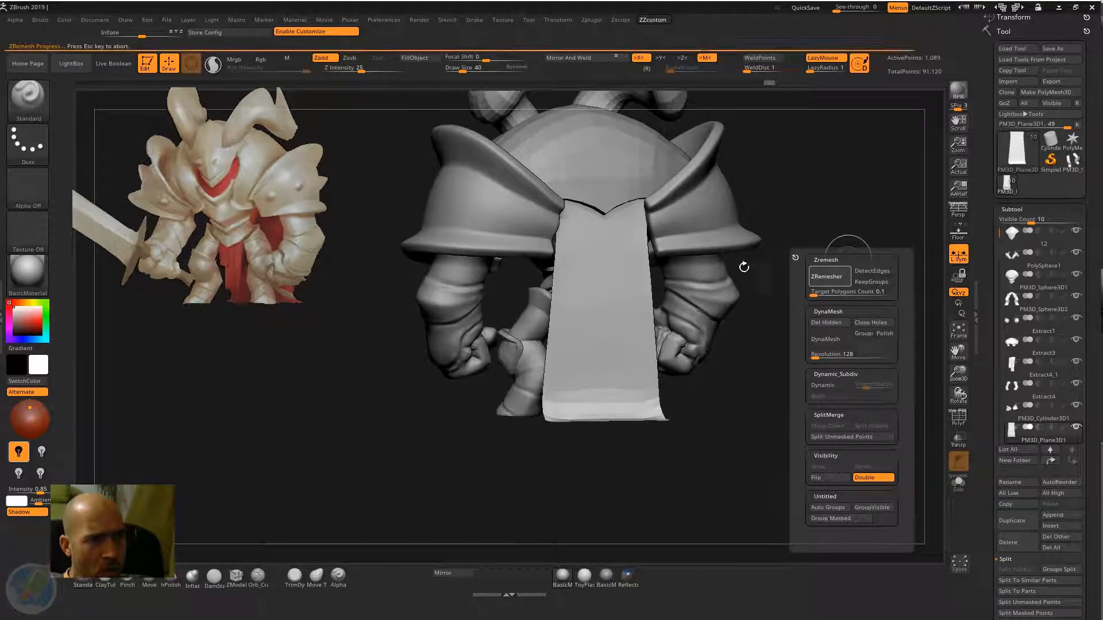
pyautogui.moveTo(783, 244); pyautogui.dragTo(862, 275)
pyautogui.click(962, 418)
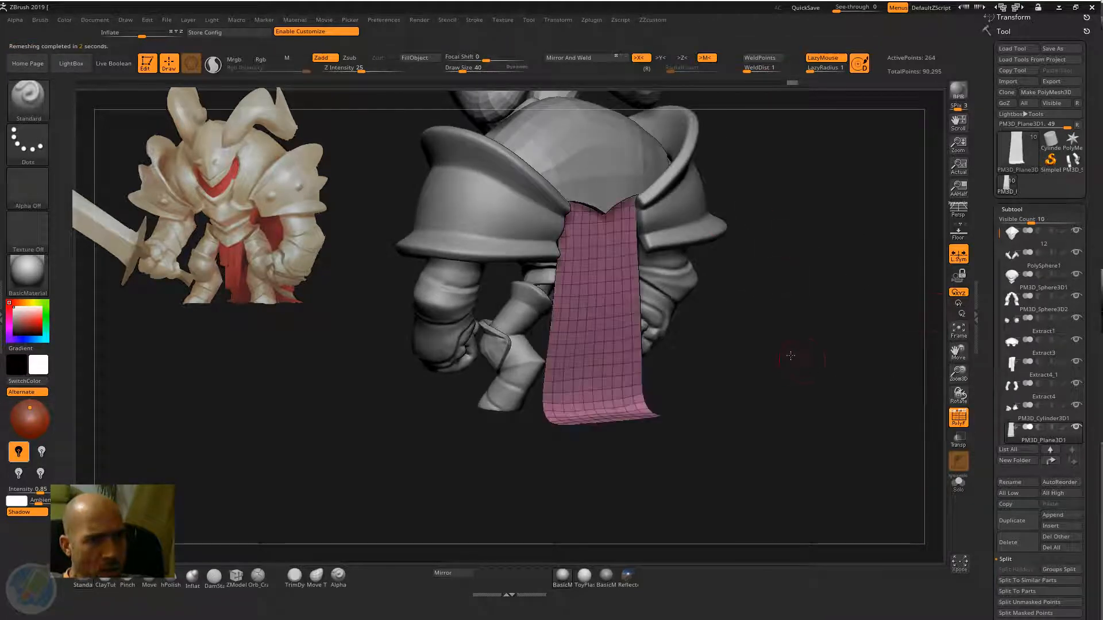
# Raise the target polygons count to 0.45607 and run ZRemesher on the cape again
pyautogui.moveTo(838, 384); pyautogui.dragTo(821, 346)
pyautogui.hotkey('ctrl', 'q')
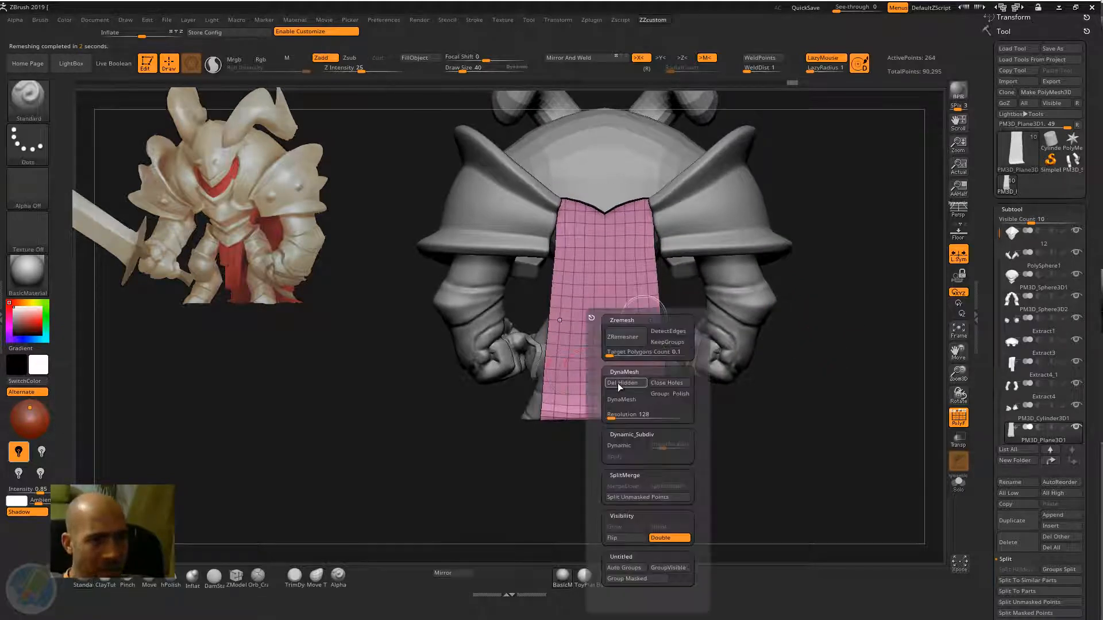
pyautogui.click(610, 352)
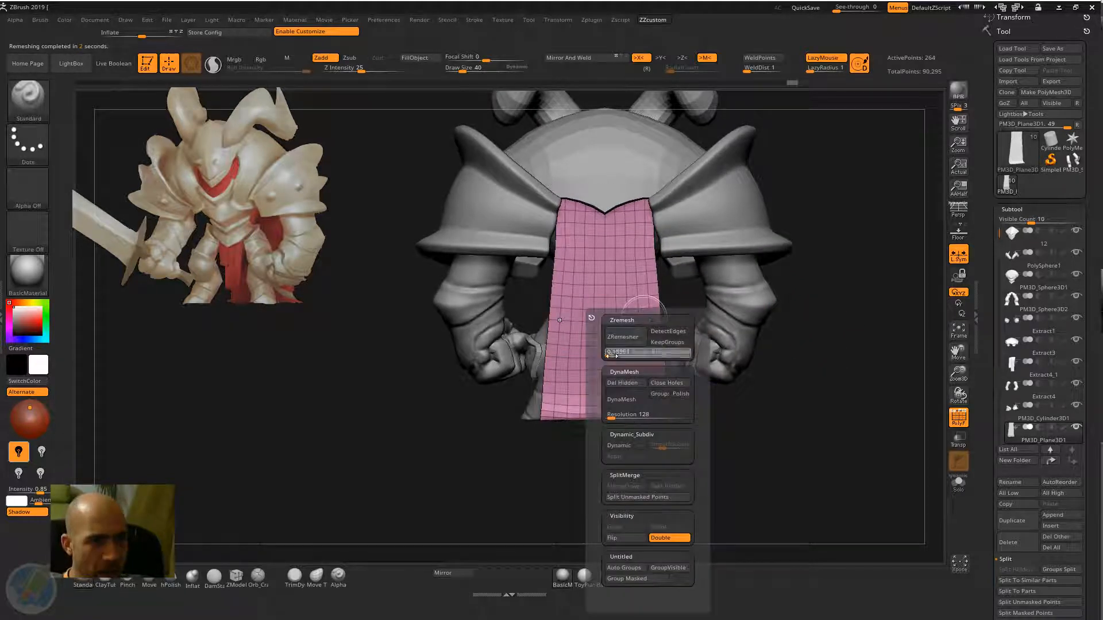
pyautogui.moveTo(613, 357); pyautogui.dragTo(615, 357)
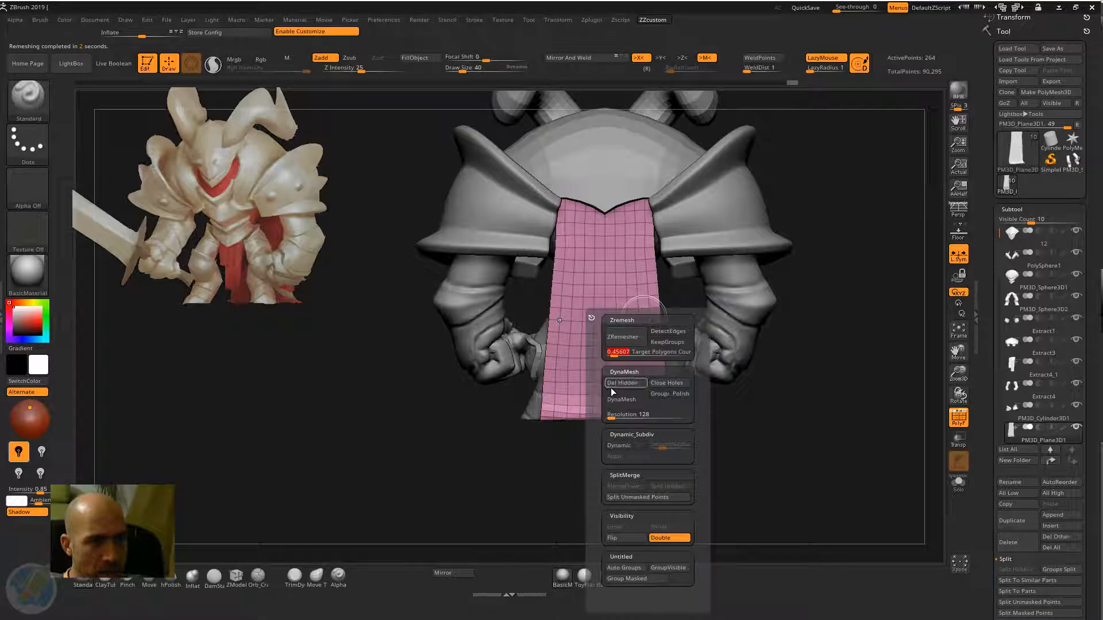
pyautogui.click(629, 334)
pyautogui.moveTo(847, 297); pyautogui.dragTo(810, 299)
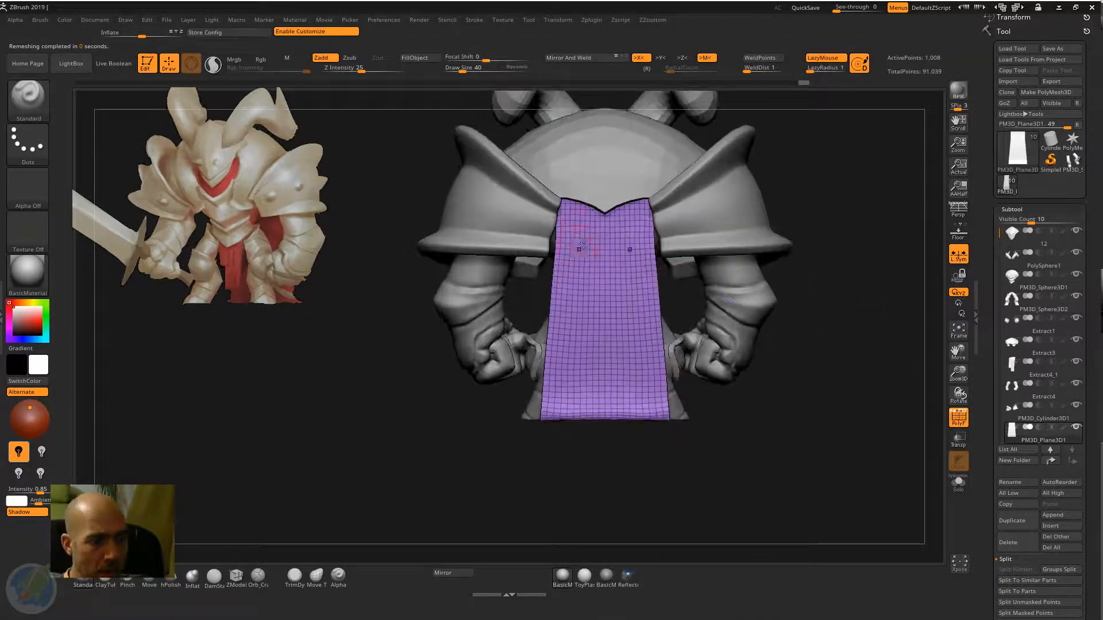
# With symmetry and the wireframe turned off, sculpt long vertical folds down one side of the cape's back
pyautogui.press('x')
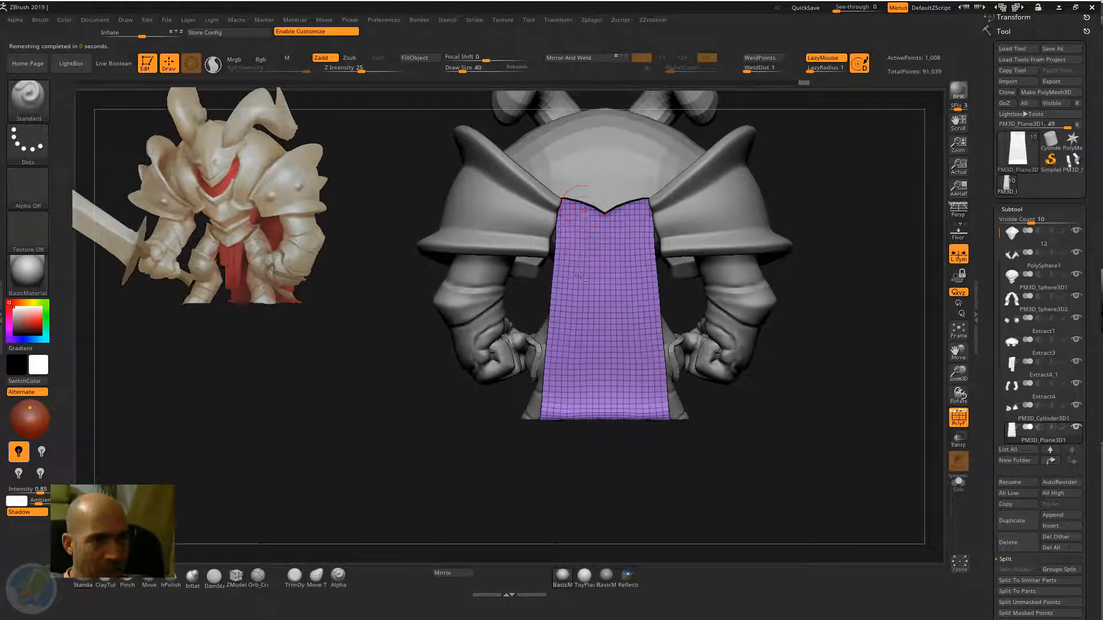
pyautogui.click(948, 416)
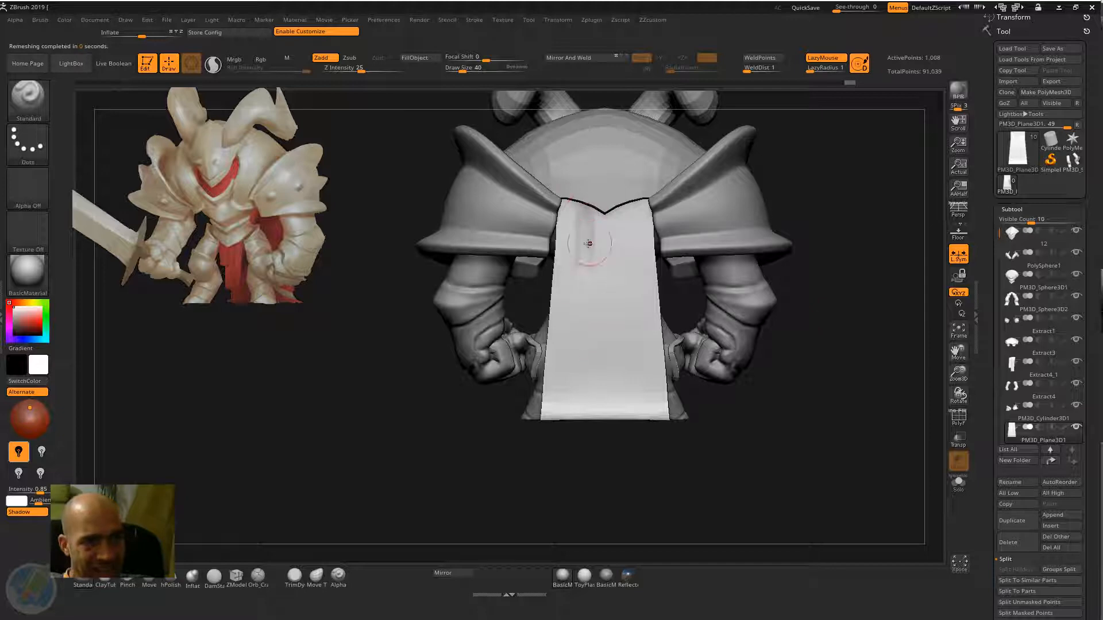
pyautogui.moveTo(583, 414); pyautogui.dragTo(567, 402)
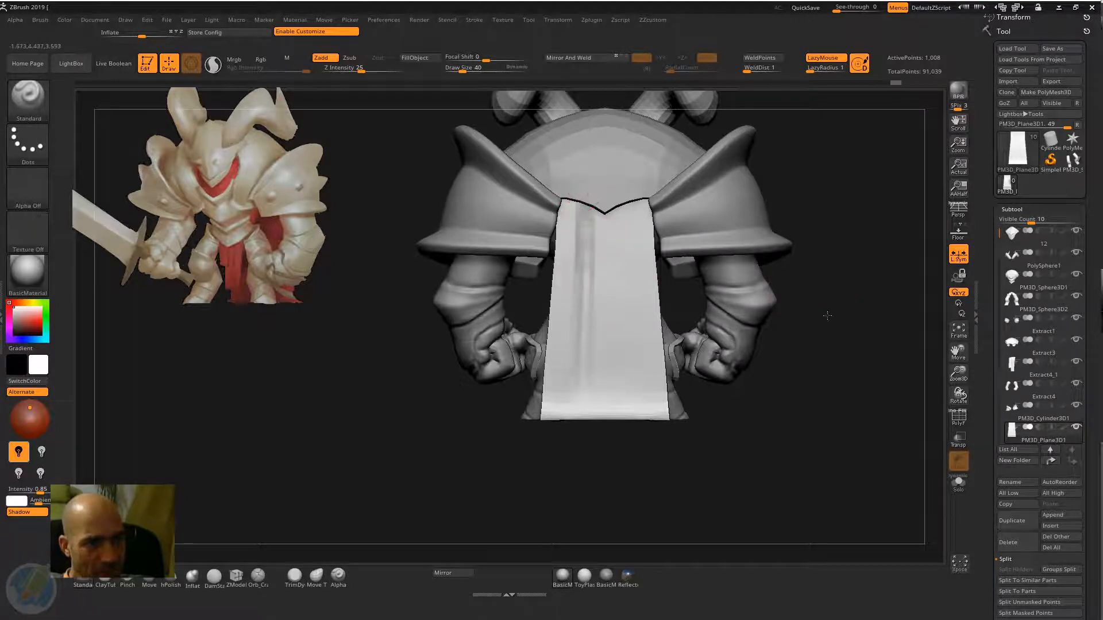
pyautogui.keyDown('alt'); pyautogui.moveTo(827, 315); pyautogui.dragTo(822, 293); pyautogui.keyUp('alt')
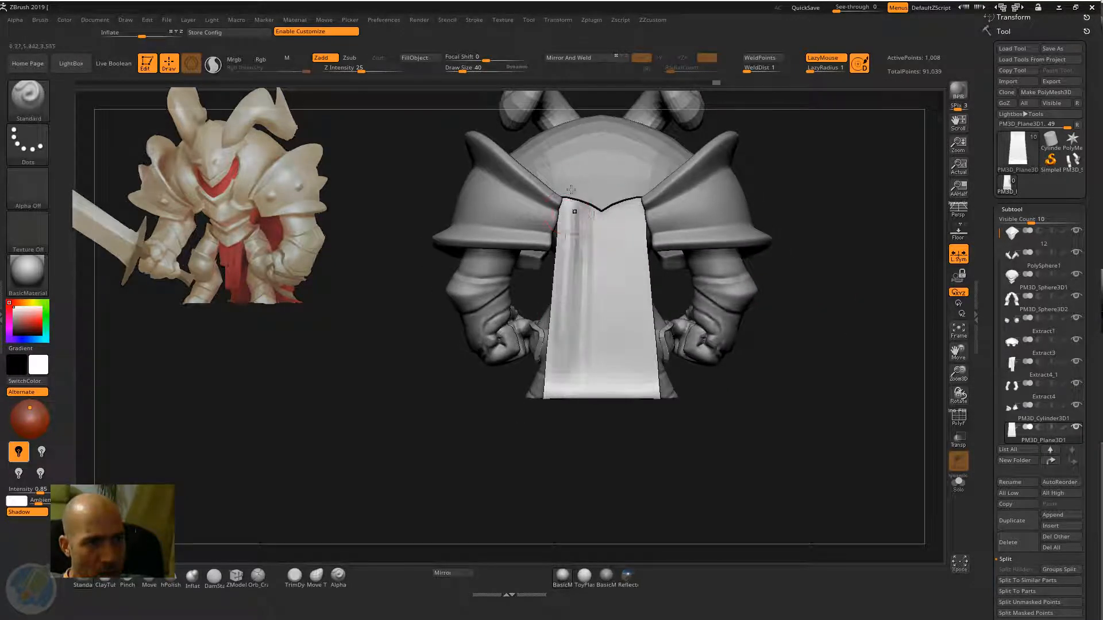
# Continue the side folds down over the corner of the cape's curled hem
pyautogui.moveTo(575, 458); pyautogui.dragTo(575, 477)
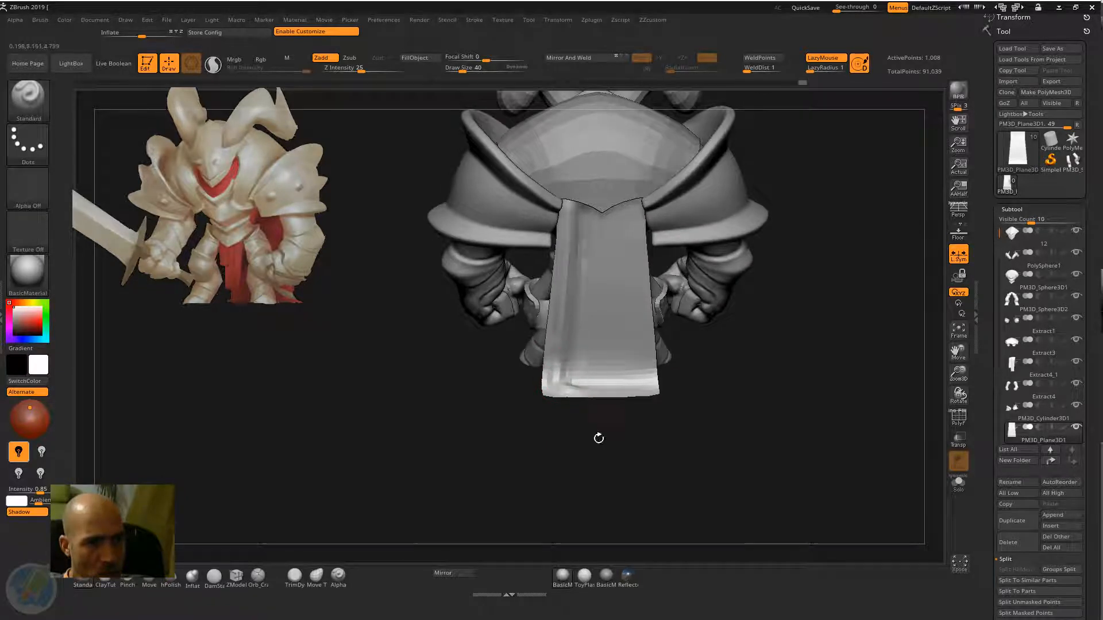
pyautogui.moveTo(598, 438); pyautogui.dragTo(592, 394)
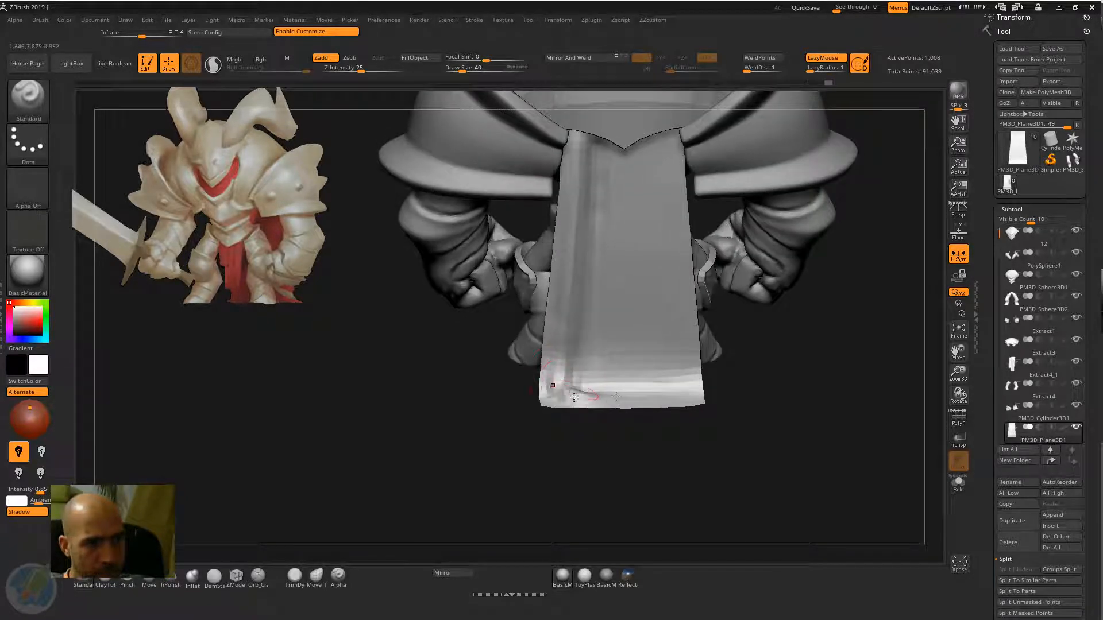
pyautogui.moveTo(600, 459); pyautogui.dragTo(598, 477)
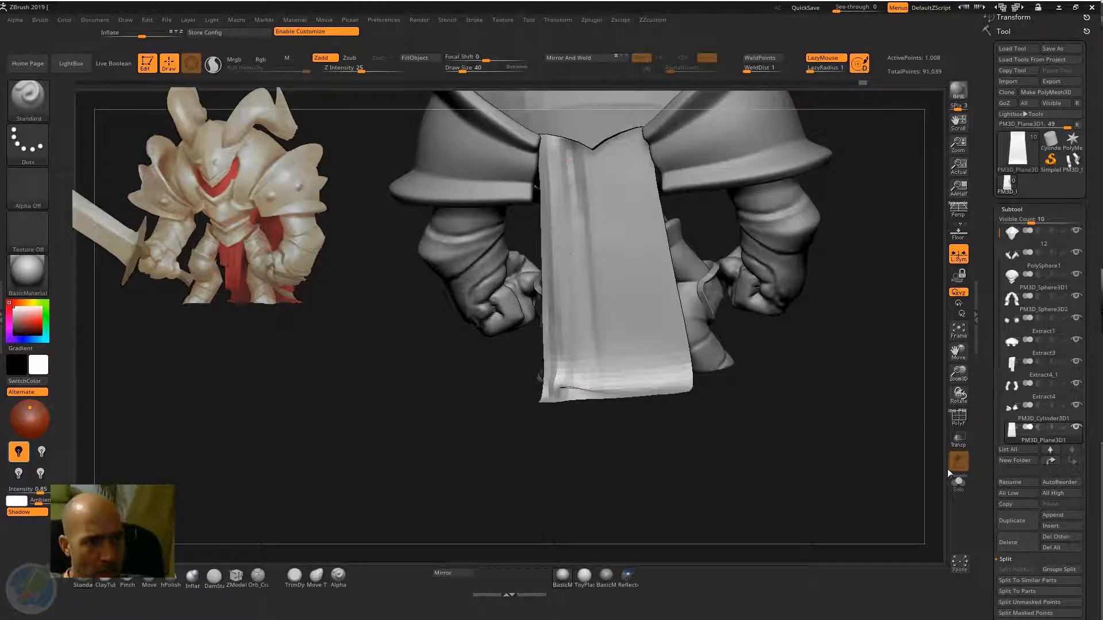
# Isolate the cape and sculpt further folds down its middle, carrying them into the curled hem
pyautogui.click(951, 485)
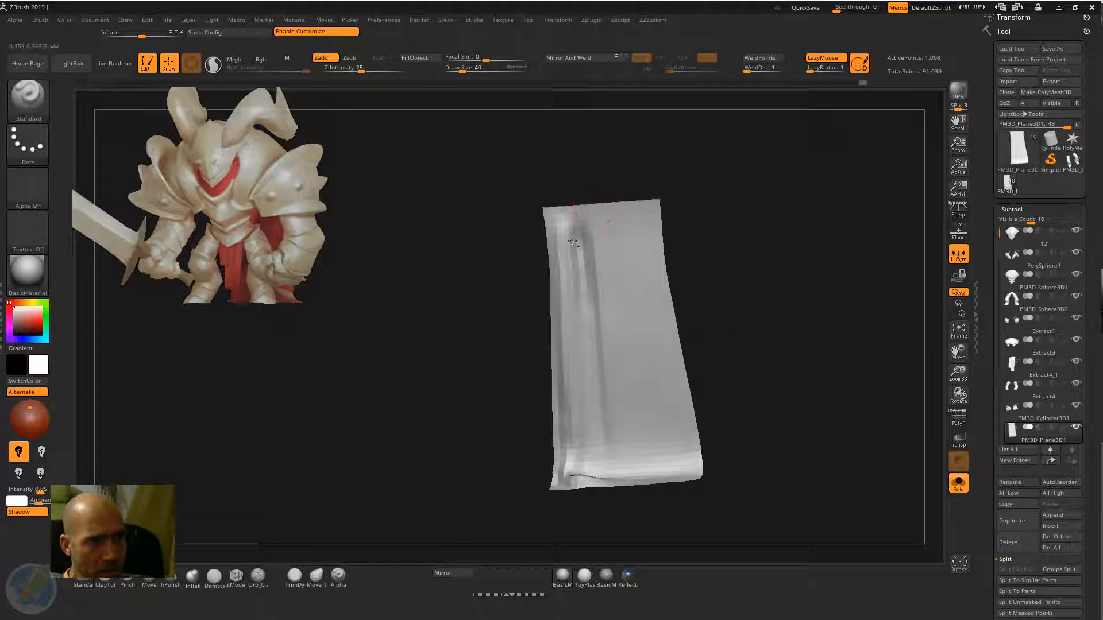
pyautogui.moveTo(716, 220)
pyautogui.keyDown('alt'); pyautogui.mouseDown()
pyautogui.moveTo(739, 394)
pyautogui.moveTo(716, 251)
pyautogui.mouseUp(); pyautogui.keyUp('alt')
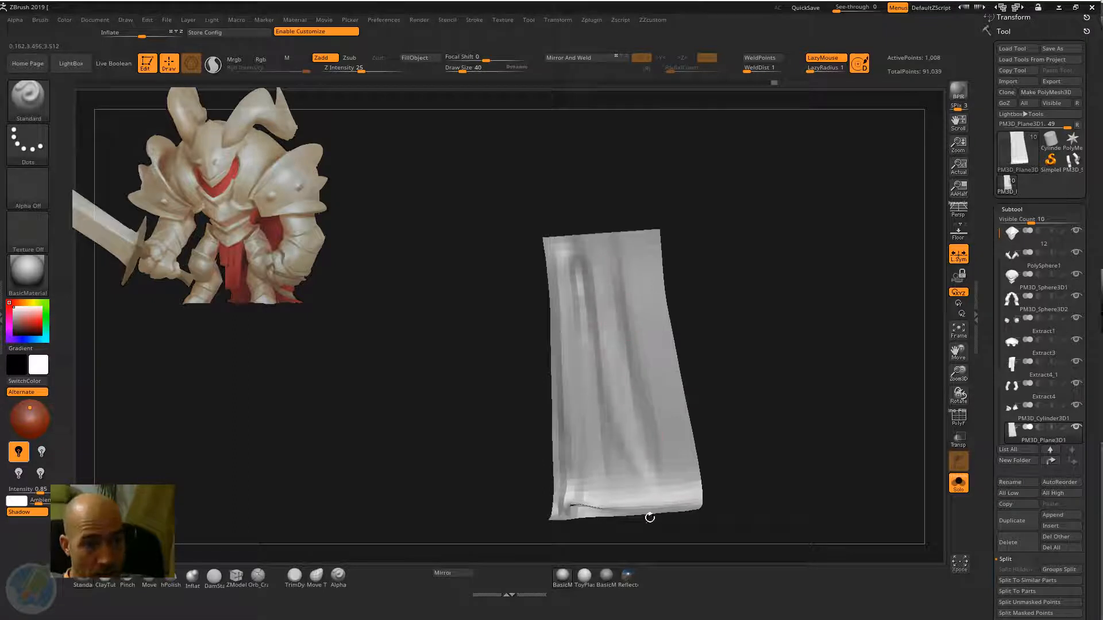
pyautogui.keyDown('alt'); pyautogui.moveTo(721, 474); pyautogui.dragTo(626, 410); pyautogui.keyUp('alt')
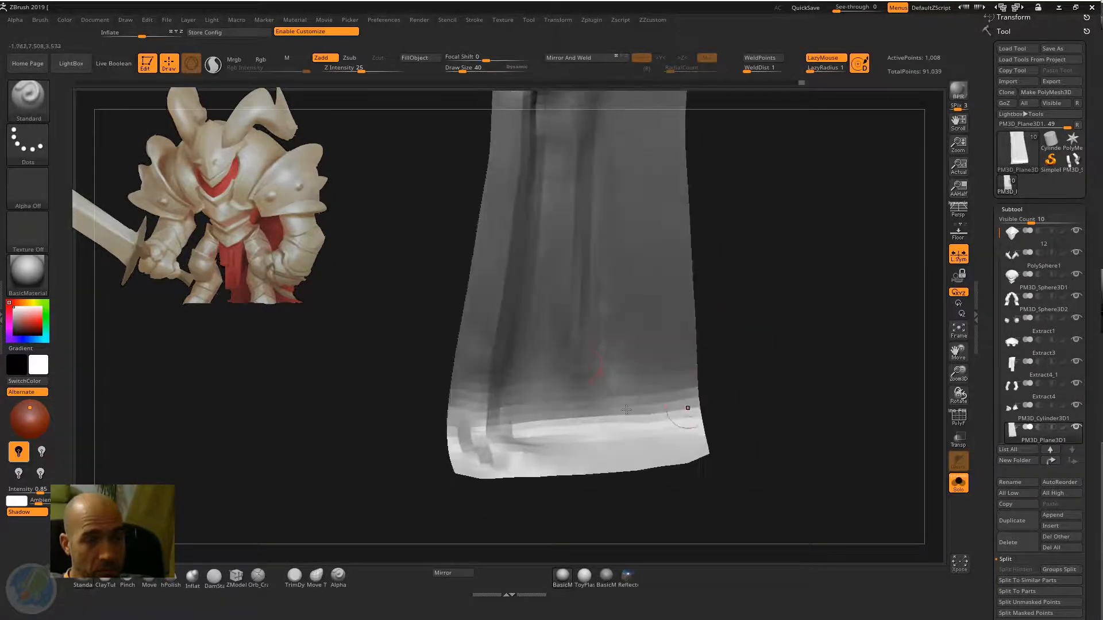
pyautogui.keyDown('alt'); pyautogui.moveTo(783, 367); pyautogui.dragTo(725, 366); pyautogui.keyUp('alt')
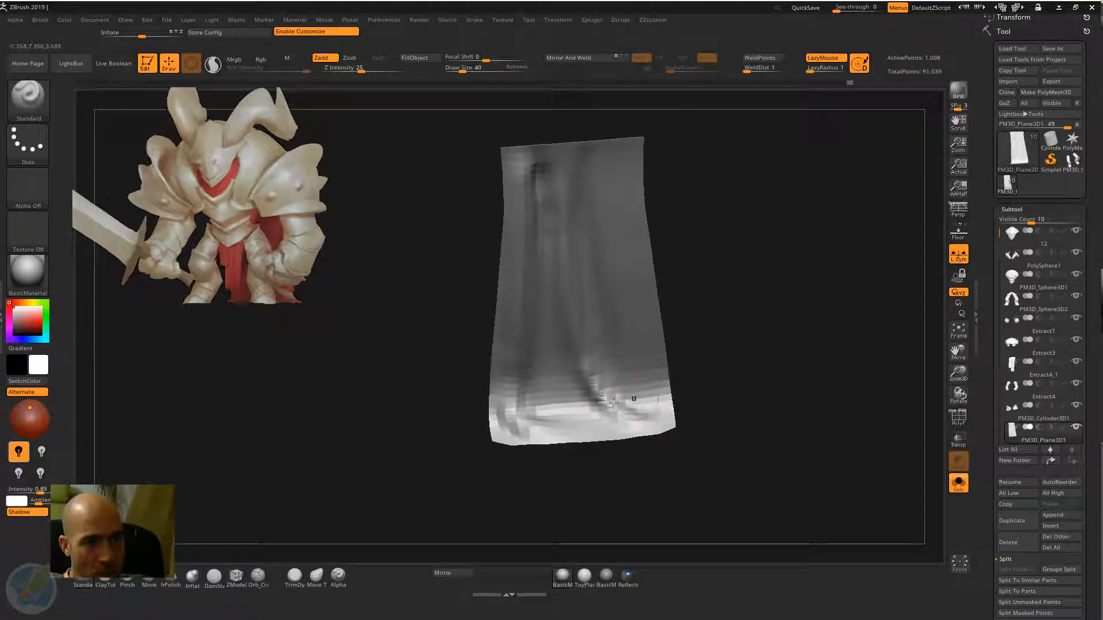
# Deepen the creases across the curled hem and add vertical folds toward the cape's opposite side edge
pyautogui.moveTo(752, 368)
pyautogui.keyDown('alt'); pyautogui.mouseDown()
pyautogui.moveTo(729, 320)
pyautogui.moveTo(721, 356)
pyautogui.mouseUp(); pyautogui.keyUp('alt')
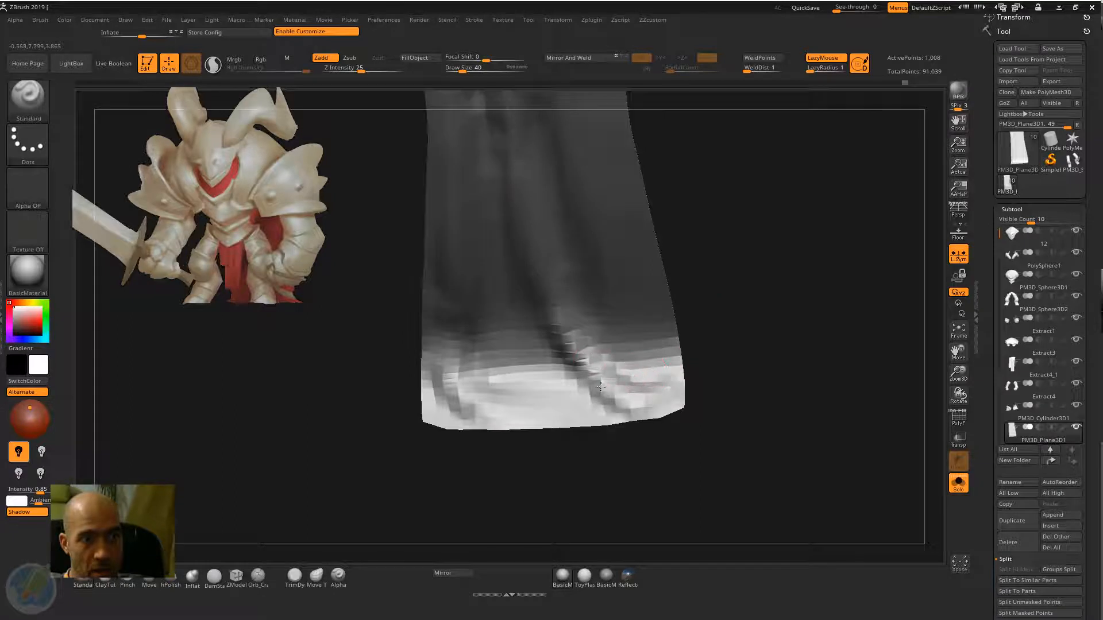
pyautogui.moveTo(721, 301); pyautogui.dragTo(684, 282)
pyautogui.moveTo(685, 282); pyautogui.dragTo(623, 290)
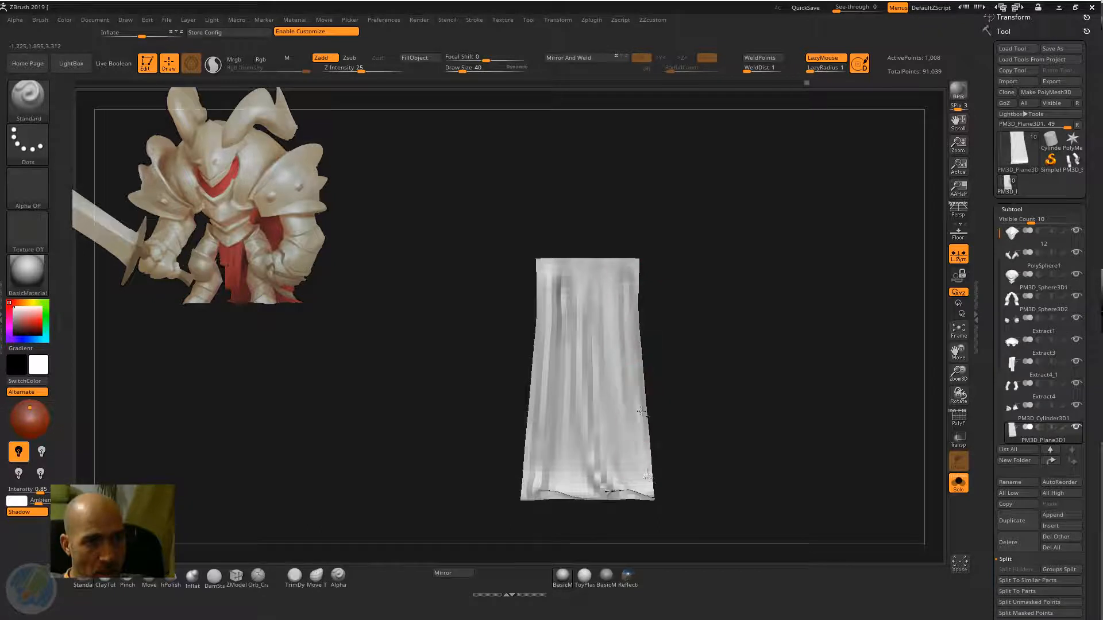
# Push and pull the hem's corner and nearby creases with the Move brush to make the edge wavy
pyautogui.moveTo(696, 360)
pyautogui.keyDown('alt'); pyautogui.mouseDown()
pyautogui.moveTo(730, 304)
pyautogui.moveTo(733, 335)
pyautogui.moveTo(758, 362)
pyautogui.moveTo(472, 488)
pyautogui.moveTo(495, 484)
pyautogui.moveTo(506, 448)
pyautogui.moveTo(490, 448)
pyautogui.moveTo(510, 440)
pyautogui.mouseUp(); pyautogui.keyUp('alt')
pyautogui.press('b')
pyautogui.press('m')
pyautogui.press('v')
pyautogui.moveTo(591, 461); pyautogui.dragTo(576, 437)
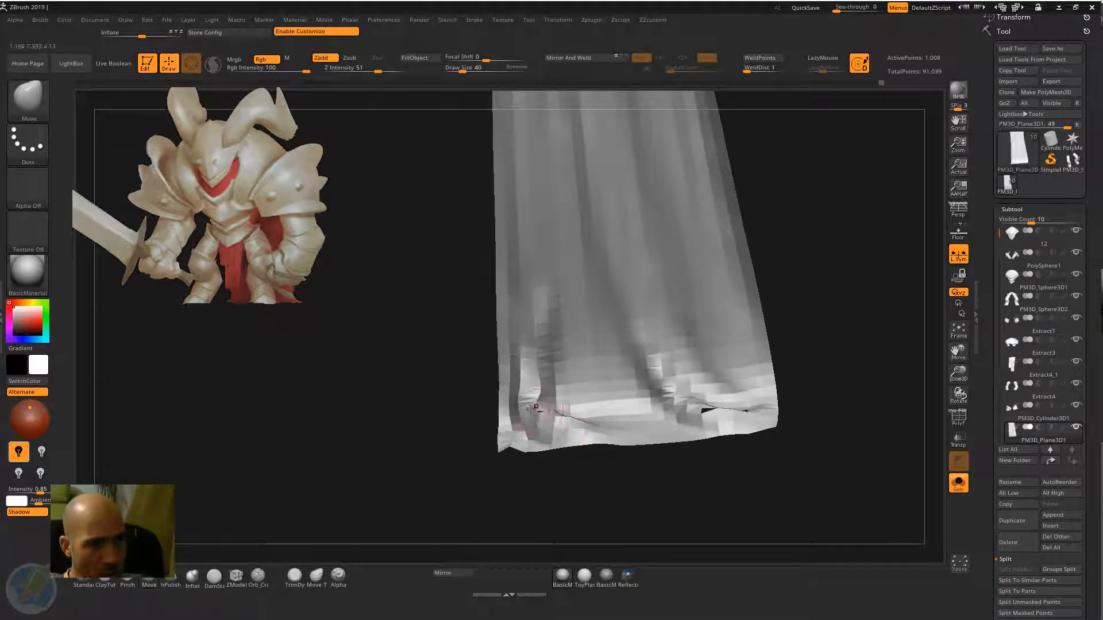
pyautogui.moveTo(610, 480); pyautogui.dragTo(579, 437)
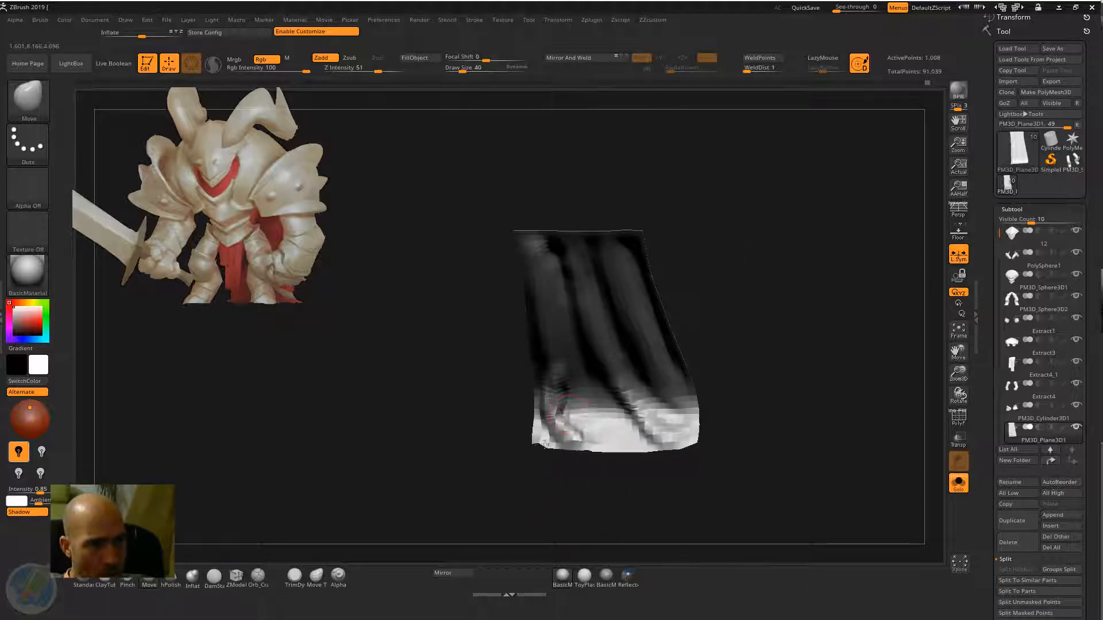
pyautogui.moveTo(545, 444); pyautogui.dragTo(532, 475)
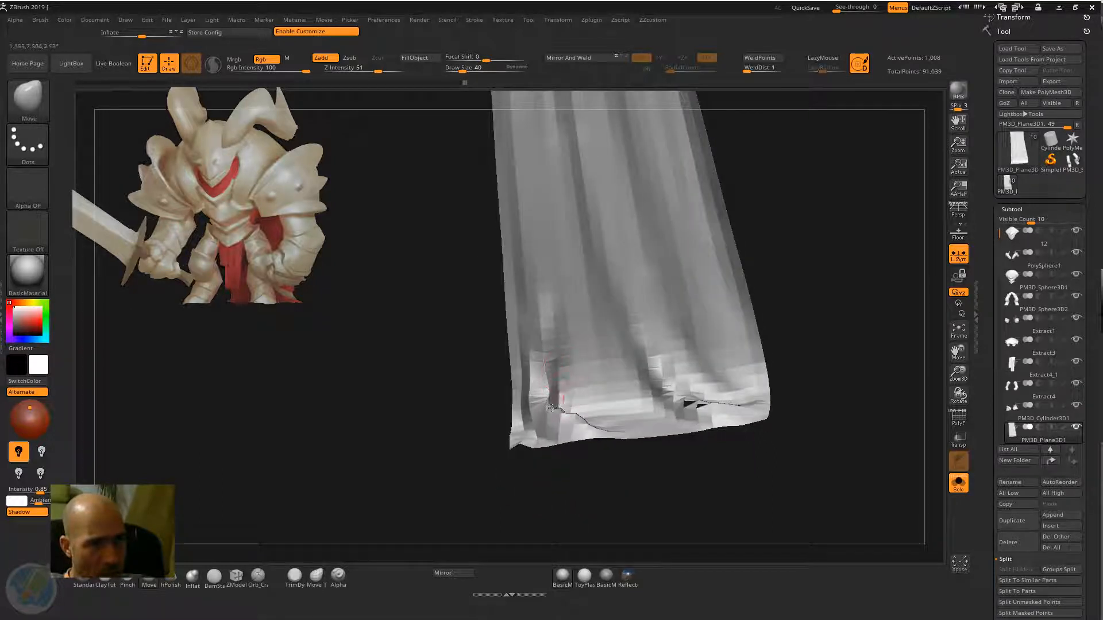
# Return to the Standard brush, smooth the creases along the curled hem, and add folds through the cape's middle
pyautogui.moveTo(609, 458); pyautogui.dragTo(621, 488)
pyautogui.press('b')
pyautogui.press('s')
pyautogui.press('t')
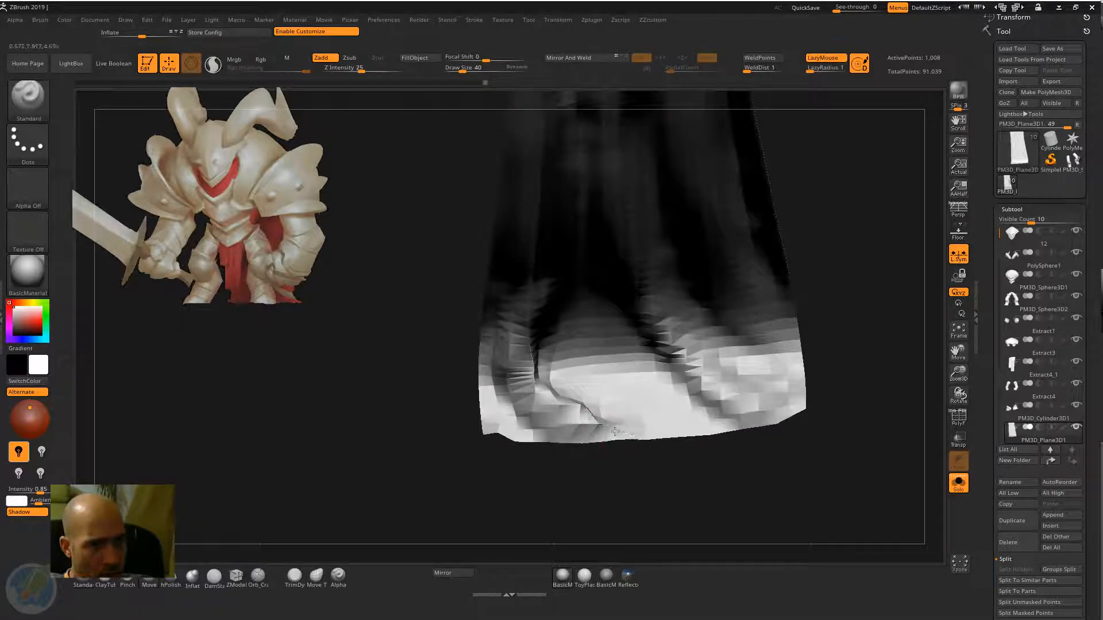
pyautogui.keyDown('shift'); pyautogui.moveTo(616, 424); pyautogui.dragTo(590, 413); pyautogui.keyUp('shift')
pyautogui.keyDown('alt'); pyautogui.moveTo(585, 514); pyautogui.dragTo(592, 443); pyautogui.keyUp('alt')
pyautogui.keyDown('alt'); pyautogui.moveTo(745, 311); pyautogui.dragTo(746, 382); pyautogui.keyUp('alt')
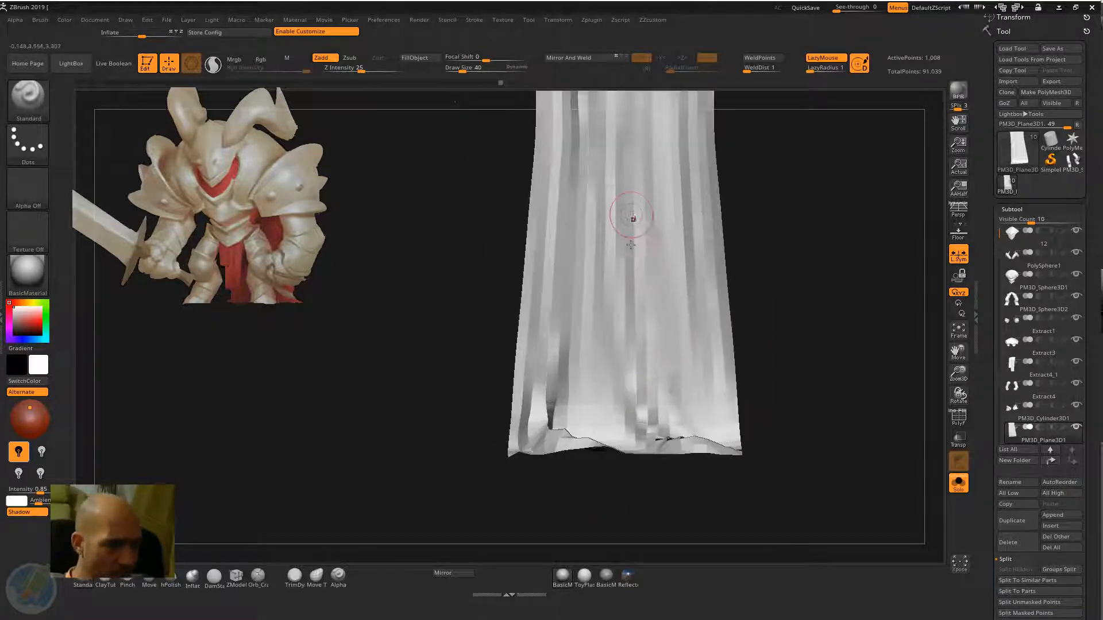
# Pull the hem's lower edge into an irregular outline with the Move brush at draw size 60
pyautogui.press('b')
pyautogui.press('m')
pyautogui.press('v')
pyautogui.press(']')
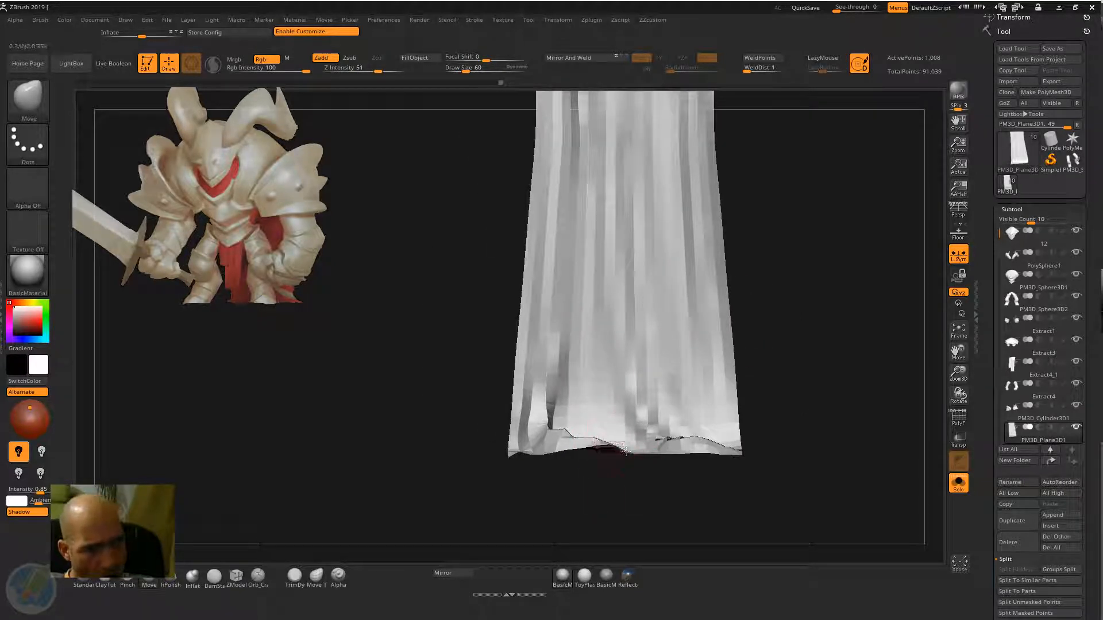
pyautogui.keyDown('alt'); pyautogui.moveTo(610, 484); pyautogui.dragTo(611, 505); pyautogui.keyUp('alt')
pyautogui.moveTo(612, 506)
pyautogui.mouseDown()
pyautogui.moveTo(615, 488)
pyautogui.moveTo(619, 518)
pyautogui.moveTo(605, 511)
pyautogui.moveTo(610, 495)
pyautogui.mouseUp()
pyautogui.moveTo(747, 469)
pyautogui.mouseDown()
pyautogui.moveTo(766, 446)
pyautogui.moveTo(731, 480)
pyautogui.mouseUp()
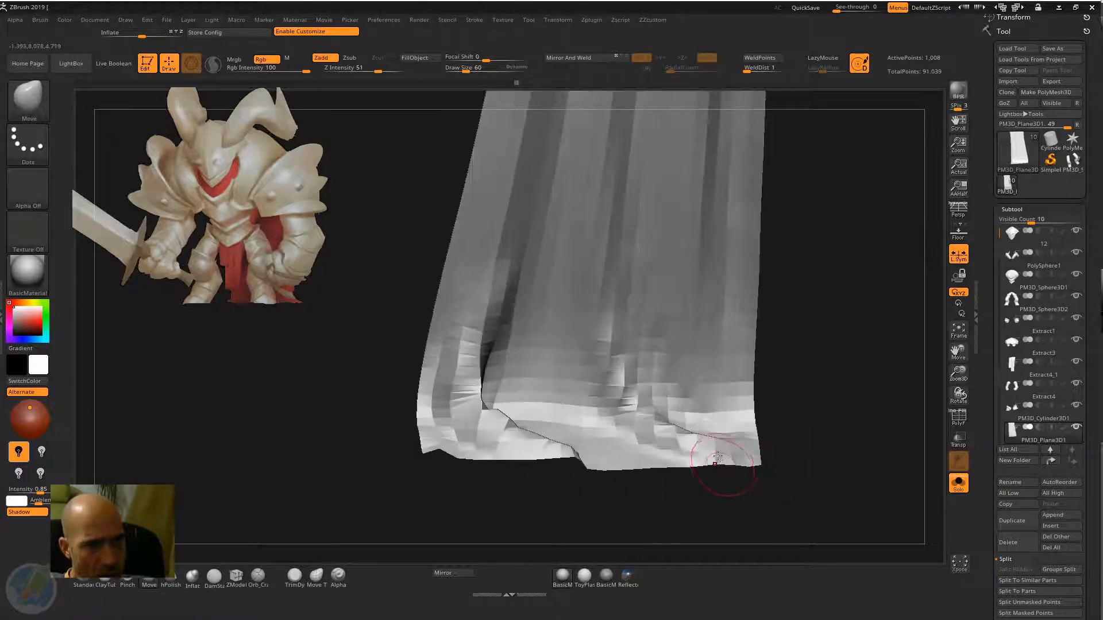
# Sculpt more long folds down the cape's centre with the Standard brush at draw size 60 and smooth them
pyautogui.moveTo(803, 409)
pyautogui.mouseDown()
pyautogui.moveTo(822, 322)
pyautogui.moveTo(821, 350)
pyautogui.mouseUp()
pyautogui.press('1')
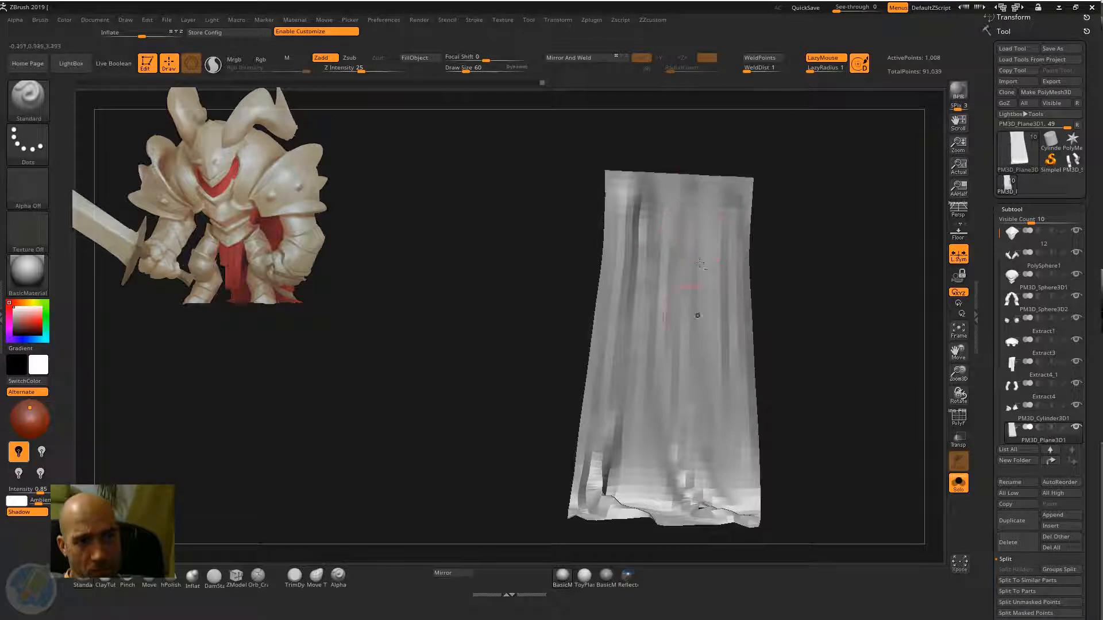
pyautogui.moveTo(797, 273); pyautogui.dragTo(695, 186)
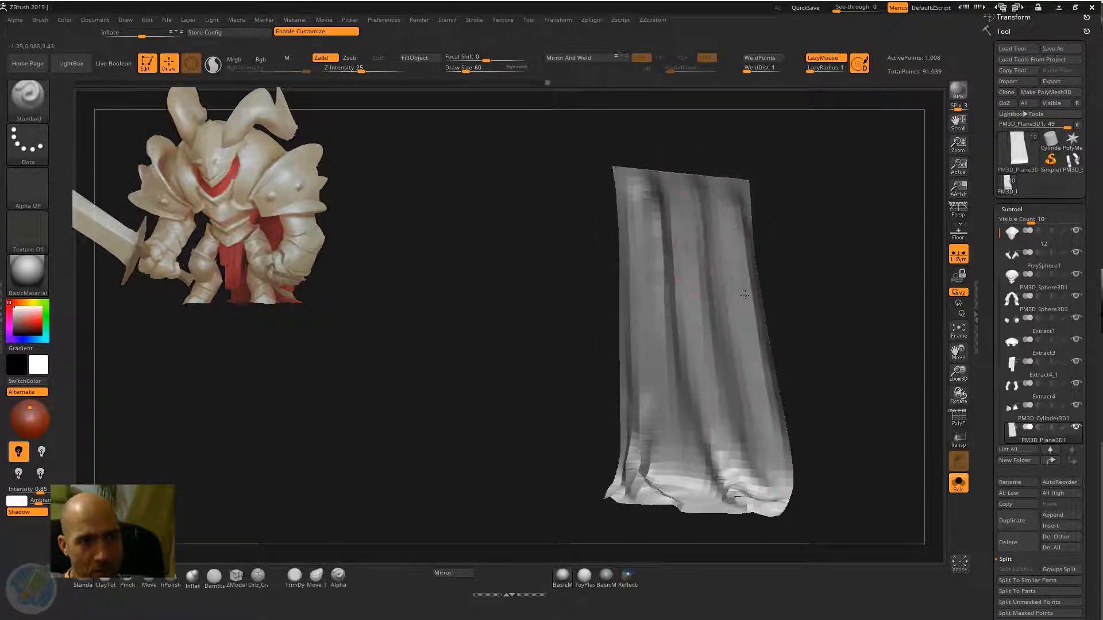
pyautogui.keyDown('shift'); pyautogui.moveTo(836, 343); pyautogui.dragTo(833, 322); pyautogui.keyUp('shift')
pyautogui.moveTo(713, 216); pyautogui.dragTo(725, 439)
pyautogui.moveTo(834, 384); pyautogui.dragTo(809, 443)
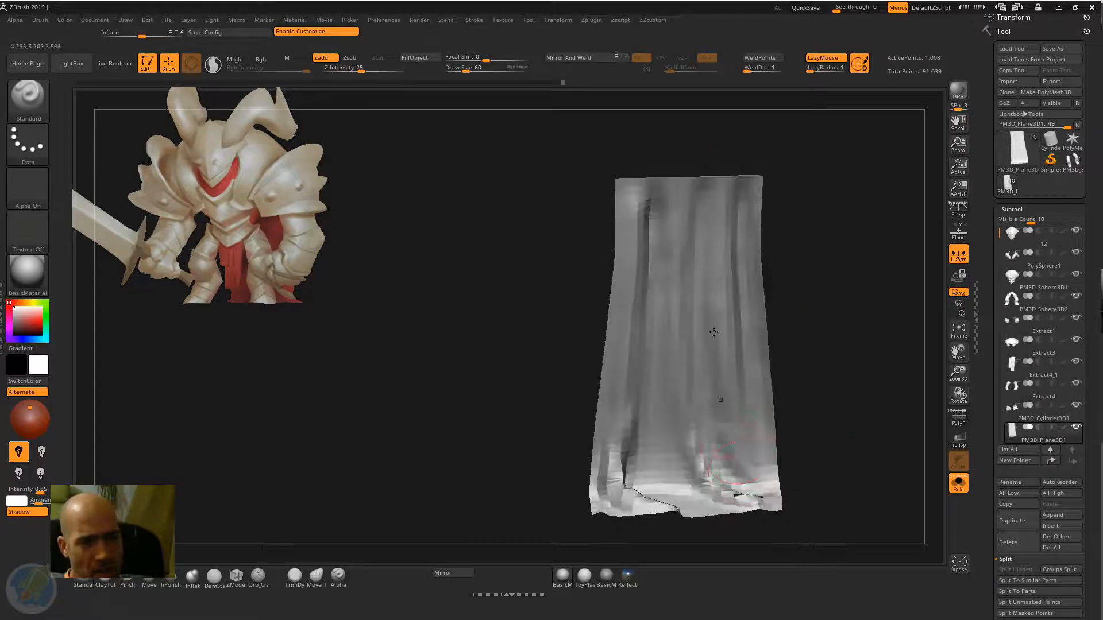
pyautogui.press('shift')
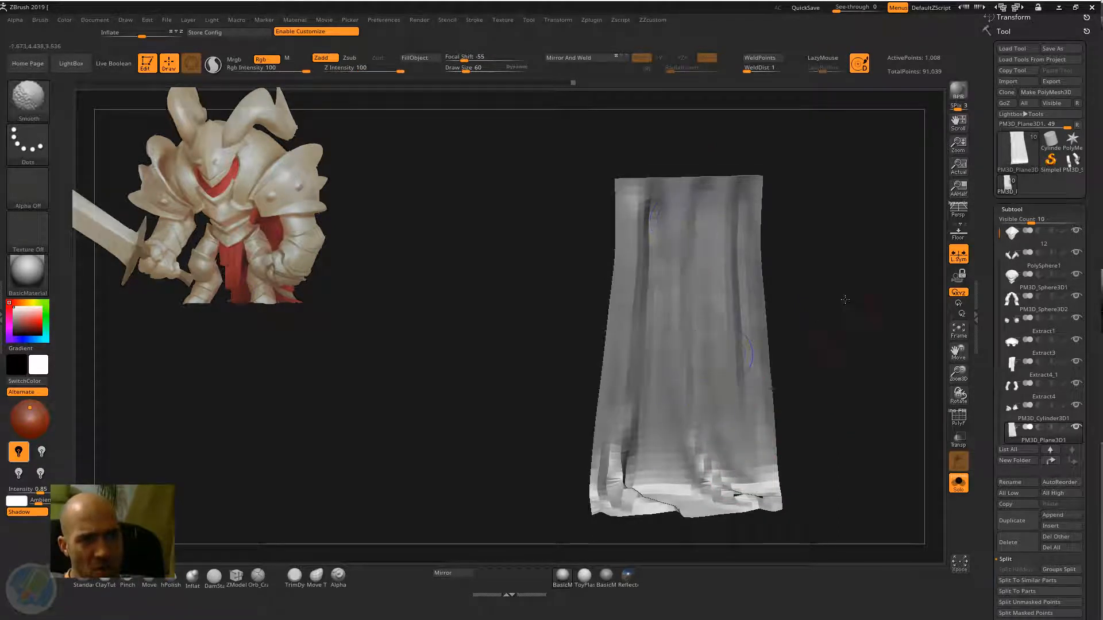
pyautogui.moveTo(845, 300)
pyautogui.mouseDown()
pyautogui.moveTo(877, 283)
pyautogui.moveTo(850, 322)
pyautogui.mouseUp()
pyautogui.moveTo(850, 322)
pyautogui.keyDown('alt'); pyautogui.mouseDown()
pyautogui.moveTo(829, 241)
pyautogui.moveTo(804, 308)
pyautogui.mouseUp(); pyautogui.keyUp('alt')
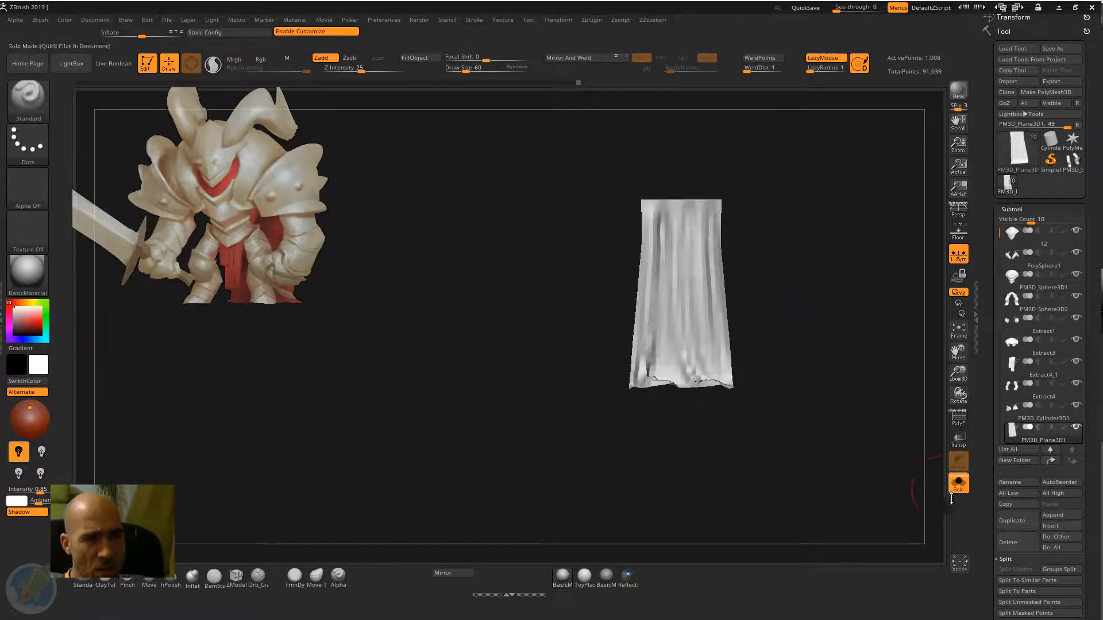
# Turn off Solo so the whole knight shows around the cape, and switch to the Move brush at draw size 76
pyautogui.click(958, 484)
pyautogui.moveTo(874, 399); pyautogui.dragTo(809, 270)
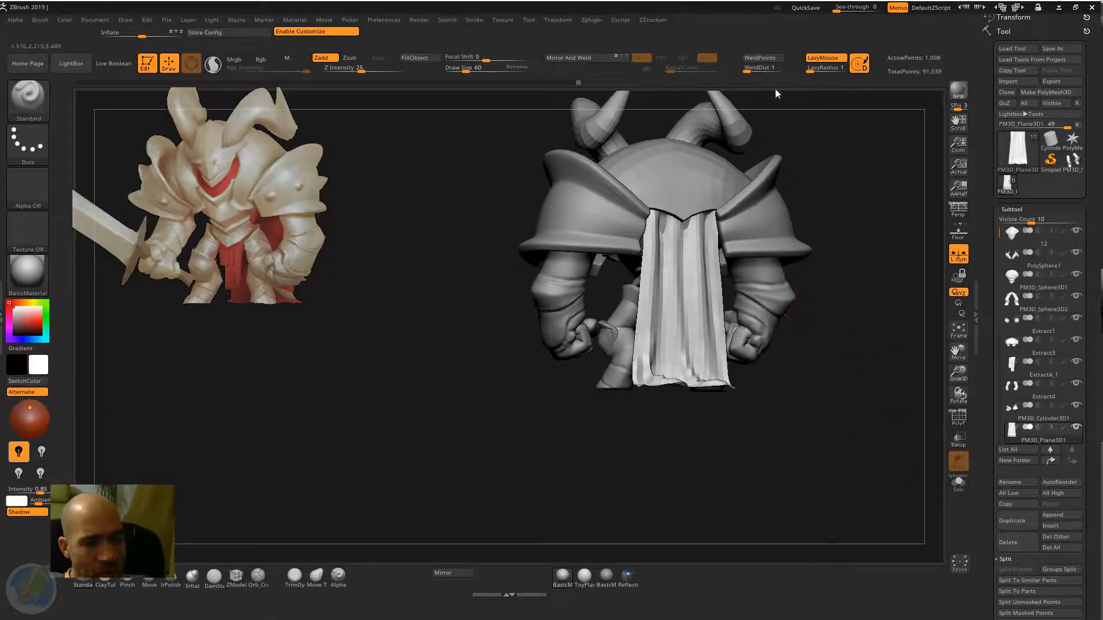
pyautogui.press('b')
pyautogui.press('m')
pyautogui.press('v')
pyautogui.moveTo(828, 187); pyautogui.dragTo(855, 168)
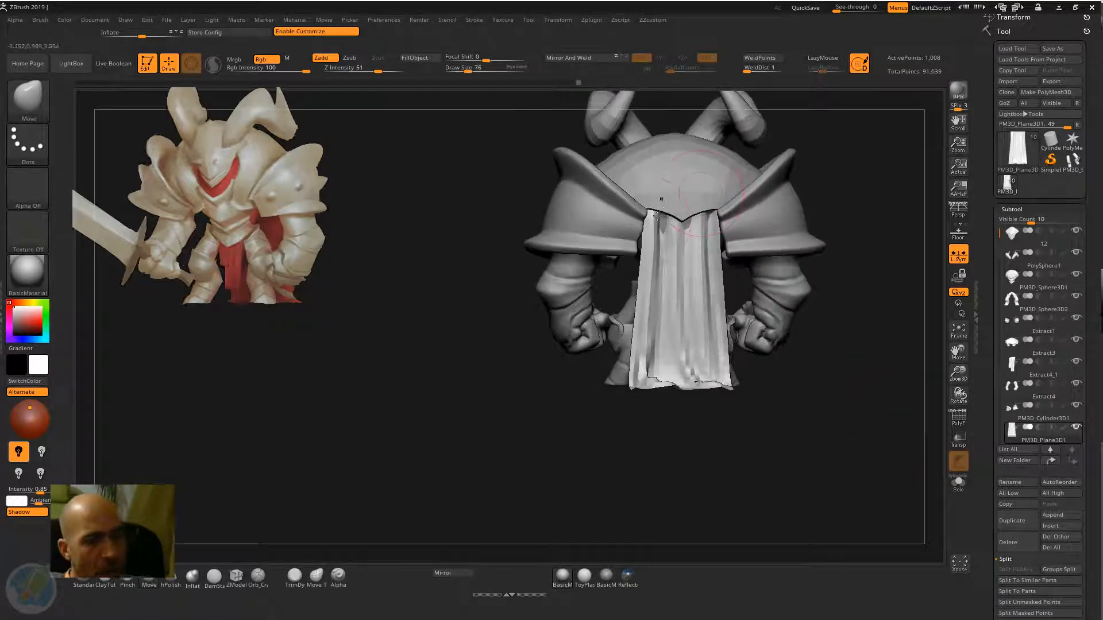
# Tighten the cape's long folds with the Pinch brush at draw size 76
pyautogui.press('b')
pyautogui.press('p')
pyautogui.press('i')
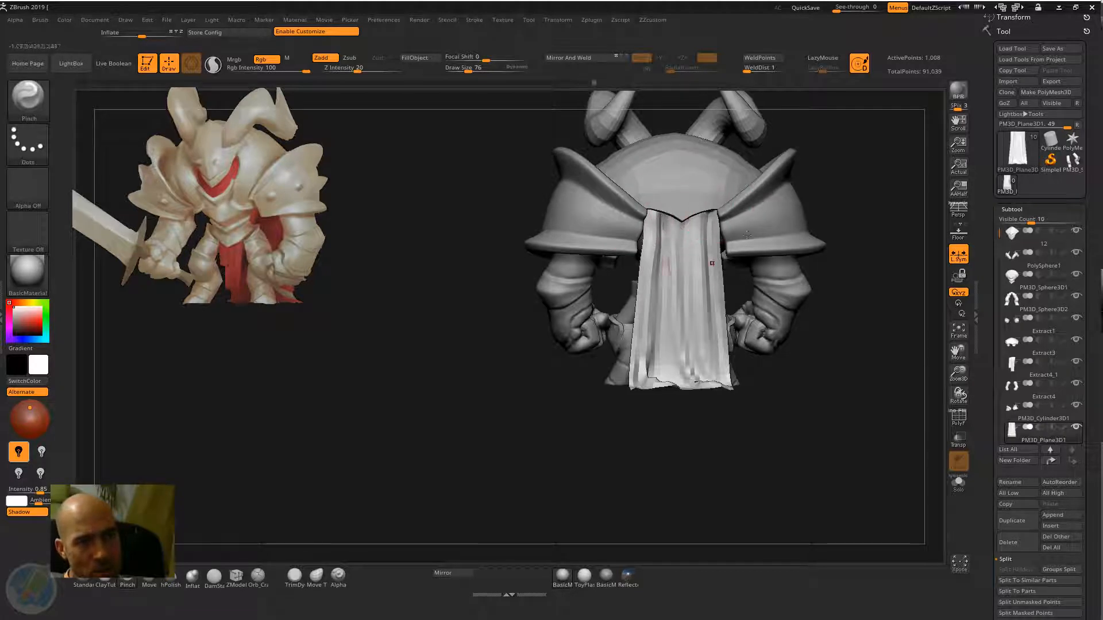
pyautogui.moveTo(846, 161); pyautogui.dragTo(790, 163)
# Adjust the cape's side edges and upper folds with the Move brush at draw size 76
pyautogui.press('b')
pyautogui.press('m')
pyautogui.press('v')
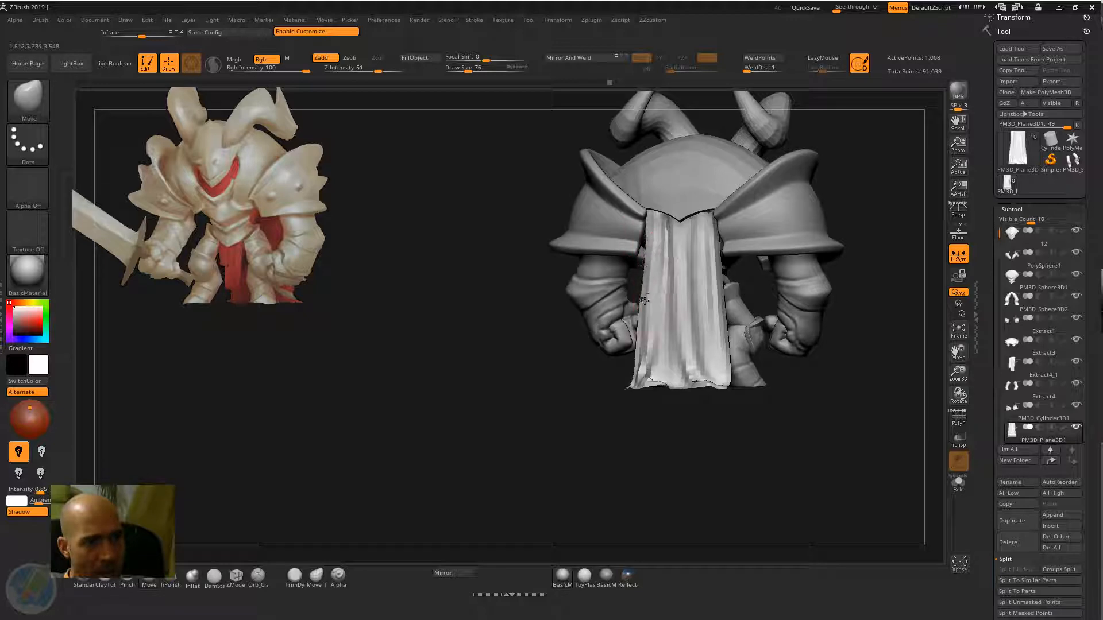
pyautogui.moveTo(615, 384); pyautogui.dragTo(670, 253)
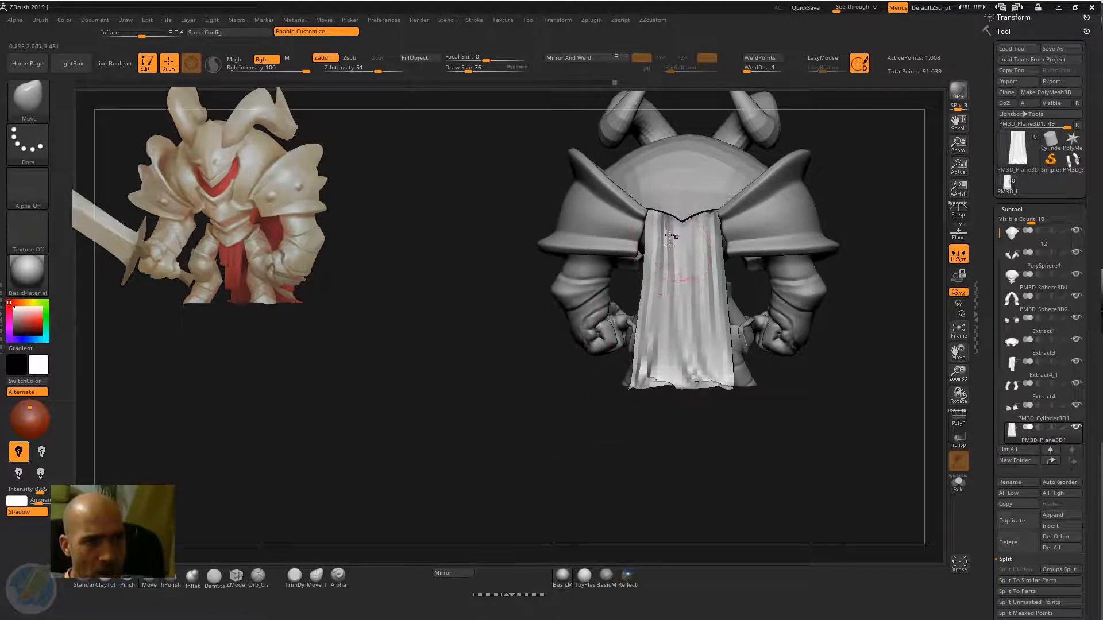
pyautogui.keyDown('alt'); pyautogui.moveTo(887, 175); pyautogui.dragTo(885, 206); pyautogui.keyUp('alt')
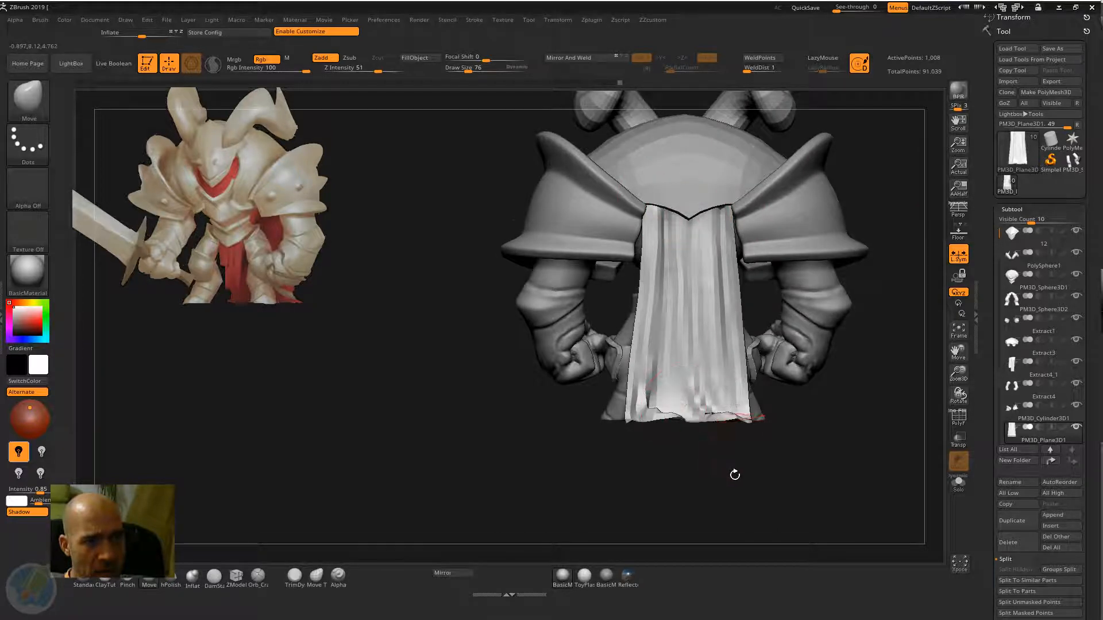
pyautogui.moveTo(734, 472); pyautogui.dragTo(699, 299)
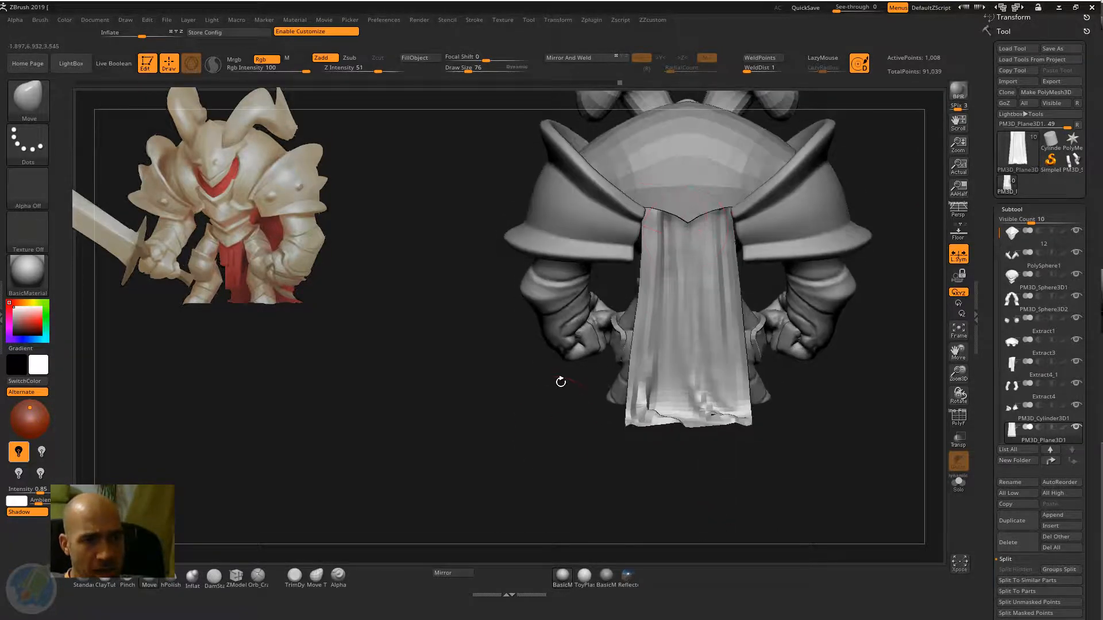
# Undo the trial strokes on the cape and sculpt finer centre folds with the Standard brush at draw size 36
pyautogui.press('b')
pyautogui.press('s')
pyautogui.press('t')
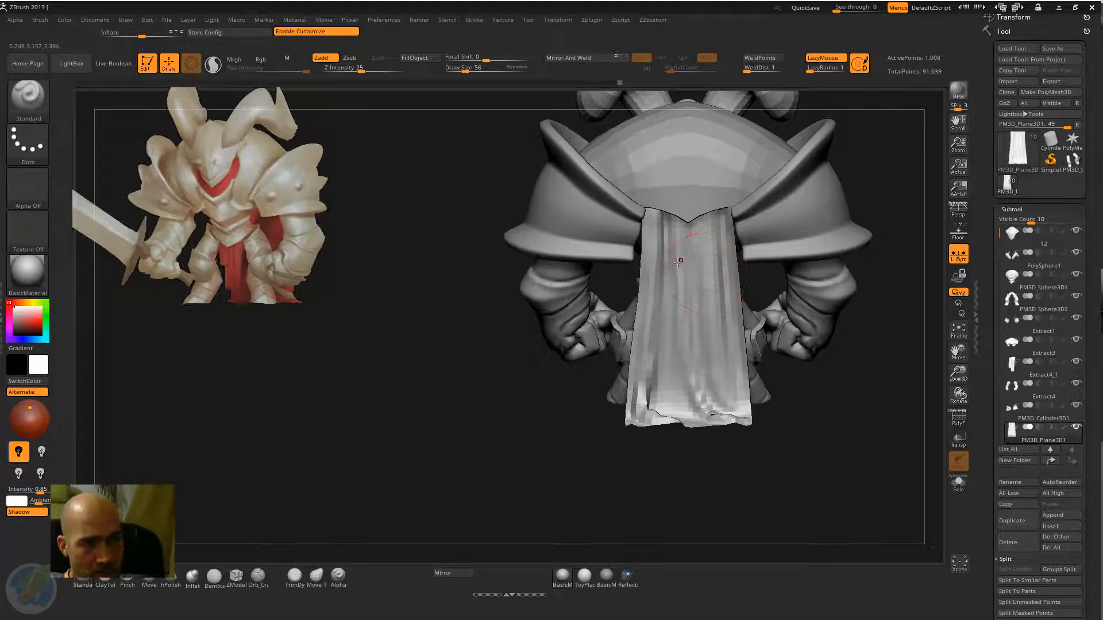
pyautogui.moveTo(716, 313); pyautogui.dragTo(697, 276)
pyautogui.moveTo(827, 431)
pyautogui.mouseDown()
pyautogui.moveTo(841, 413)
pyautogui.moveTo(829, 391)
pyautogui.moveTo(837, 413)
pyautogui.mouseUp()
pyautogui.hotkey('ctrl', 'z')
pyautogui.hotkey('ctrl', 'z')
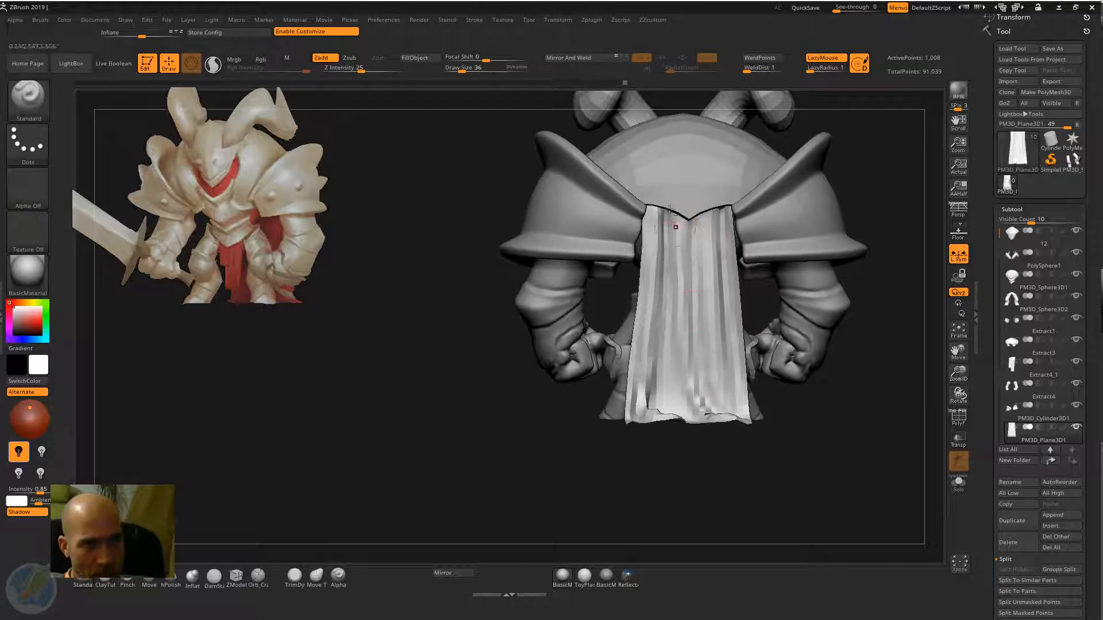
pyautogui.moveTo(672, 430); pyautogui.dragTo(678, 360)
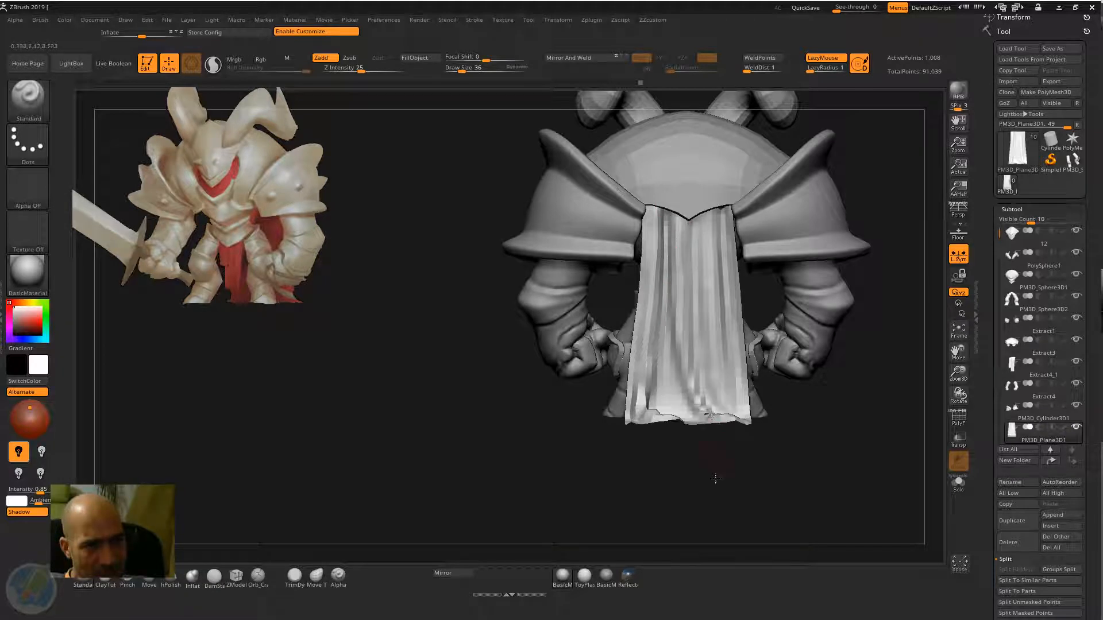
# Shift the cape's lower folds with the Move brush at draw size 52 and smooth the crease above the hem
pyautogui.moveTo(715, 478)
pyautogui.mouseDown()
pyautogui.moveTo(708, 445)
pyautogui.moveTo(681, 440)
pyautogui.mouseUp()
pyautogui.press('b')
pyautogui.press('m')
pyautogui.press('v')
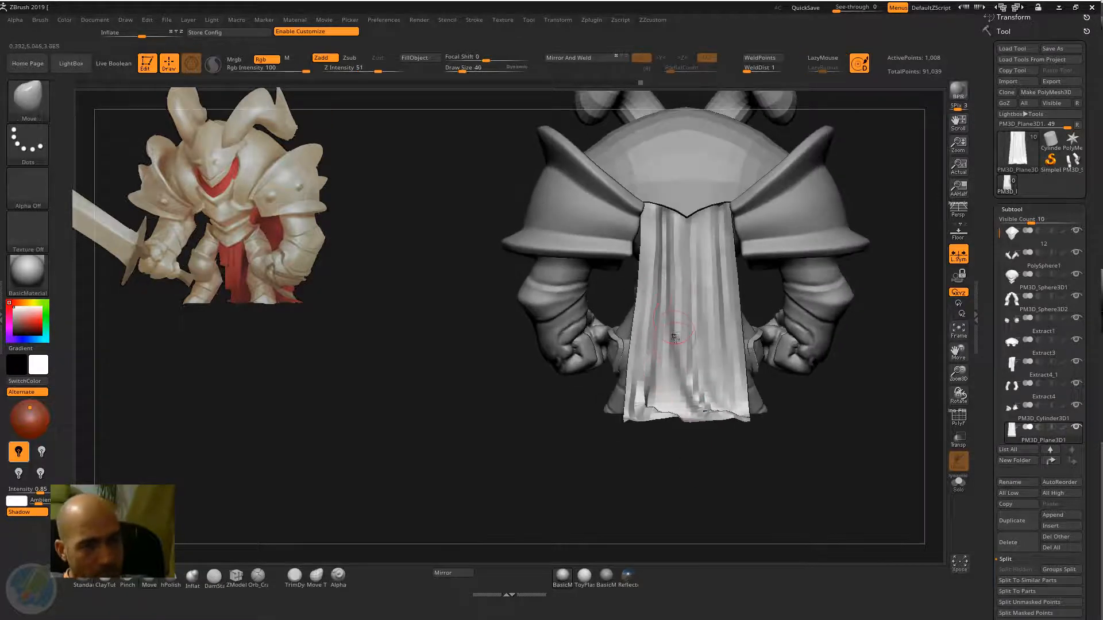
pyautogui.moveTo(686, 371)
pyautogui.mouseDown()
pyautogui.moveTo(687, 386)
pyautogui.moveTo(680, 363)
pyautogui.mouseUp()
pyautogui.press(']')
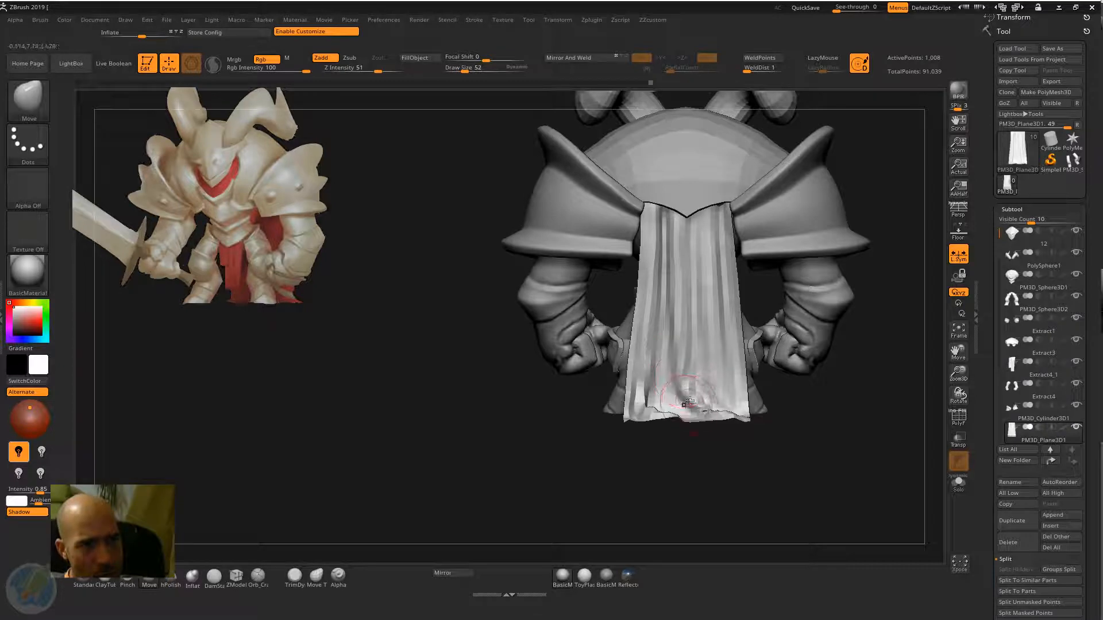
pyautogui.moveTo(689, 401); pyautogui.dragTo(722, 398)
pyautogui.moveTo(791, 417); pyautogui.dragTo(776, 418)
pyautogui.moveTo(693, 393)
pyautogui.keyDown('shift'); pyautogui.mouseDown()
pyautogui.moveTo(685, 404)
pyautogui.moveTo(696, 402)
pyautogui.mouseUp(); pyautogui.keyUp('shift')
pyautogui.moveTo(716, 478); pyautogui.dragTo(709, 503)
# Select the horns subtool and pull the horn base beside the helmet with the Move brush at draw size 68
pyautogui.moveTo(911, 344); pyautogui.dragTo(886, 244)
pyautogui.moveTo(856, 202)
pyautogui.keyDown('alt'); pyautogui.mouseDown()
pyautogui.moveTo(844, 202)
pyautogui.moveTo(862, 199)
pyautogui.mouseUp(); pyautogui.keyUp('alt')
pyautogui.moveTo(861, 199); pyautogui.dragTo(738, 198)
pyautogui.keyDown('alt'); pyautogui.click(668, 202); pyautogui.keyUp('alt')
pyautogui.keyDown('alt'); pyautogui.moveTo(825, 224); pyautogui.dragTo(764, 171); pyautogui.keyUp('alt')
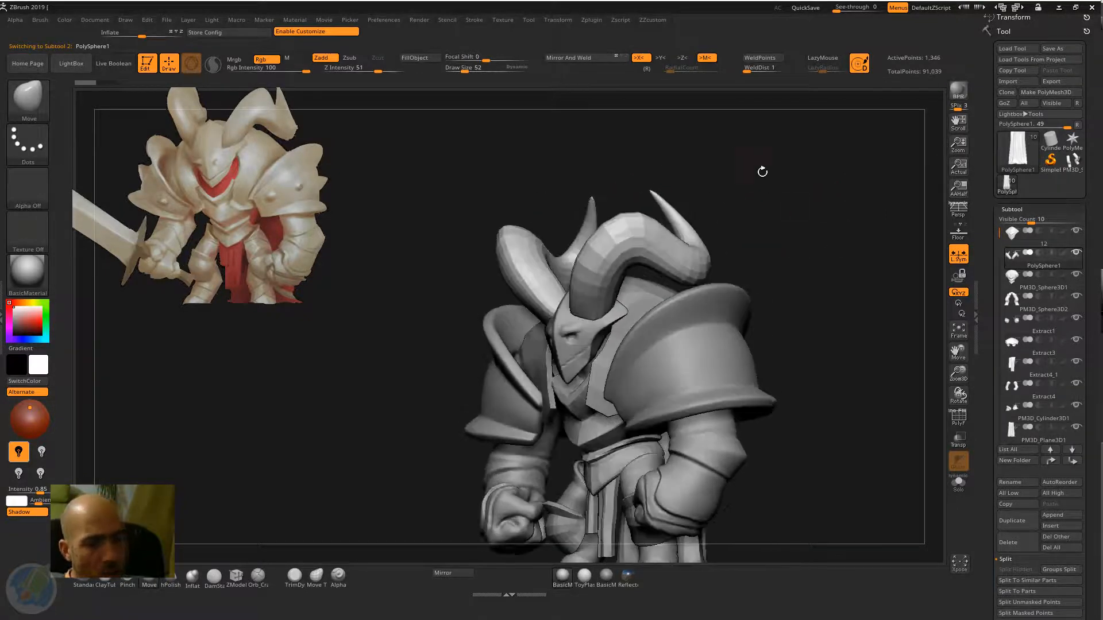
pyautogui.moveTo(404, 398); pyautogui.dragTo(423, 461)
pyautogui.moveTo(297, 352); pyautogui.dragTo(296, 333)
pyautogui.moveTo(521, 231)
pyautogui.mouseDown()
pyautogui.moveTo(509, 262)
pyautogui.moveTo(540, 263)
pyautogui.mouseUp()
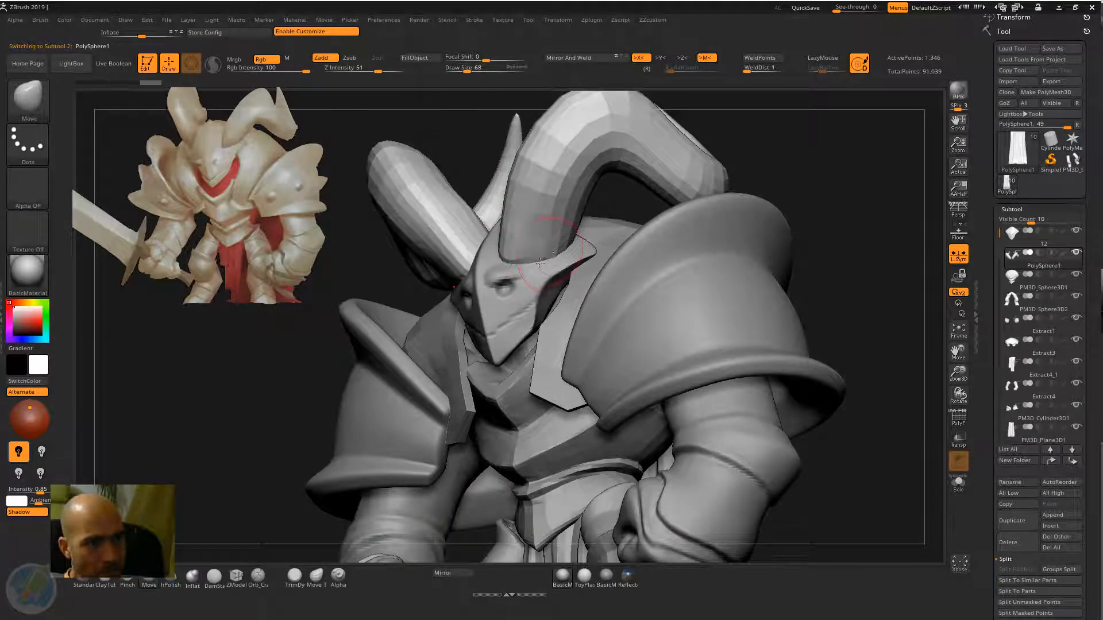
pyautogui.keyDown('alt'); pyautogui.moveTo(281, 433); pyautogui.dragTo(269, 389); pyautogui.keyUp('alt')
pyautogui.moveTo(318, 434); pyautogui.dragTo(377, 428)
# Reshape the curve and thickness of the horns with the Move brush, following the reference image
pyautogui.moveTo(759, 239); pyautogui.dragTo(733, 287)
pyautogui.moveTo(519, 265); pyautogui.dragTo(563, 252)
pyautogui.moveTo(724, 176)
pyautogui.mouseDown()
pyautogui.moveTo(611, 231)
pyautogui.moveTo(645, 194)
pyautogui.mouseUp()
pyautogui.keyDown('alt'); pyautogui.moveTo(668, 173); pyautogui.dragTo(696, 266); pyautogui.keyUp('alt')
pyautogui.moveTo(597, 250); pyautogui.dragTo(601, 245)
pyautogui.moveTo(595, 217)
pyautogui.mouseDown()
pyautogui.moveTo(630, 229)
pyautogui.moveTo(614, 256)
pyautogui.mouseUp()
pyautogui.moveTo(657, 226); pyautogui.dragTo(595, 236)
pyautogui.moveTo(585, 335); pyautogui.dragTo(588, 329)
pyautogui.moveTo(712, 288)
pyautogui.keyDown('alt'); pyautogui.mouseDown()
pyautogui.moveTo(716, 236)
pyautogui.moveTo(745, 272)
pyautogui.mouseUp(); pyautogui.keyUp('alt')
pyautogui.moveTo(717, 340)
pyautogui.keyDown('alt'); pyautogui.mouseDown()
pyautogui.moveTo(729, 244)
pyautogui.moveTo(735, 293)
pyautogui.mouseUp(); pyautogui.keyUp('alt')
pyautogui.moveTo(739, 296)
pyautogui.mouseDown()
pyautogui.moveTo(716, 313)
pyautogui.moveTo(660, 307)
pyautogui.moveTo(771, 308)
pyautogui.moveTo(783, 278)
pyautogui.moveTo(799, 277)
pyautogui.mouseUp()
pyautogui.moveTo(842, 306); pyautogui.dragTo(653, 166)
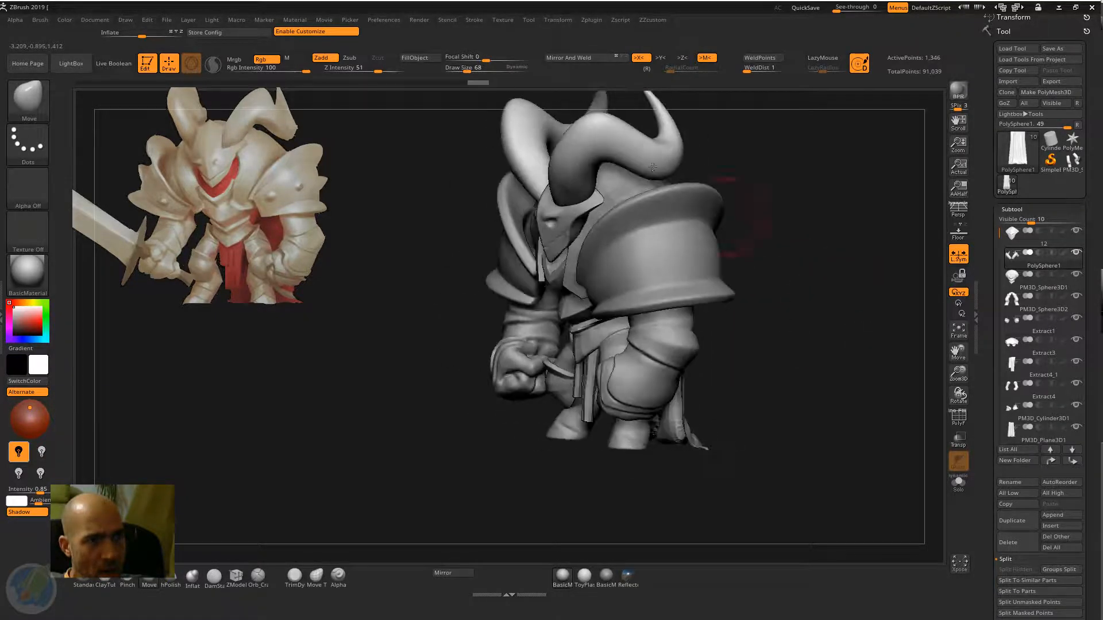
# Reselect the cape and rework its long folds with the Standard brush at draw size 68
pyautogui.moveTo(809, 227); pyautogui.dragTo(704, 345)
pyautogui.moveTo(660, 453); pyautogui.dragTo(796, 388)
pyautogui.keyDown('alt'); pyautogui.click(658, 435); pyautogui.keyUp('alt')
pyautogui.moveTo(772, 464)
pyautogui.mouseDown()
pyautogui.moveTo(657, 438)
pyautogui.moveTo(650, 498)
pyautogui.mouseUp()
pyautogui.press('b')
pyautogui.press('s')
pyautogui.press('t')
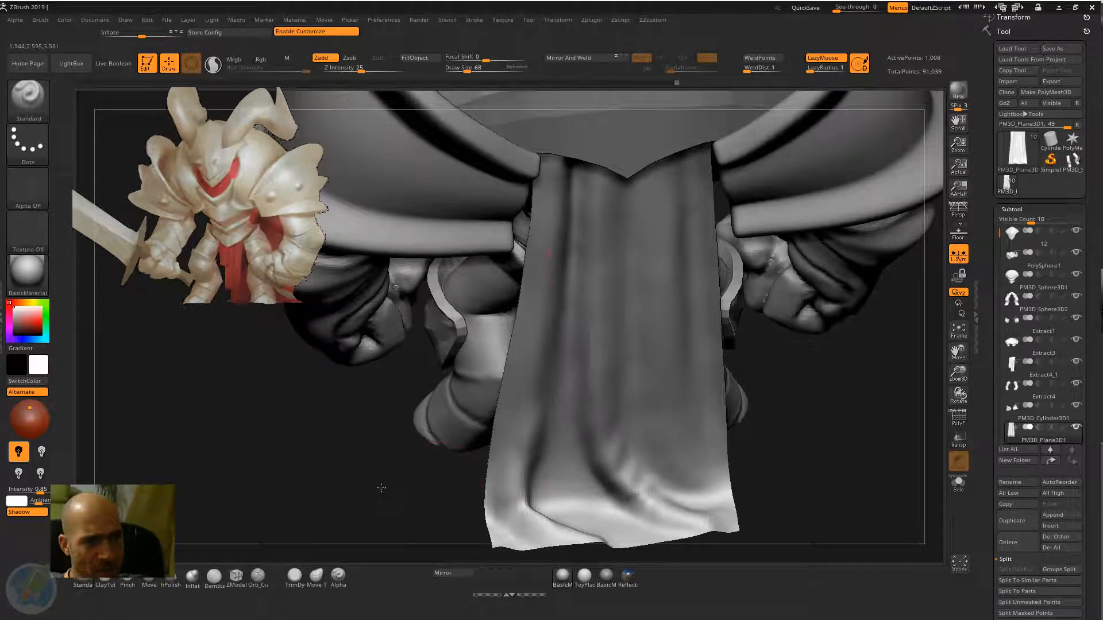
pyautogui.moveTo(382, 488); pyautogui.dragTo(377, 474)
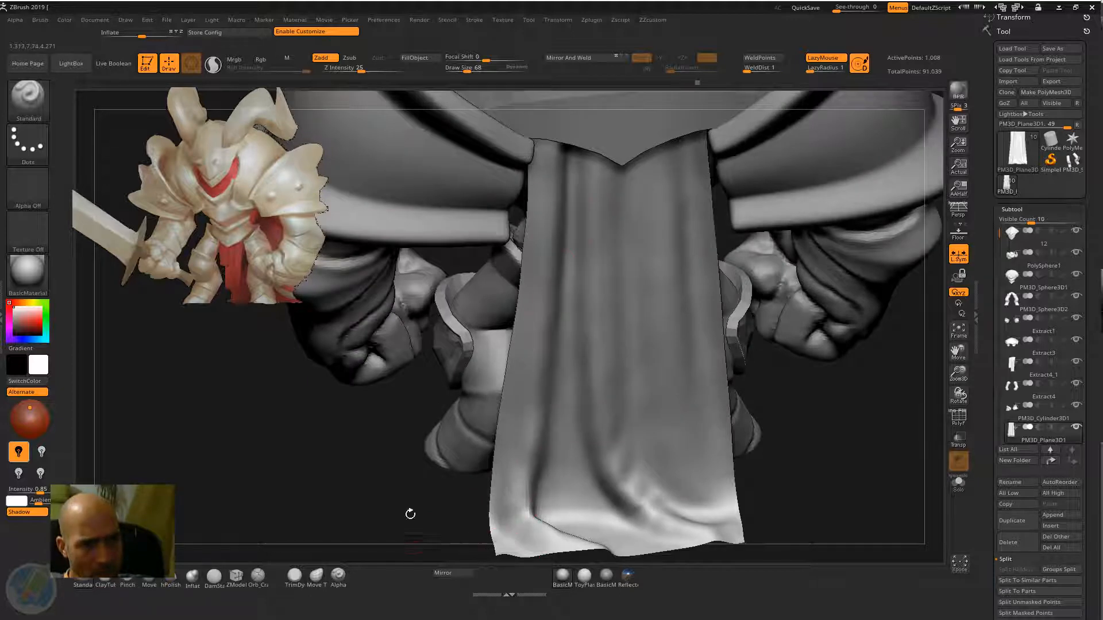
pyautogui.moveTo(410, 513)
pyautogui.mouseDown()
pyautogui.moveTo(390, 465)
pyautogui.moveTo(402, 385)
pyautogui.mouseUp()
# Swell the crease at the hem's corner with the Inflat brush at draw size 68
pyautogui.press('b')
pyautogui.press('i')
pyautogui.press('n')
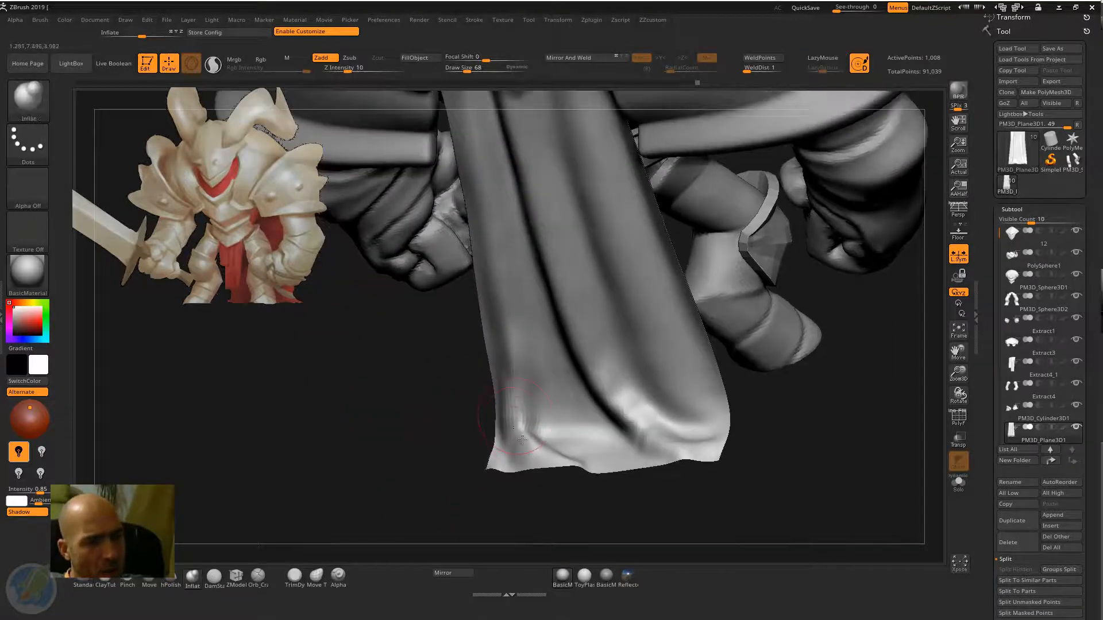
pyautogui.moveTo(523, 440)
pyautogui.mouseDown()
pyautogui.moveTo(509, 424)
pyautogui.moveTo(539, 441)
pyautogui.mouseUp()
pyautogui.keyDown('shift'); pyautogui.moveTo(372, 394); pyautogui.dragTo(393, 393); pyautogui.keyUp('shift')
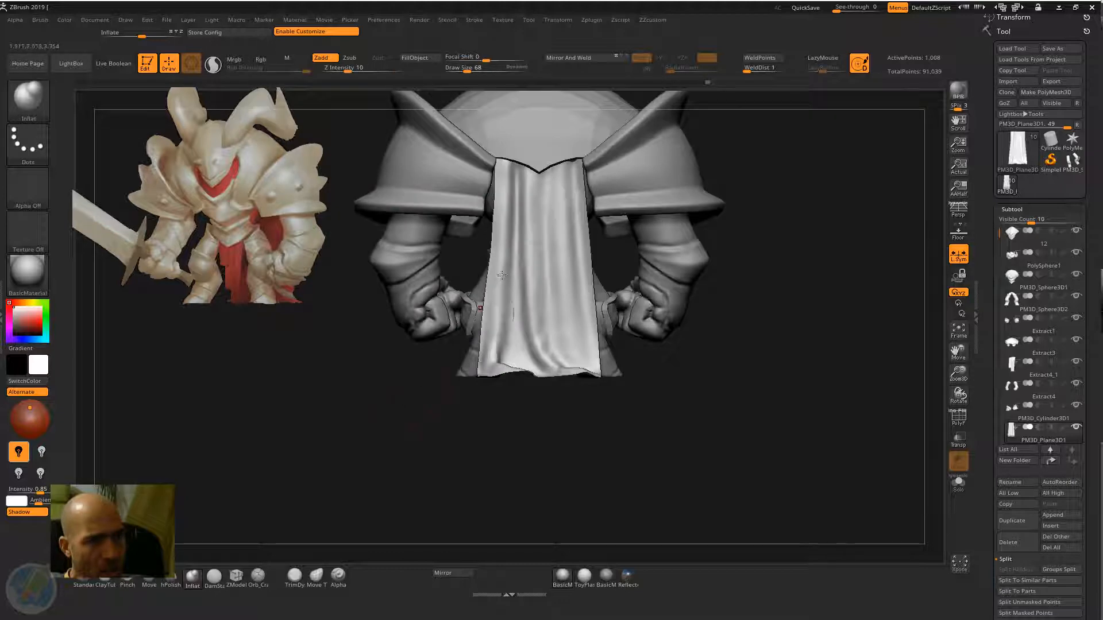
# Smooth the crease near the cape's upper edge and sculpt a long fold below it with the Standard brush
pyautogui.press('b')
pyautogui.press('s')
pyautogui.press('t')
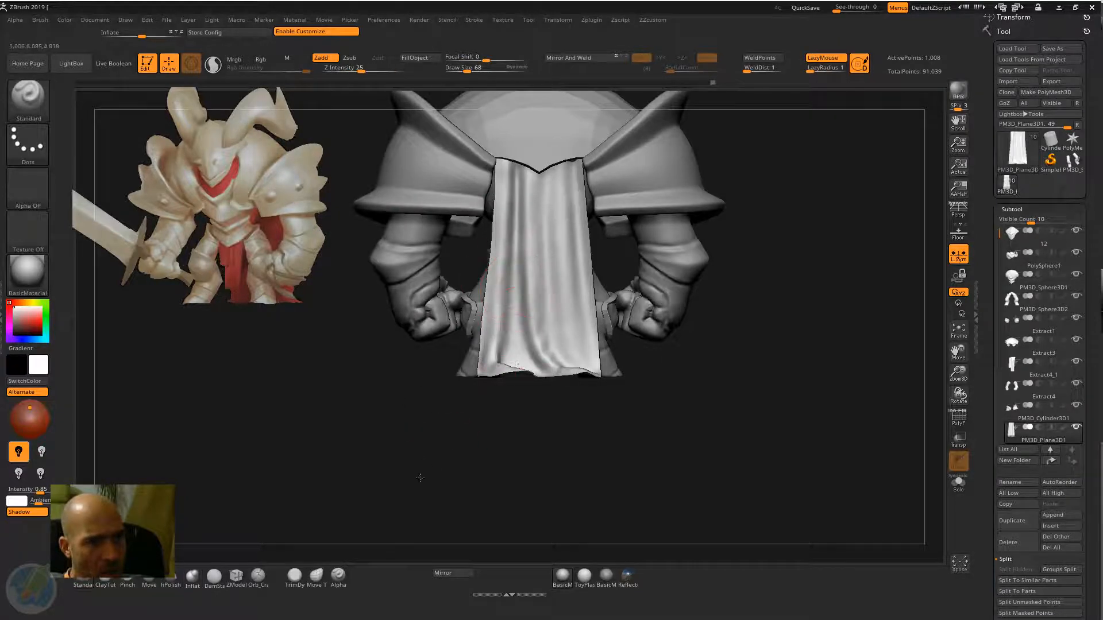
pyautogui.keyDown('alt'); pyautogui.moveTo(420, 478); pyautogui.dragTo(415, 554); pyautogui.keyUp('alt')
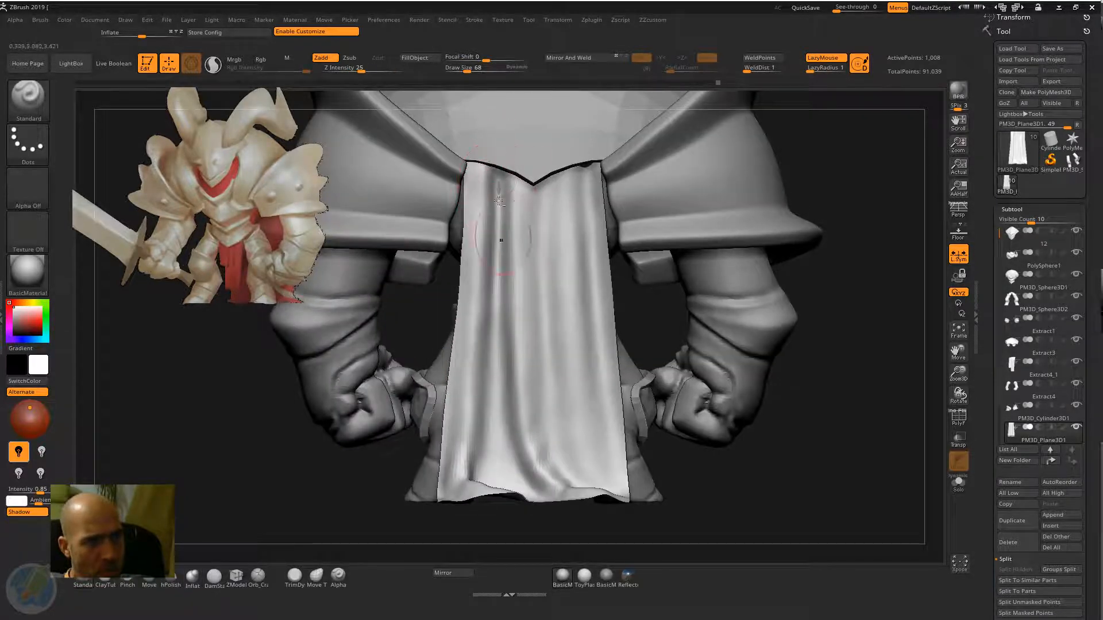
pyautogui.keyDown('shift'); pyautogui.moveTo(498, 200); pyautogui.dragTo(502, 231); pyautogui.keyUp('shift')
pyautogui.moveTo(495, 174); pyautogui.dragTo(493, 283)
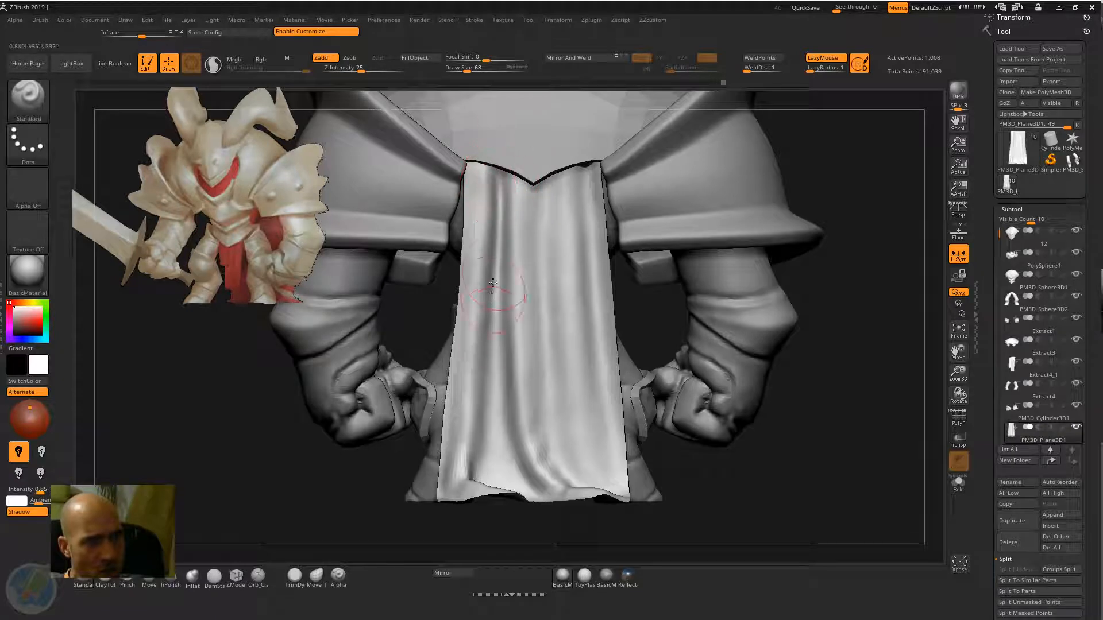
# Puff up the fold along the upper cape with the Inflat brush at Z intensity 10
pyautogui.press('b')
pyautogui.press('i')
pyautogui.press('n')
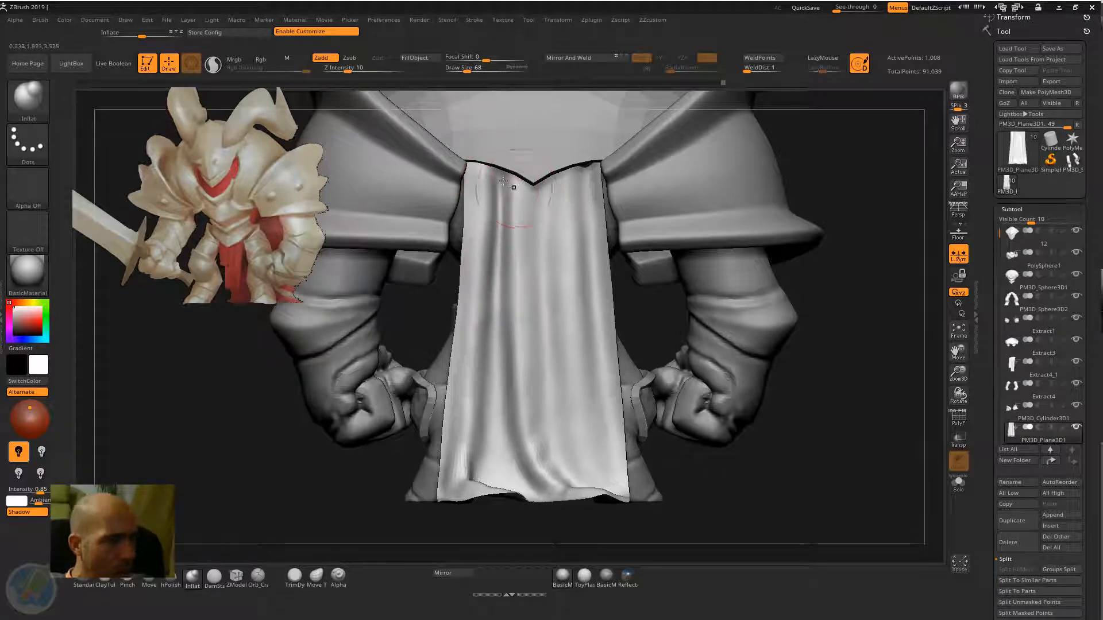
pyautogui.moveTo(502, 201); pyautogui.dragTo(497, 281)
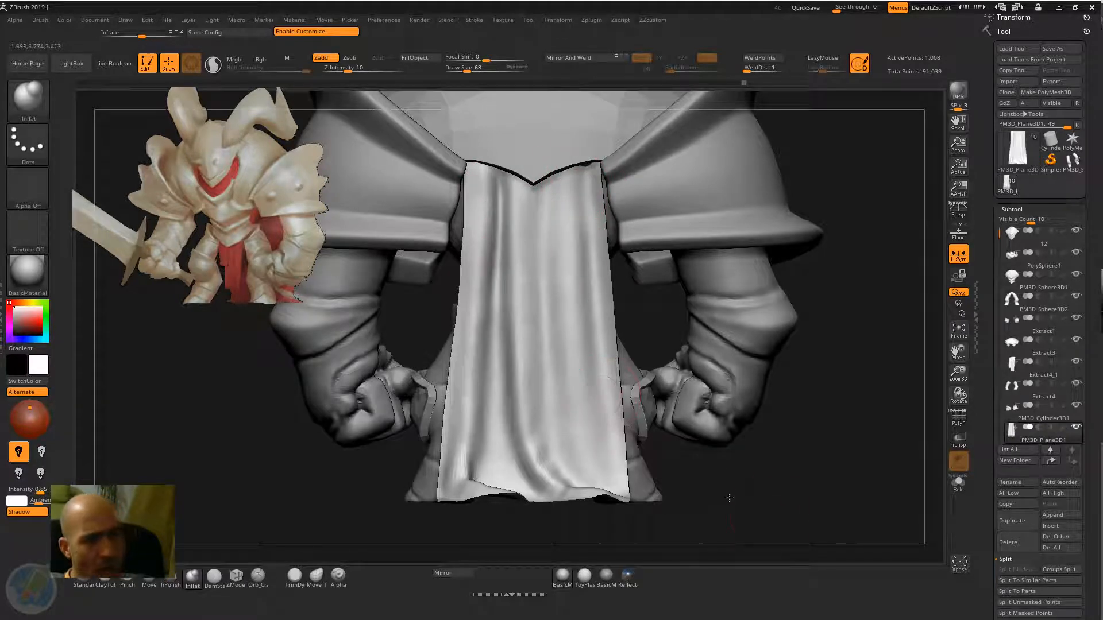
# Inflate the folds and creases where the cape meets the curled hem, working from several angles
pyautogui.keyDown('alt'); pyautogui.moveTo(729, 498); pyautogui.dragTo(648, 511); pyautogui.keyUp('alt')
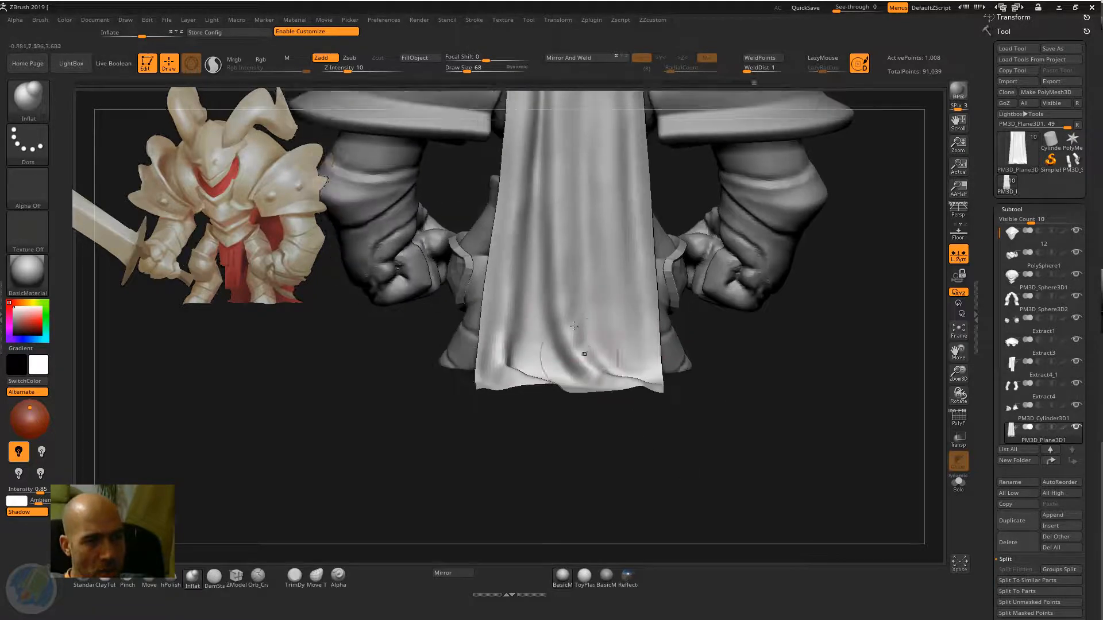
pyautogui.moveTo(605, 464); pyautogui.dragTo(583, 366)
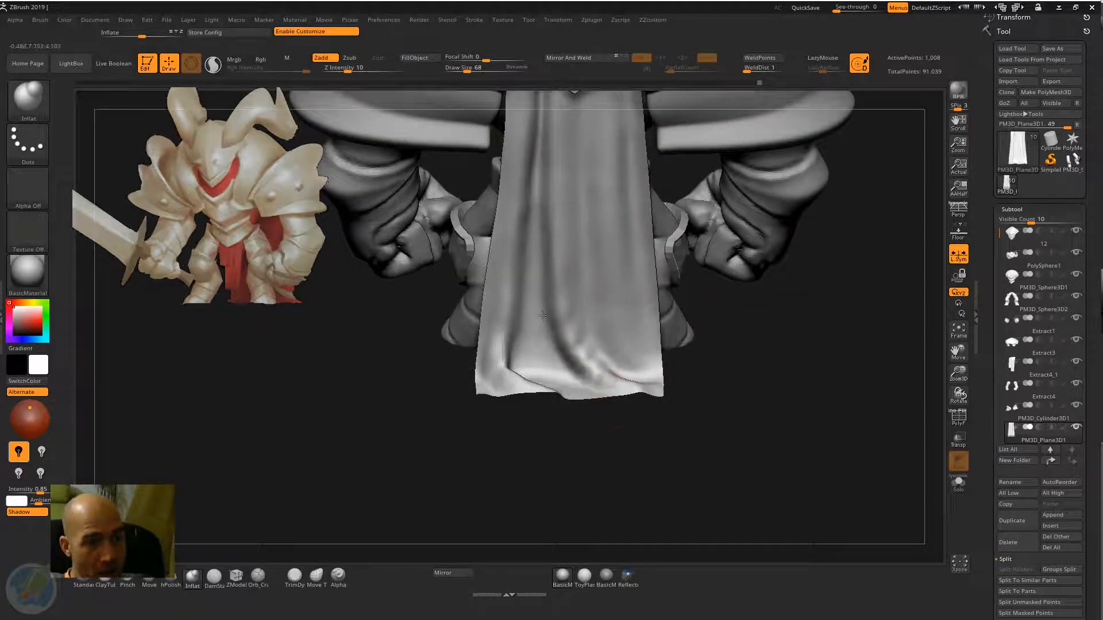
pyautogui.moveTo(609, 459); pyautogui.dragTo(463, 384)
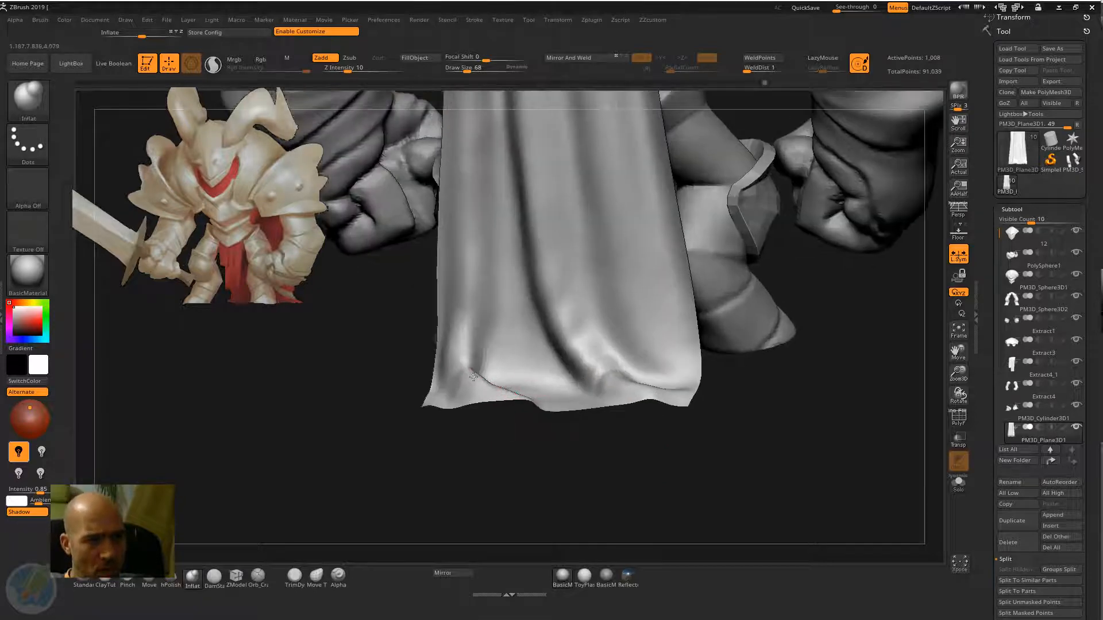
pyautogui.moveTo(453, 441)
pyautogui.mouseDown()
pyautogui.moveTo(429, 467)
pyautogui.moveTo(438, 349)
pyautogui.mouseUp()
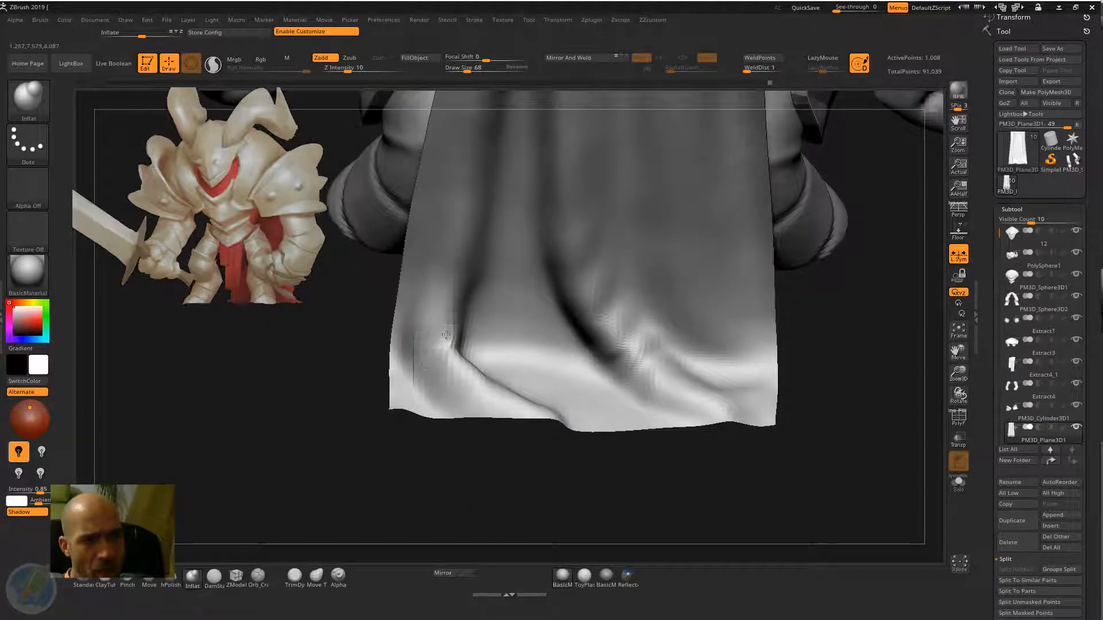
pyautogui.moveTo(463, 490); pyautogui.dragTo(446, 345)
pyautogui.press('ctrl')
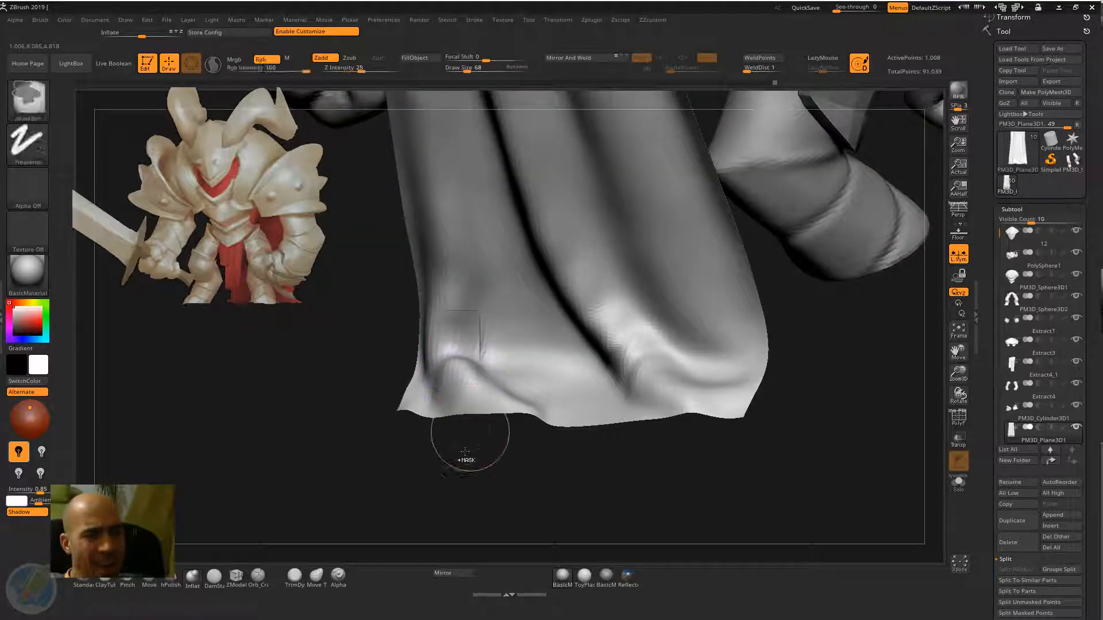
pyautogui.moveTo(467, 508)
pyautogui.mouseDown()
pyautogui.moveTo(443, 492)
pyautogui.moveTo(280, 525)
pyautogui.mouseUp()
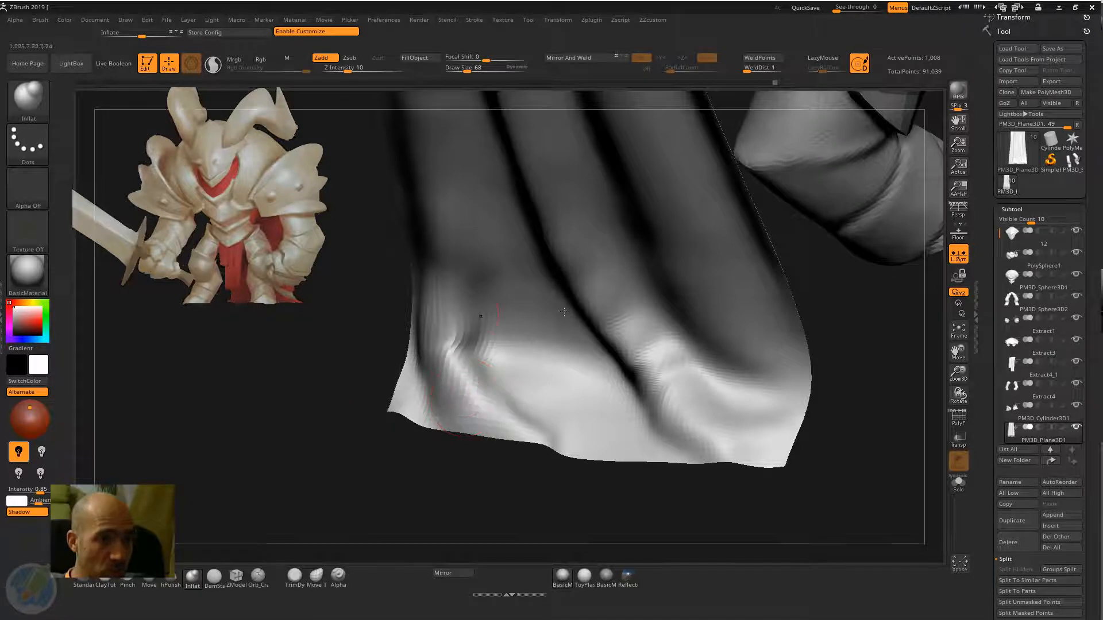
pyautogui.press('b')
pyautogui.press('Escape')
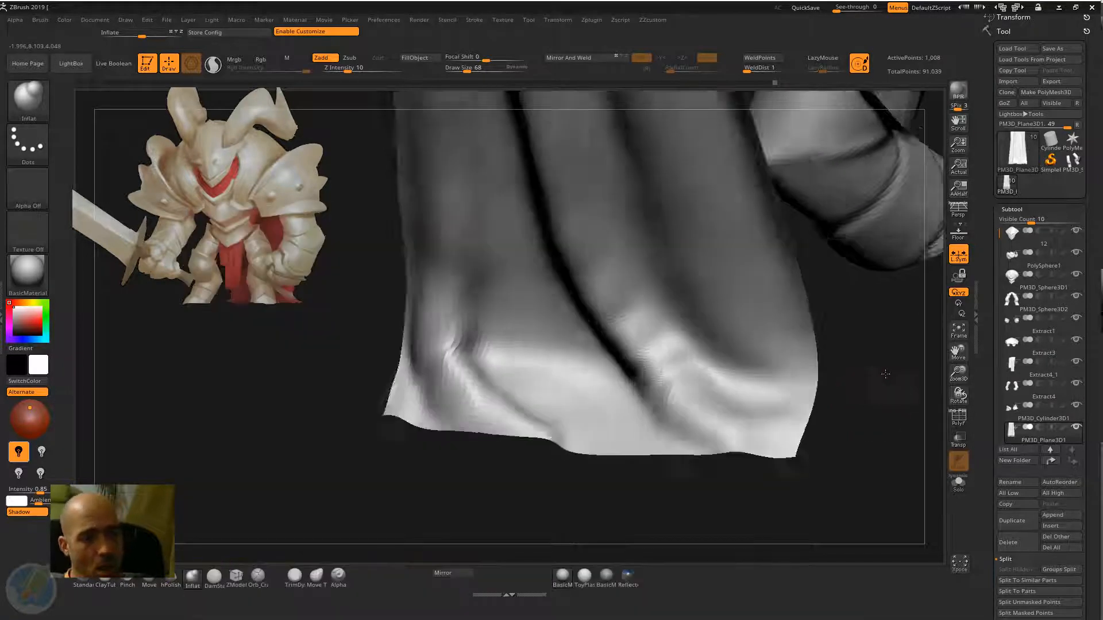
# Select the faceted armour over the knight's upper back, return to the front view, and turn off Enable Customize
pyautogui.moveTo(867, 399)
pyautogui.mouseDown()
pyautogui.moveTo(806, 237)
pyautogui.moveTo(813, 221)
pyautogui.moveTo(822, 257)
pyautogui.moveTo(770, 253)
pyautogui.moveTo(559, 308)
pyautogui.mouseUp()
pyautogui.keyDown('alt'); pyautogui.click(570, 301); pyautogui.keyUp('alt')
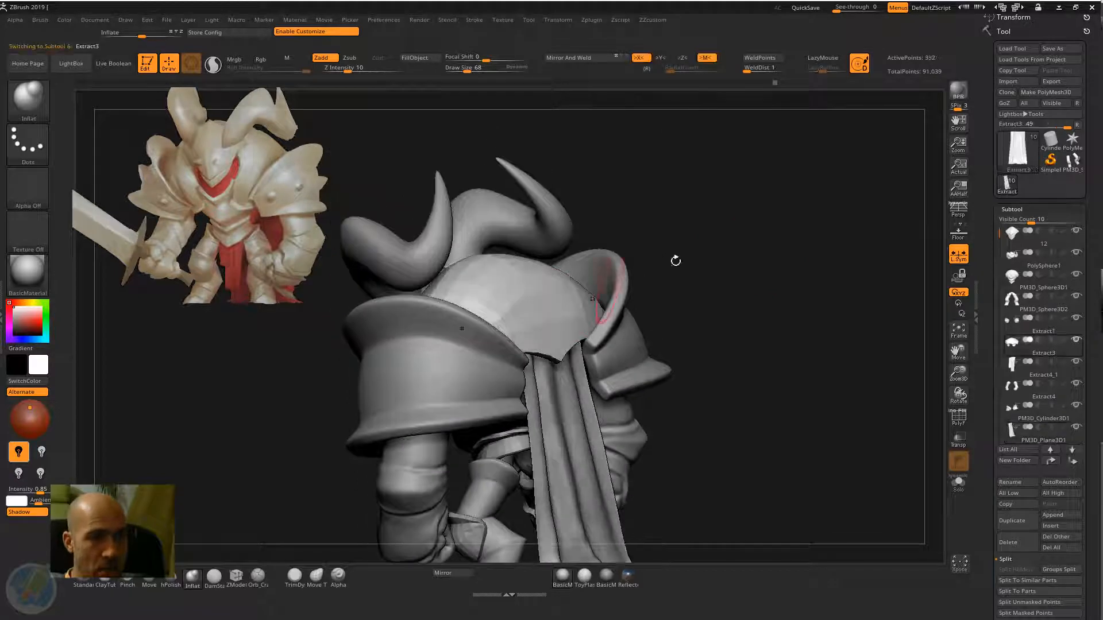
pyautogui.moveTo(674, 256); pyautogui.dragTo(783, 189)
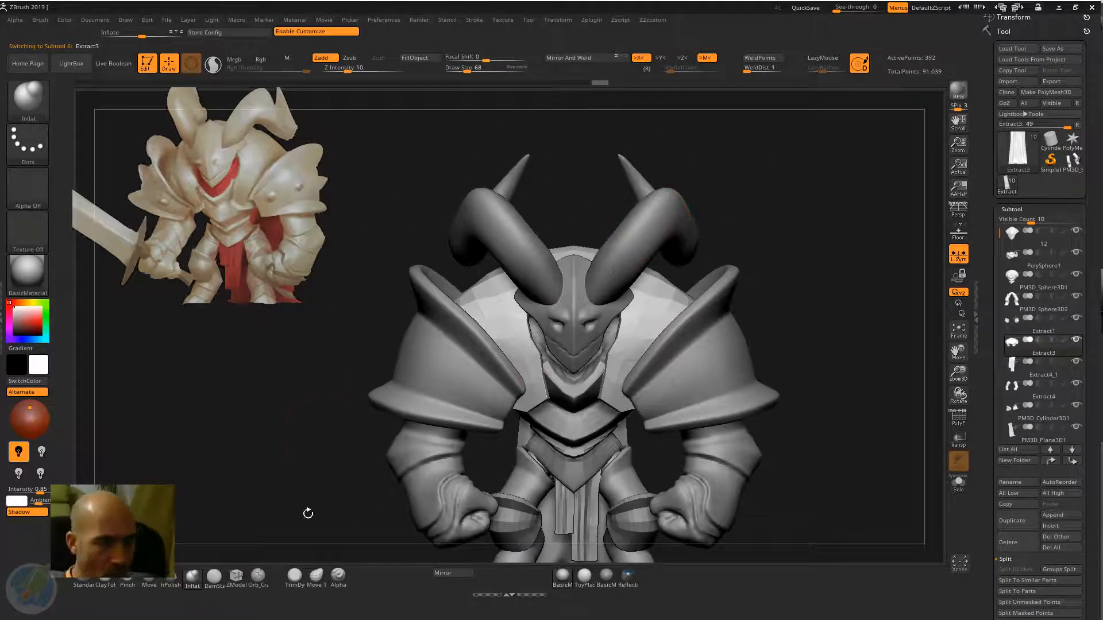
pyautogui.moveTo(291, 451); pyautogui.dragTo(290, 267)
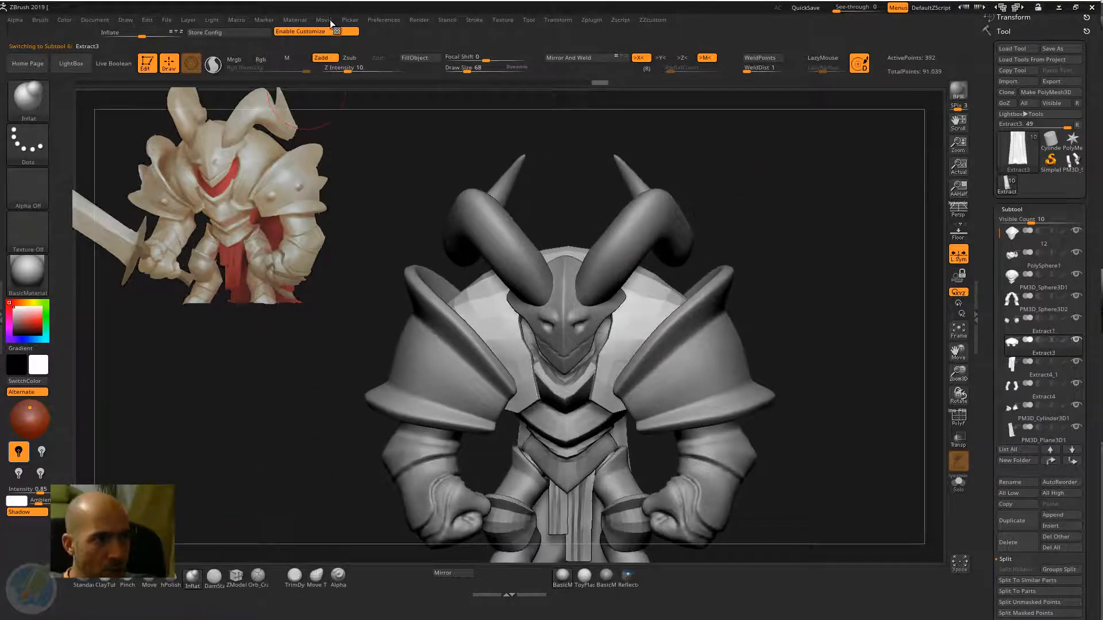
pyautogui.click(333, 32)
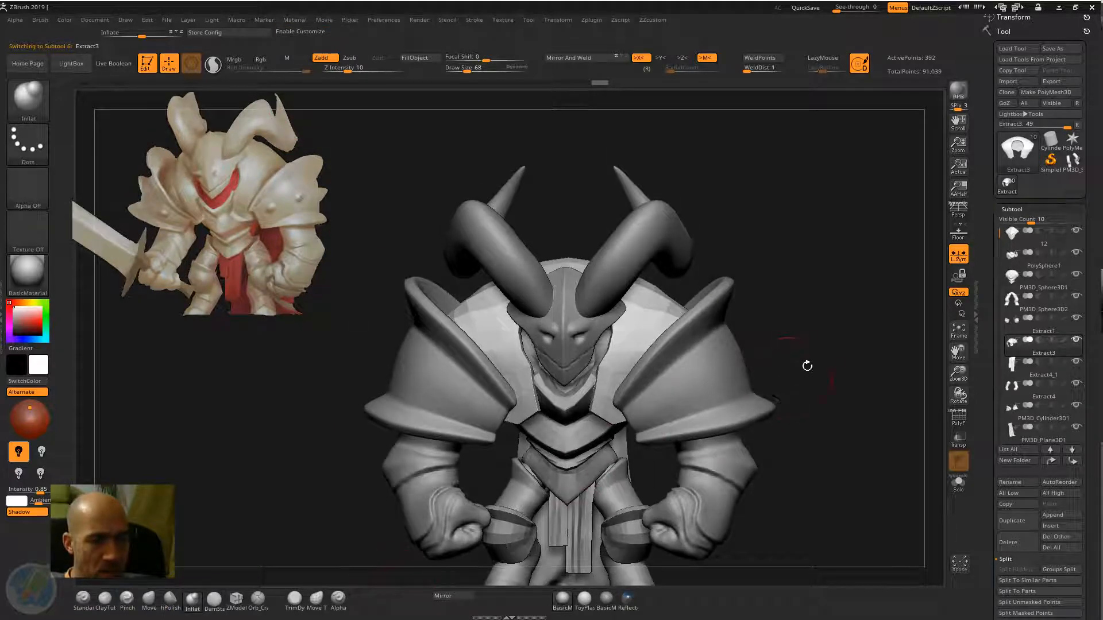
# Select the cape behind the knight's legs and switch to the Move brush
pyautogui.moveTo(807, 366); pyautogui.dragTo(827, 354)
pyautogui.moveTo(813, 282); pyautogui.dragTo(733, 263)
pyautogui.moveTo(756, 207); pyautogui.dragTo(785, 201)
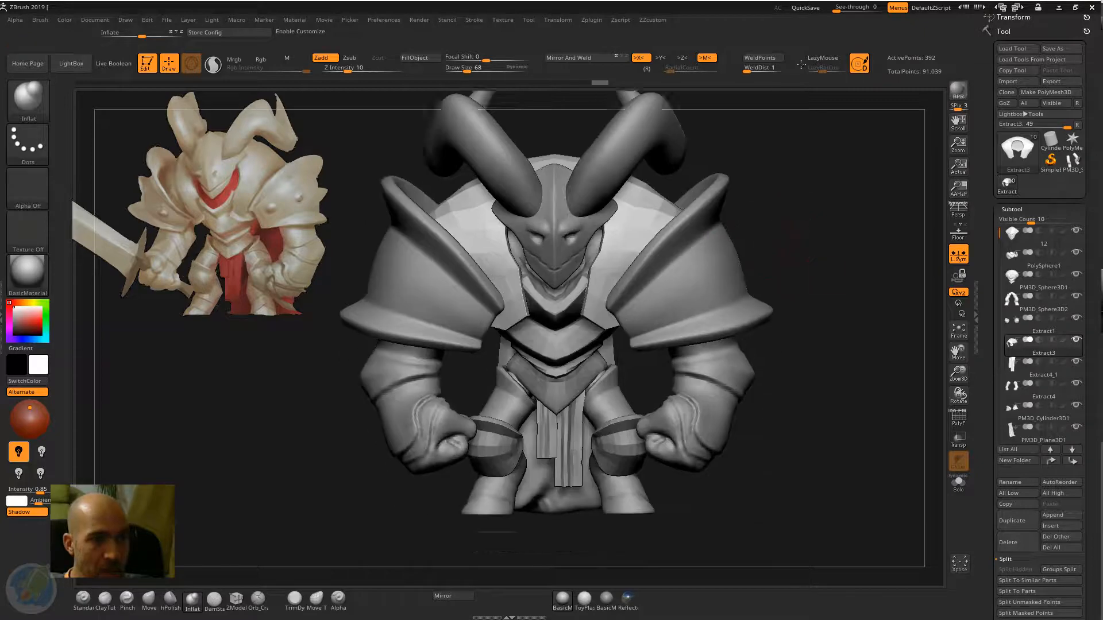
pyautogui.keyDown('alt'); pyautogui.moveTo(801, 65); pyautogui.dragTo(796, 34); pyautogui.keyUp('alt')
pyautogui.keyDown('alt'); pyautogui.moveTo(765, 362); pyautogui.dragTo(741, 428); pyautogui.keyUp('alt')
pyautogui.keyDown('alt'); pyautogui.click(535, 414); pyautogui.keyUp('alt')
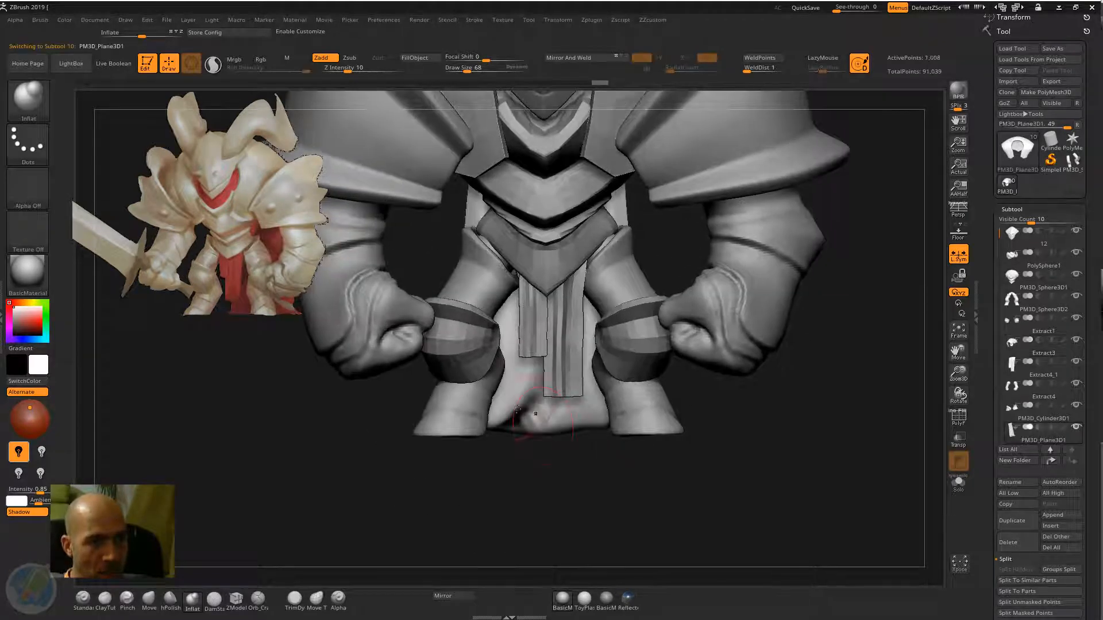
pyautogui.press('b')
pyautogui.press('m')
pyautogui.press('v')
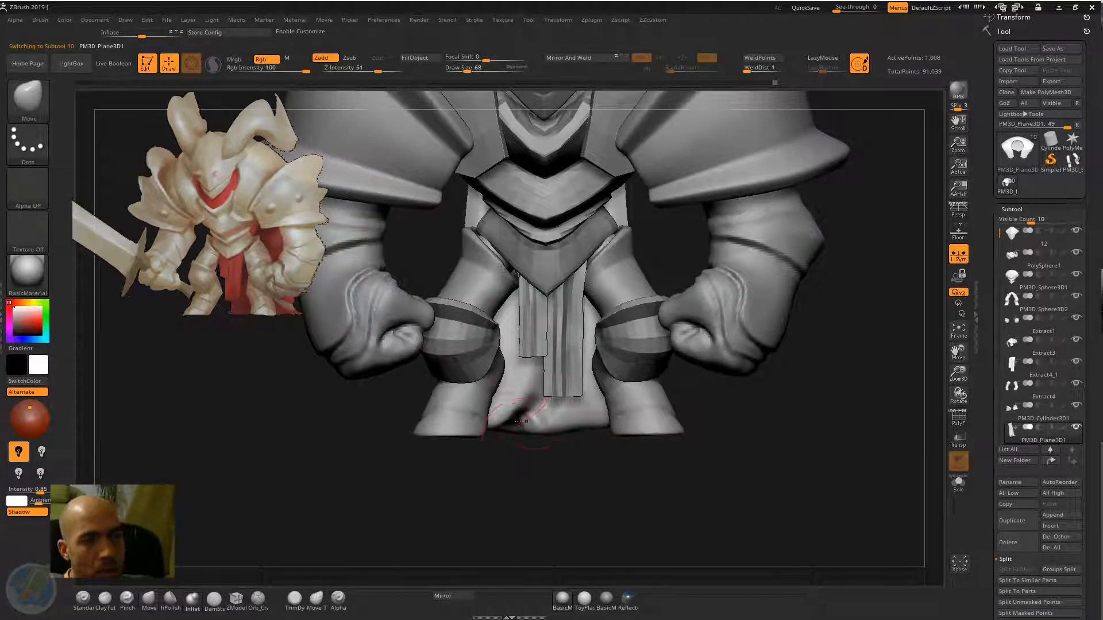
# Adjust the cape's lower hem with the Move brush and check its silhouette from both sides
pyautogui.moveTo(541, 436)
pyautogui.mouseDown()
pyautogui.moveTo(524, 473)
pyautogui.moveTo(540, 457)
pyautogui.mouseUp()
pyautogui.moveTo(631, 363); pyautogui.dragTo(541, 411)
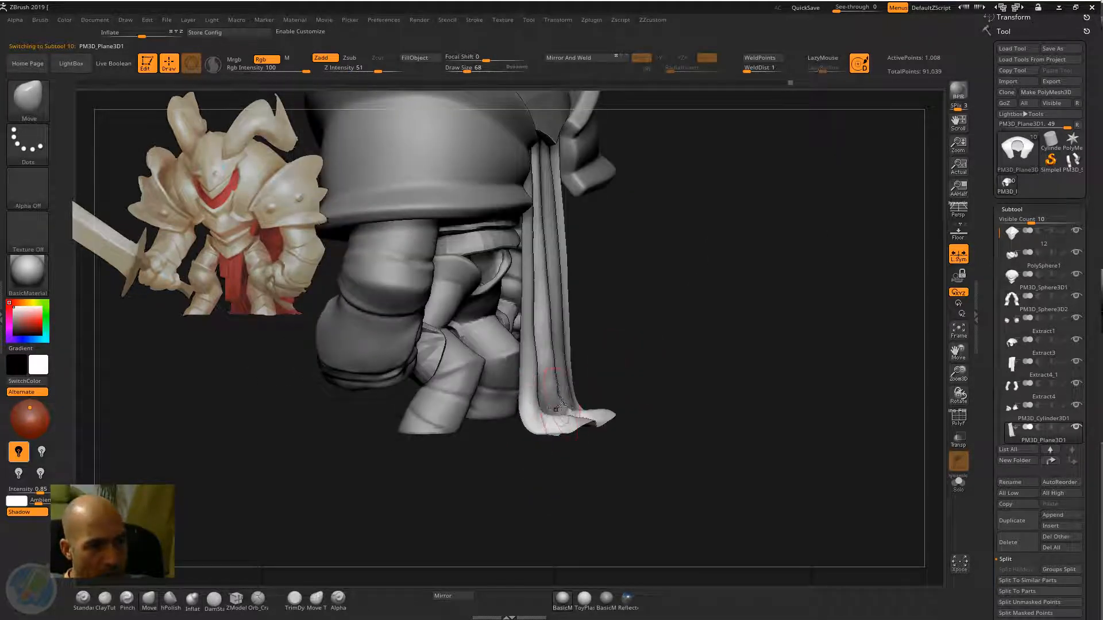
pyautogui.moveTo(648, 378); pyautogui.dragTo(587, 303)
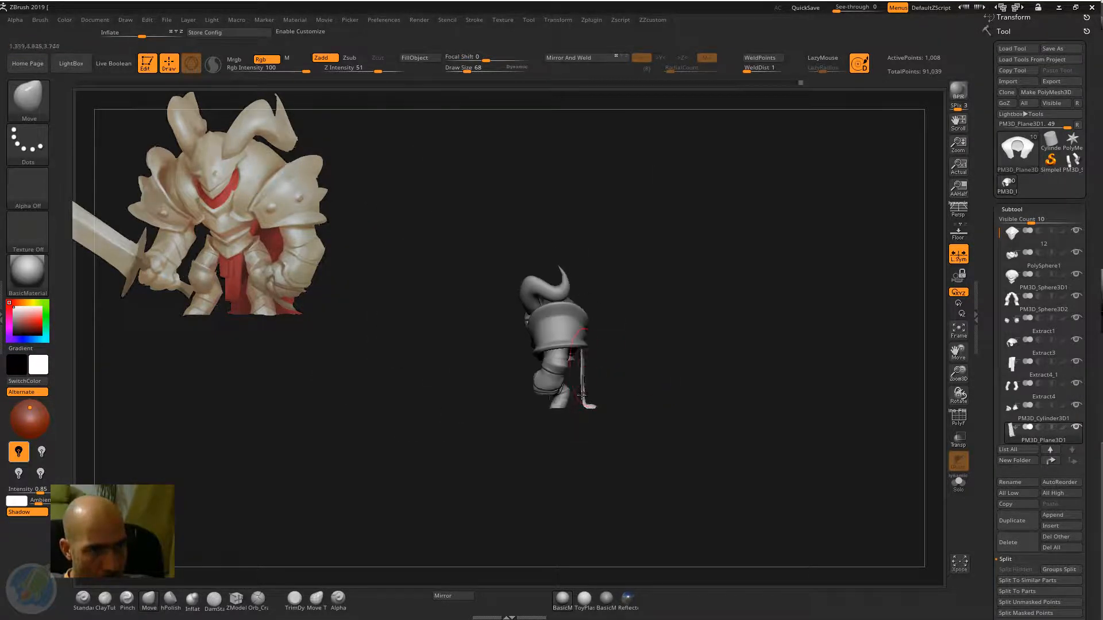
pyautogui.moveTo(618, 374)
pyautogui.mouseDown()
pyautogui.moveTo(537, 379)
pyautogui.moveTo(583, 395)
pyautogui.mouseUp()
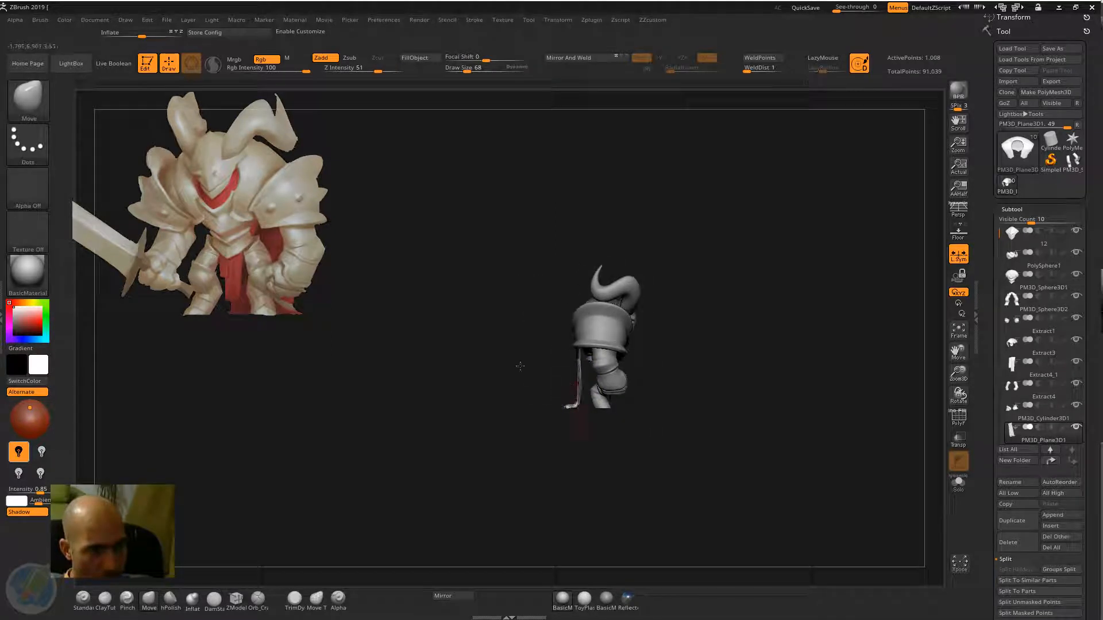
pyautogui.keyDown('alt'); pyautogui.moveTo(520, 366); pyautogui.dragTo(717, 343); pyautogui.keyUp('alt')
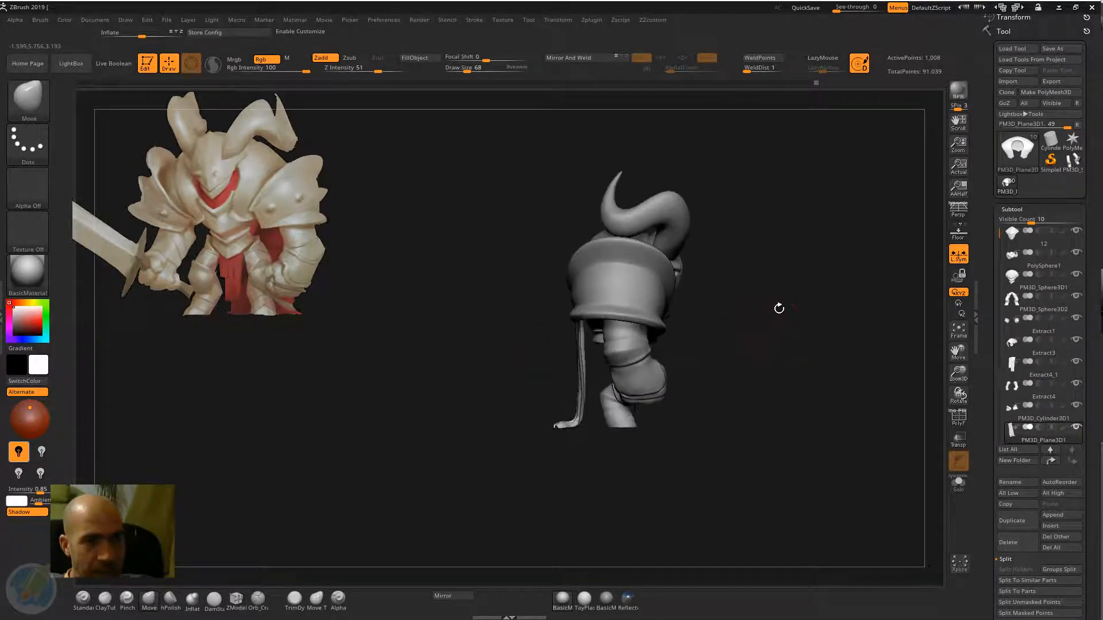
pyautogui.moveTo(778, 308)
pyautogui.mouseDown()
pyautogui.moveTo(741, 314)
pyautogui.moveTo(731, 286)
pyautogui.moveTo(799, 368)
pyautogui.moveTo(645, 397)
pyautogui.mouseUp()
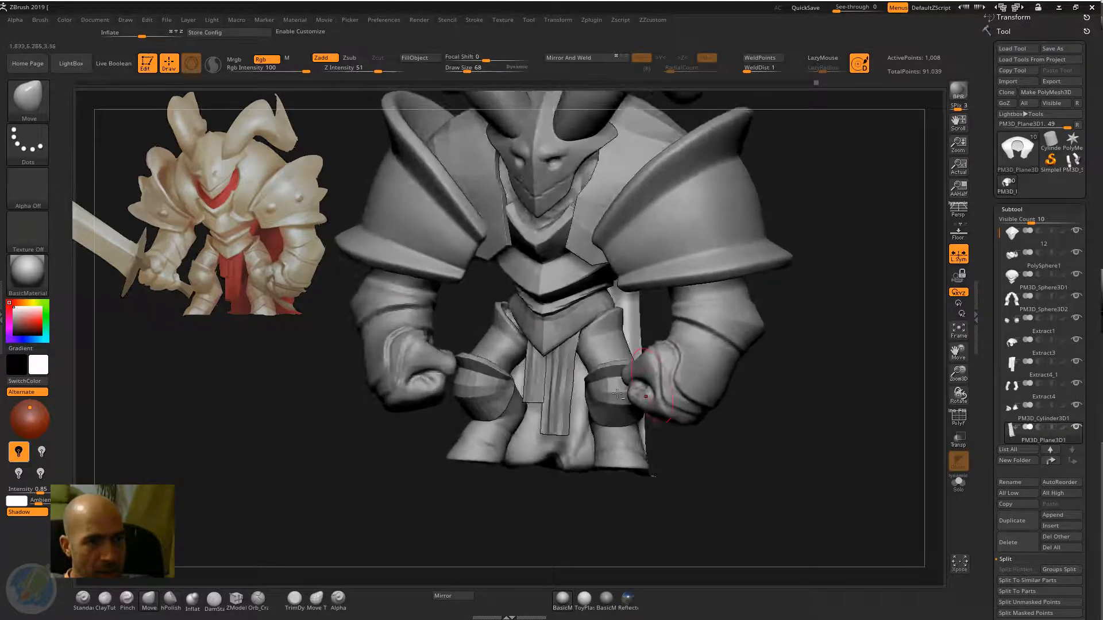
# Select the knee guards and reshape their upper edges with the Move brush
pyautogui.keyDown('alt'); pyautogui.click(610, 393); pyautogui.keyUp('alt')
pyautogui.moveTo(792, 389); pyautogui.dragTo(821, 371)
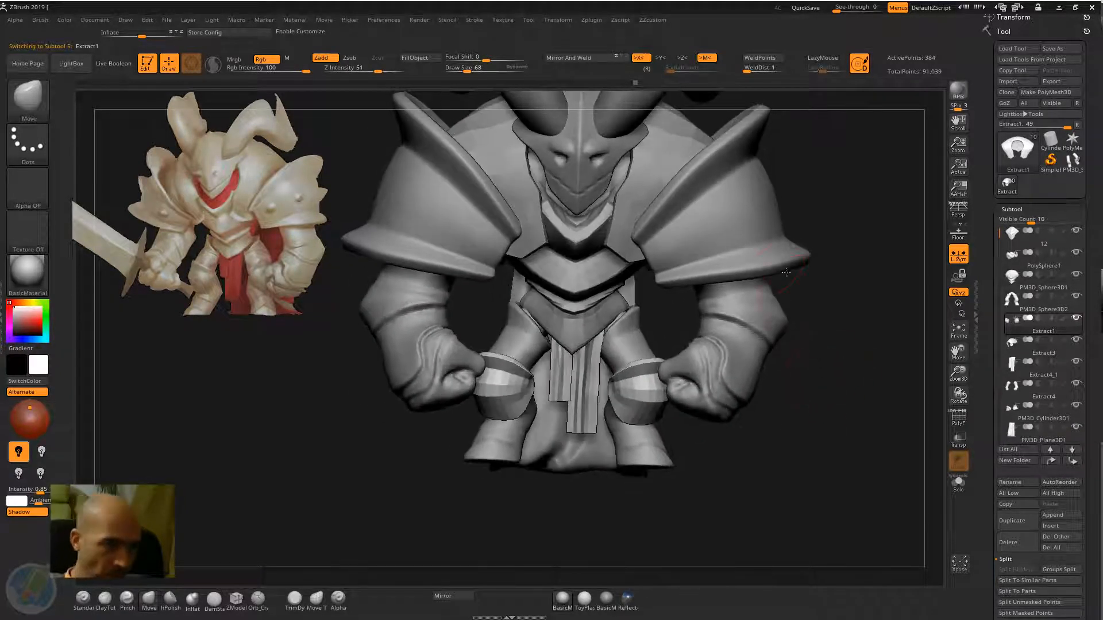
pyautogui.keyDown('alt'); pyautogui.moveTo(845, 413); pyautogui.dragTo(868, 380); pyautogui.keyUp('alt')
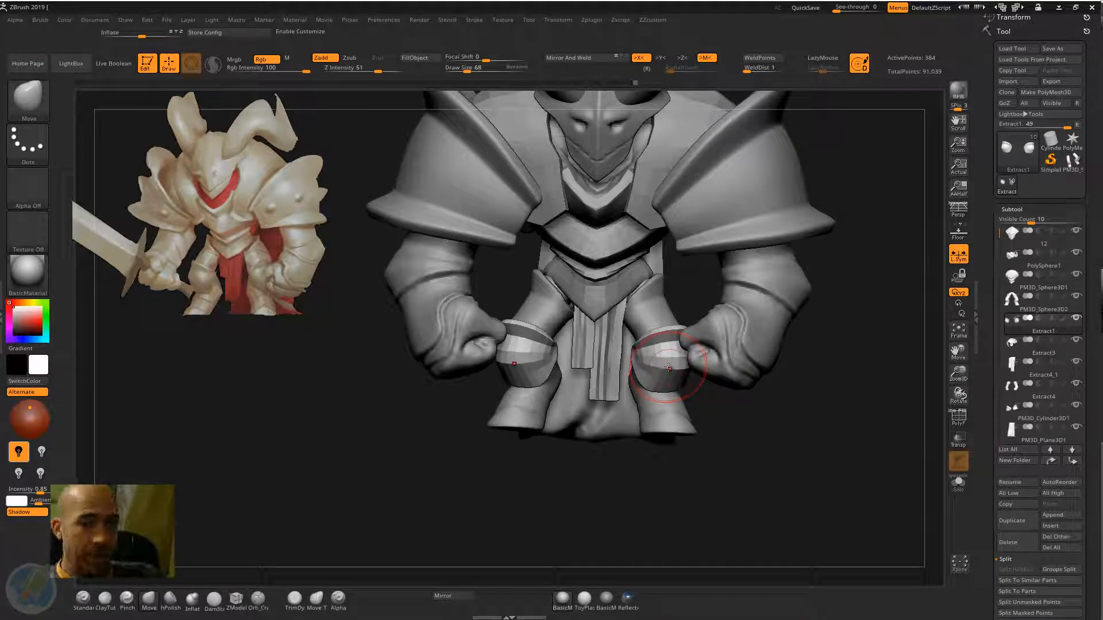
pyautogui.moveTo(781, 438); pyautogui.dragTo(746, 463)
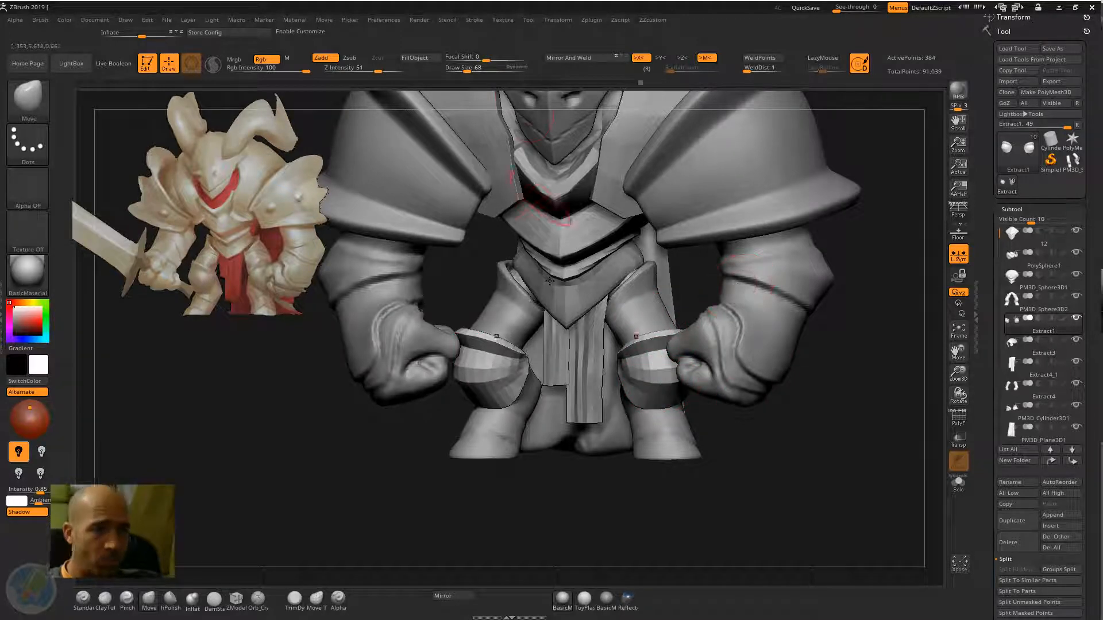
pyautogui.moveTo(844, 369); pyautogui.dragTo(713, 198)
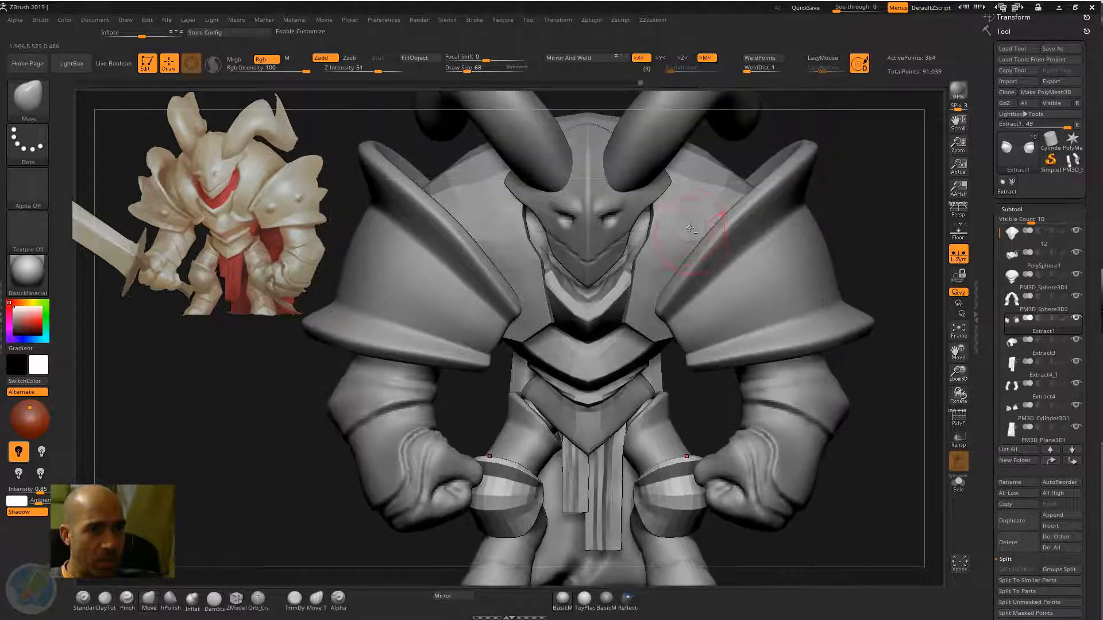
# Preview the armour over the chest and upper back with smooth dynamic subdivision and set its crease level to 1
pyautogui.keyDown('alt'); pyautogui.click(701, 209); pyautogui.keyUp('alt')
pyautogui.moveTo(864, 201)
pyautogui.mouseDown()
pyautogui.moveTo(822, 210)
pyautogui.moveTo(860, 199)
pyautogui.mouseUp()
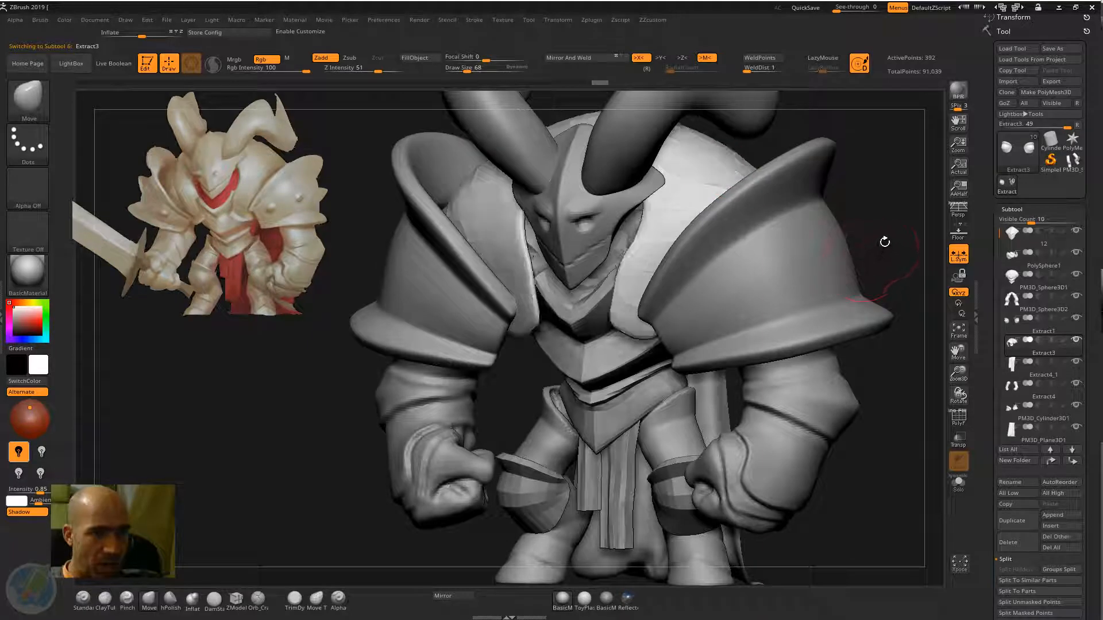
pyautogui.moveTo(885, 242); pyautogui.dragTo(913, 234)
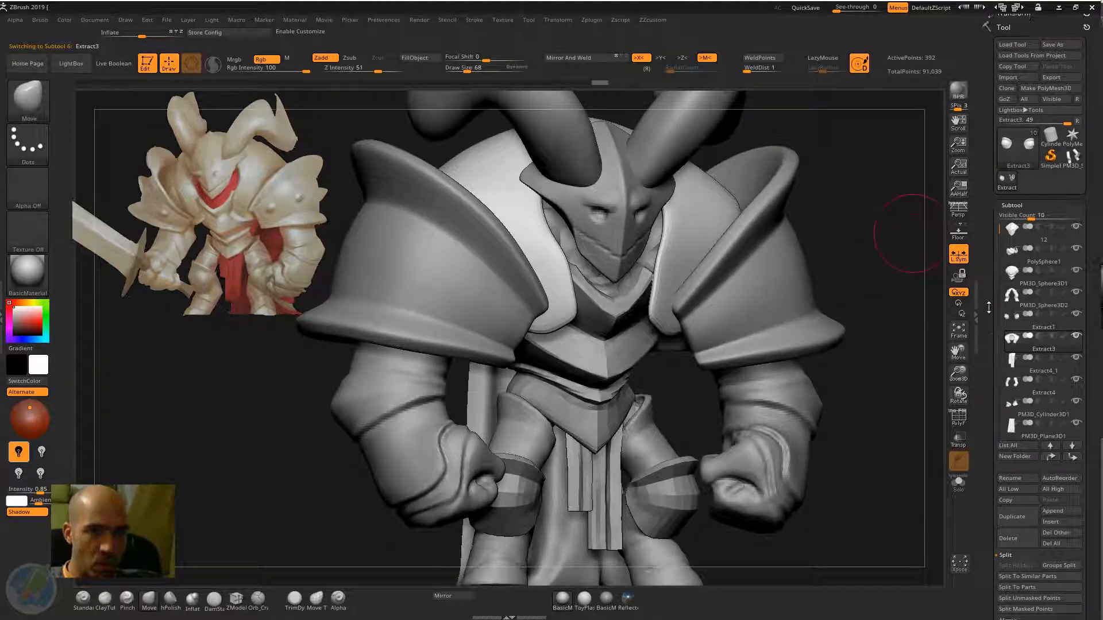
pyautogui.moveTo(988, 308); pyautogui.dragTo(972, 220)
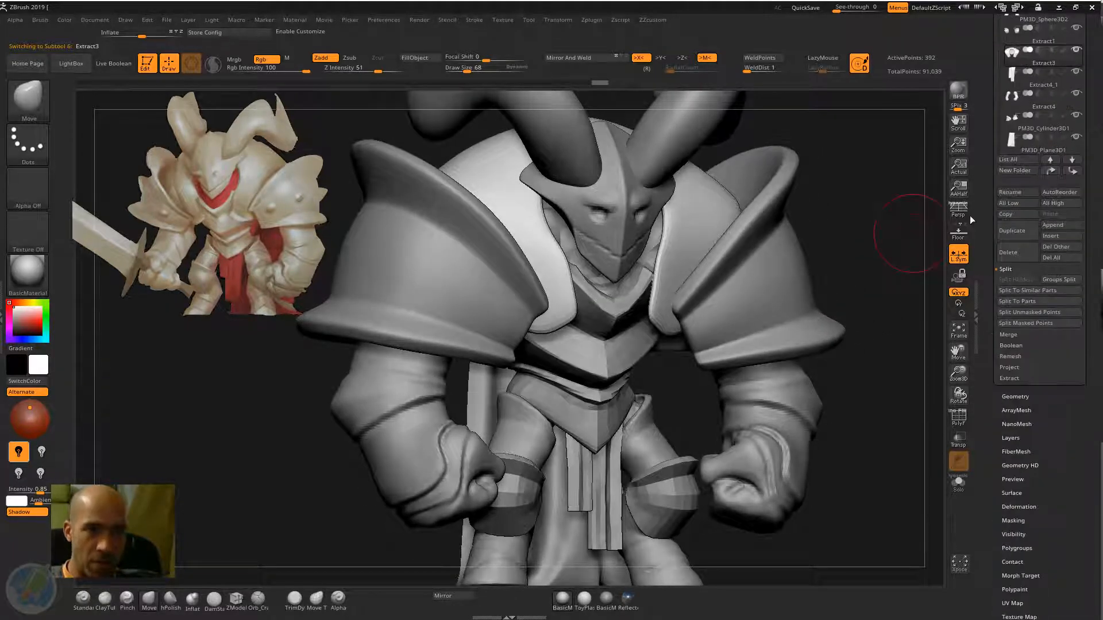
pyautogui.click(1017, 397)
pyautogui.moveTo(993, 417); pyautogui.dragTo(994, 374)
pyautogui.click(1011, 417)
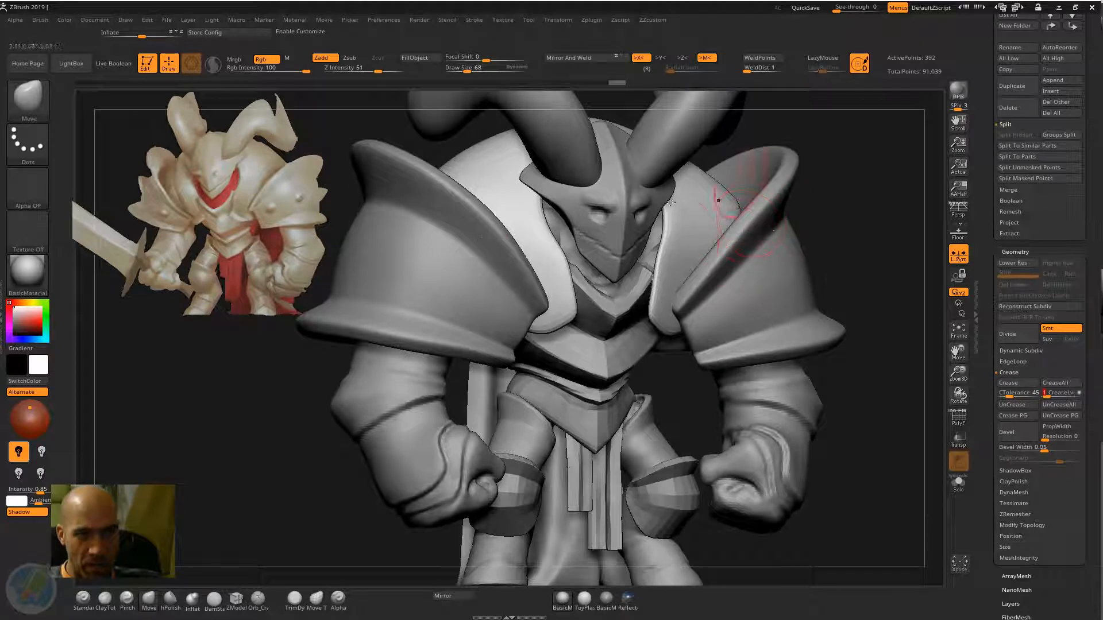
pyautogui.keyDown('alt'); pyautogui.moveTo(863, 233); pyautogui.dragTo(866, 248); pyautogui.keyUp('alt')
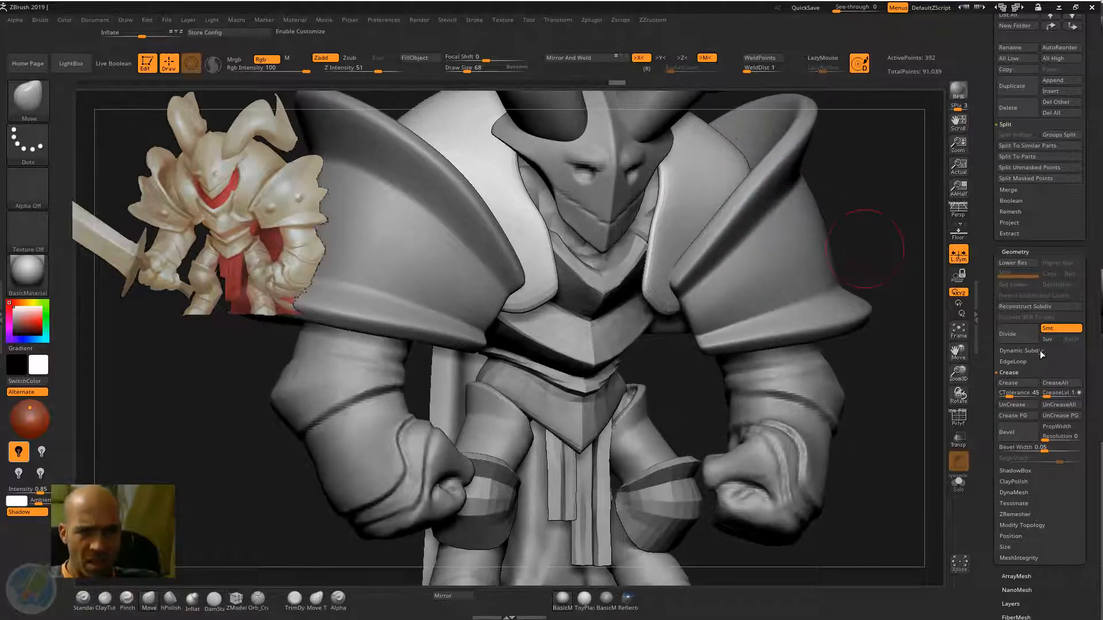
pyautogui.click(1022, 350)
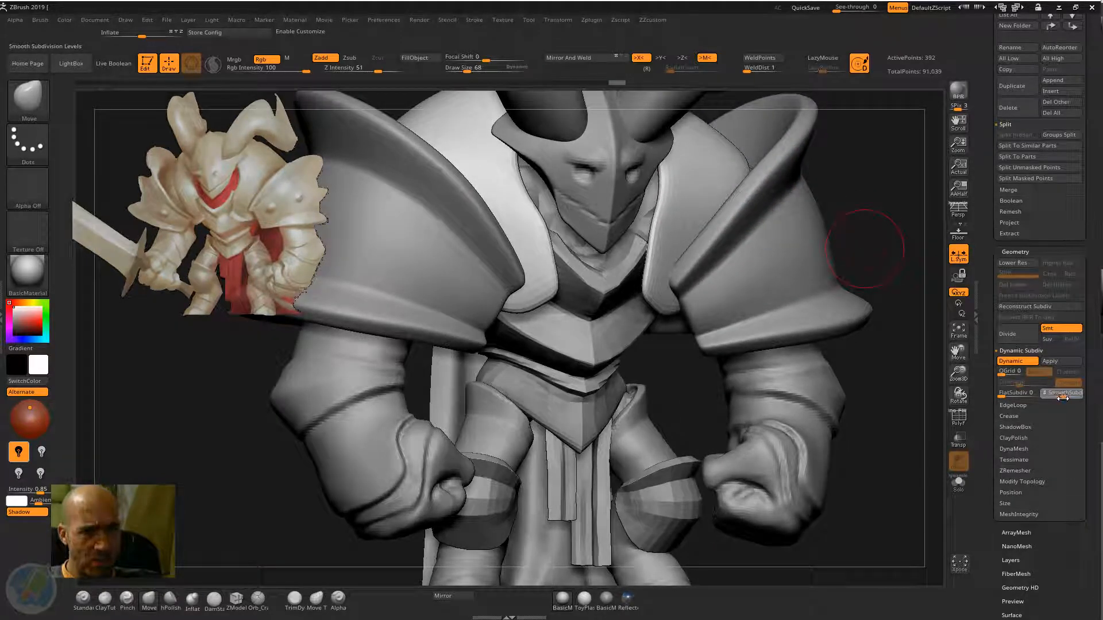
pyautogui.click(1029, 415)
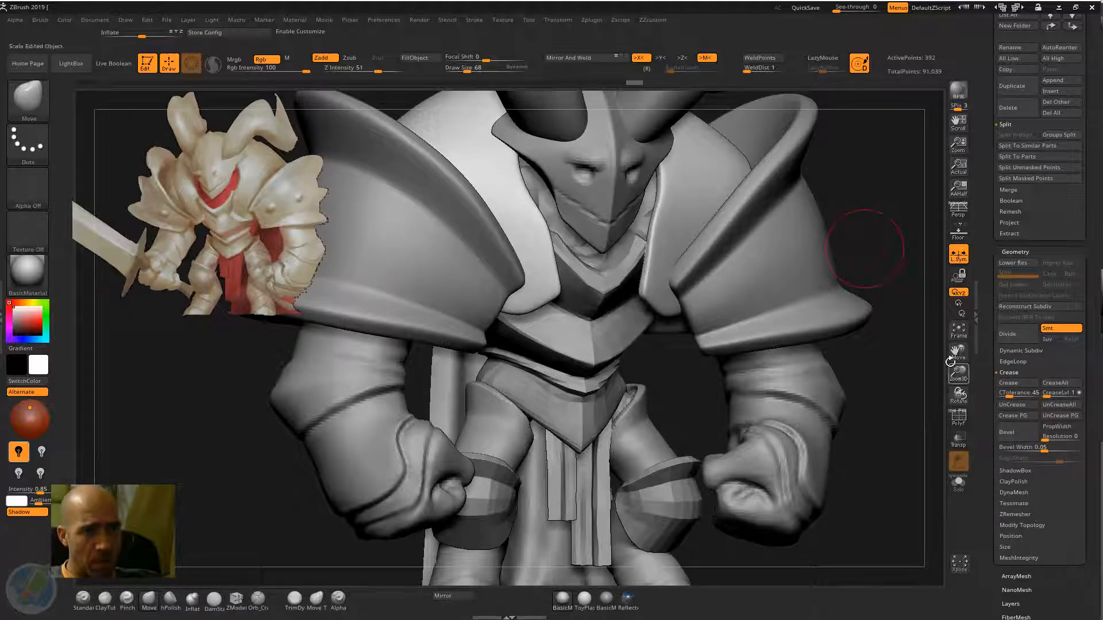
# Thicken the chest and upper back armour slightly with the Inflate deformation and check it against the whole knight
pyautogui.moveTo(910, 265); pyautogui.dragTo(892, 306)
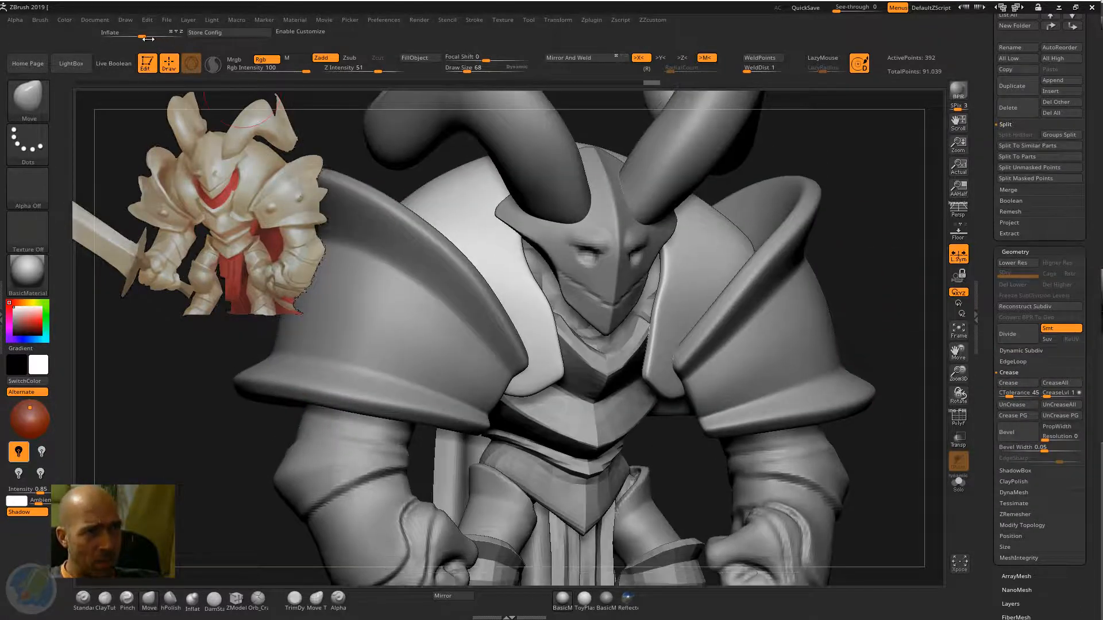
pyautogui.moveTo(149, 37); pyautogui.dragTo(163, 35)
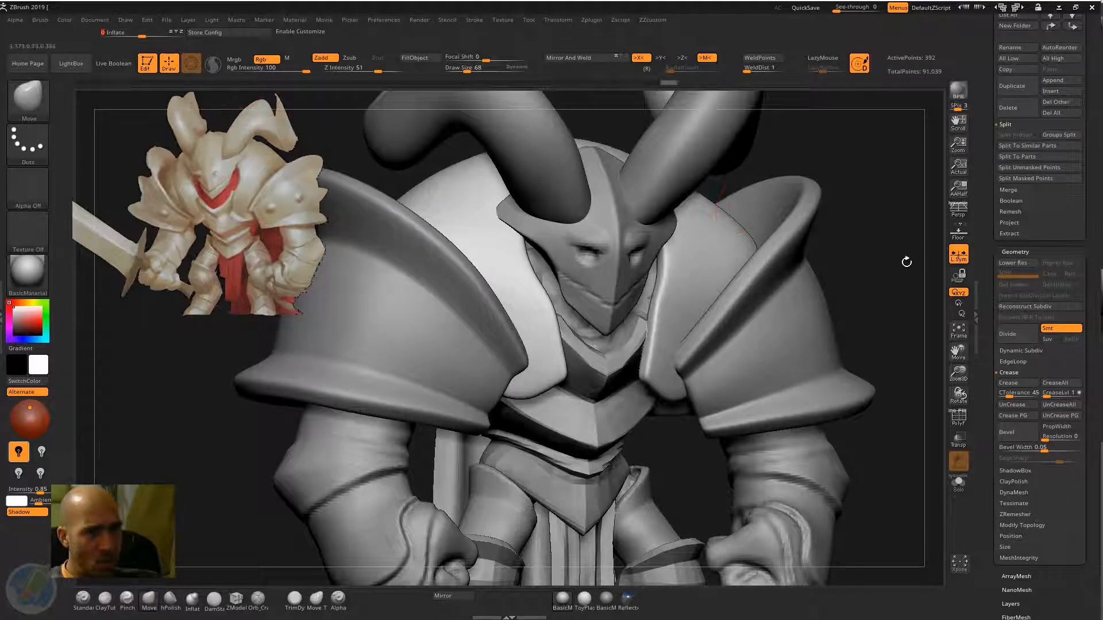
pyautogui.keyDown('alt'); pyautogui.moveTo(906, 262); pyautogui.dragTo(771, 230); pyautogui.keyUp('alt')
pyautogui.moveTo(818, 274)
pyautogui.keyDown('alt'); pyautogui.mouseDown()
pyautogui.moveTo(818, 173)
pyautogui.moveTo(935, 330)
pyautogui.mouseUp(); pyautogui.keyUp('alt')
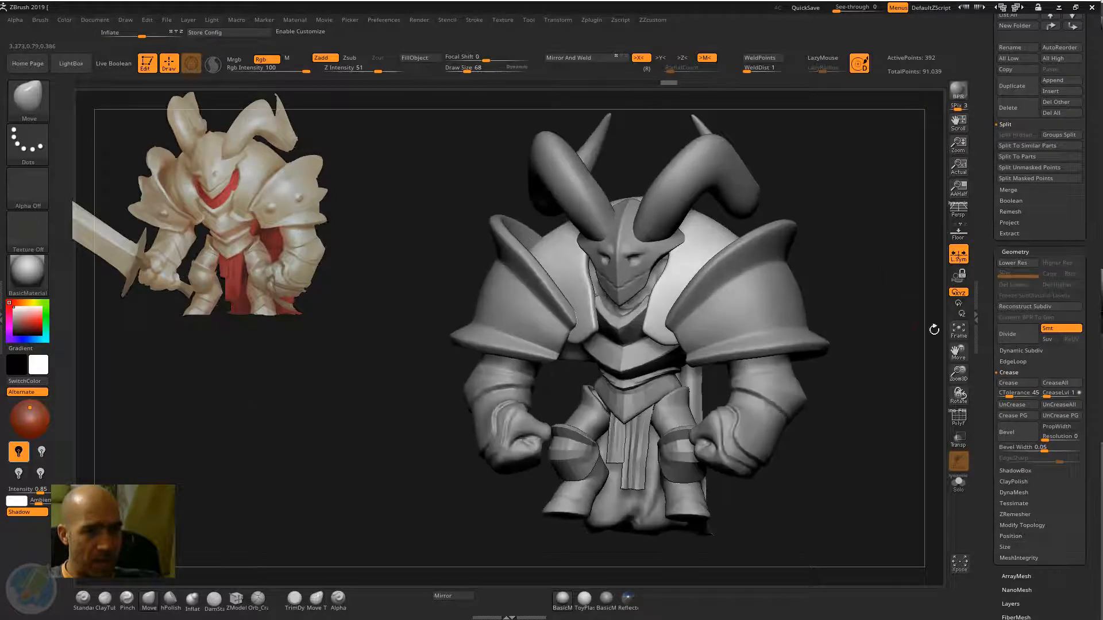
# Isolate the chest and upper back armour, display its polyframe, and turn off the smooth subdivision preview
pyautogui.click(958, 484)
pyautogui.click(958, 416)
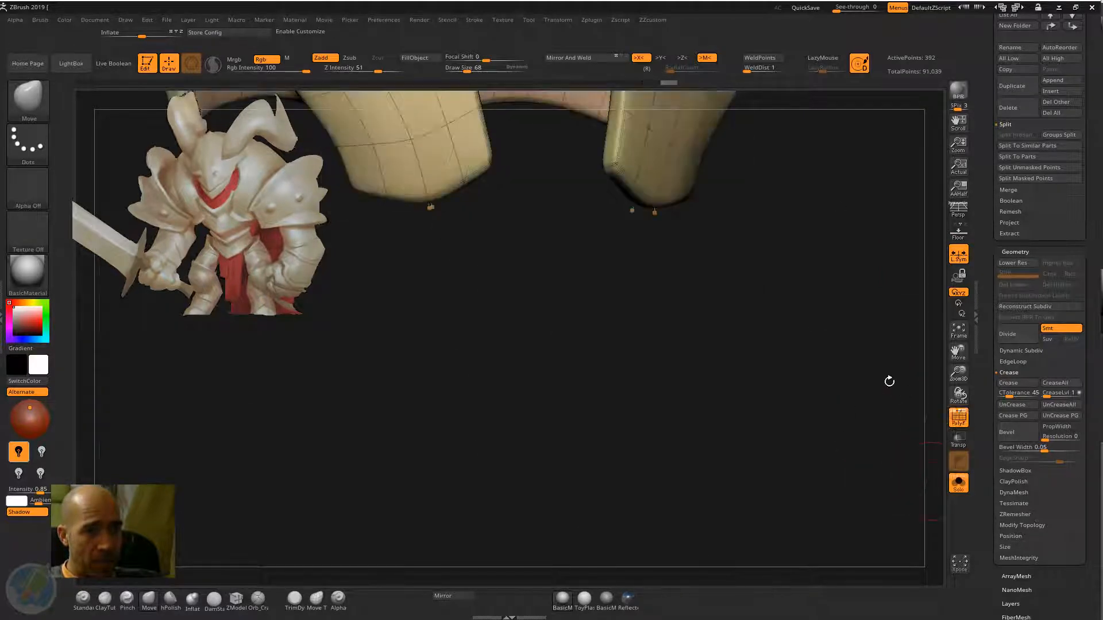
pyautogui.moveTo(796, 433); pyautogui.dragTo(691, 406)
pyautogui.hotkey('shift', 'd')
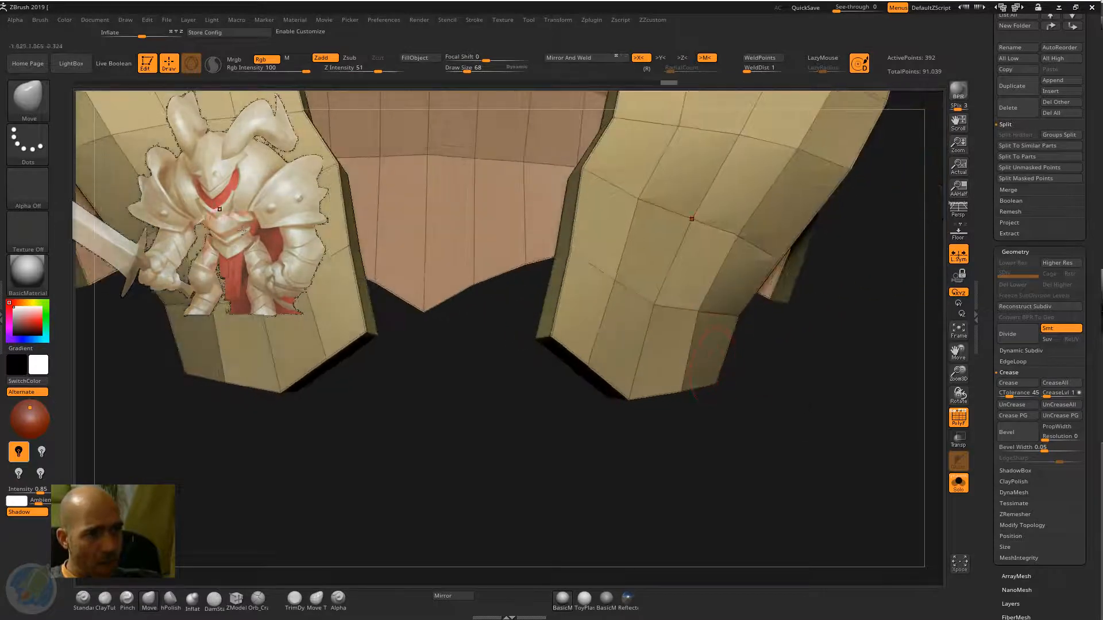
pyautogui.moveTo(479, 502); pyautogui.dragTo(571, 421)
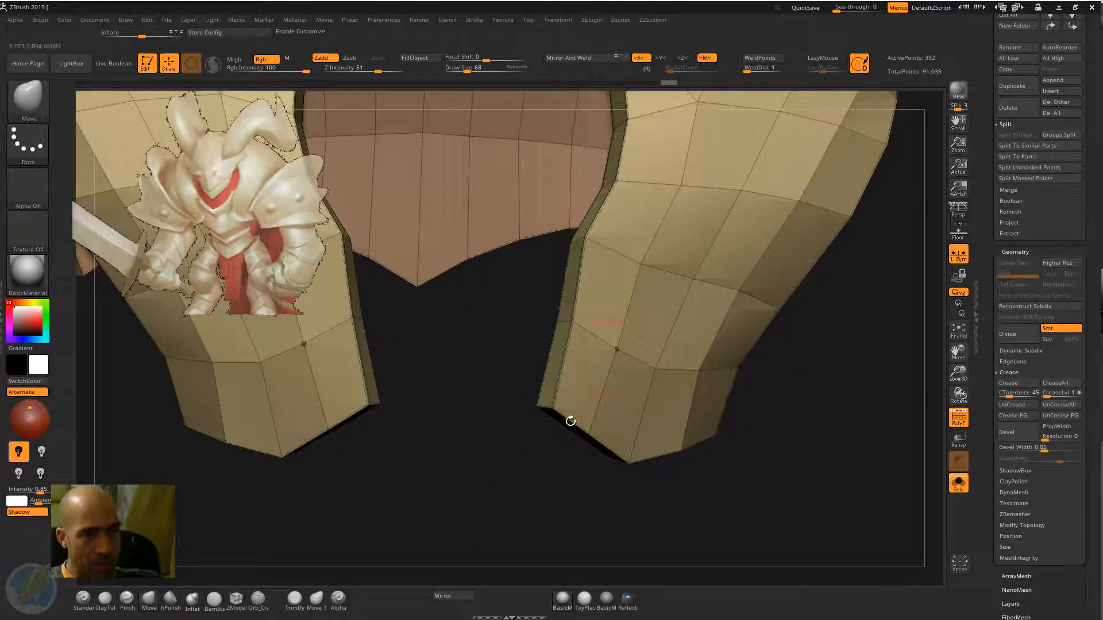
# Insert a single edge loop across the lower ends of the armour's front flaps with ZModeler
pyautogui.click(236, 599)
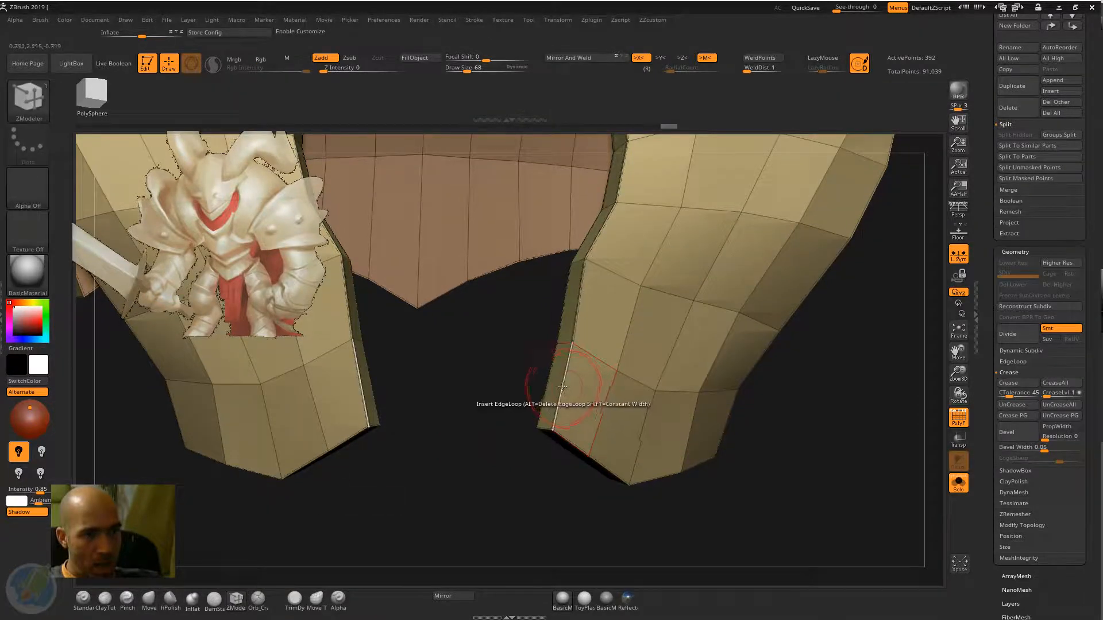
pyautogui.press('space')
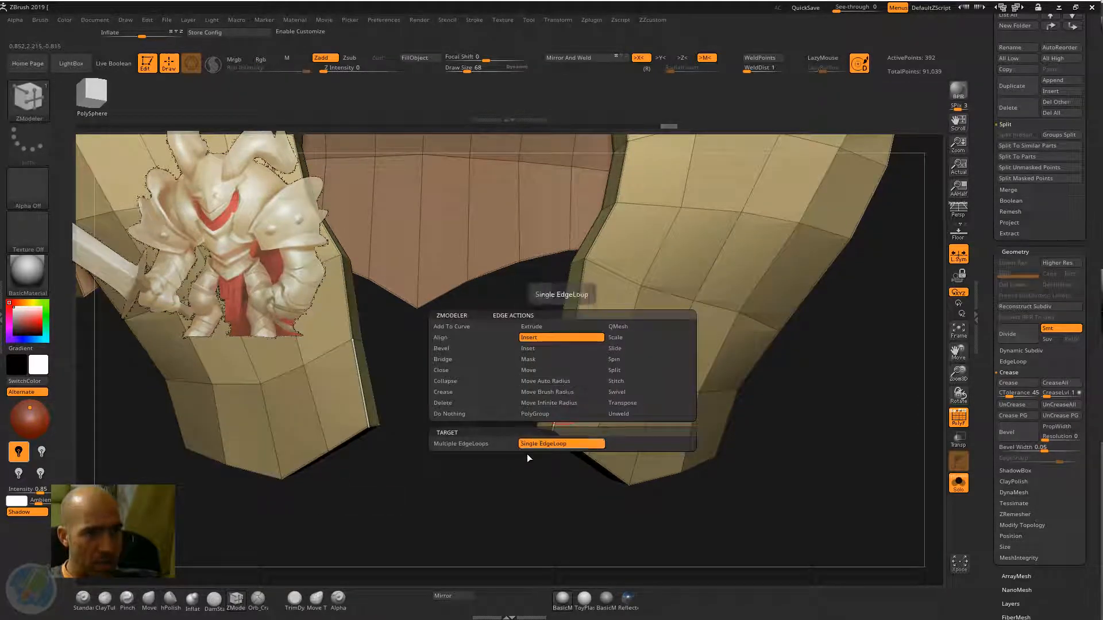
pyautogui.click(563, 382)
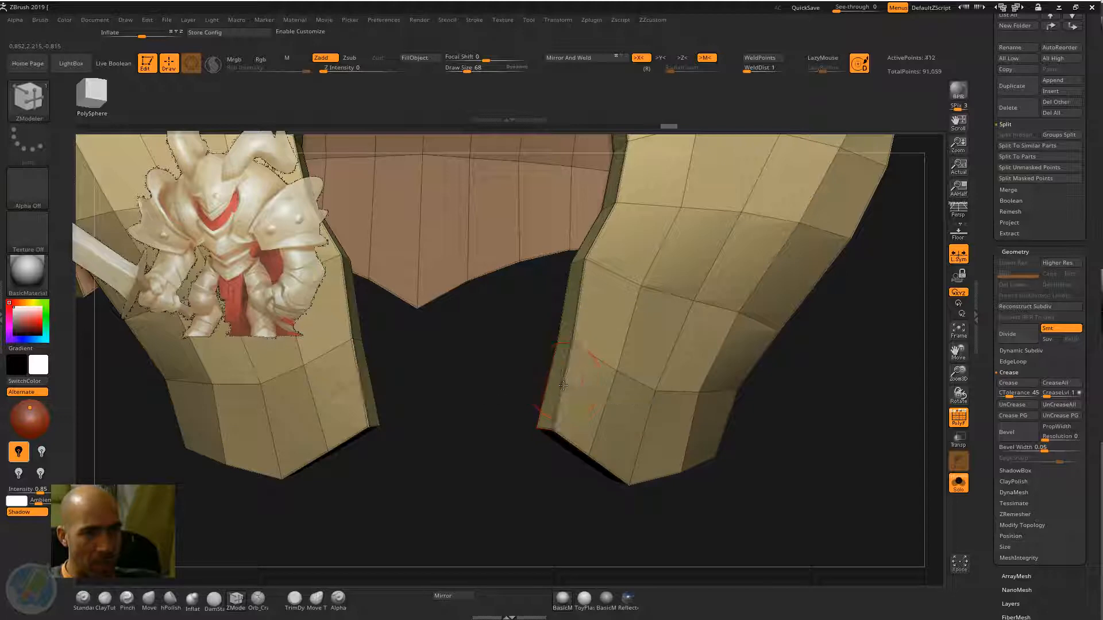
# Mask the lowest row of polygons on the armour's front flaps
pyautogui.moveTo(764, 483)
pyautogui.mouseDown()
pyautogui.moveTo(751, 517)
pyautogui.moveTo(739, 508)
pyautogui.moveTo(753, 496)
pyautogui.moveTo(628, 434)
pyautogui.moveTo(584, 468)
pyautogui.moveTo(543, 416)
pyautogui.mouseUp()
pyautogui.keyDown('ctrl'); pyautogui.moveTo(836, 482); pyautogui.dragTo(724, 398); pyautogui.keyUp('ctrl')
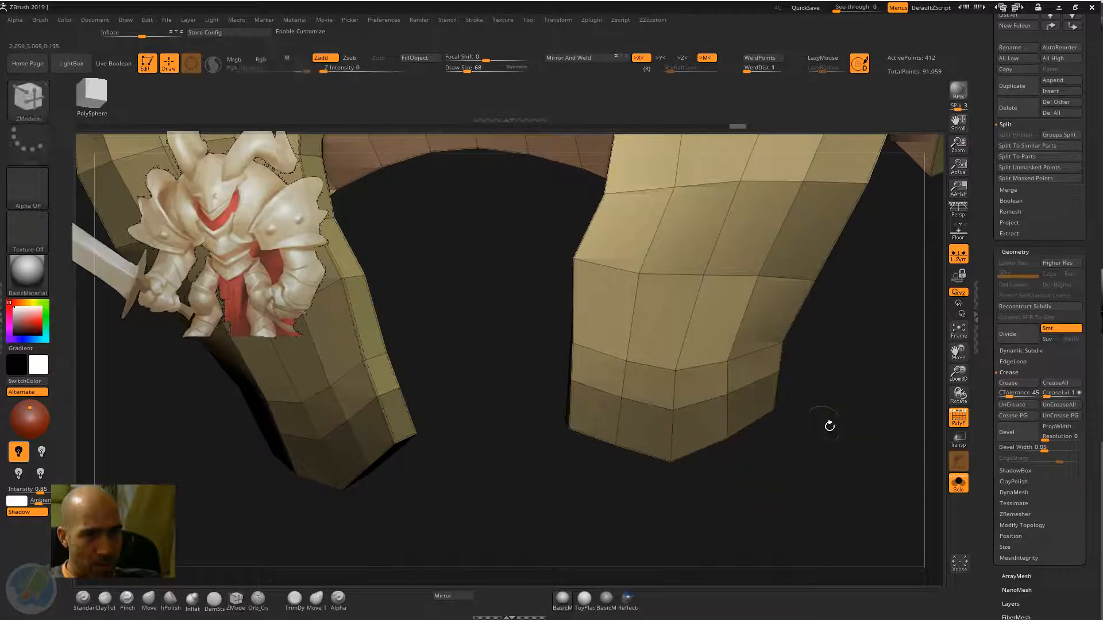
pyautogui.moveTo(830, 424); pyautogui.dragTo(652, 454)
pyautogui.keyDown('ctrl'); pyautogui.moveTo(717, 516); pyautogui.dragTo(587, 430); pyautogui.keyUp('ctrl')
pyautogui.keyDown('ctrl'); pyautogui.moveTo(642, 507); pyautogui.dragTo(556, 419); pyautogui.keyUp('ctrl')
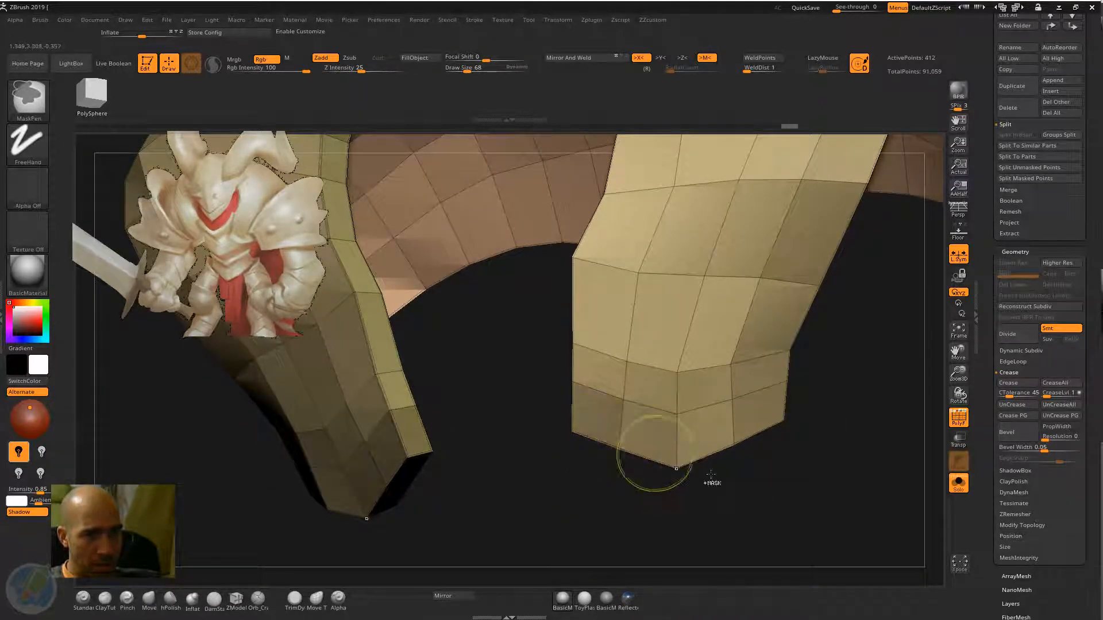
pyautogui.keyDown('ctrl'); pyautogui.moveTo(750, 500); pyautogui.dragTo(635, 443); pyautogui.keyUp('ctrl')
pyautogui.keyDown('ctrl'); pyautogui.moveTo(840, 479); pyautogui.dragTo(728, 410); pyautogui.keyUp('ctrl')
pyautogui.moveTo(841, 428); pyautogui.dragTo(850, 480)
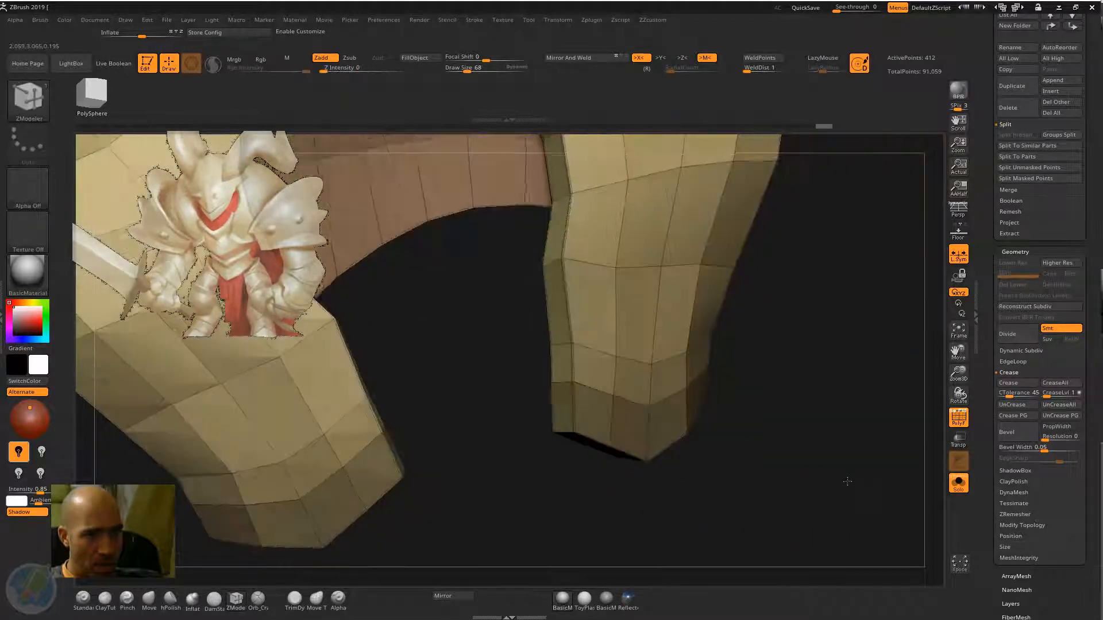
pyautogui.moveTo(761, 509)
pyautogui.keyDown('ctrl'); pyautogui.mouseDown()
pyautogui.moveTo(632, 466)
pyautogui.moveTo(534, 417)
pyautogui.mouseUp(); pyautogui.keyUp('ctrl')
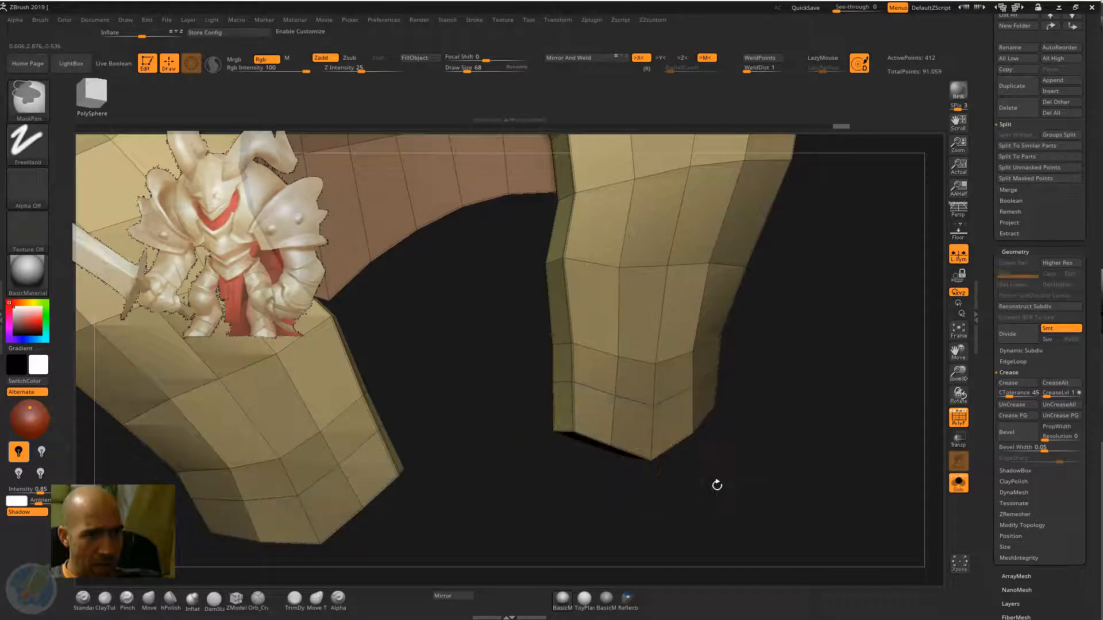
pyautogui.hotkey('ctrl', 'z')
pyautogui.keyDown('ctrl'); pyautogui.moveTo(770, 507); pyautogui.dragTo(528, 419); pyautogui.keyUp('ctrl')
pyautogui.hotkey('ctrl', 'z')
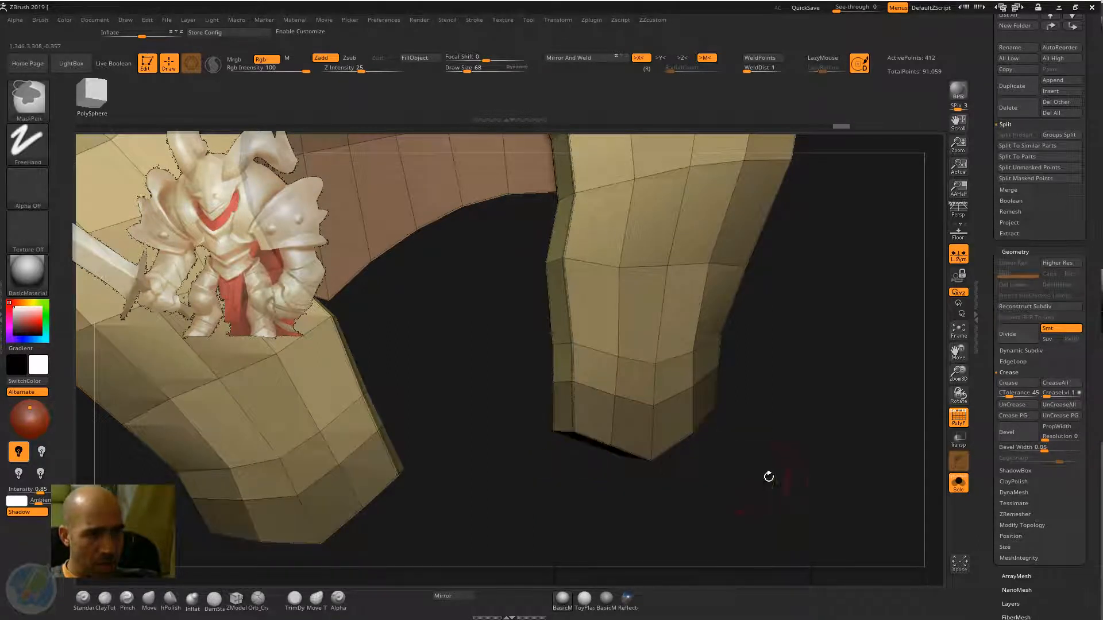
# Invert the mask and move the lowest polygon row of the armour's front flaps outward into a flared lip
pyautogui.moveTo(769, 476); pyautogui.dragTo(804, 396)
pyautogui.keyDown('ctrl'); pyautogui.click(799, 423); pyautogui.keyUp('ctrl')
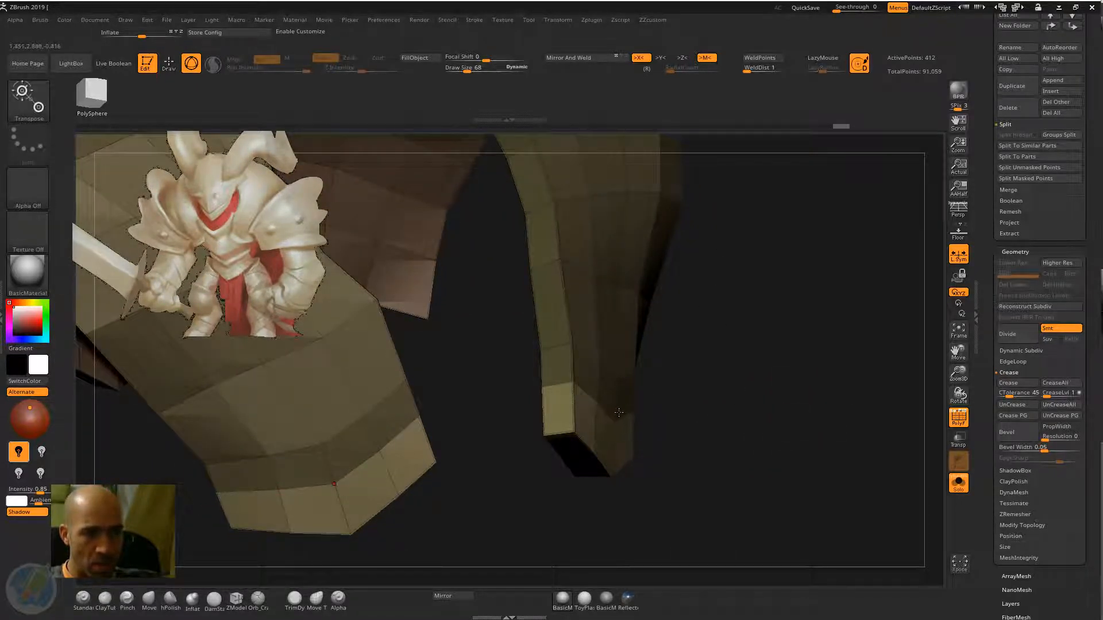
pyautogui.click(615, 418)
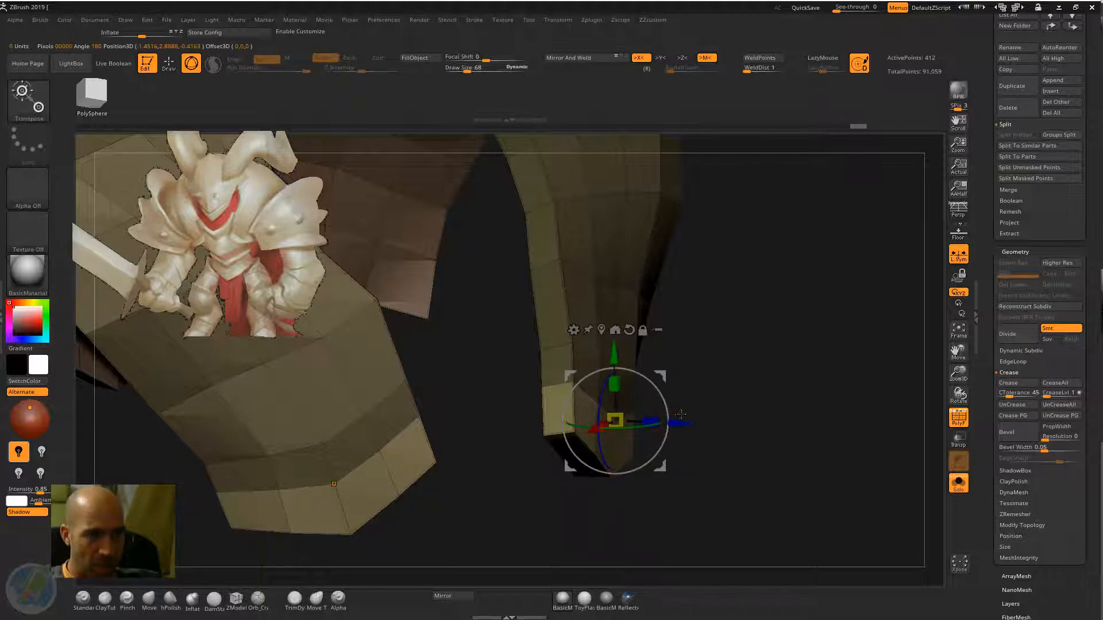
pyautogui.moveTo(681, 401)
pyautogui.mouseDown()
pyautogui.moveTo(683, 389)
pyautogui.moveTo(649, 406)
pyautogui.moveTo(660, 377)
pyautogui.moveTo(776, 446)
pyautogui.moveTo(802, 422)
pyautogui.mouseUp()
pyautogui.press('q')
# Adjust the corners and outline of the flared lip on the front flaps with the Move brush
pyautogui.press('b')
pyautogui.press('m')
pyautogui.press('v')
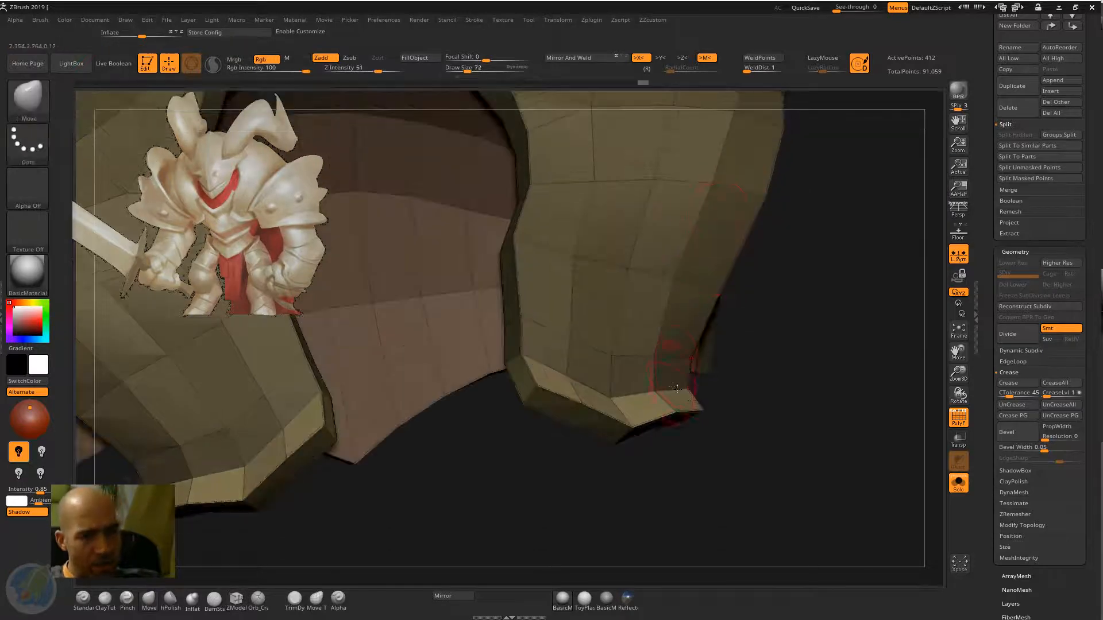
pyautogui.moveTo(704, 445); pyautogui.dragTo(619, 474)
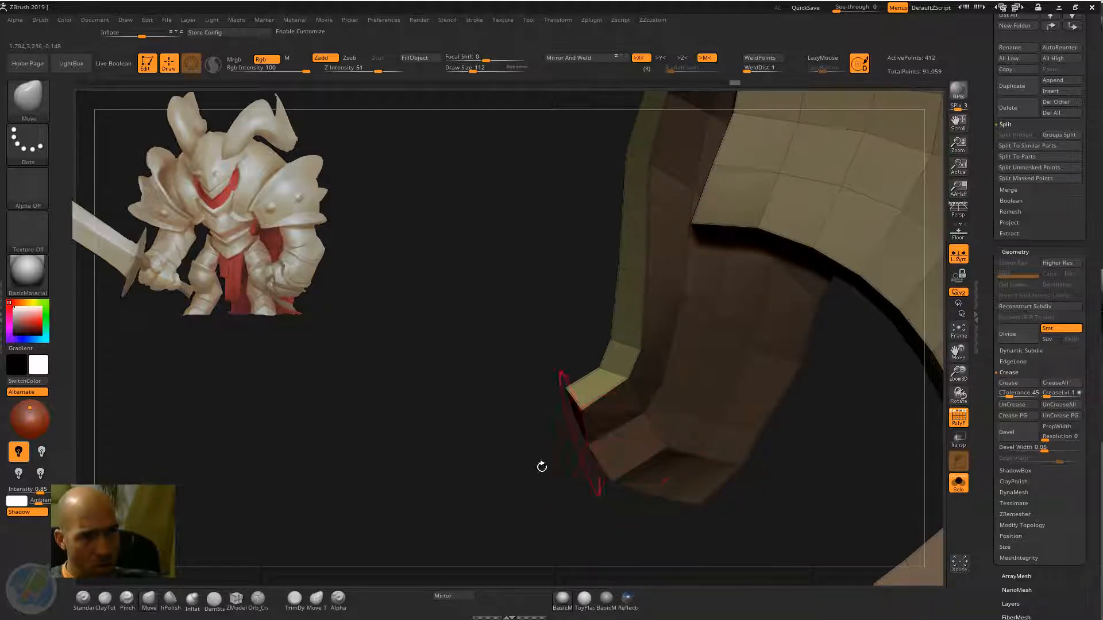
pyautogui.moveTo(542, 466); pyautogui.dragTo(602, 446)
pyautogui.moveTo(505, 473); pyautogui.dragTo(603, 458)
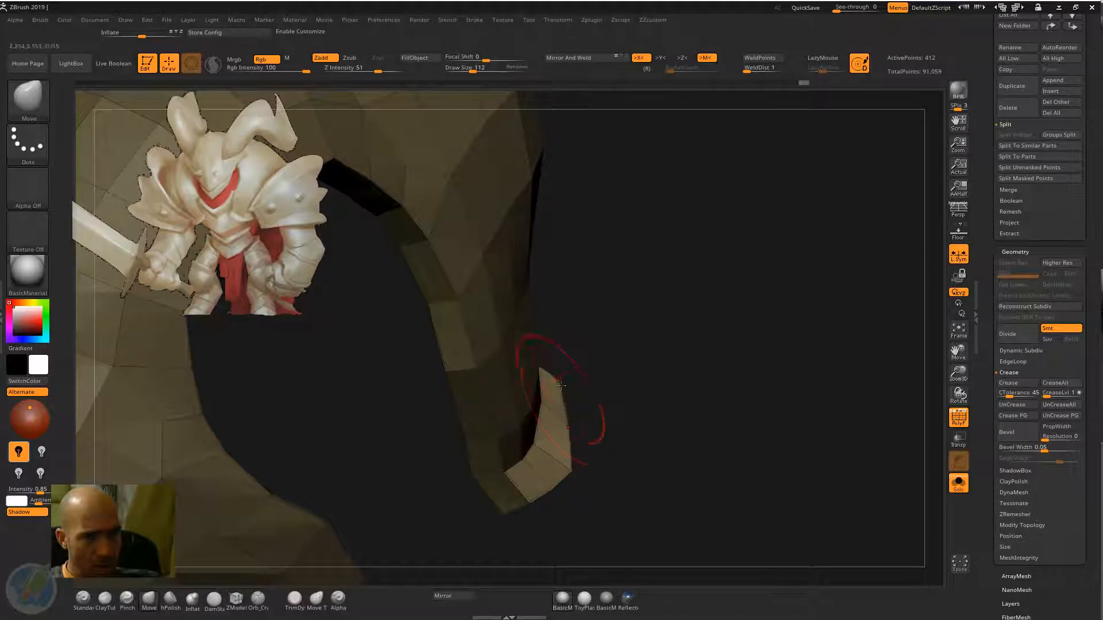
pyautogui.moveTo(560, 384); pyautogui.dragTo(592, 466)
pyautogui.moveTo(726, 394)
pyautogui.mouseDown()
pyautogui.moveTo(770, 368)
pyautogui.moveTo(862, 443)
pyautogui.moveTo(816, 446)
pyautogui.moveTo(812, 505)
pyautogui.moveTo(811, 386)
pyautogui.moveTo(815, 480)
pyautogui.moveTo(653, 522)
pyautogui.moveTo(616, 406)
pyautogui.moveTo(580, 385)
pyautogui.moveTo(583, 343)
pyautogui.mouseUp()
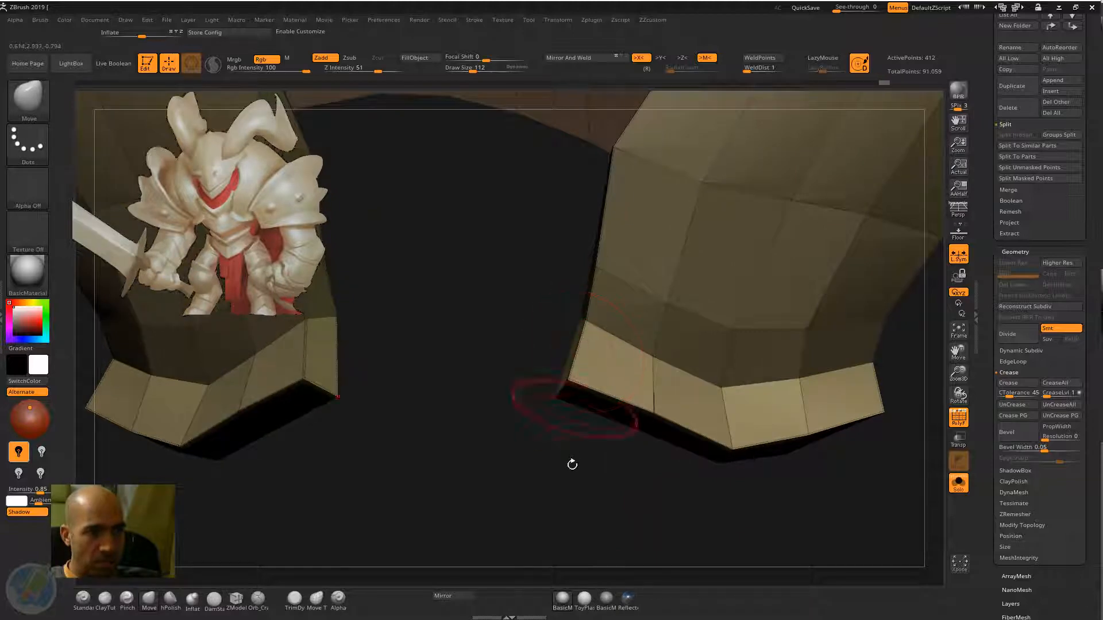
# Refine the lip's lower edge and the inner side of the front flaps with the Move brush, and clear the mask
pyautogui.moveTo(572, 464)
pyautogui.mouseDown()
pyautogui.moveTo(591, 411)
pyautogui.moveTo(626, 416)
pyautogui.moveTo(676, 388)
pyautogui.mouseUp()
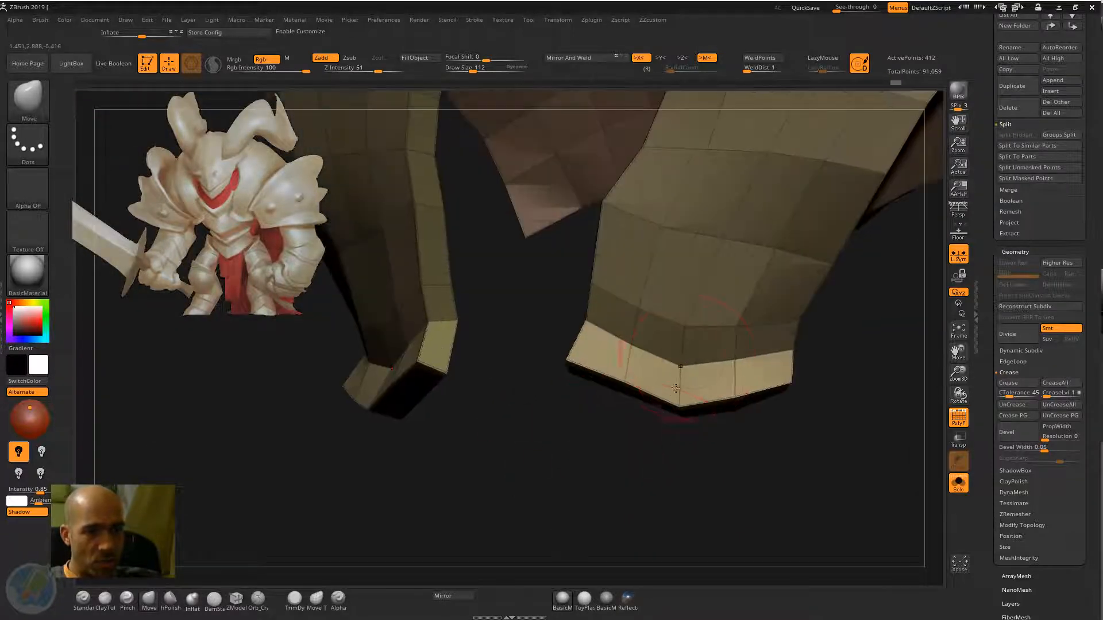
pyautogui.moveTo(665, 449)
pyautogui.mouseDown()
pyautogui.moveTo(638, 426)
pyautogui.moveTo(615, 369)
pyautogui.moveTo(648, 396)
pyautogui.moveTo(576, 369)
pyautogui.moveTo(598, 460)
pyautogui.moveTo(702, 388)
pyautogui.moveTo(574, 333)
pyautogui.mouseUp()
pyautogui.moveTo(645, 345)
pyautogui.mouseDown()
pyautogui.moveTo(653, 456)
pyautogui.moveTo(586, 349)
pyautogui.moveTo(692, 446)
pyautogui.moveTo(618, 488)
pyautogui.moveTo(554, 380)
pyautogui.mouseUp()
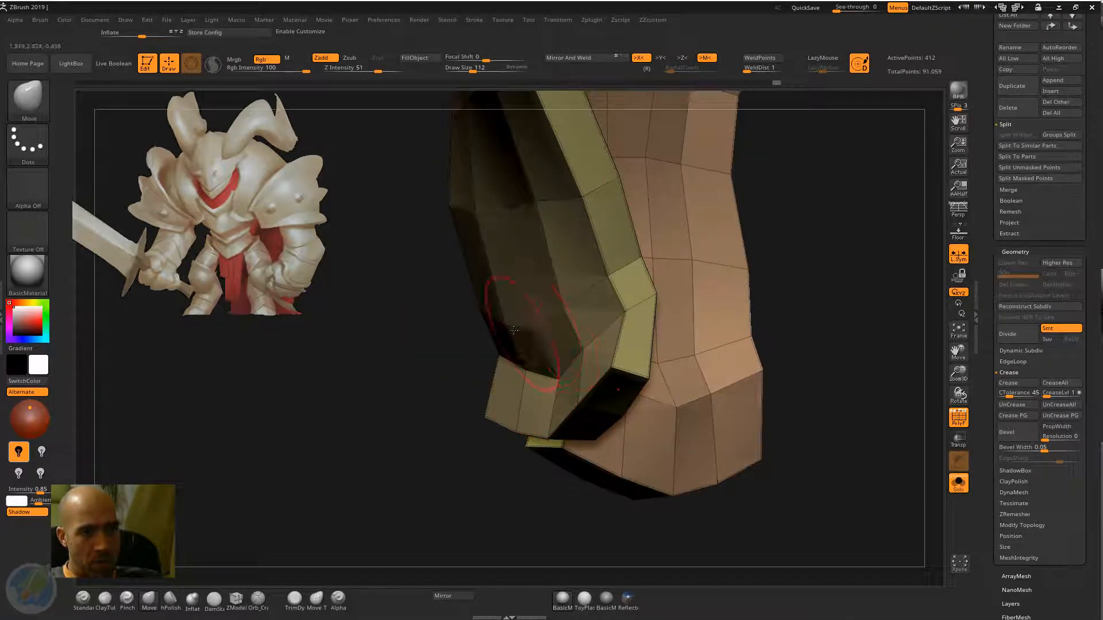
pyautogui.moveTo(401, 327)
pyautogui.mouseDown()
pyautogui.moveTo(422, 419)
pyautogui.moveTo(459, 405)
pyautogui.mouseUp()
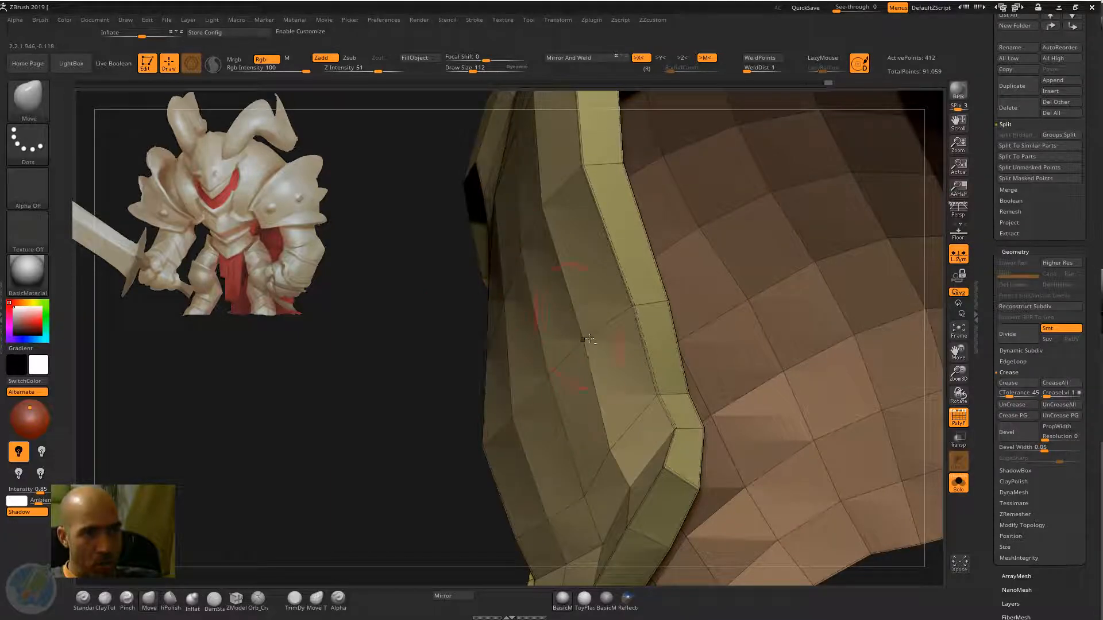
pyautogui.moveTo(423, 504)
pyautogui.mouseDown()
pyautogui.moveTo(636, 476)
pyautogui.moveTo(612, 485)
pyautogui.moveTo(671, 506)
pyautogui.mouseUp()
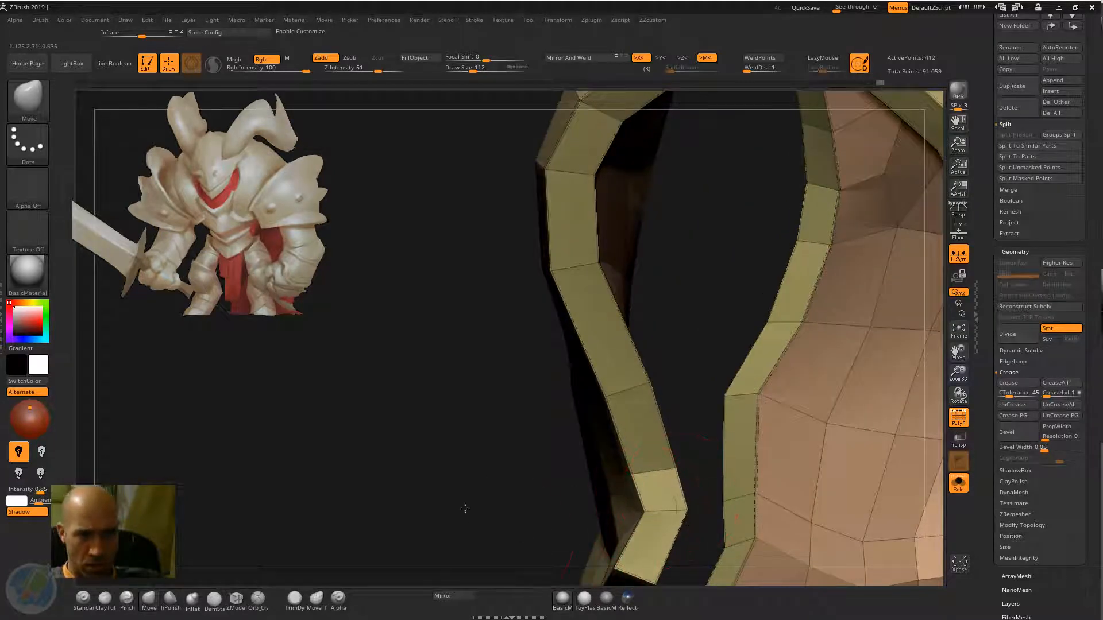
pyautogui.keyDown('alt'); pyautogui.moveTo(463, 508); pyautogui.dragTo(805, 426); pyautogui.keyUp('alt')
pyautogui.keyDown('alt'); pyautogui.moveTo(772, 505); pyautogui.dragTo(273, 578); pyautogui.keyUp('alt')
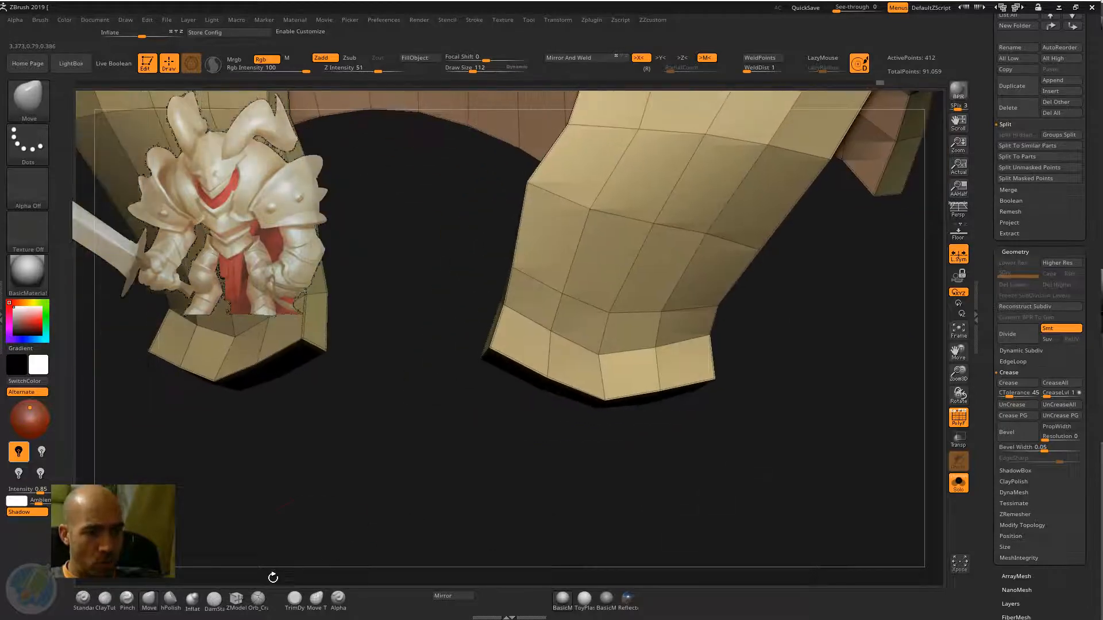
# Switch to ZModeler, hide the polyframe, and turn on the smooth subdivision preview to check the flared flap ends
pyautogui.click(235, 604)
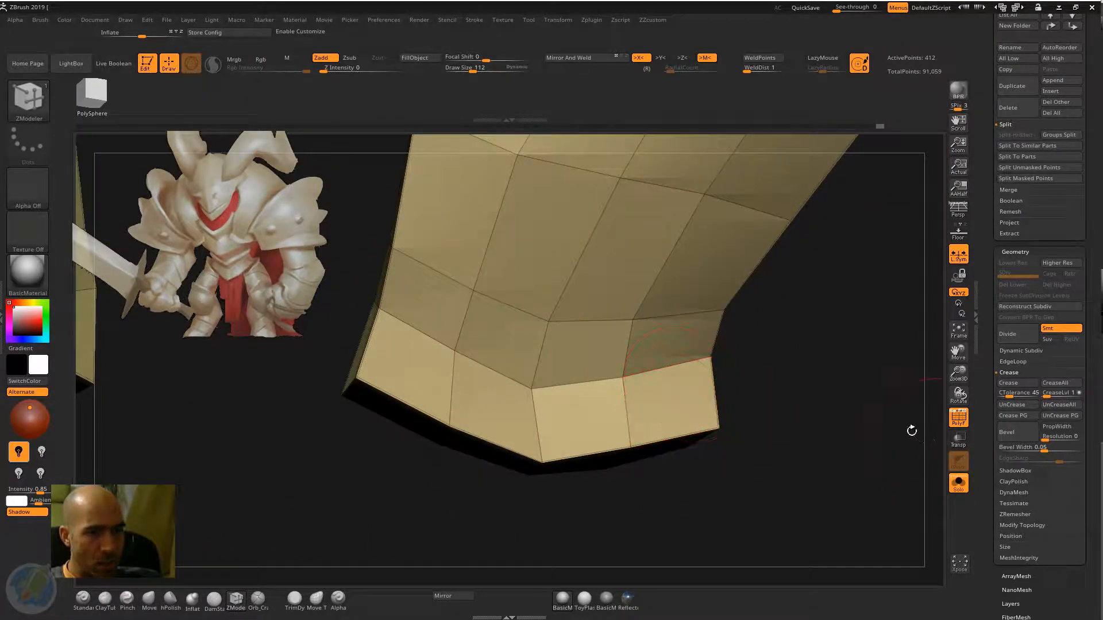
pyautogui.click(959, 423)
pyautogui.press('d')
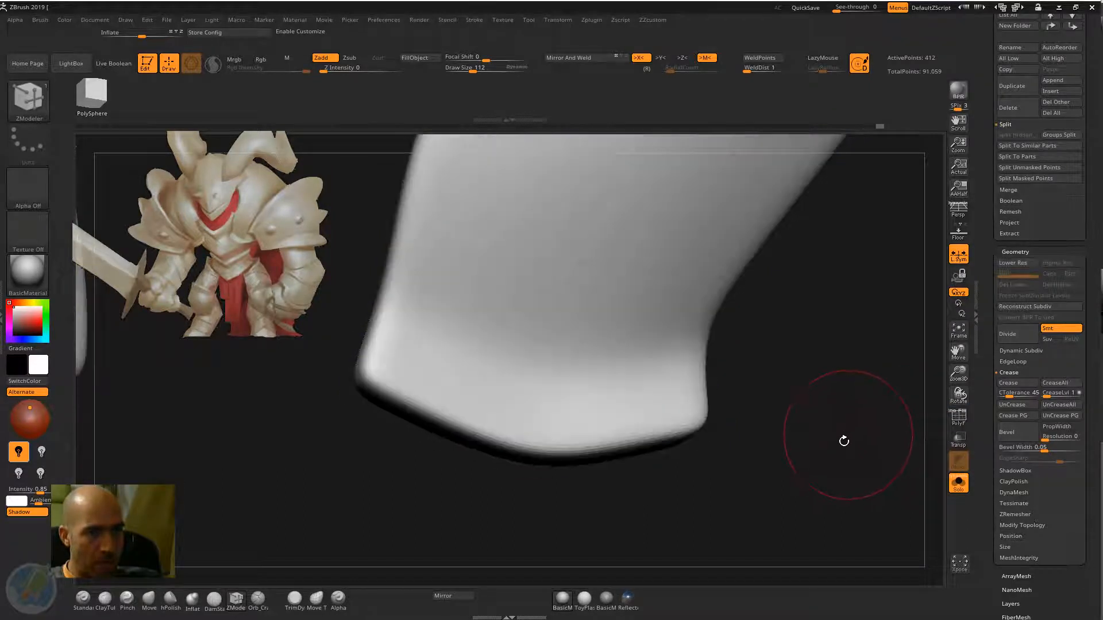
pyautogui.moveTo(842, 441); pyautogui.dragTo(674, 368)
pyautogui.keyDown('alt'); pyautogui.moveTo(538, 447); pyautogui.dragTo(623, 528); pyautogui.keyUp('alt')
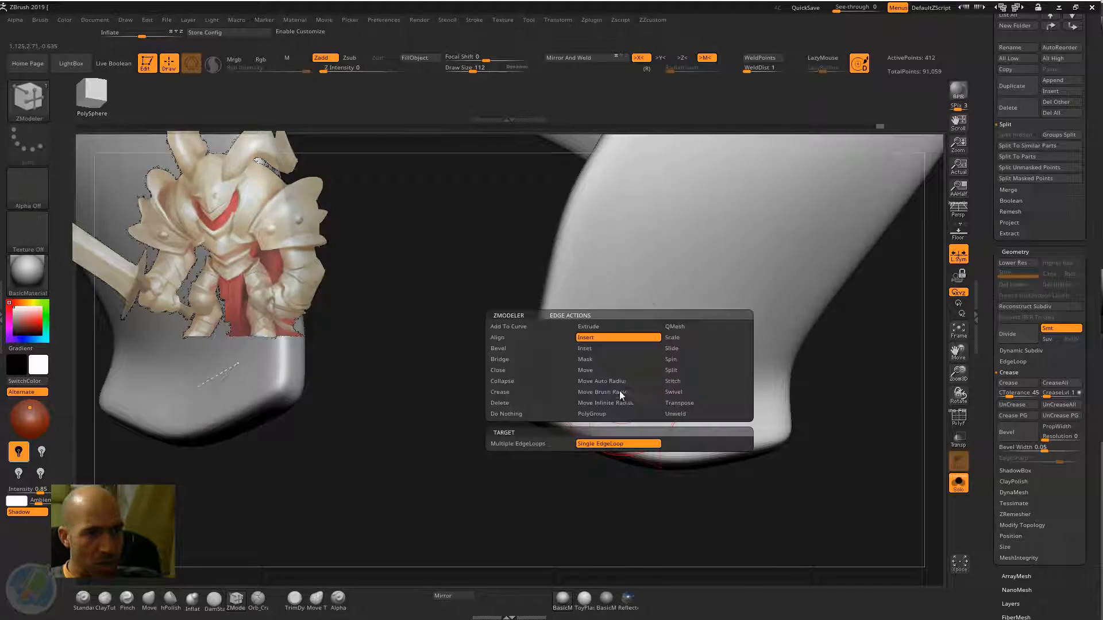
# Crease the complete edge loop along the bend above the flared lip with ZModeler
pyautogui.press('space')
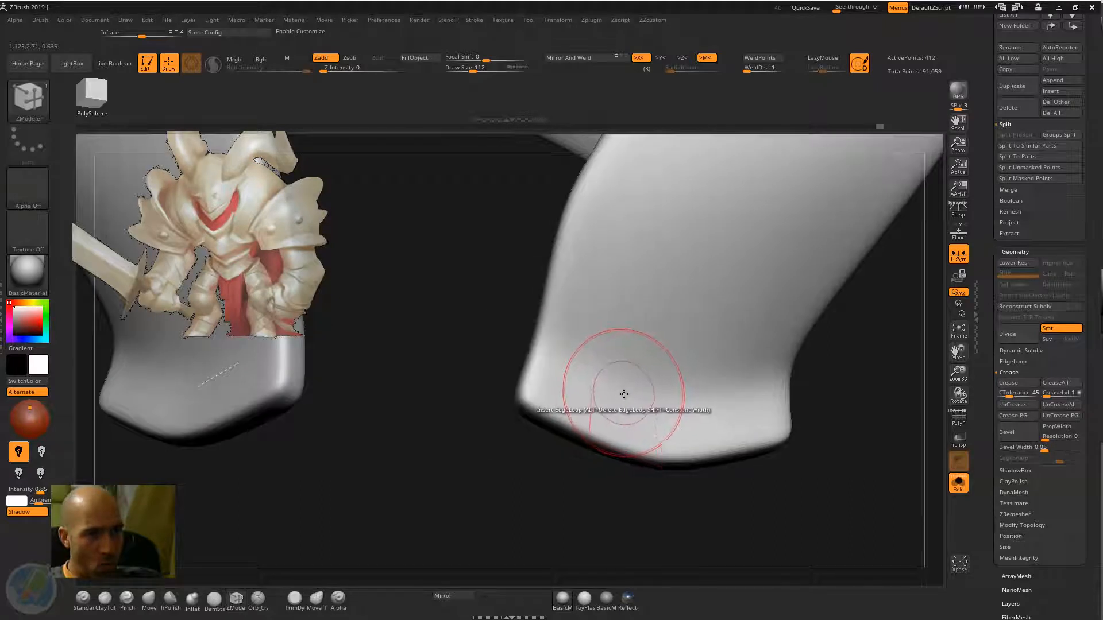
pyautogui.press('space')
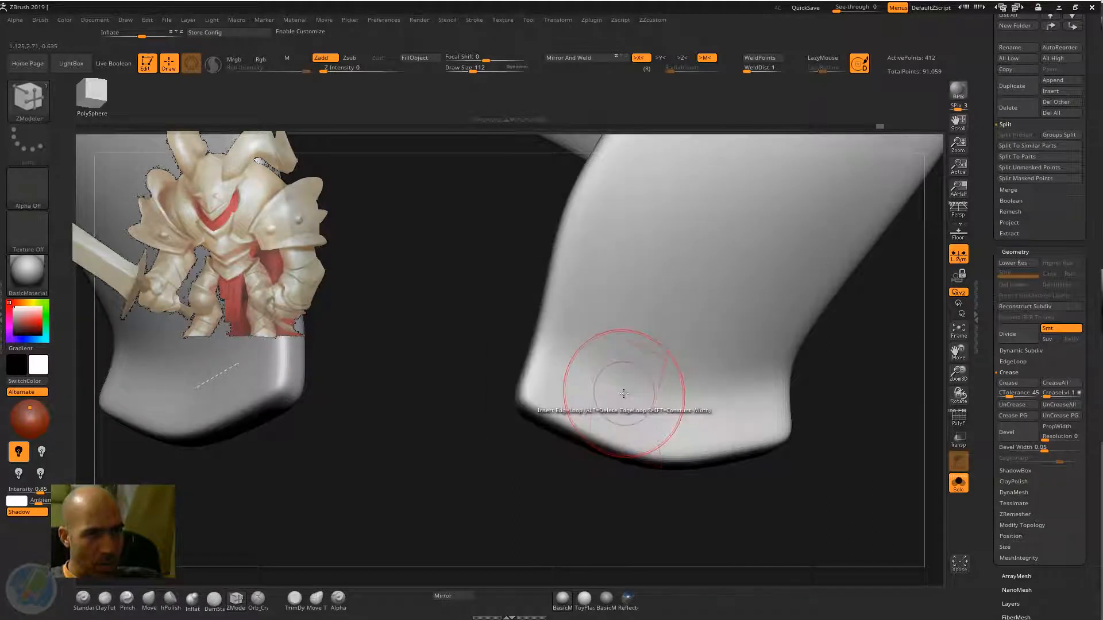
pyautogui.press('space')
pyautogui.click(534, 392)
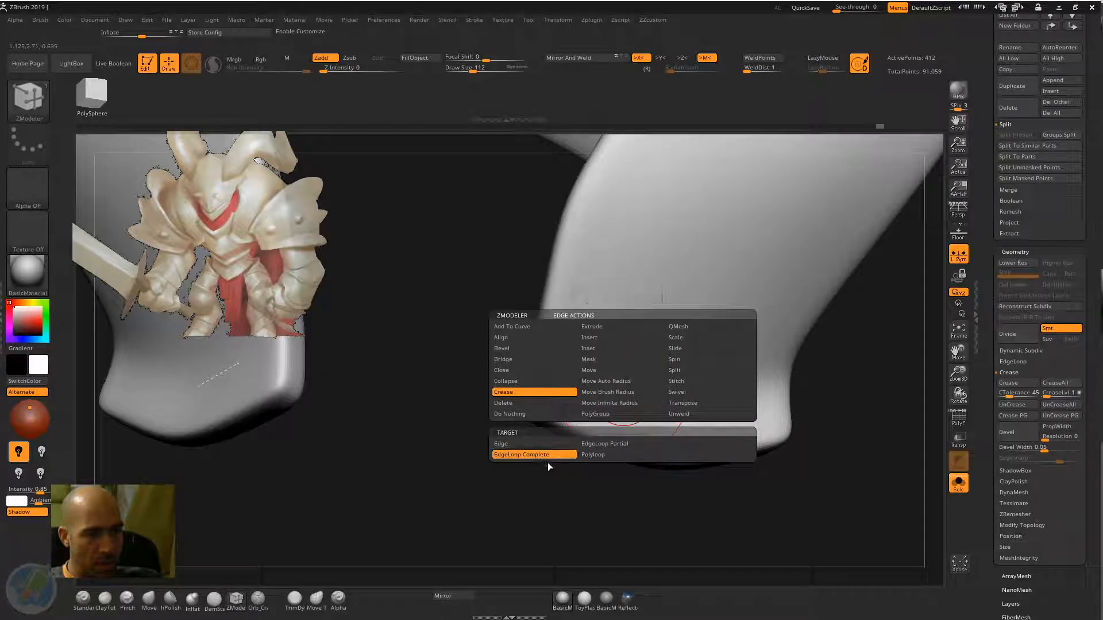
pyautogui.click(635, 401)
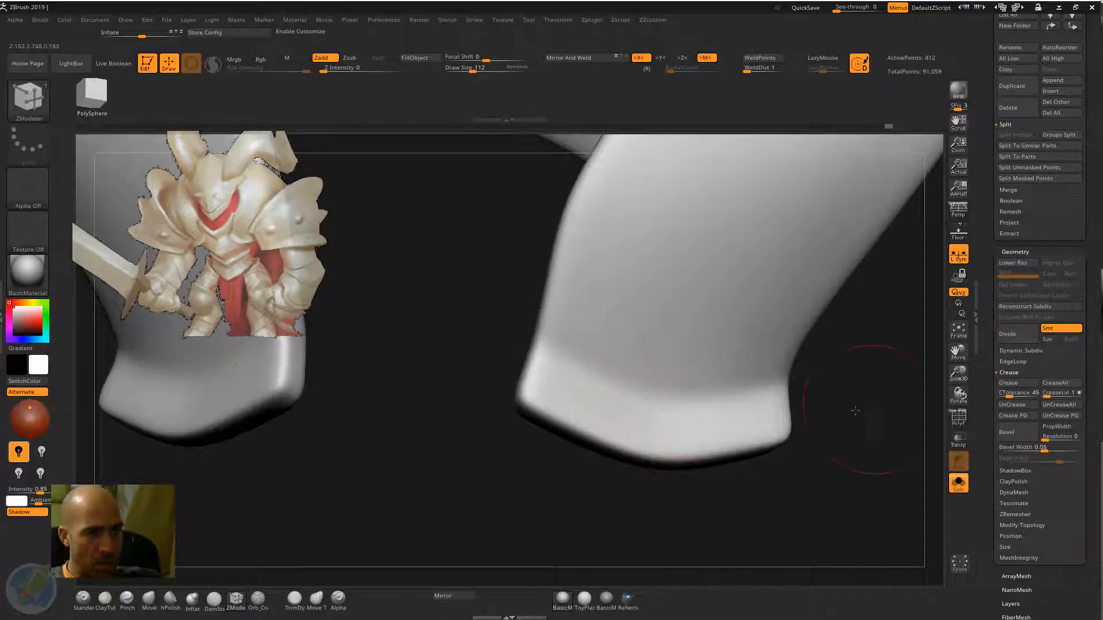
pyautogui.keyDown('alt'); pyautogui.moveTo(855, 411); pyautogui.dragTo(683, 425); pyautogui.keyUp('alt')
pyautogui.moveTo(754, 419); pyautogui.dragTo(656, 308)
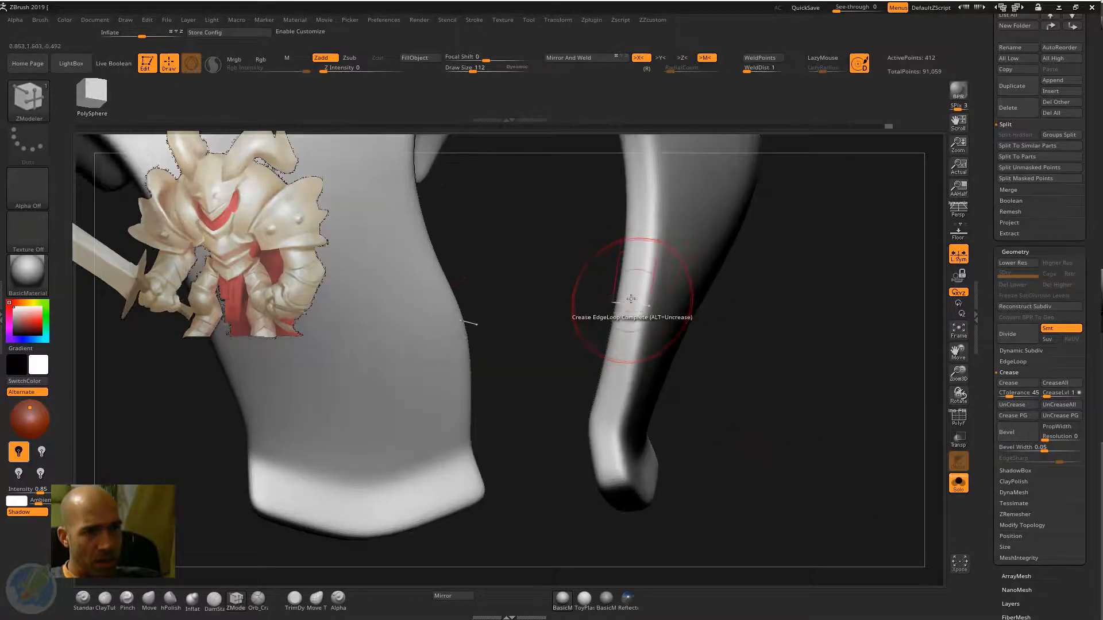
pyautogui.moveTo(737, 294); pyautogui.dragTo(571, 281)
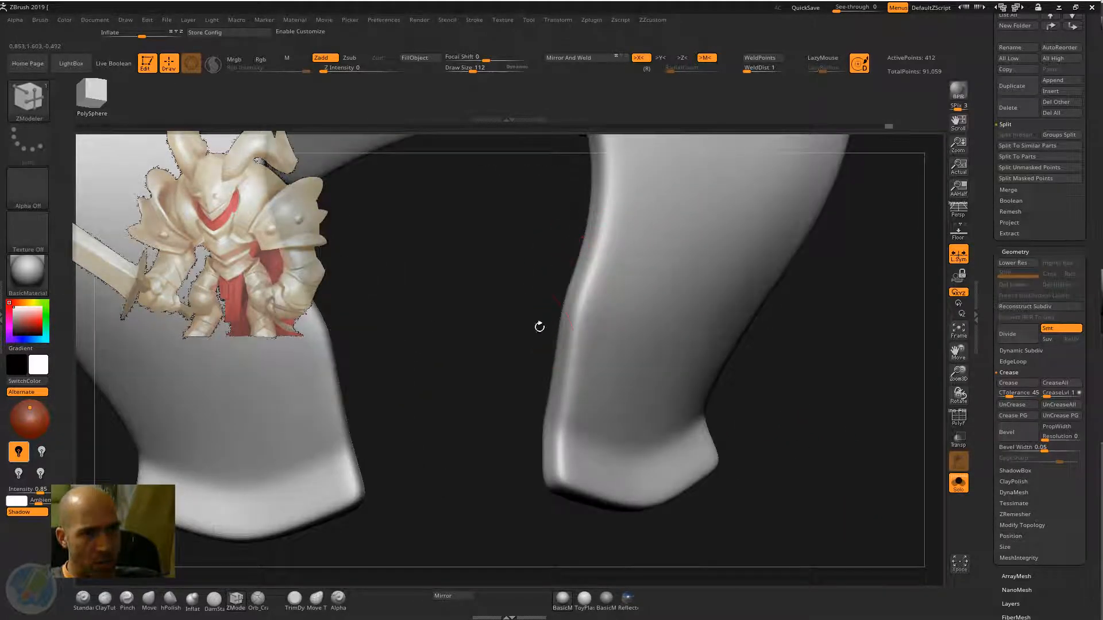
pyautogui.moveTo(539, 325)
pyautogui.keyDown('alt'); pyautogui.mouseDown()
pyautogui.moveTo(756, 362)
pyautogui.moveTo(692, 332)
pyautogui.moveTo(805, 304)
pyautogui.moveTo(817, 327)
pyautogui.moveTo(780, 332)
pyautogui.moveTo(773, 353)
pyautogui.mouseUp(); pyautogui.keyUp('alt')
# Switch back to the Move brush and show the whole knight again around the isolated chest and back armour
pyautogui.press('b')
pyautogui.press('m')
pyautogui.press('v')
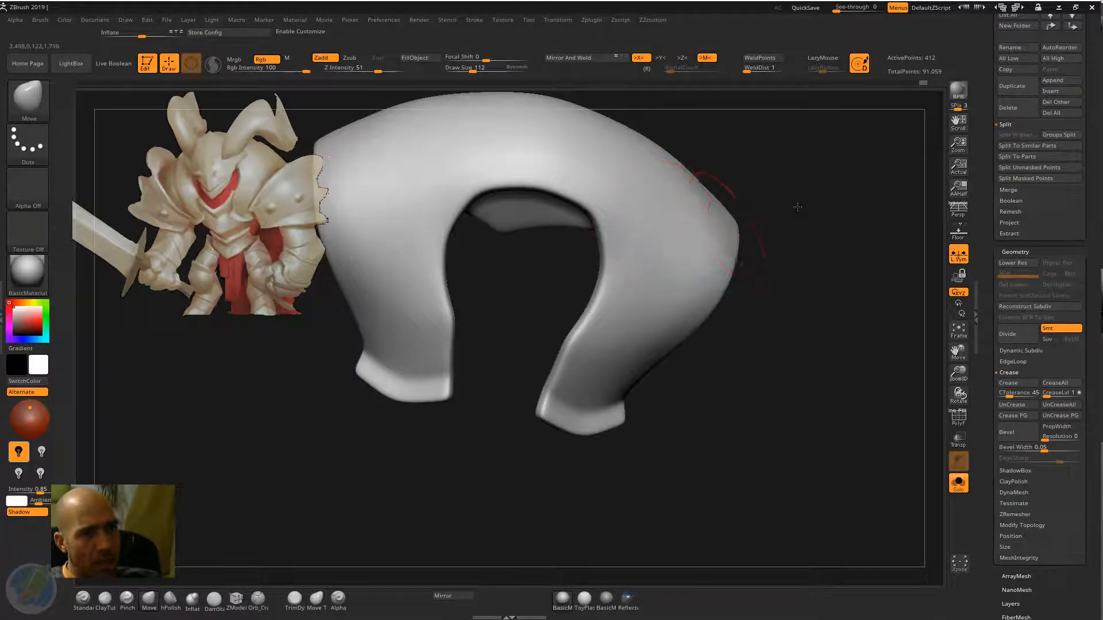
pyautogui.keyDown('alt'); pyautogui.moveTo(797, 207); pyautogui.dragTo(777, 261); pyautogui.keyUp('alt')
pyautogui.click(958, 483)
pyautogui.moveTo(849, 368); pyautogui.dragTo(821, 339)
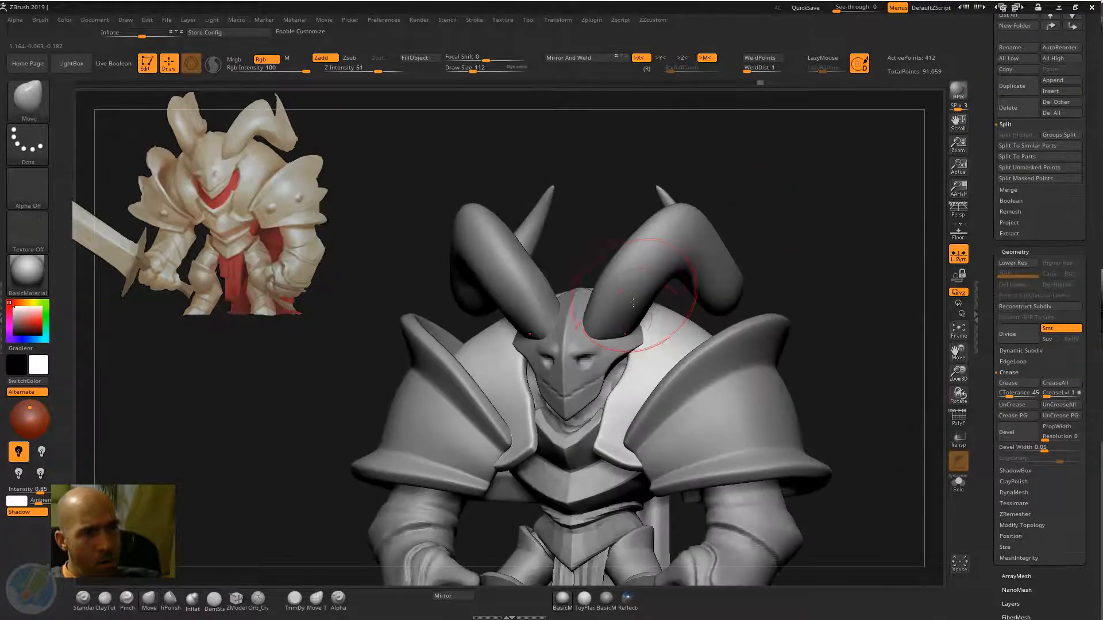
# Select the helmet's face plate and examine the head, chest, and overall proportions from several angles against the reference image
pyautogui.keyDown('alt'); pyautogui.click(614, 352); pyautogui.keyUp('alt')
pyautogui.moveTo(560, 221)
pyautogui.mouseDown()
pyautogui.moveTo(565, 197)
pyautogui.moveTo(573, 208)
pyautogui.mouseUp()
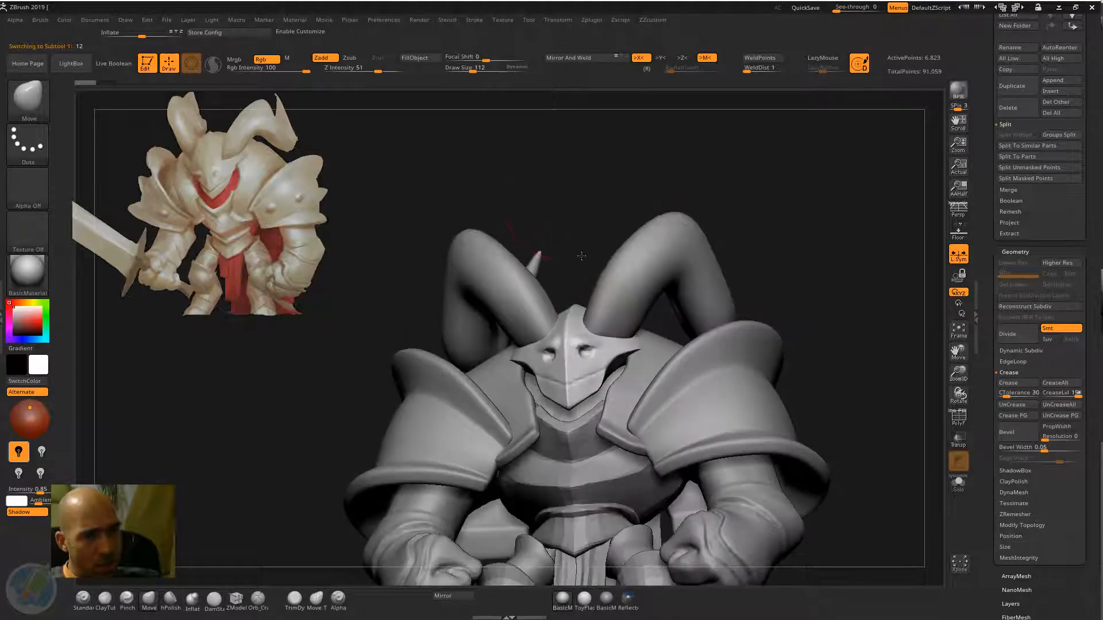
pyautogui.moveTo(581, 256); pyautogui.dragTo(585, 234)
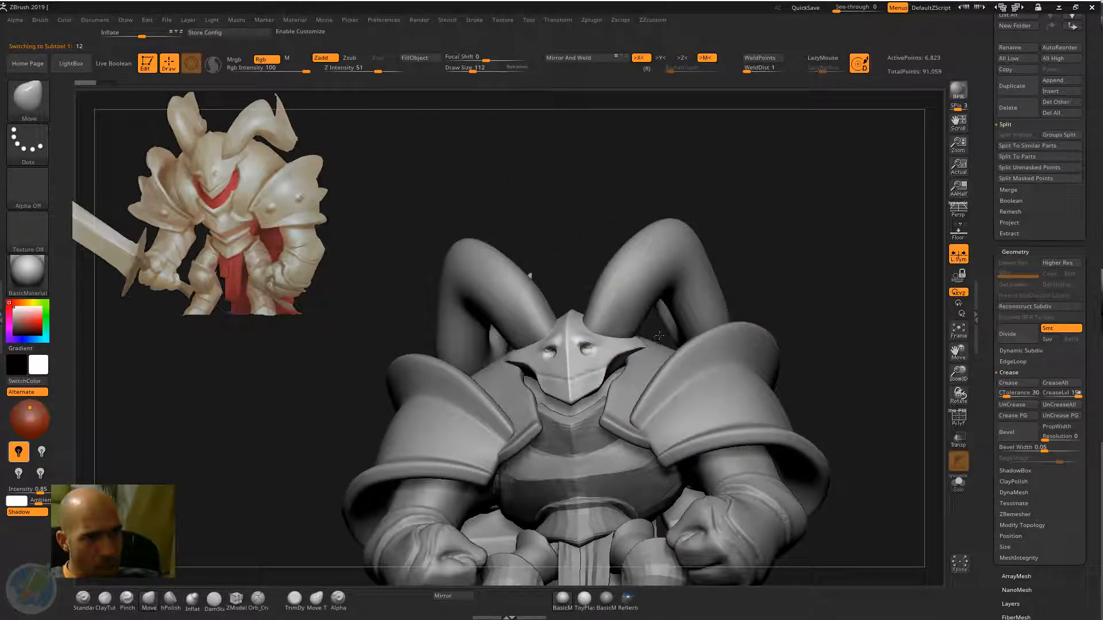
pyautogui.moveTo(575, 254)
pyautogui.mouseDown()
pyautogui.moveTo(574, 217)
pyautogui.moveTo(559, 209)
pyautogui.moveTo(581, 258)
pyautogui.mouseUp()
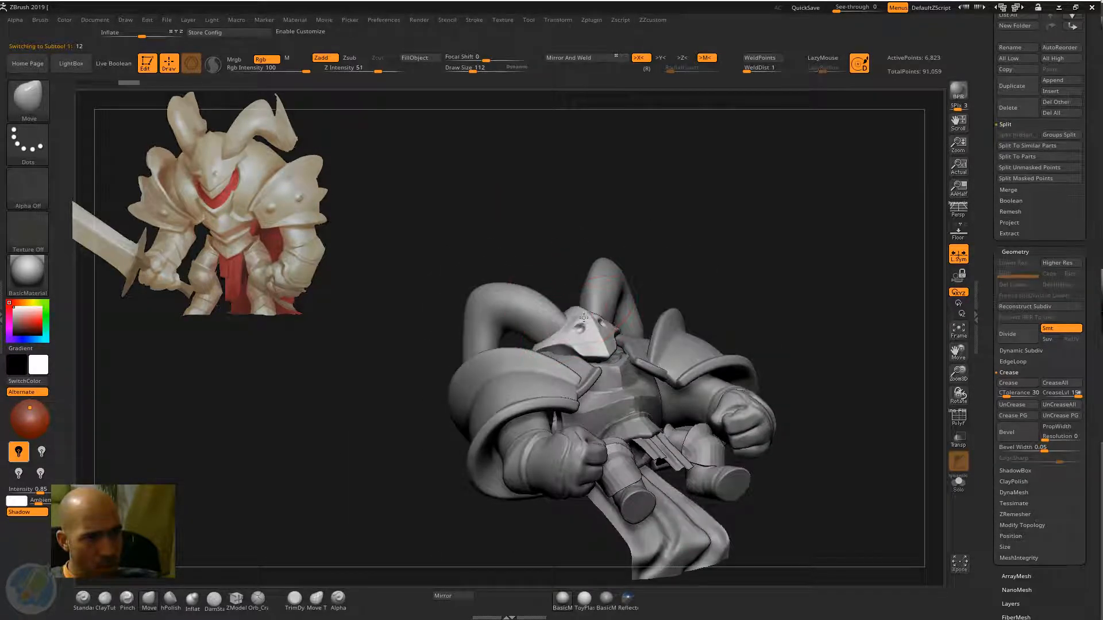
pyautogui.moveTo(568, 311)
pyautogui.mouseDown()
pyautogui.moveTo(455, 324)
pyautogui.moveTo(463, 363)
pyautogui.moveTo(869, 239)
pyautogui.moveTo(859, 221)
pyautogui.mouseUp()
pyautogui.keyDown('alt'); pyautogui.moveTo(879, 172); pyautogui.dragTo(799, 219); pyautogui.keyUp('alt')
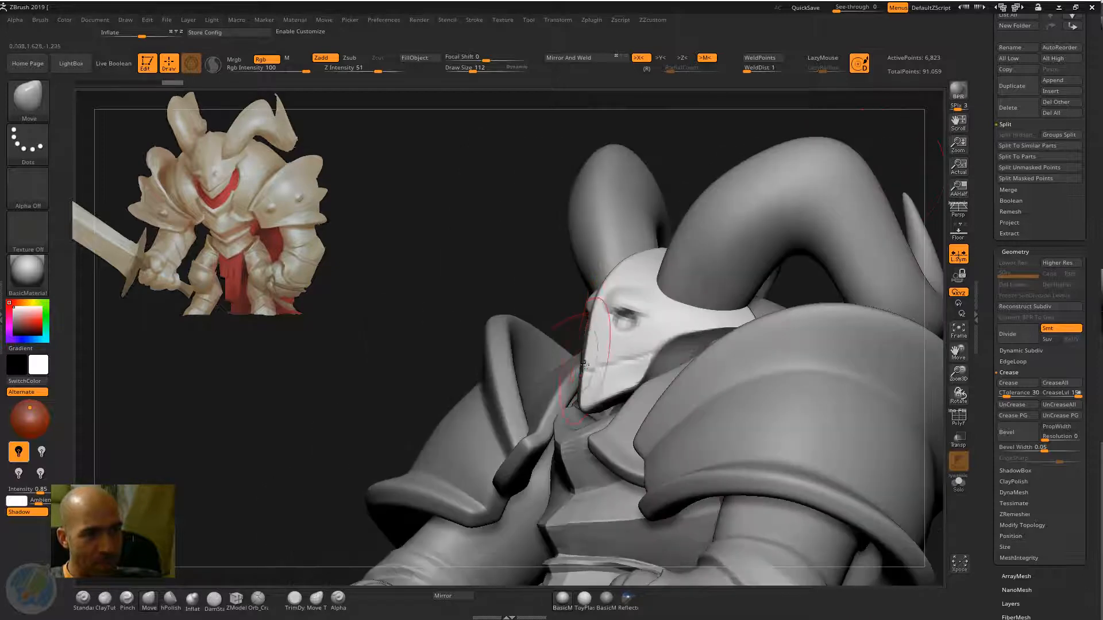
pyautogui.moveTo(406, 411); pyautogui.dragTo(575, 373)
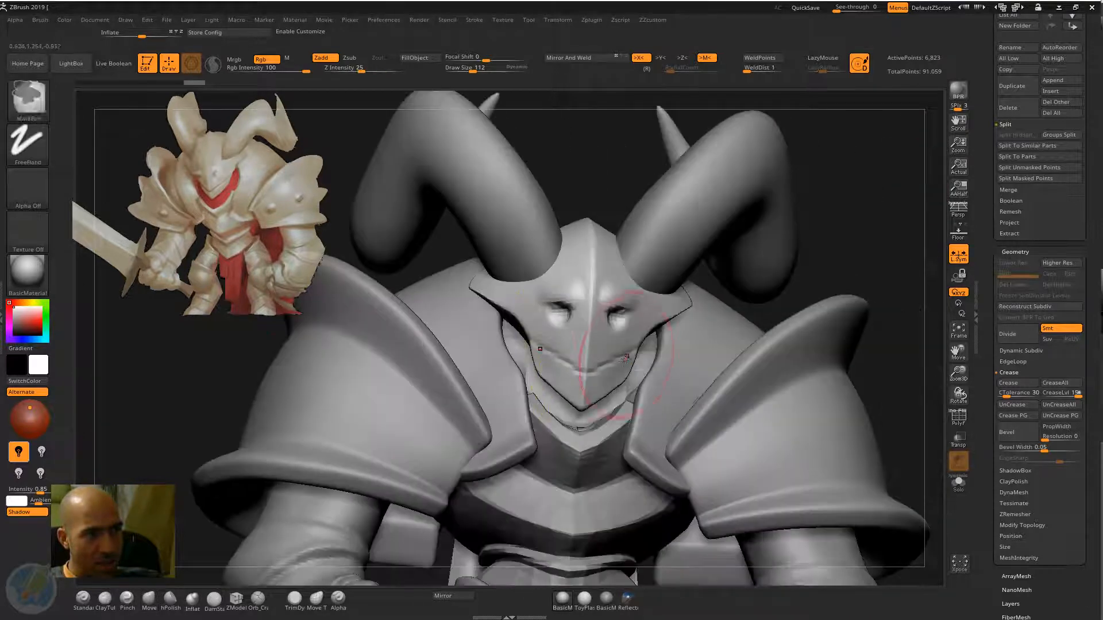
pyautogui.moveTo(846, 198); pyautogui.dragTo(789, 214)
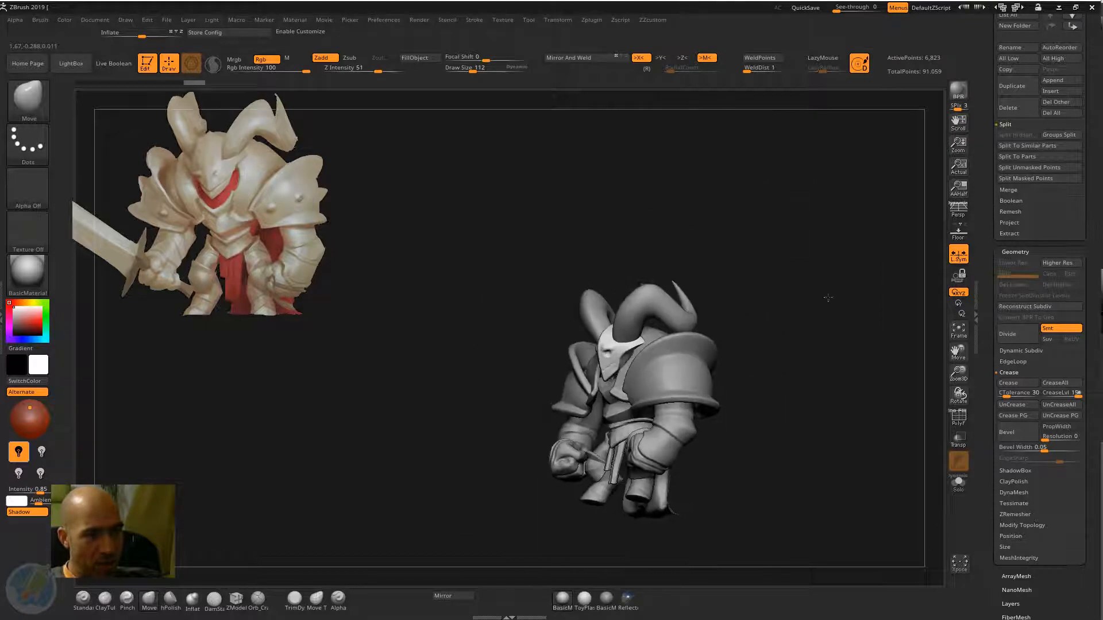
pyautogui.keyDown('alt'); pyautogui.moveTo(828, 297); pyautogui.dragTo(819, 351); pyautogui.keyUp('alt')
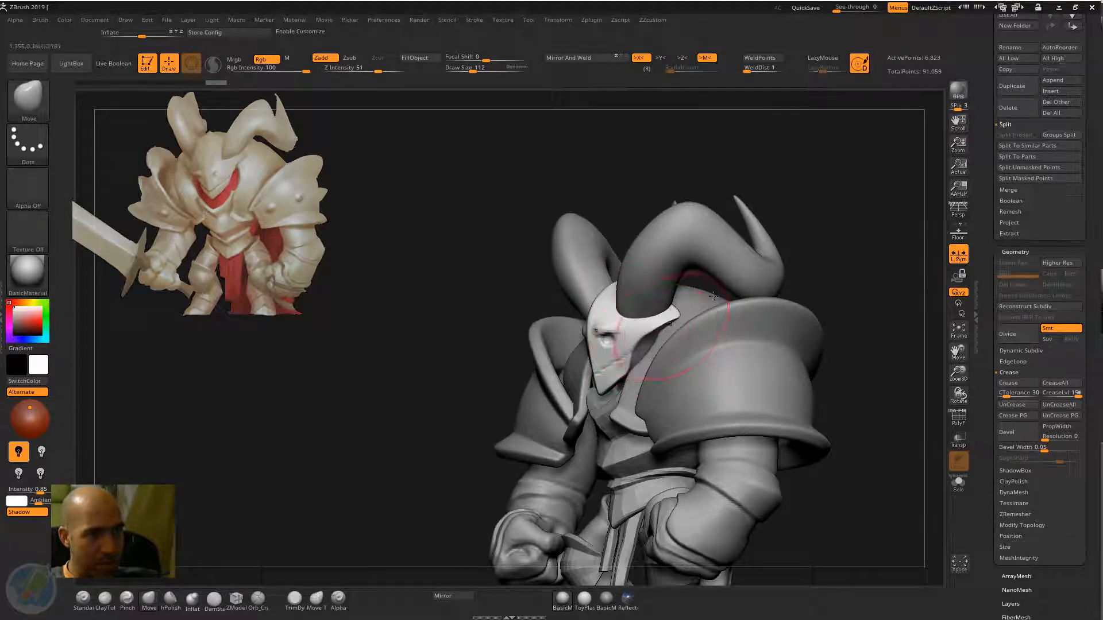
pyautogui.moveTo(851, 253); pyautogui.dragTo(881, 263)
pyautogui.keyDown('alt'); pyautogui.moveTo(799, 287); pyautogui.dragTo(762, 234); pyautogui.keyUp('alt')
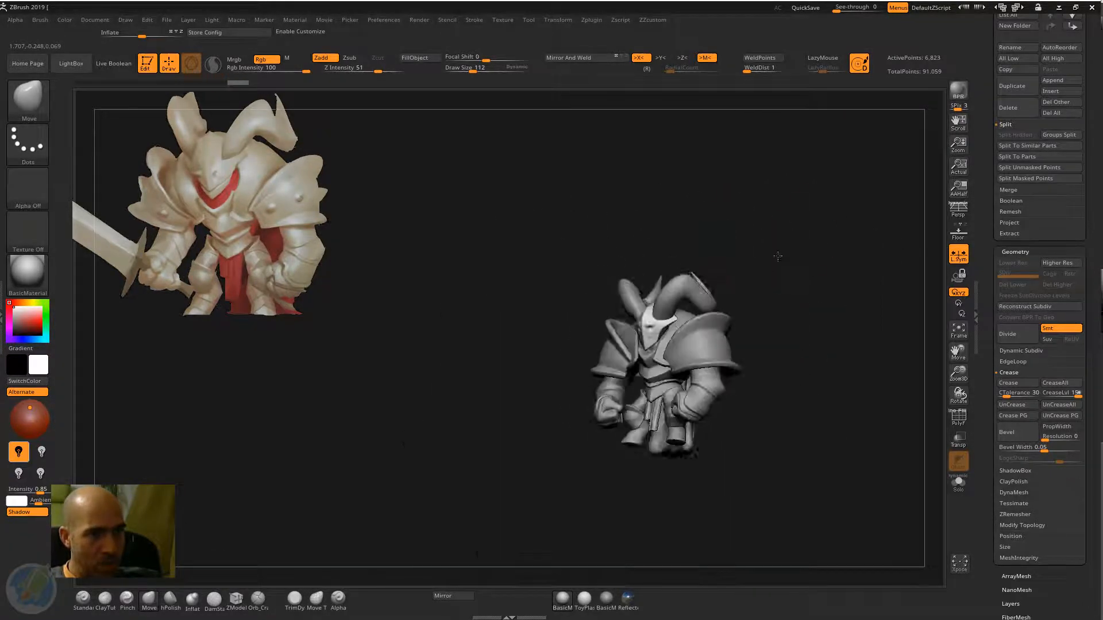
pyautogui.keyDown('alt'); pyautogui.moveTo(812, 283); pyautogui.dragTo(809, 316); pyautogui.keyUp('alt')
pyautogui.moveTo(809, 316); pyautogui.dragTo(819, 281)
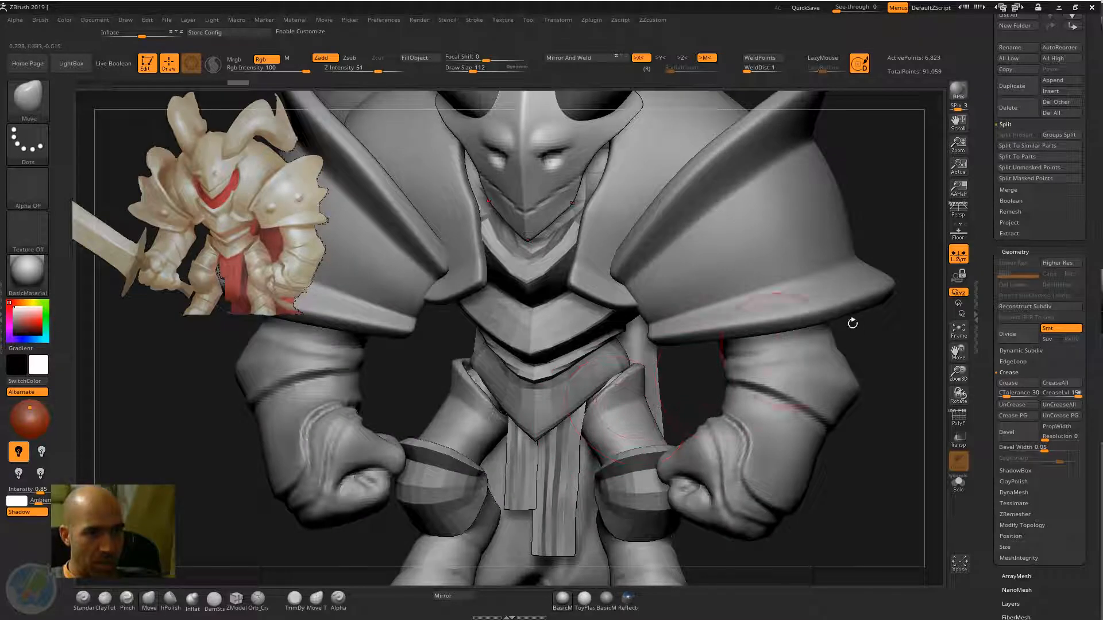
pyautogui.keyDown('alt'); pyautogui.moveTo(852, 231); pyautogui.dragTo(849, 283); pyautogui.keyUp('alt')
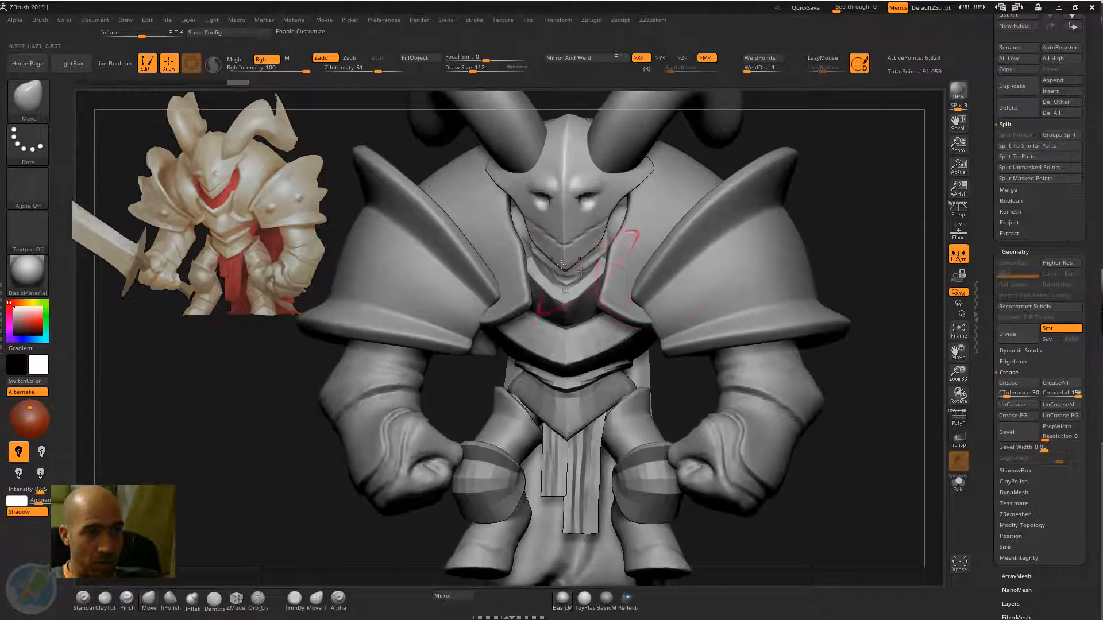
# Select the torso and refine its upper chest below the collar with the Move brush and smoothing
pyautogui.keyDown('alt'); pyautogui.click(586, 334); pyautogui.keyUp('alt')
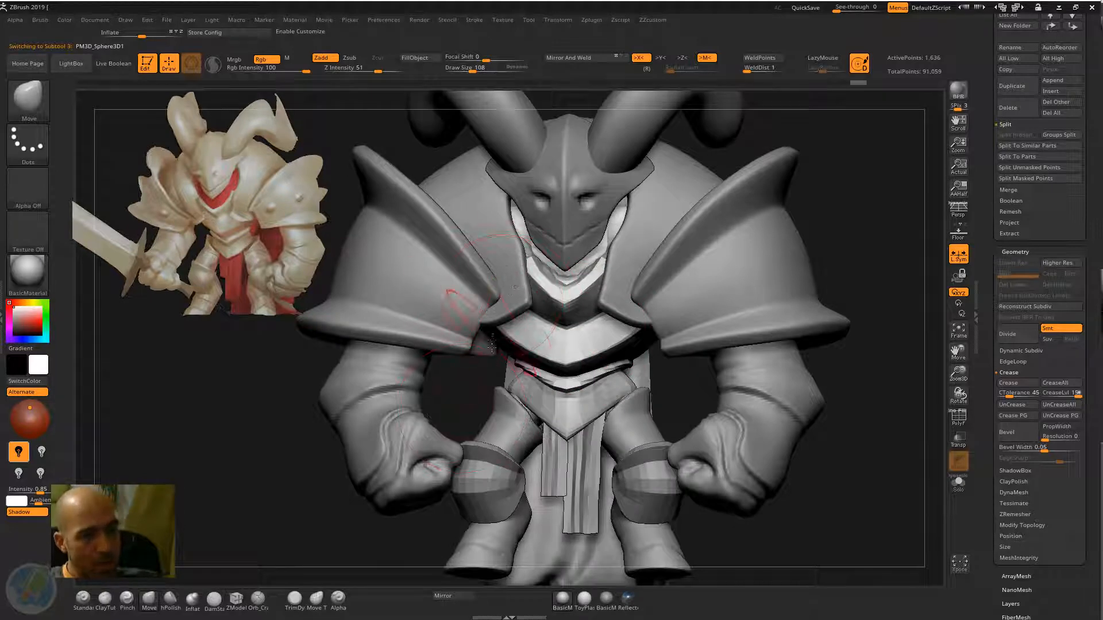
pyautogui.moveTo(490, 395); pyautogui.dragTo(479, 381)
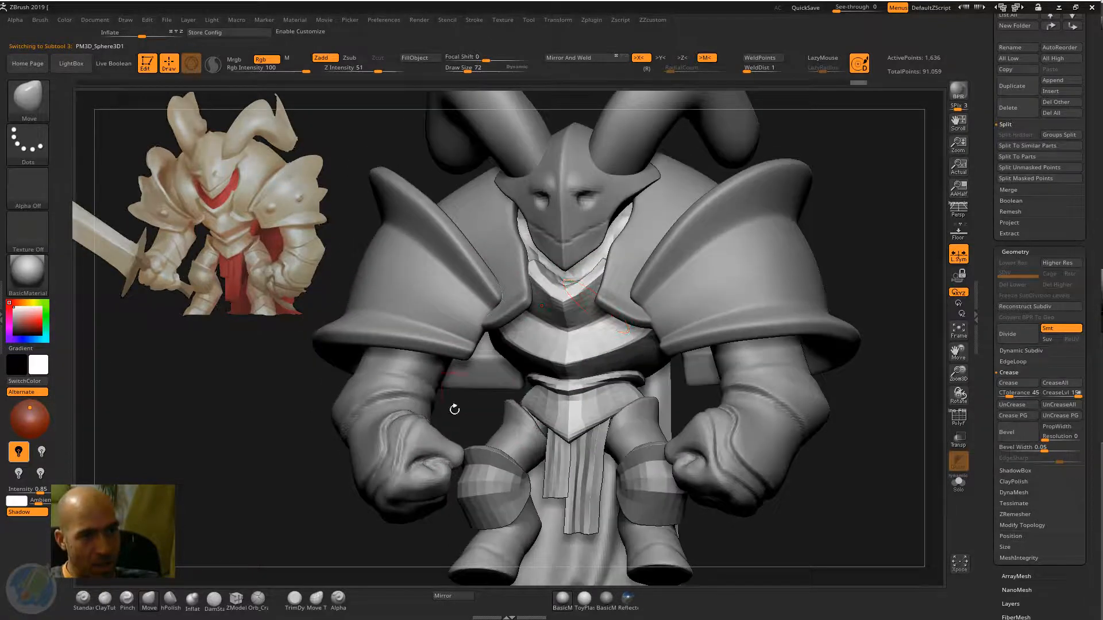
pyautogui.moveTo(539, 344); pyautogui.dragTo(578, 332, button='right')
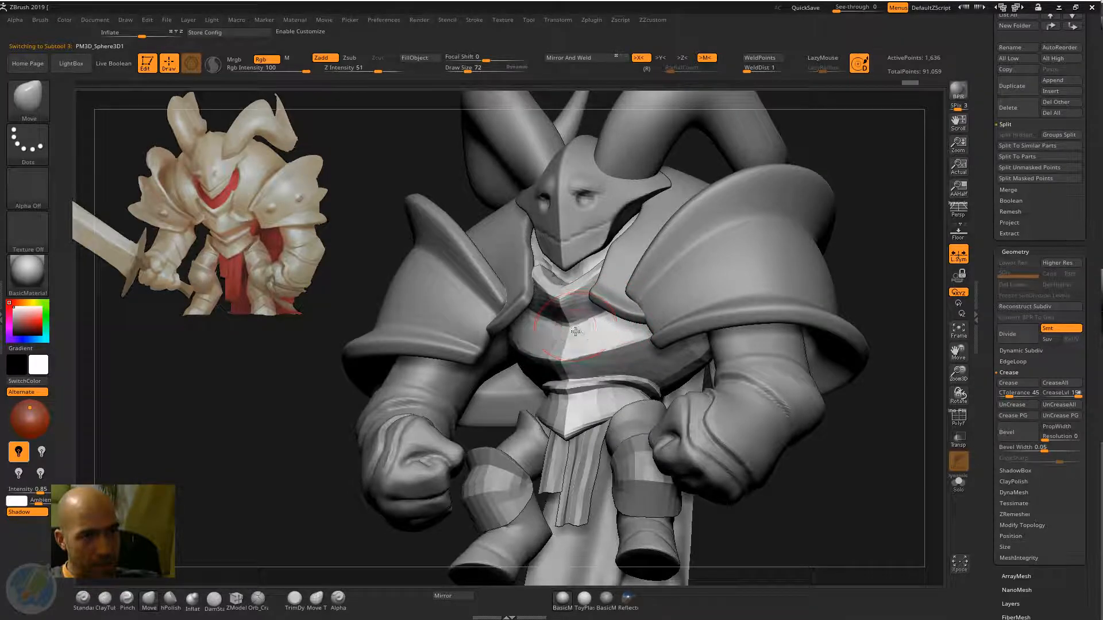
pyautogui.moveTo(482, 378)
pyautogui.mouseDown(button='right')
pyautogui.moveTo(560, 322)
pyautogui.moveTo(561, 303)
pyautogui.moveTo(581, 339)
pyautogui.mouseUp(button='right')
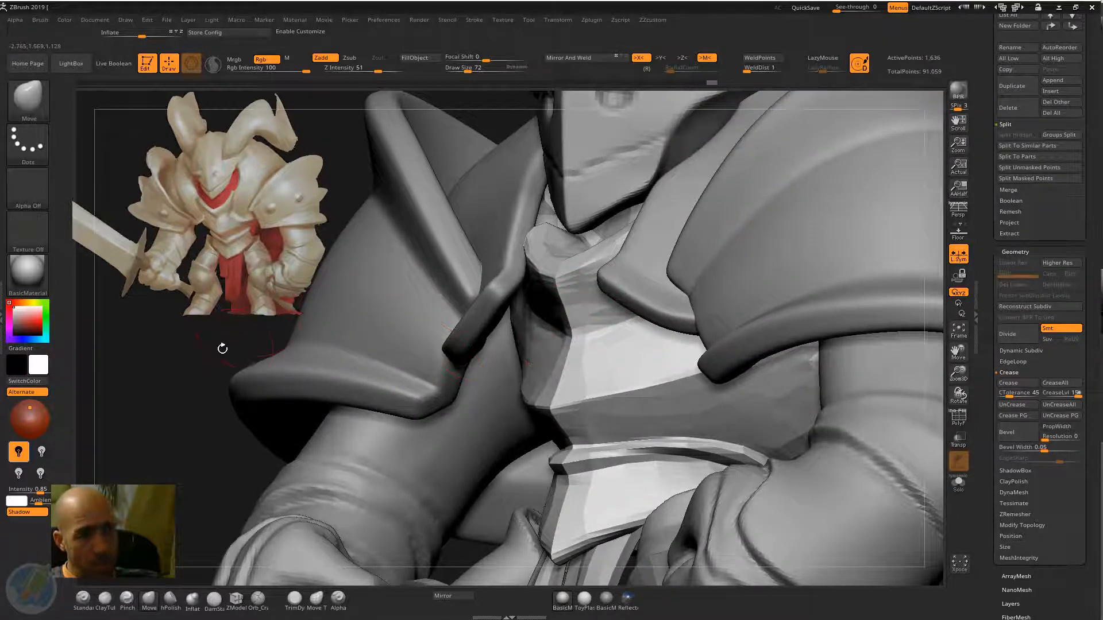
pyautogui.moveTo(222, 349); pyautogui.dragTo(536, 323, button='right')
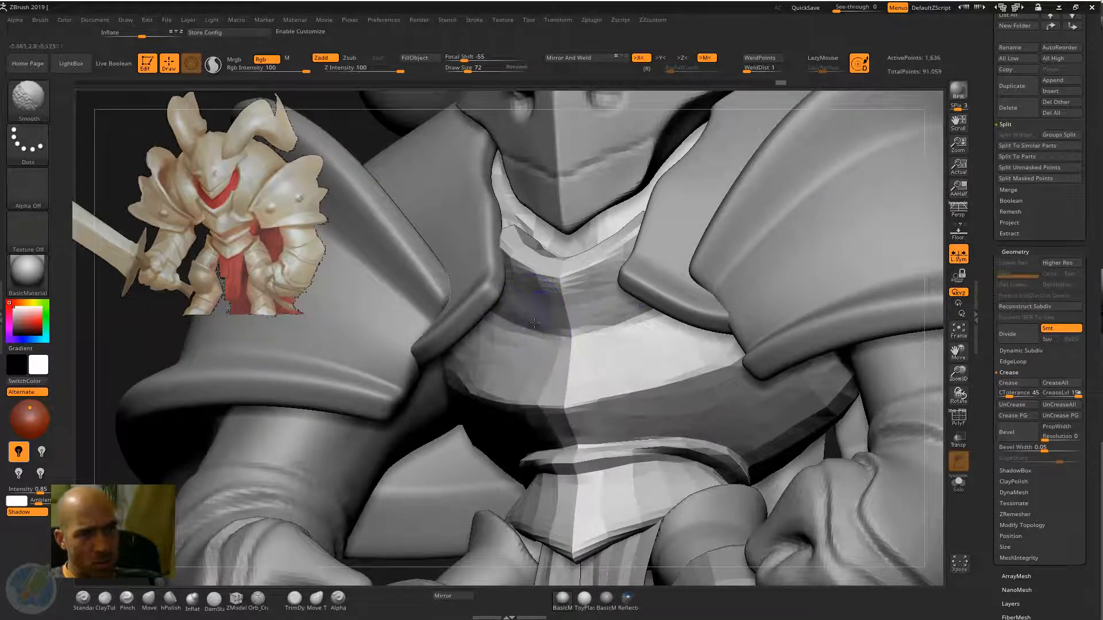
# Review the subtool list and examine the knight's torso, upper body, and full silhouette from several angles against the reference image
pyautogui.scroll(7, 981, 252)
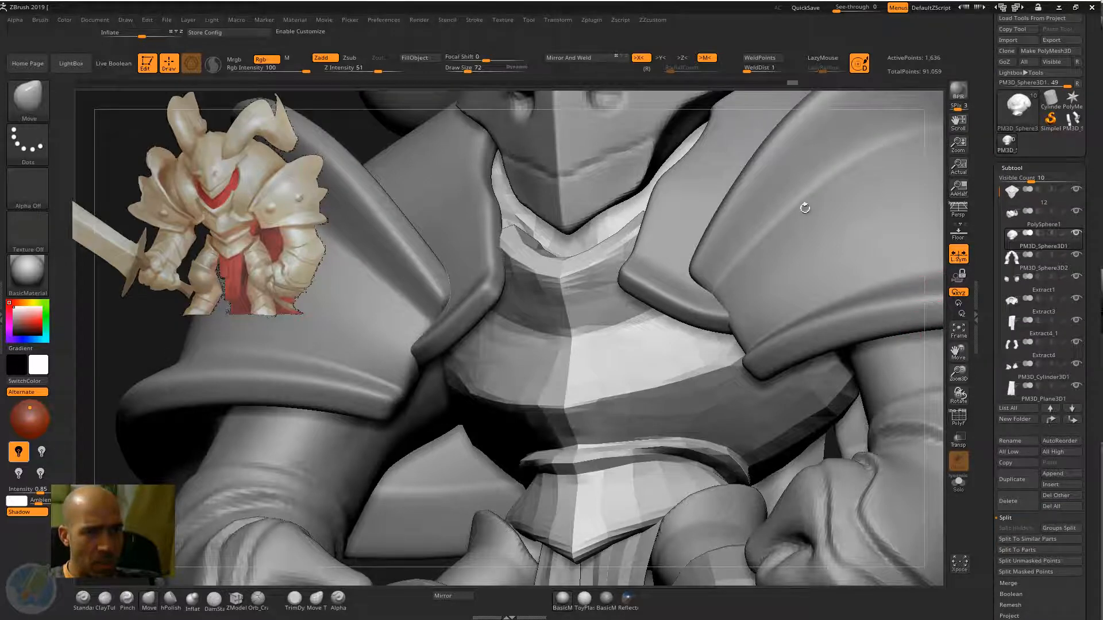
pyautogui.press('f')
pyautogui.moveTo(804, 208); pyautogui.dragTo(816, 233)
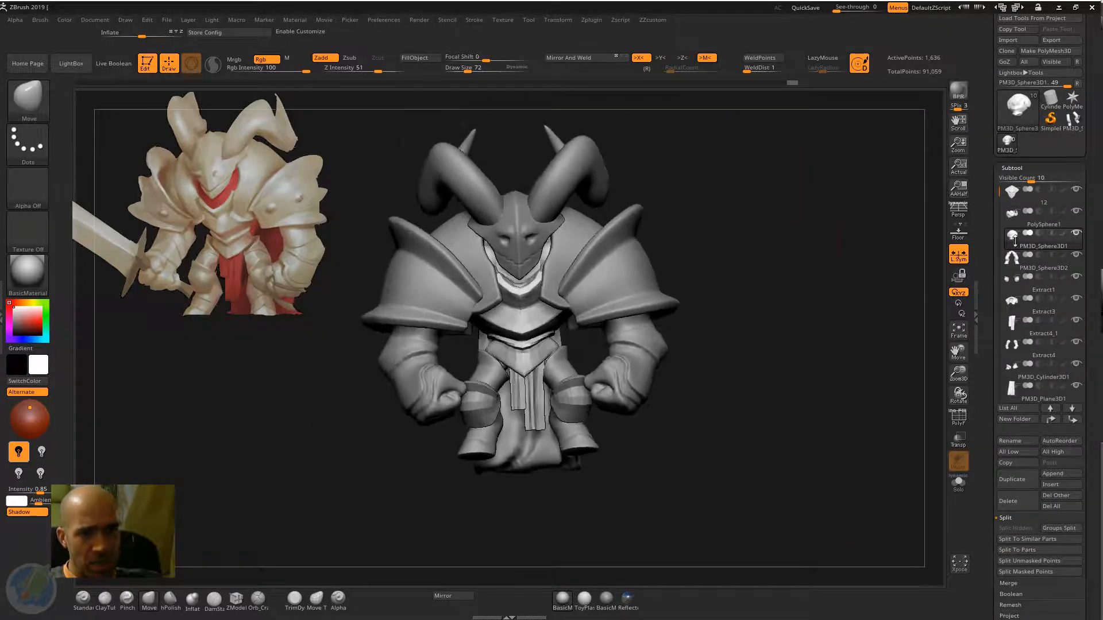
pyautogui.moveTo(1015, 241); pyautogui.dragTo(1002, 245)
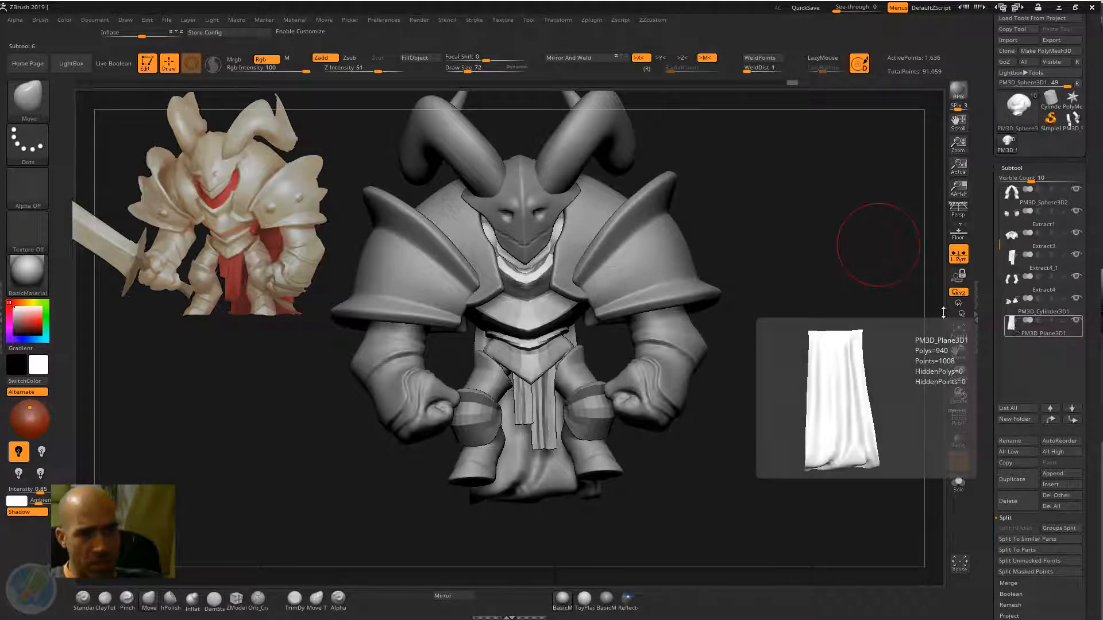
pyautogui.moveTo(798, 324); pyautogui.dragTo(790, 282)
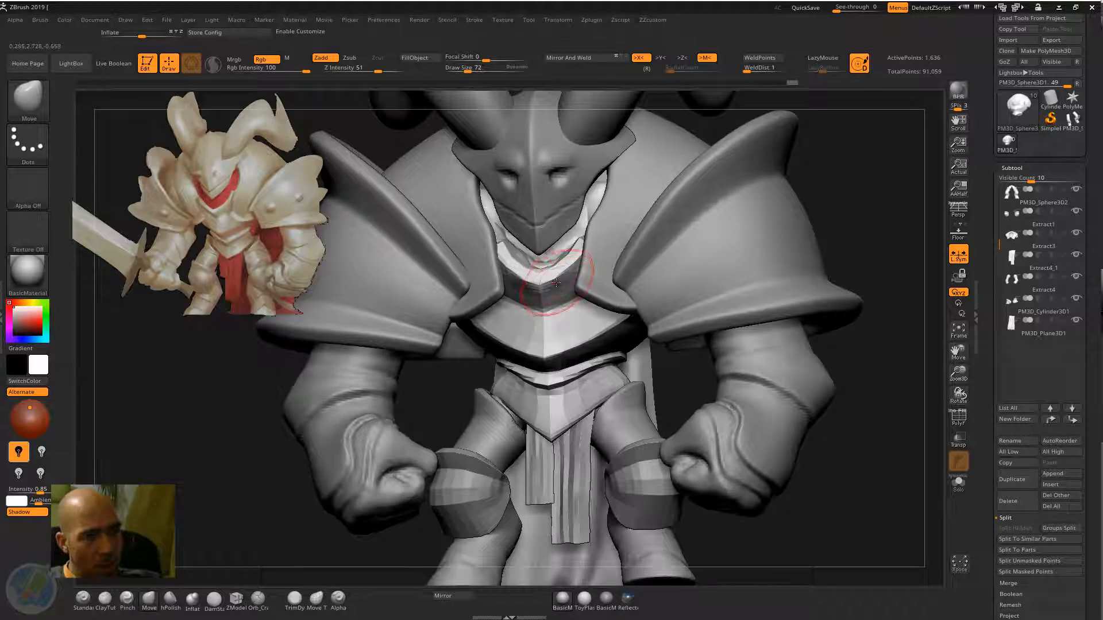
pyautogui.moveTo(558, 279)
pyautogui.mouseDown()
pyautogui.moveTo(559, 258)
pyautogui.moveTo(583, 249)
pyautogui.mouseUp()
pyautogui.press('Tab')
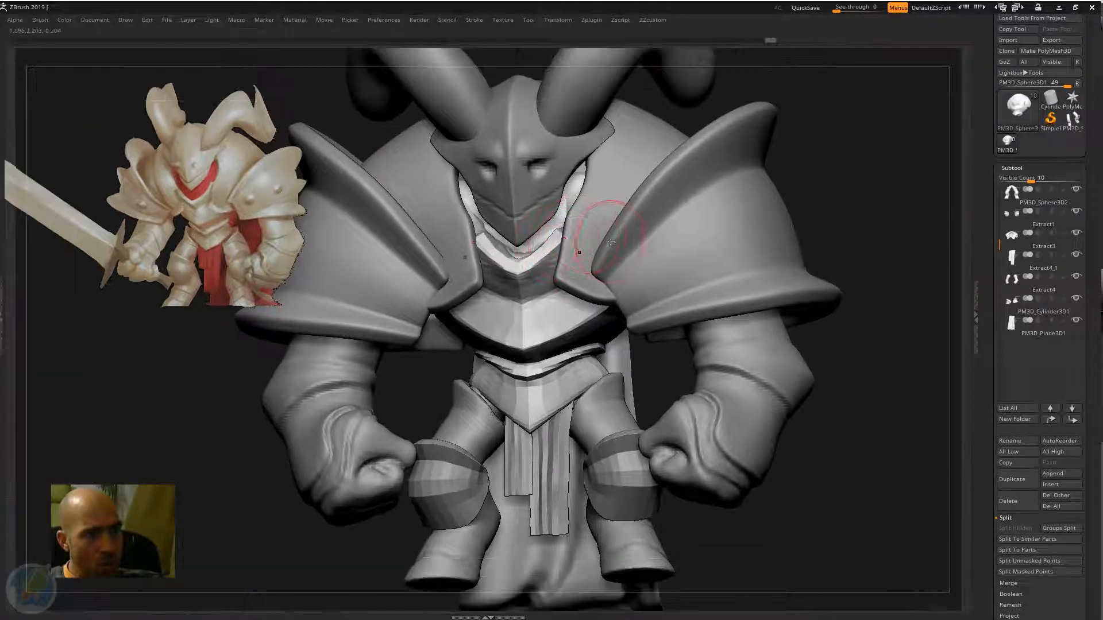
pyautogui.moveTo(890, 228); pyautogui.dragTo(872, 330)
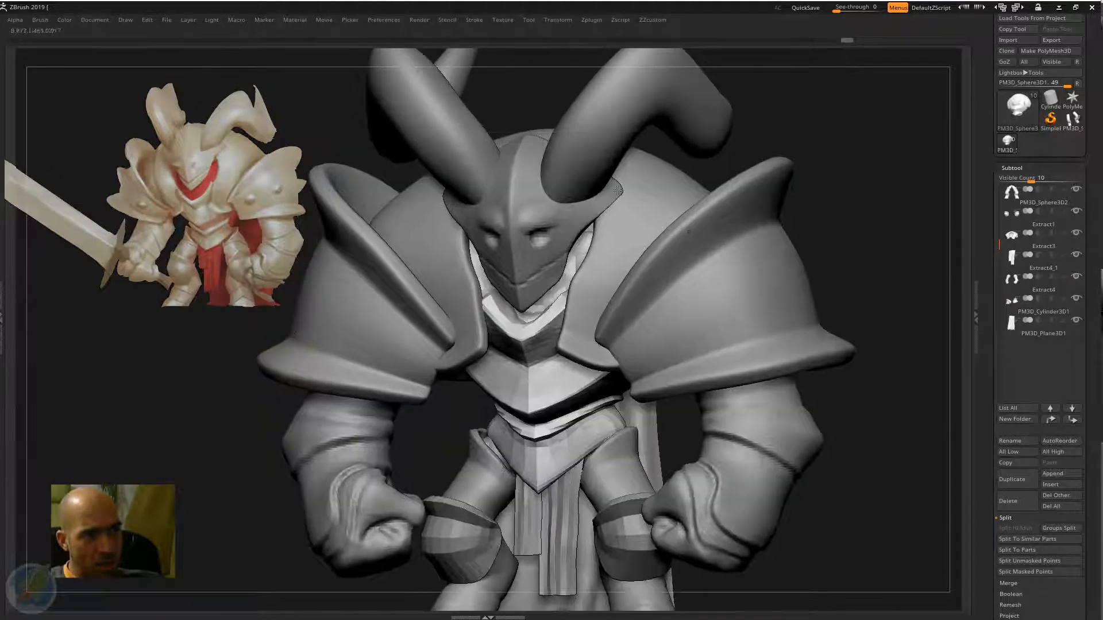
pyautogui.moveTo(830, 223)
pyautogui.keyDown('alt'); pyautogui.mouseDown()
pyautogui.moveTo(796, 226)
pyautogui.moveTo(862, 237)
pyautogui.moveTo(817, 226)
pyautogui.moveTo(837, 226)
pyautogui.mouseUp(); pyautogui.keyUp('alt')
pyautogui.press('Tab')
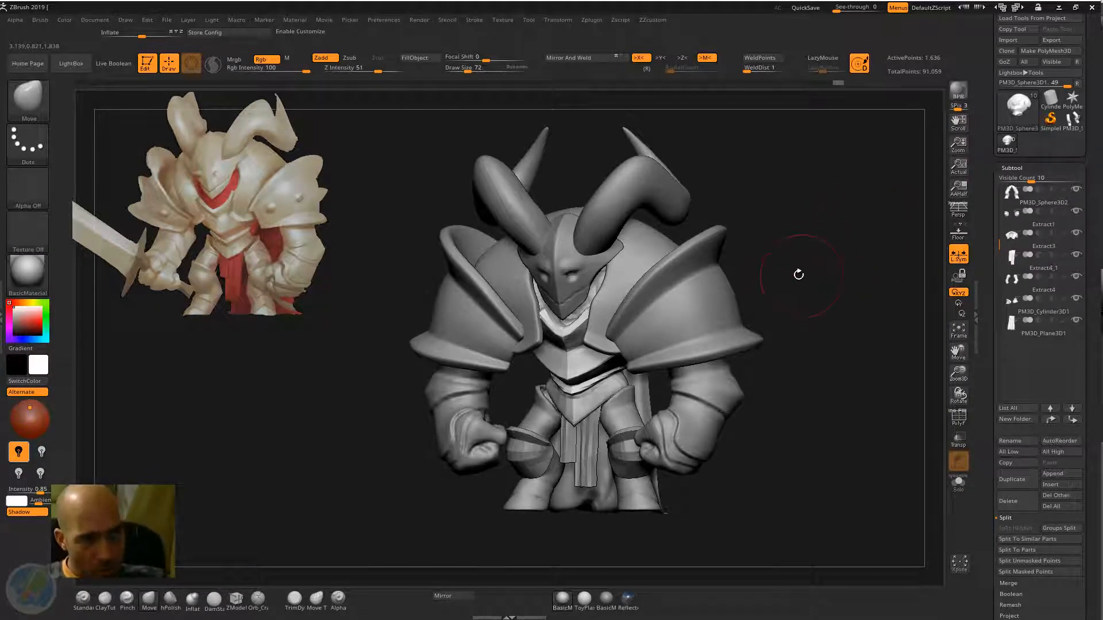
pyautogui.moveTo(800, 274); pyautogui.dragTo(828, 278)
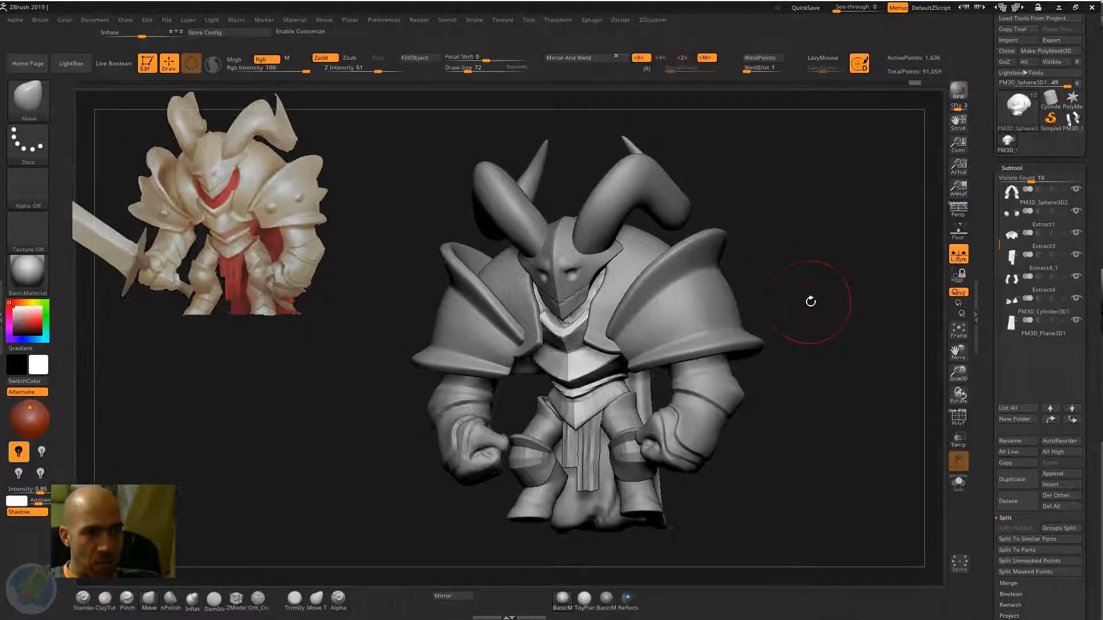
pyautogui.moveTo(821, 319)
pyautogui.mouseDown()
pyautogui.moveTo(861, 295)
pyautogui.moveTo(844, 316)
pyautogui.moveTo(822, 311)
pyautogui.mouseUp()
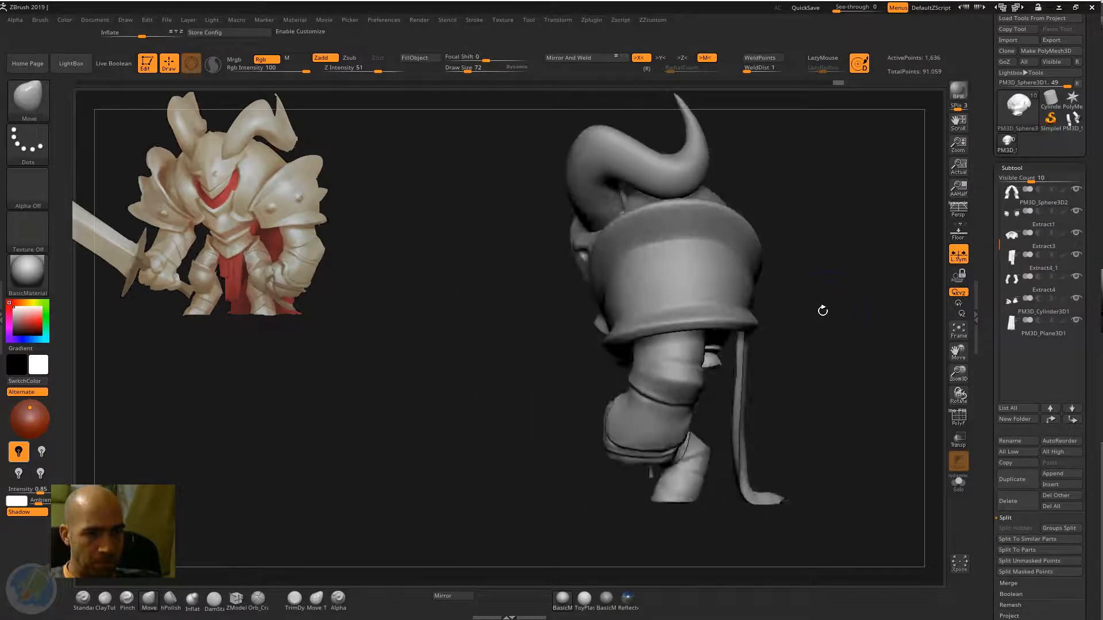
# Select the long cape at the back and examine its flared lower end up close
pyautogui.moveTo(847, 357); pyautogui.dragTo(785, 393)
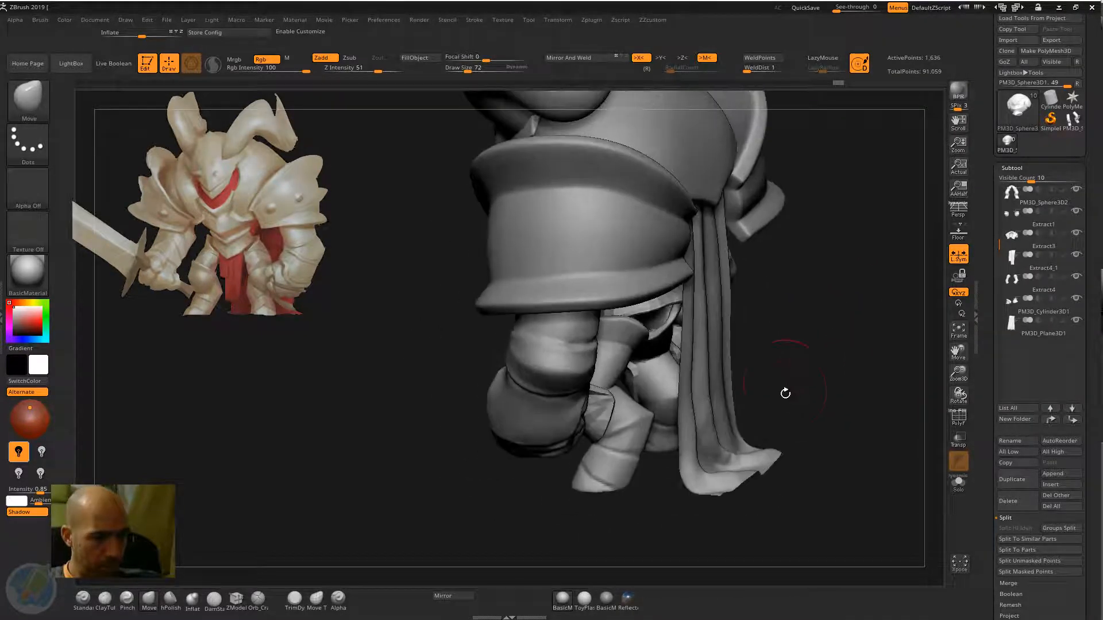
pyautogui.keyDown('alt'); pyautogui.click(730, 475); pyautogui.keyUp('alt')
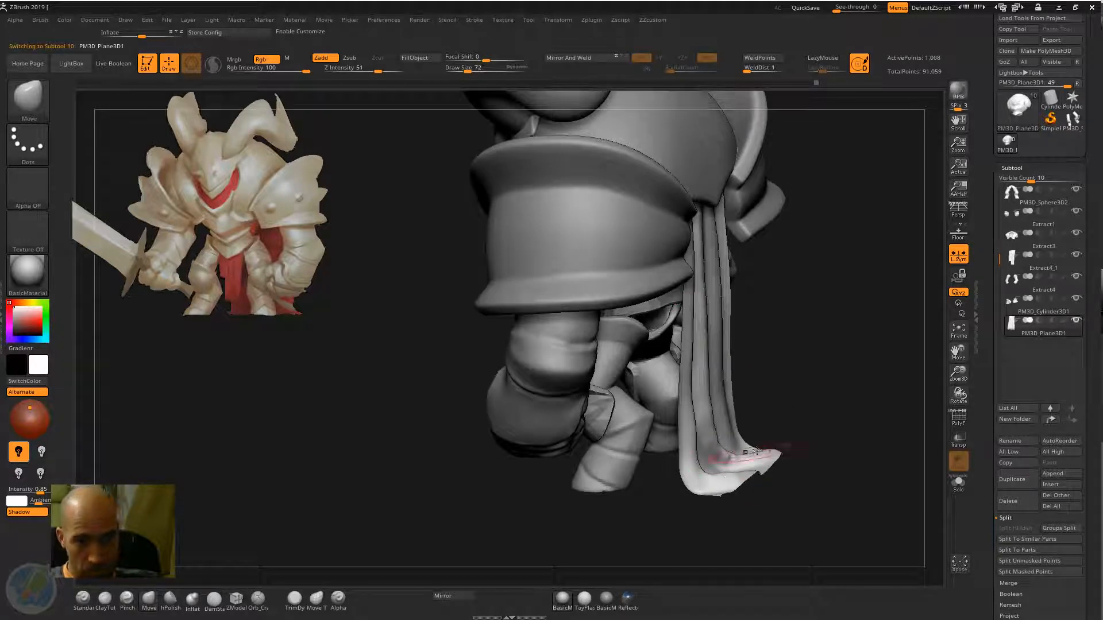
pyautogui.keyDown('alt'); pyautogui.moveTo(831, 432); pyautogui.dragTo(823, 459); pyautogui.keyUp('alt')
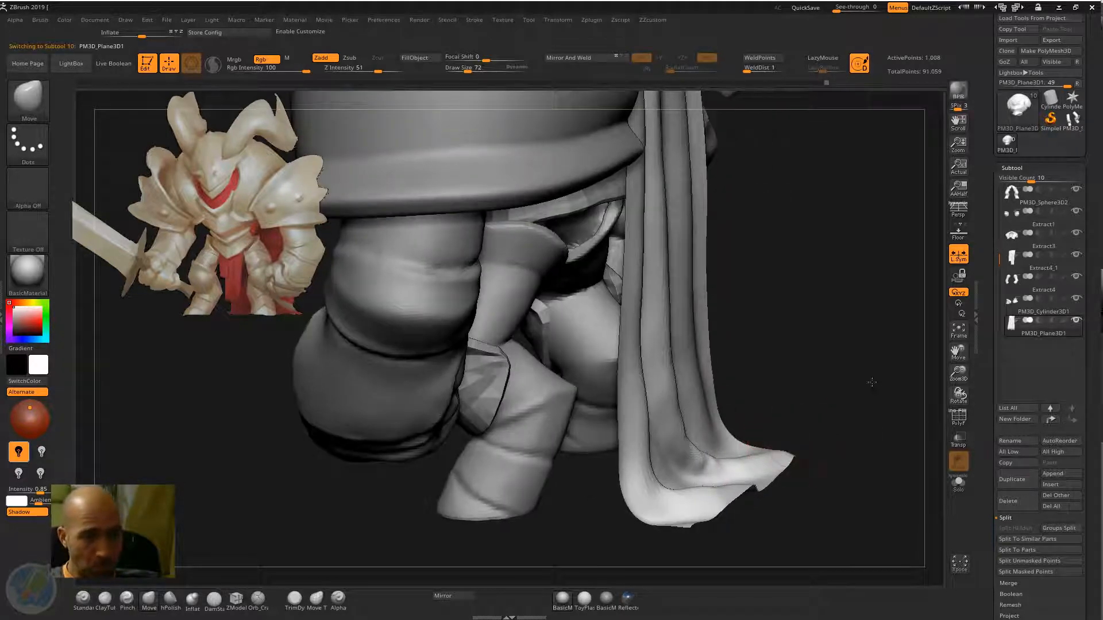
# Turn on perspective for the viewport and compare the whole knight with the reference image
pyautogui.keyDown('alt'); pyautogui.moveTo(872, 382); pyautogui.dragTo(924, 322); pyautogui.keyUp('alt')
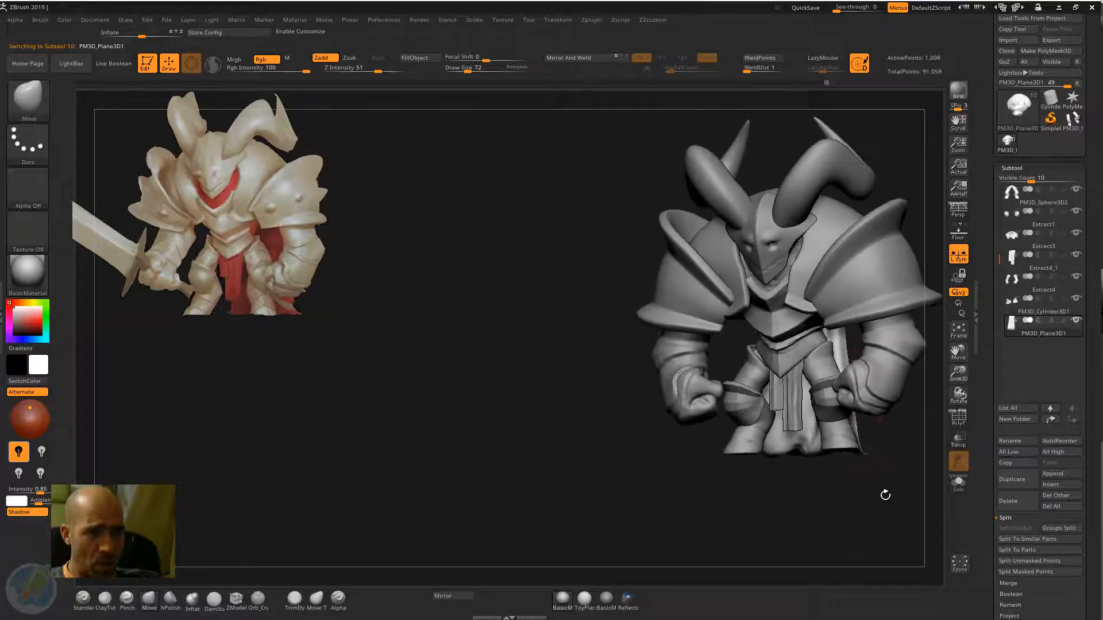
pyautogui.keyDown('alt'); pyautogui.moveTo(886, 495); pyautogui.dragTo(971, 301); pyautogui.keyUp('alt')
pyautogui.click(958, 210)
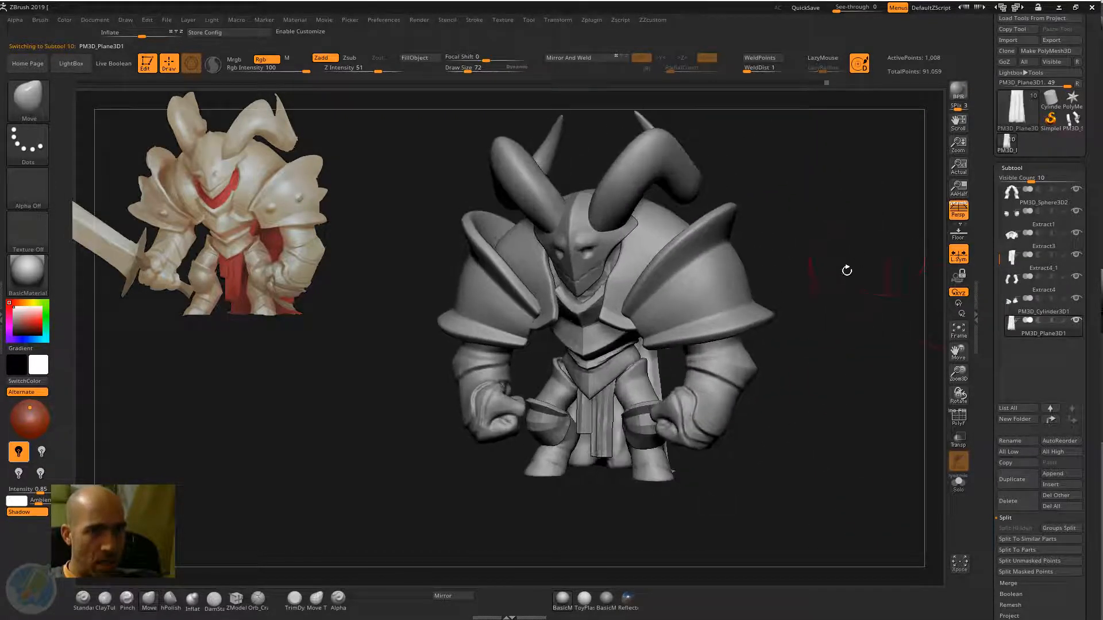
pyautogui.moveTo(844, 266); pyautogui.dragTo(799, 234)
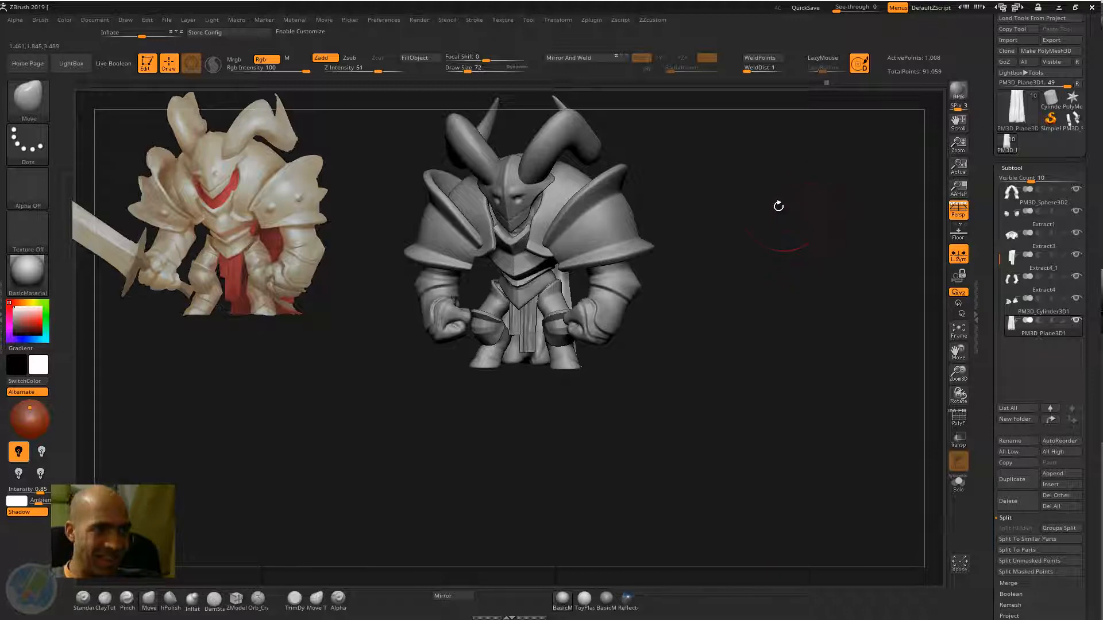
# Select the helmet's face plate and smooth the brow area above the eyes
pyautogui.moveTo(783, 212)
pyautogui.keyDown('alt'); pyautogui.mouseDown()
pyautogui.moveTo(852, 377)
pyautogui.moveTo(875, 161)
pyautogui.moveTo(873, 189)
pyautogui.moveTo(863, 181)
pyautogui.mouseUp(); pyautogui.keyUp('alt')
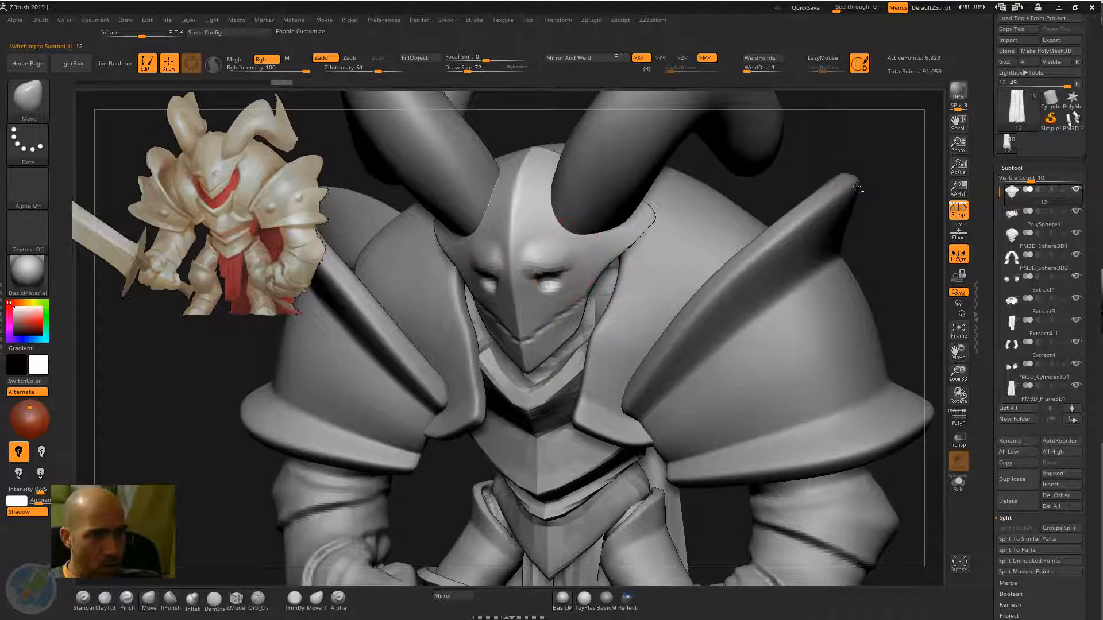
pyautogui.moveTo(882, 139)
pyautogui.keyDown('alt'); pyautogui.mouseDown()
pyautogui.moveTo(879, 158)
pyautogui.moveTo(884, 114)
pyautogui.mouseUp(); pyautogui.keyUp('alt')
pyautogui.moveTo(533, 281)
pyautogui.mouseDown()
pyautogui.moveTo(524, 278)
pyautogui.moveTo(530, 248)
pyautogui.moveTo(558, 263)
pyautogui.mouseUp()
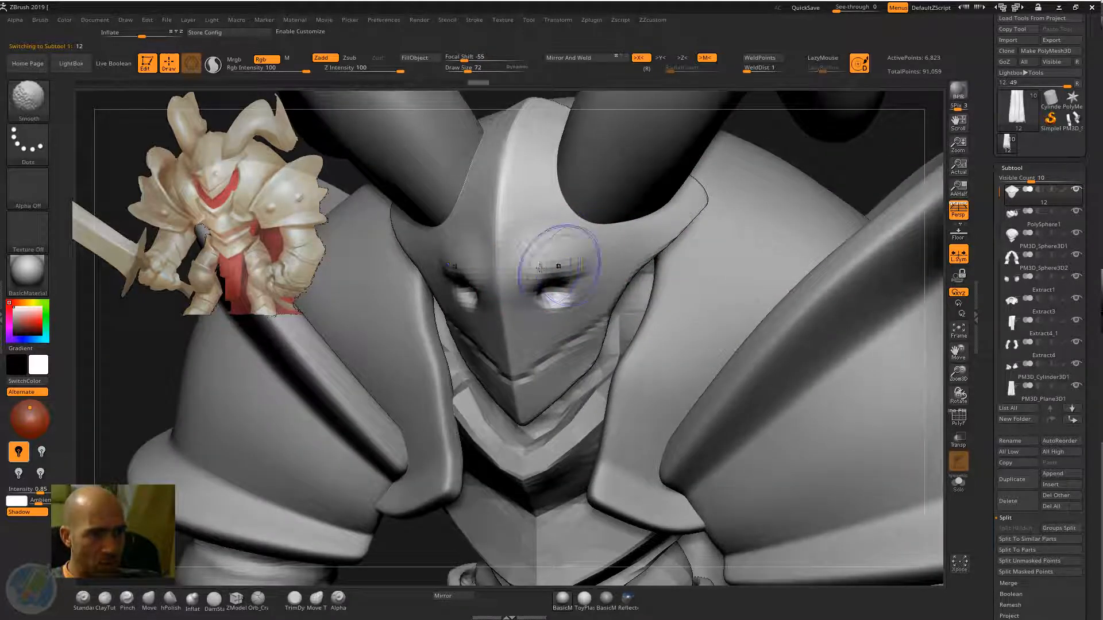
pyautogui.moveTo(826, 134)
pyautogui.mouseDown()
pyautogui.moveTo(792, 193)
pyautogui.moveTo(884, 185)
pyautogui.mouseUp()
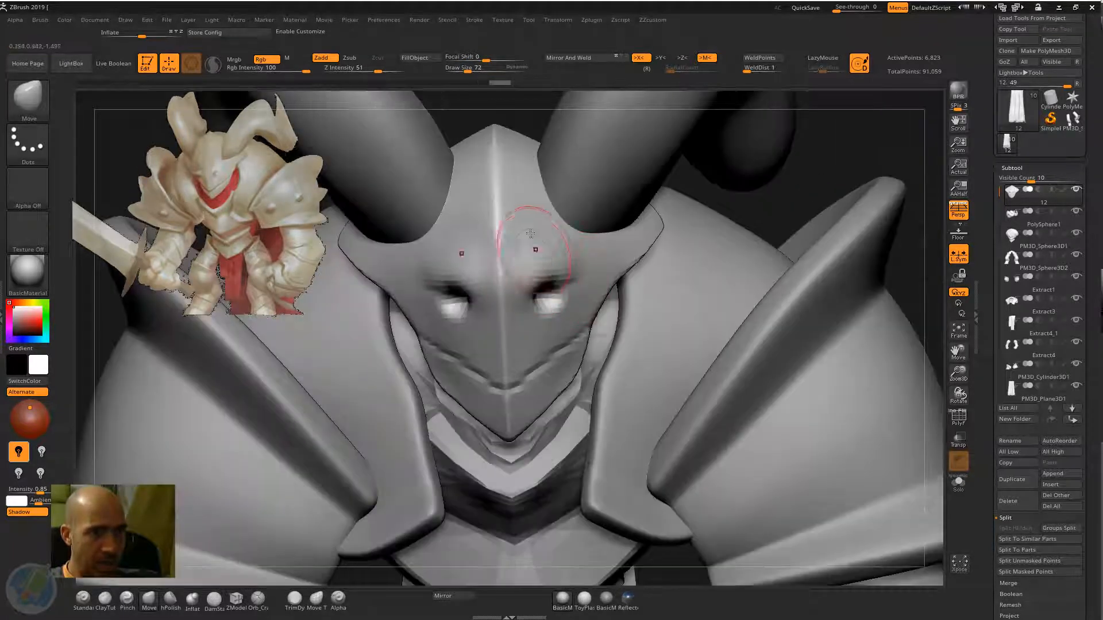
# Try smoothing the forehead beside the helmet's central ridge, and undo the last three strokes
pyautogui.moveTo(527, 230)
pyautogui.keyDown('shift'); pyautogui.mouseDown()
pyautogui.moveTo(520, 198)
pyautogui.moveTo(513, 241)
pyautogui.mouseUp(); pyautogui.keyUp('shift')
pyautogui.keyDown('shift'); pyautogui.moveTo(512, 230); pyautogui.dragTo(520, 152); pyautogui.keyUp('shift')
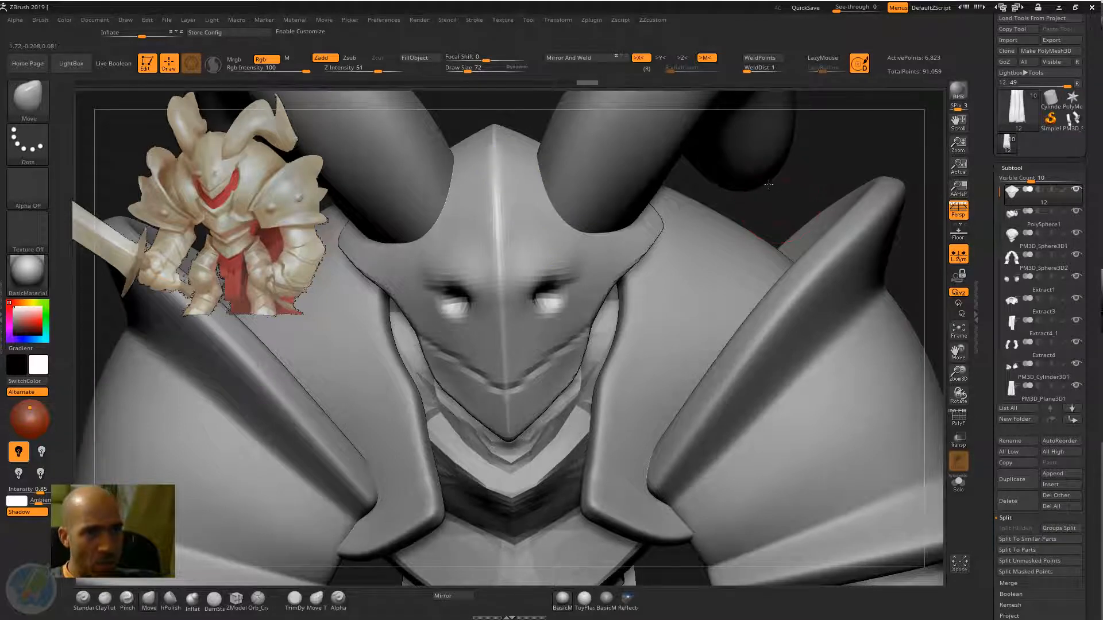
pyautogui.moveTo(768, 184); pyautogui.dragTo(598, 226)
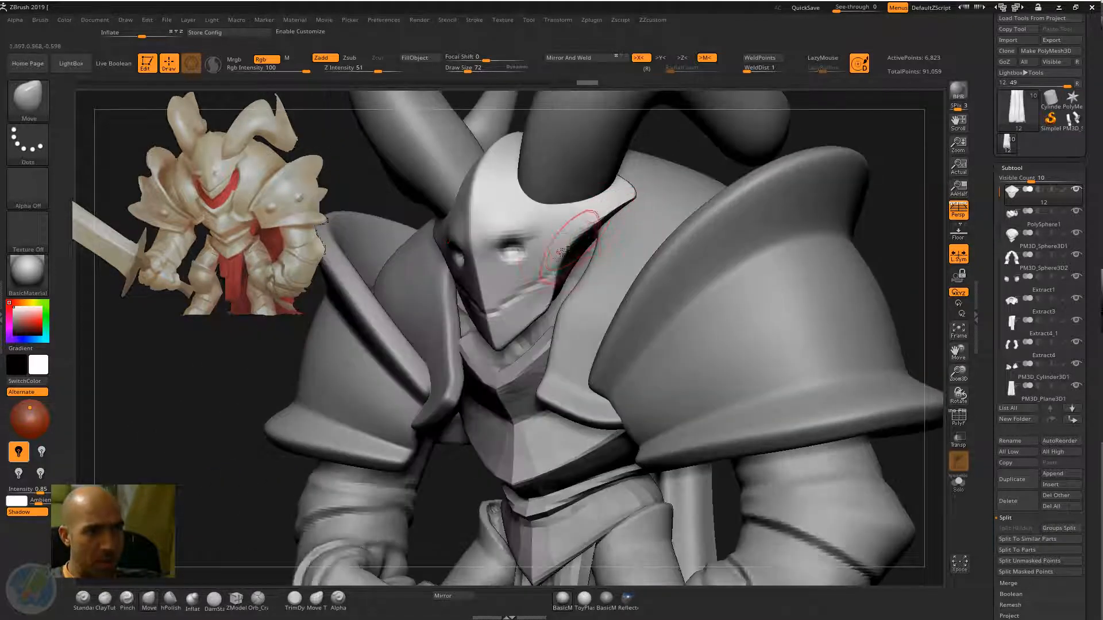
pyautogui.hotkey('ctrl', 'z')
pyautogui.hotkey('ctrl', 'z')
pyautogui.hotkey('ctrl', 'z')
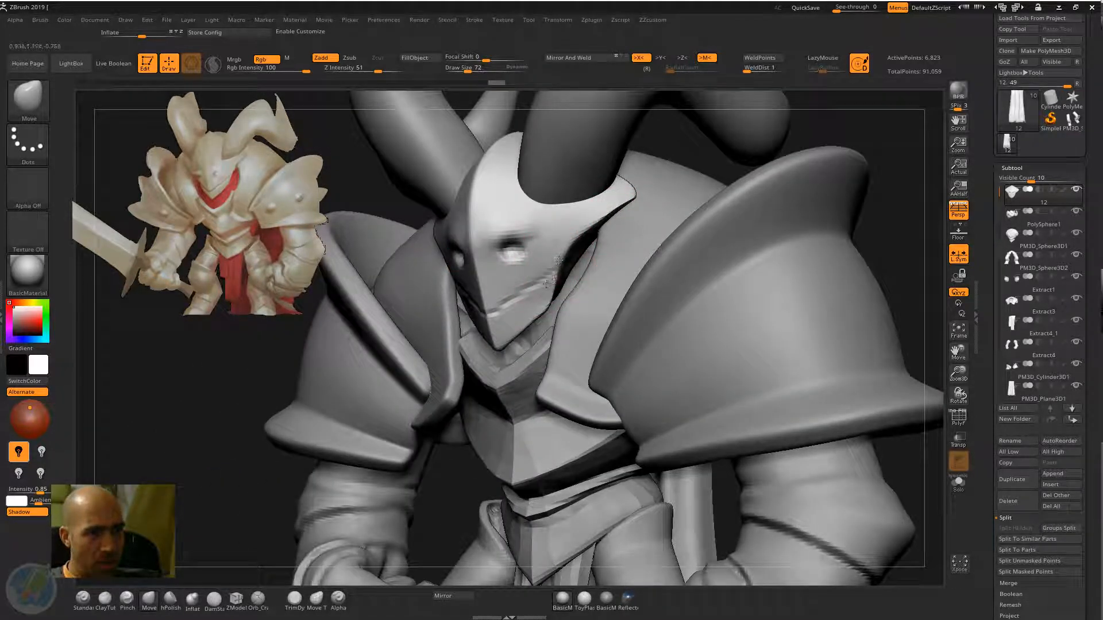
# Refine the helmet's cheek and jaw edges with the Move brush and smoothing
pyautogui.moveTo(215, 403); pyautogui.dragTo(573, 282)
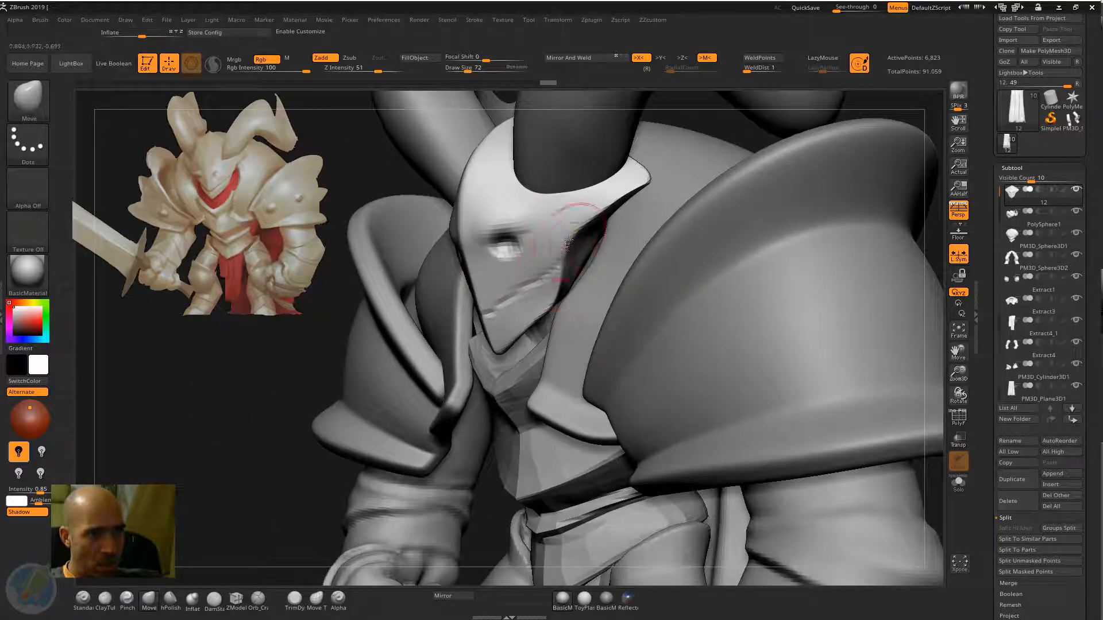
pyautogui.keyDown('ctrl'); pyautogui.moveTo(495, 337); pyautogui.dragTo(558, 338, button='right'); pyautogui.keyUp('ctrl')
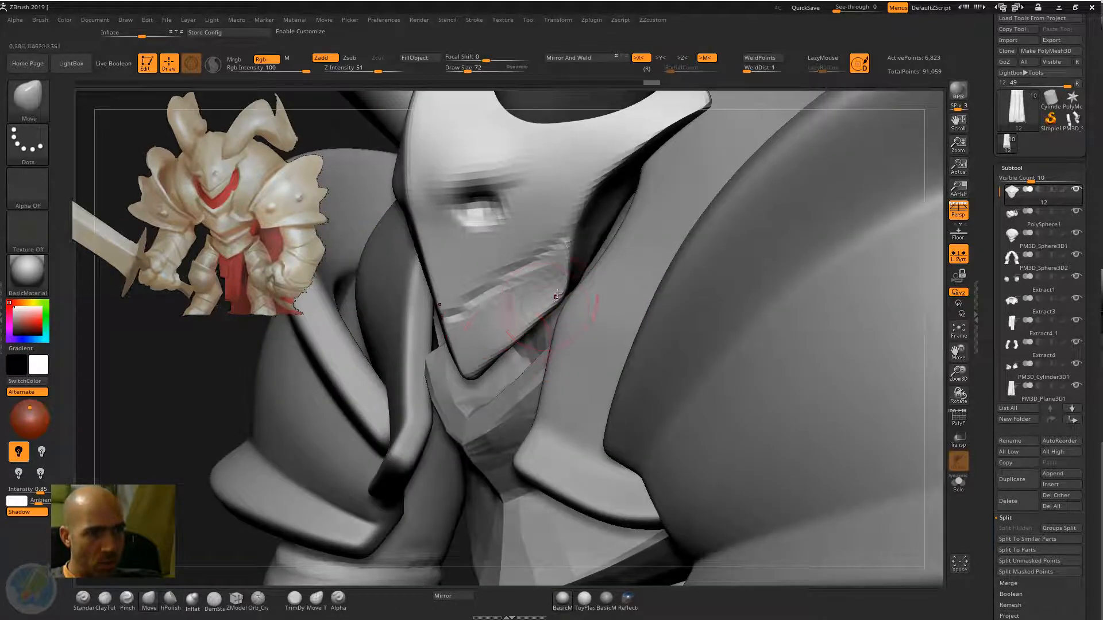
pyautogui.moveTo(213, 408)
pyautogui.mouseDown()
pyautogui.moveTo(499, 353)
pyautogui.moveTo(543, 296)
pyautogui.mouseUp()
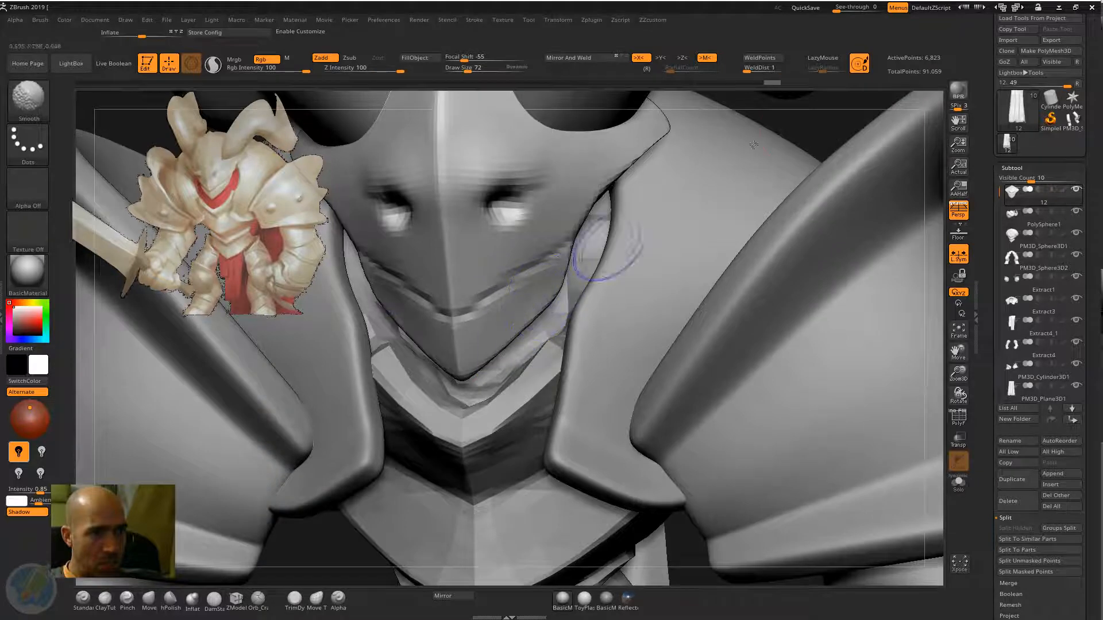
# Select the curved horns and switch to the DamStandard brush
pyautogui.press('f')
pyautogui.moveTo(803, 190); pyautogui.dragTo(741, 269)
pyautogui.keyDown('alt'); pyautogui.click(567, 276); pyautogui.keyUp('alt')
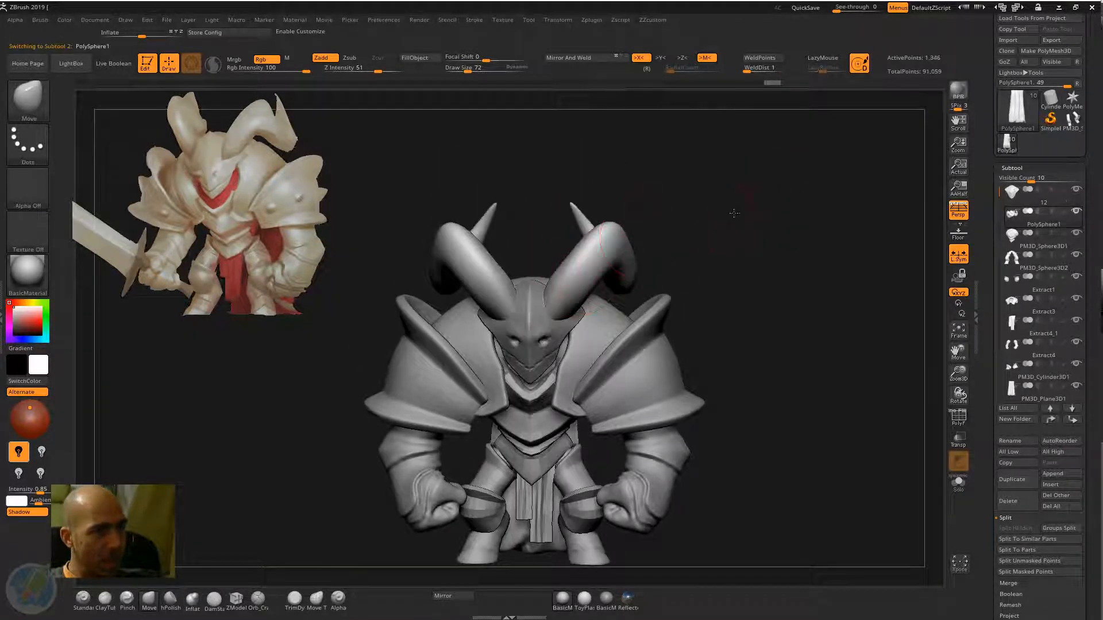
pyautogui.keyDown('alt'); pyautogui.moveTo(739, 214); pyautogui.dragTo(727, 232); pyautogui.keyUp('alt')
pyautogui.press('b')
pyautogui.press('d')
pyautogui.press('s')
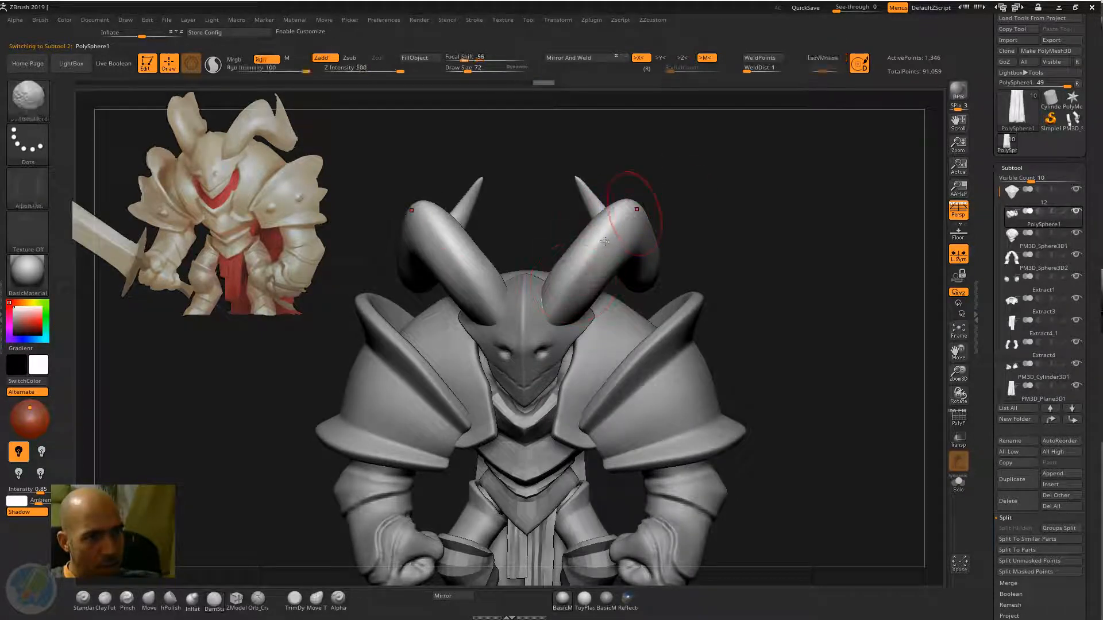
# Smooth the front of the curved horns and check the full figure against the reference image
pyautogui.keyDown('shift'); pyautogui.moveTo(577, 272); pyautogui.dragTo(600, 228); pyautogui.keyUp('shift')
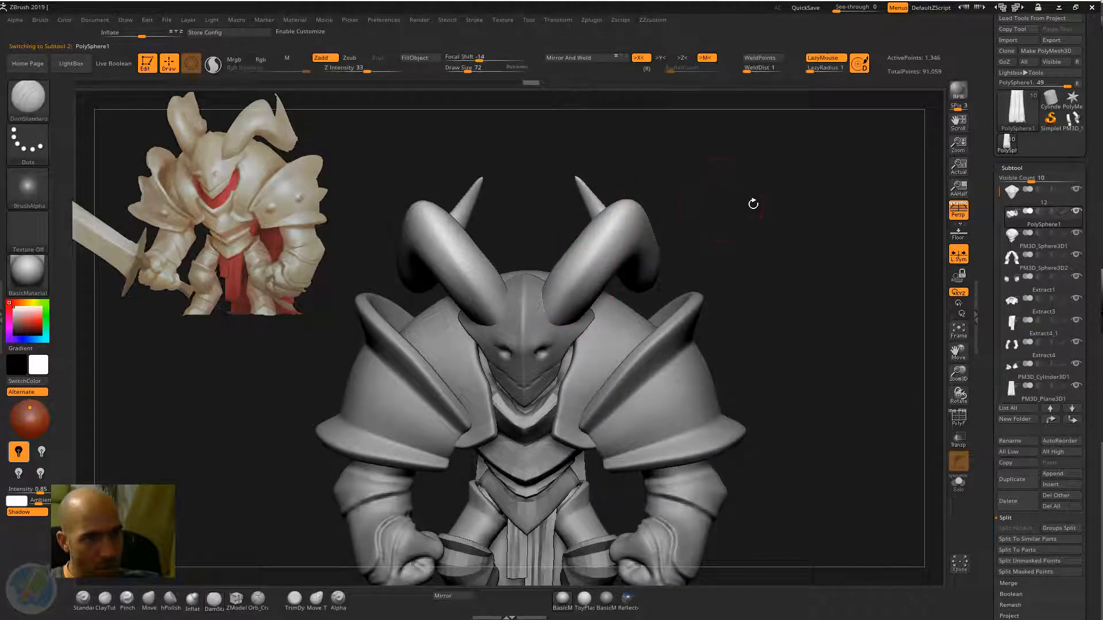
pyautogui.keyDown('alt'); pyautogui.moveTo(752, 204); pyautogui.dragTo(747, 221); pyautogui.keyUp('alt')
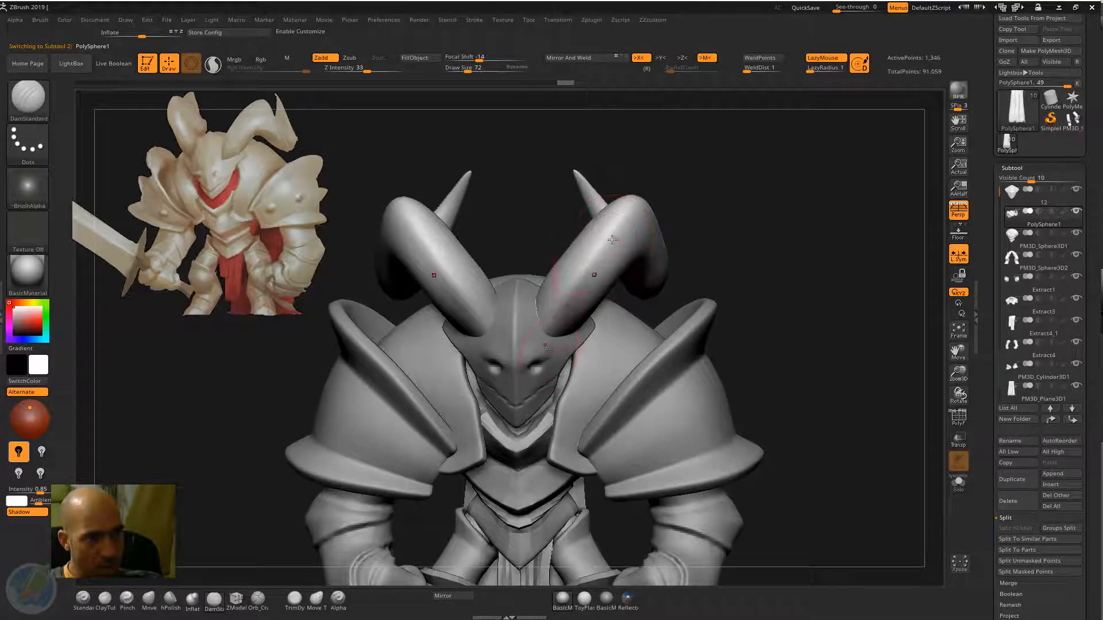
pyautogui.moveTo(749, 214)
pyautogui.keyDown('alt'); pyautogui.mouseDown()
pyautogui.moveTo(689, 204)
pyautogui.moveTo(729, 216)
pyautogui.moveTo(725, 243)
pyautogui.moveTo(704, 233)
pyautogui.moveTo(818, 271)
pyautogui.moveTo(795, 271)
pyautogui.mouseUp(); pyautogui.keyUp('alt')
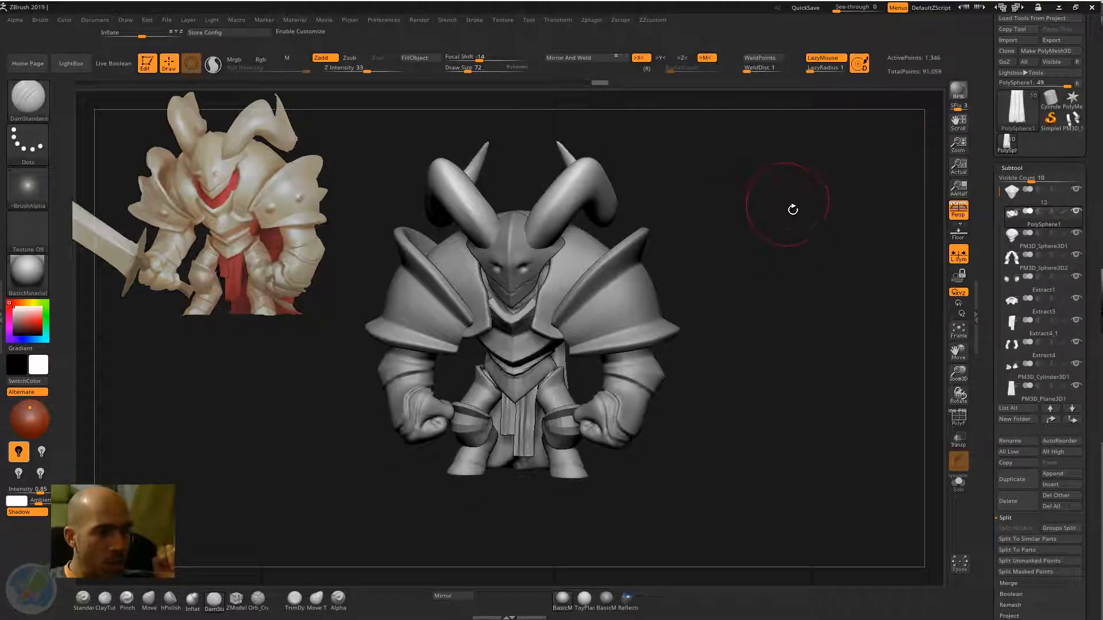
pyautogui.moveTo(796, 229); pyautogui.dragTo(792, 253)
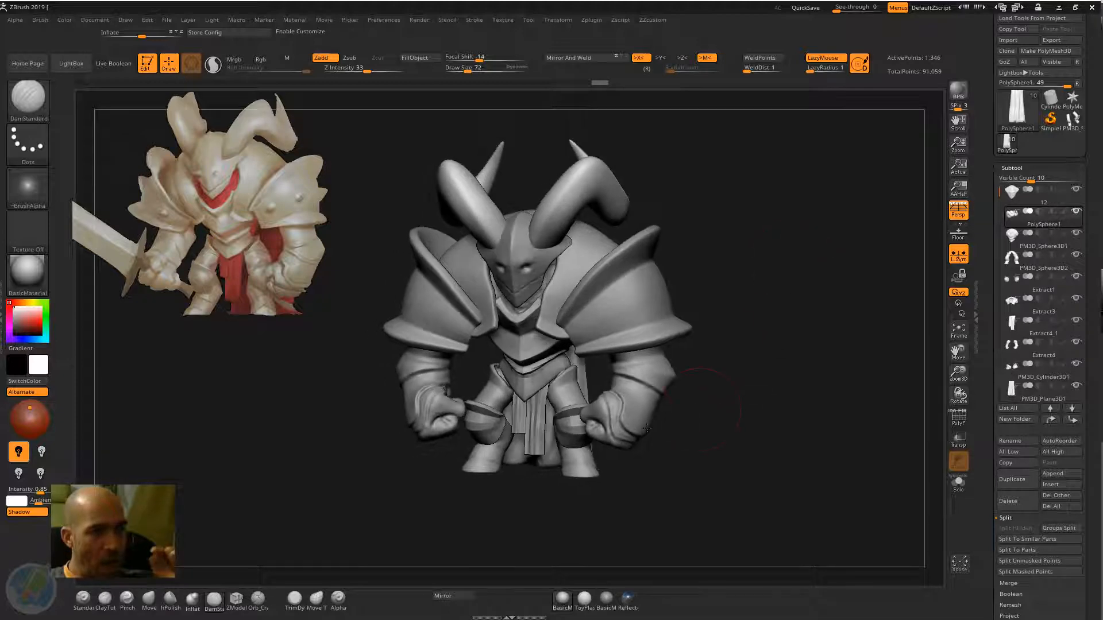